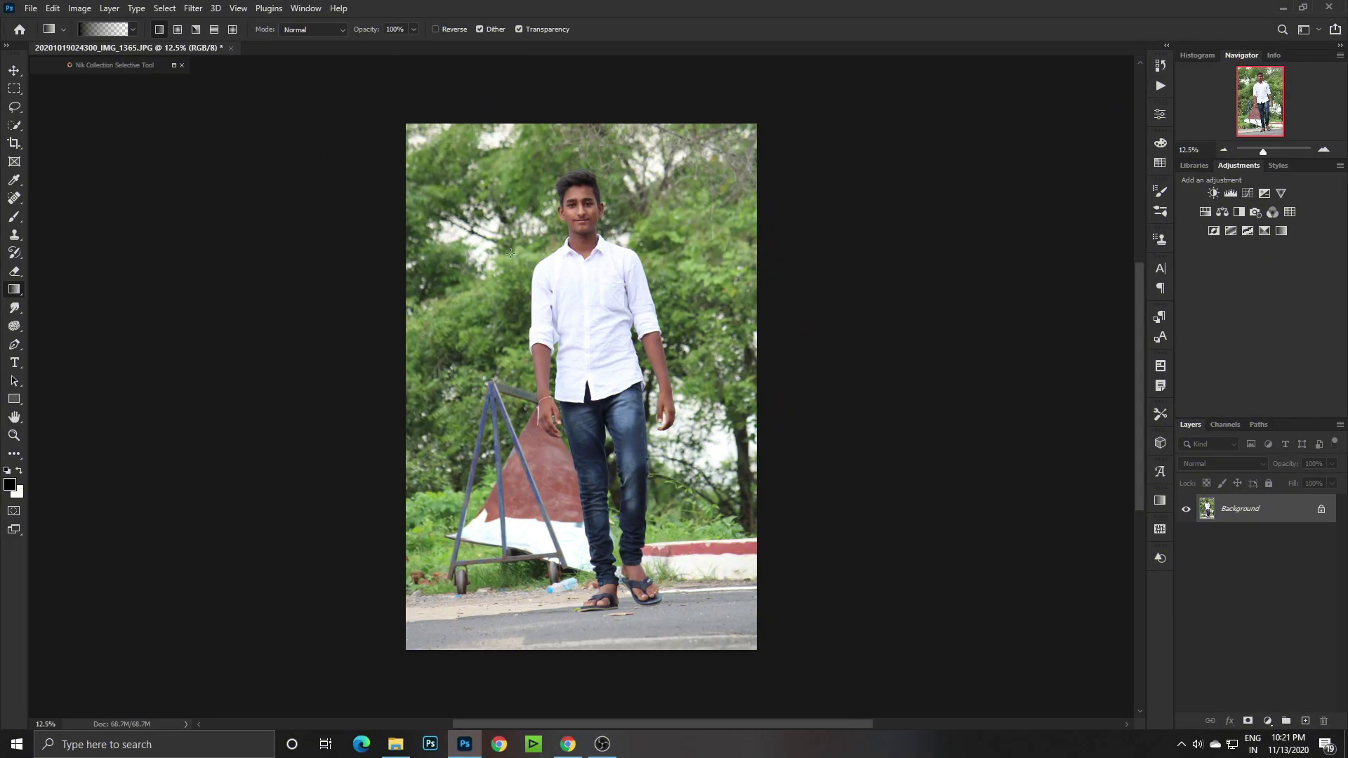
Check the document's colour profile in Edit > Assign Profile without changing it.
scroll(592, 191, up, 3)
scroll(561, 195, up, 2)
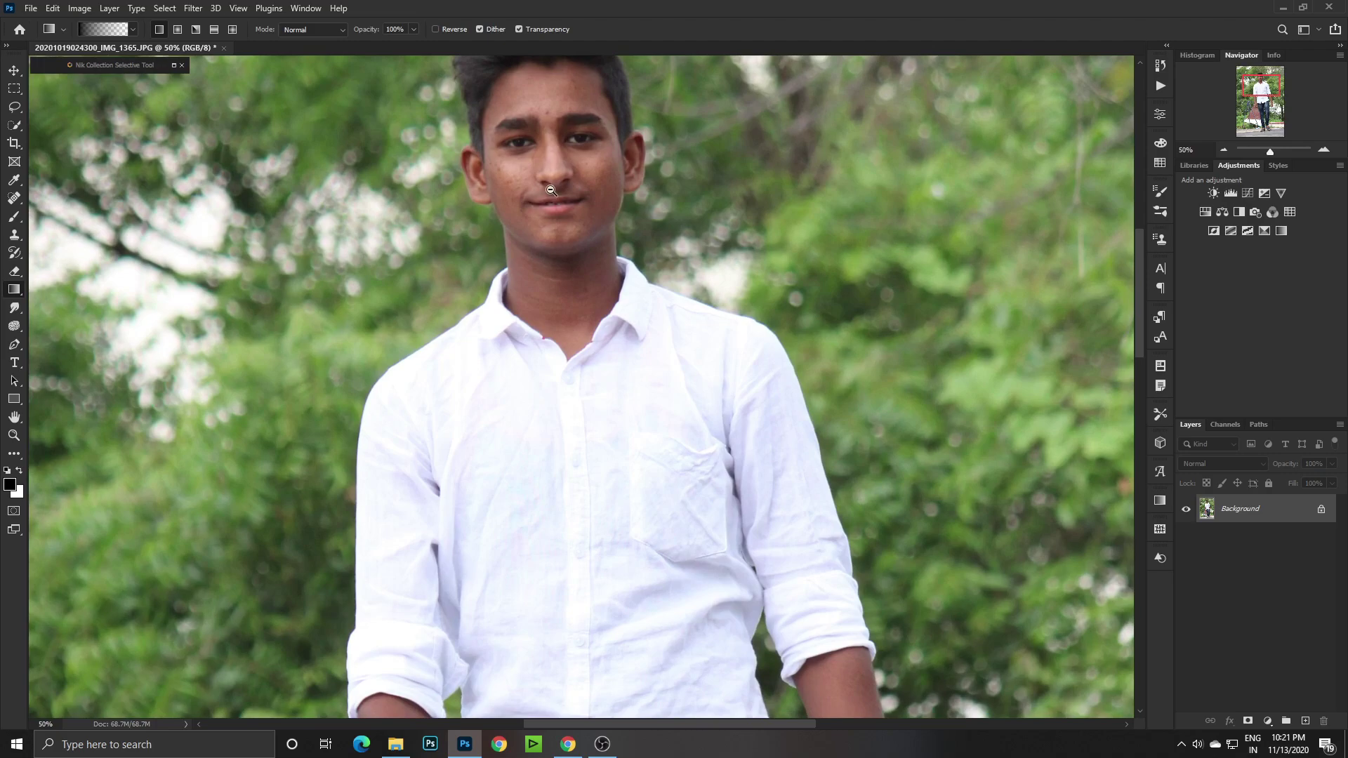
scroll(551, 189, down, 3)
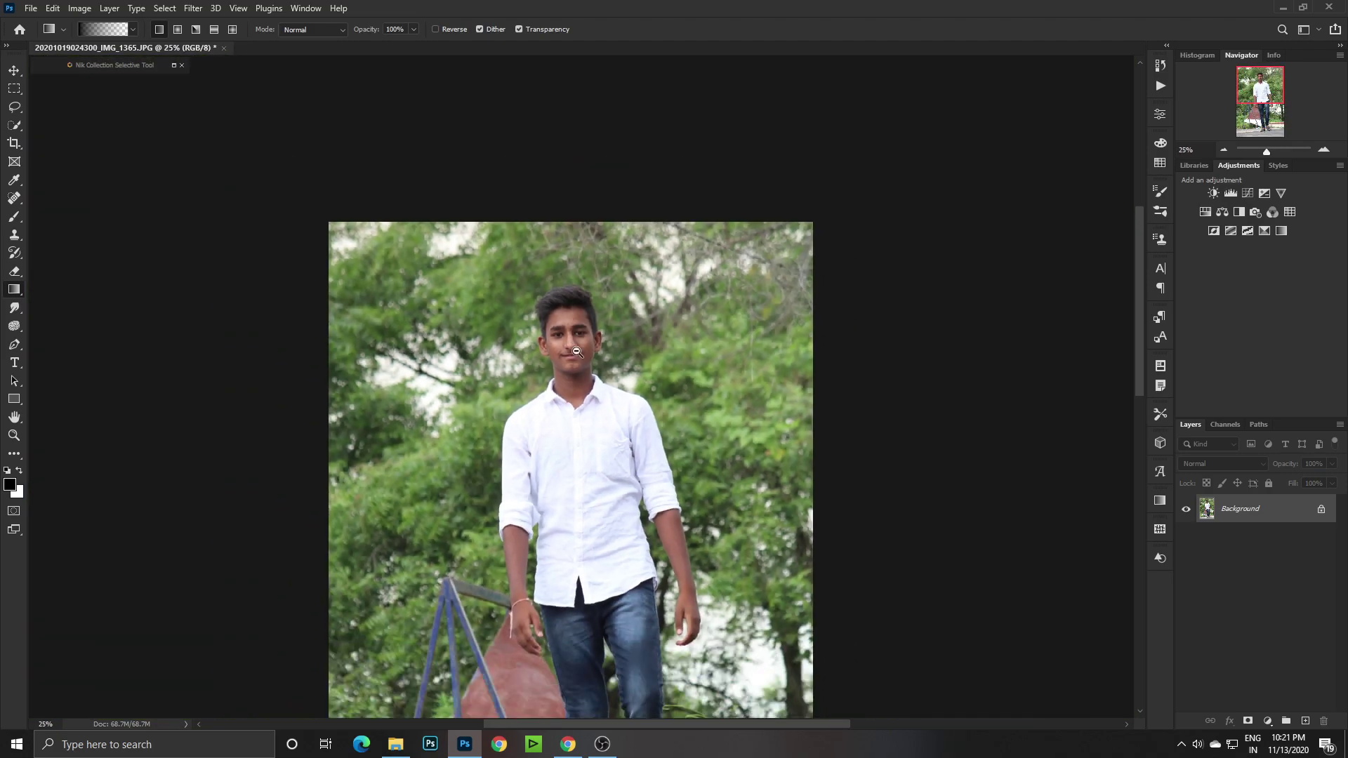
scroll(576, 351, down, 2)
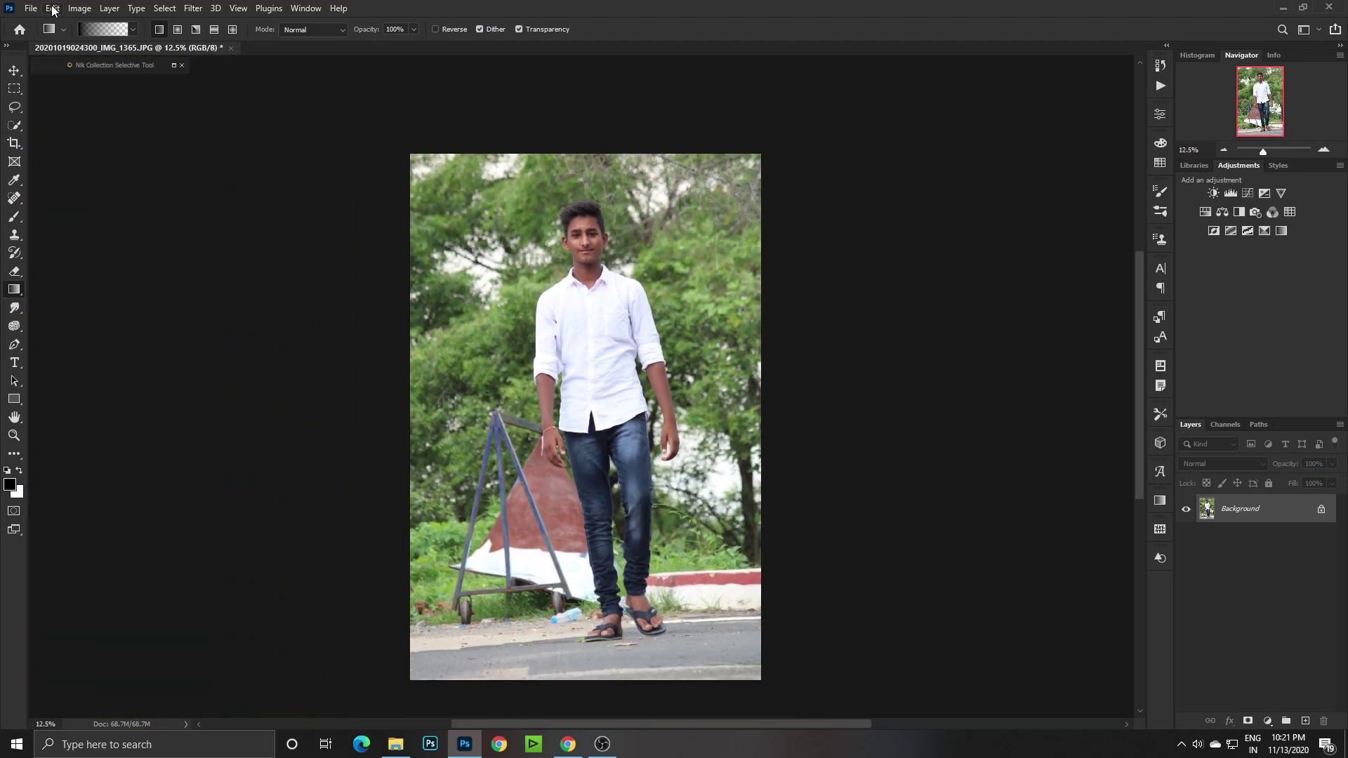
click(53, 9)
click(122, 521)
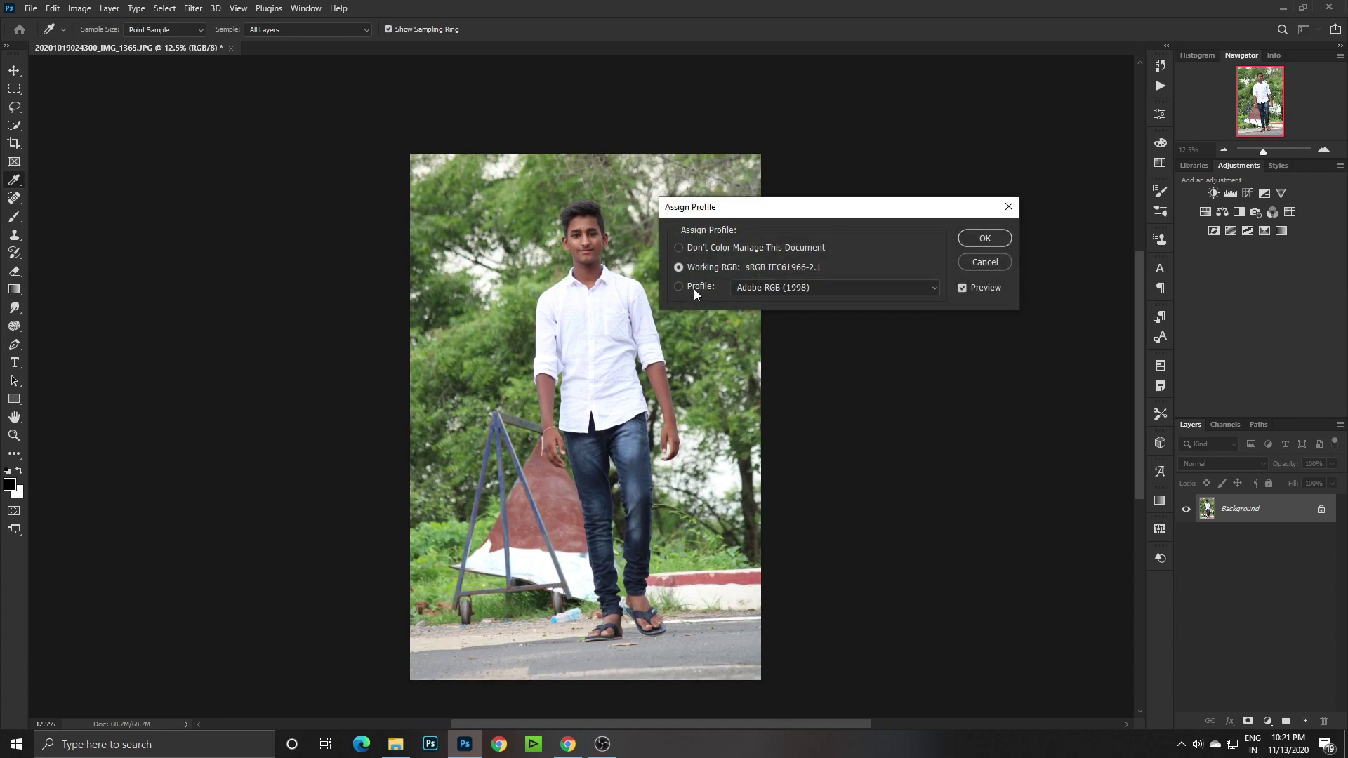
click(982, 240)
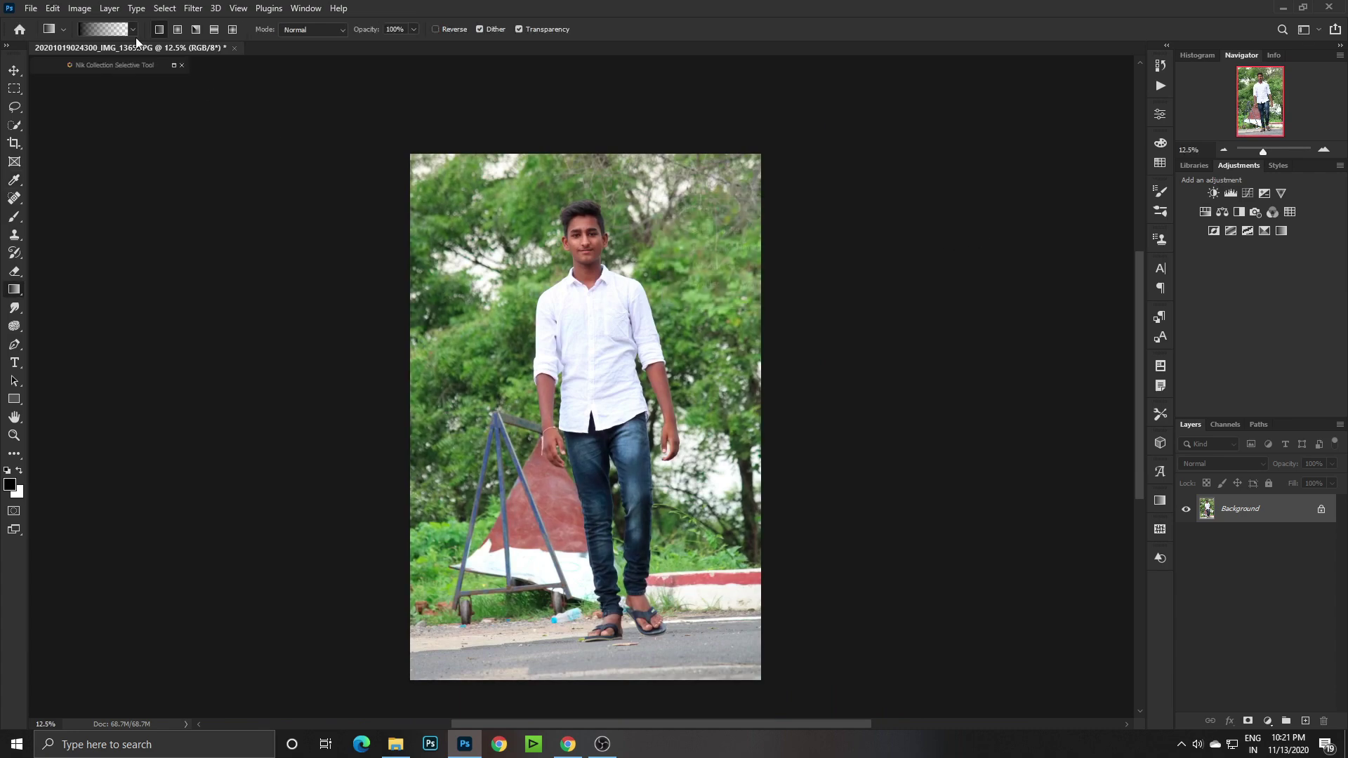
Apply a Levels pass and then a Curves pass to the photo.
click(79, 7)
click(239, 57)
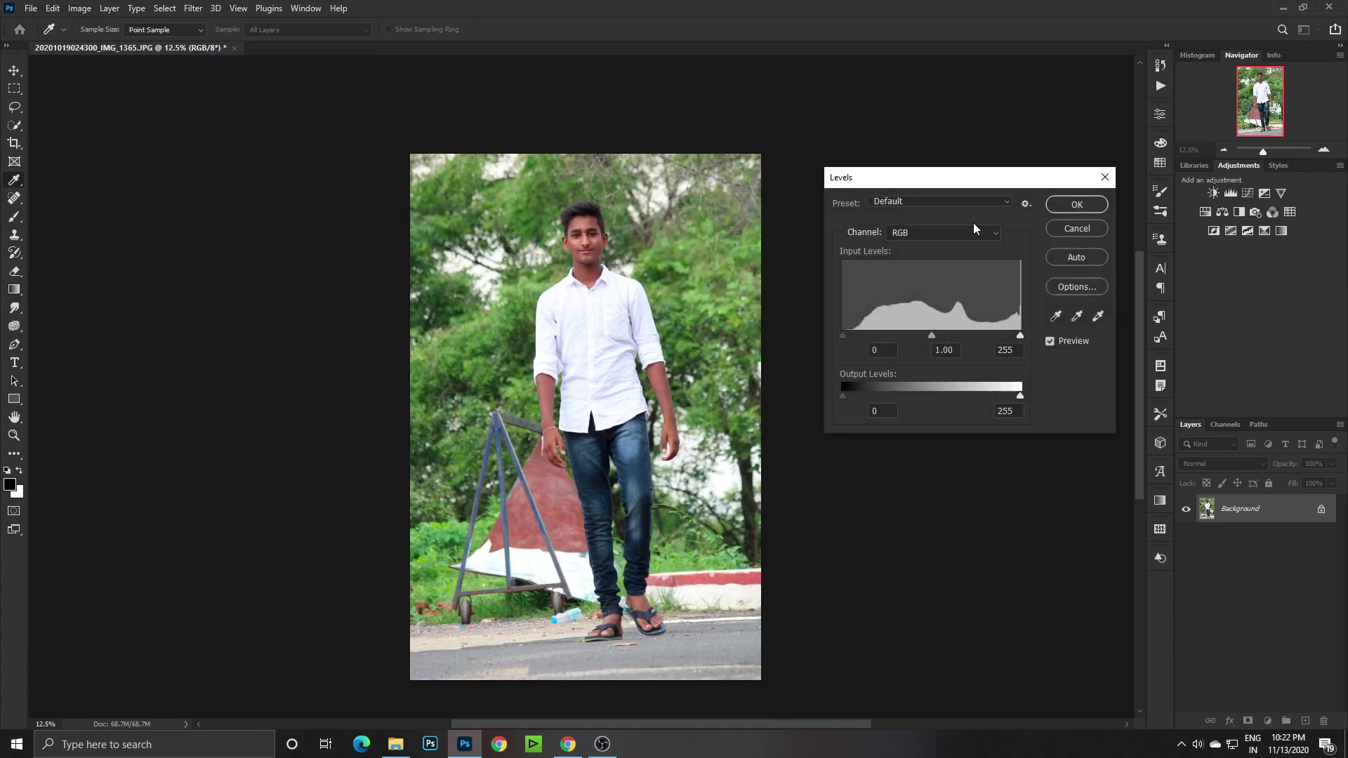
click(1077, 204)
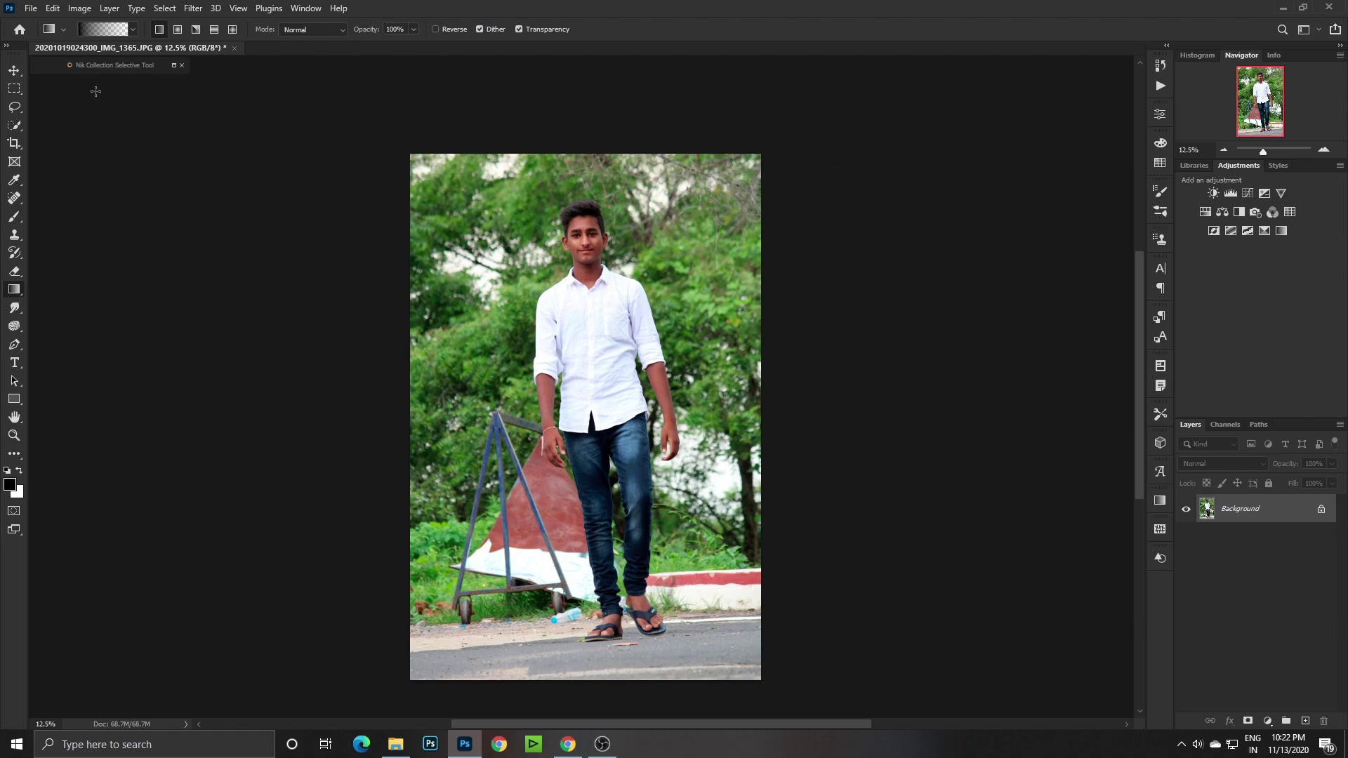
click(79, 8)
mouse_move(101, 45)
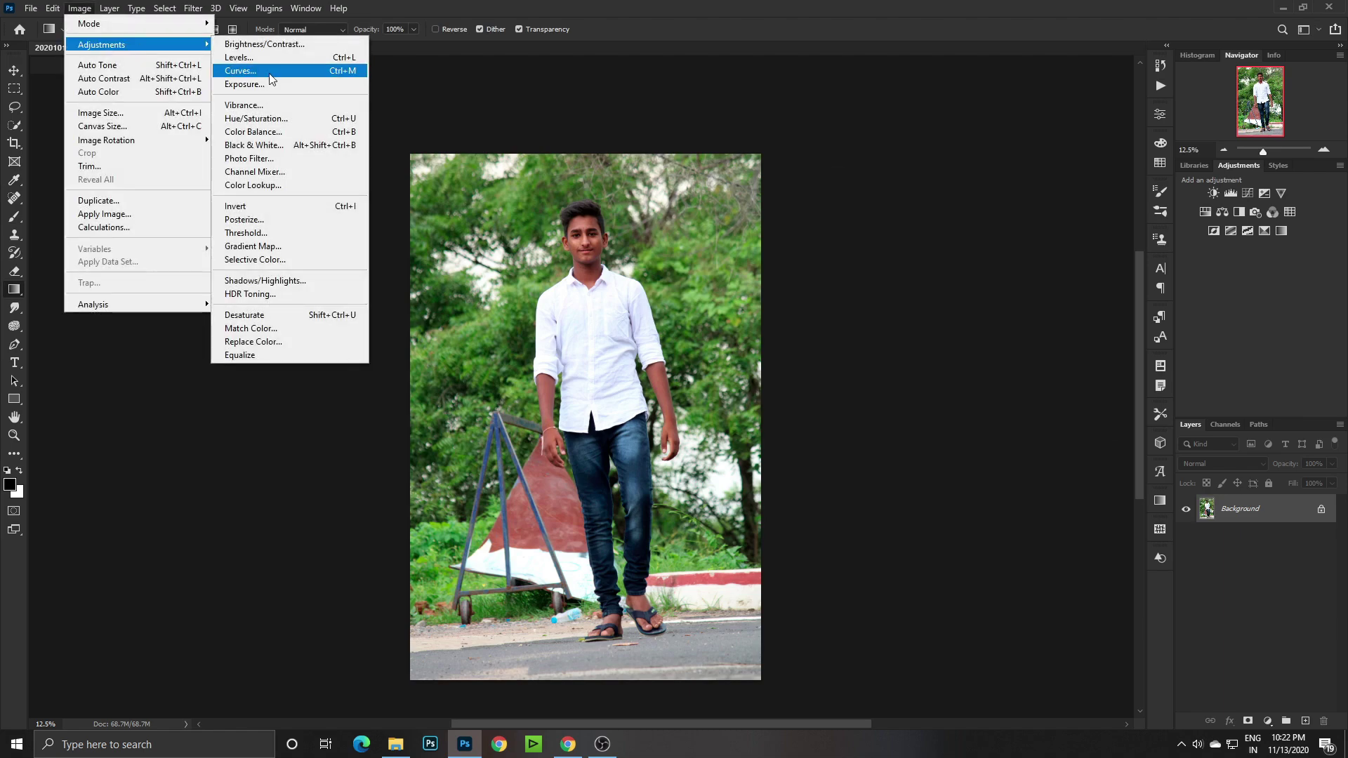
click(270, 73)
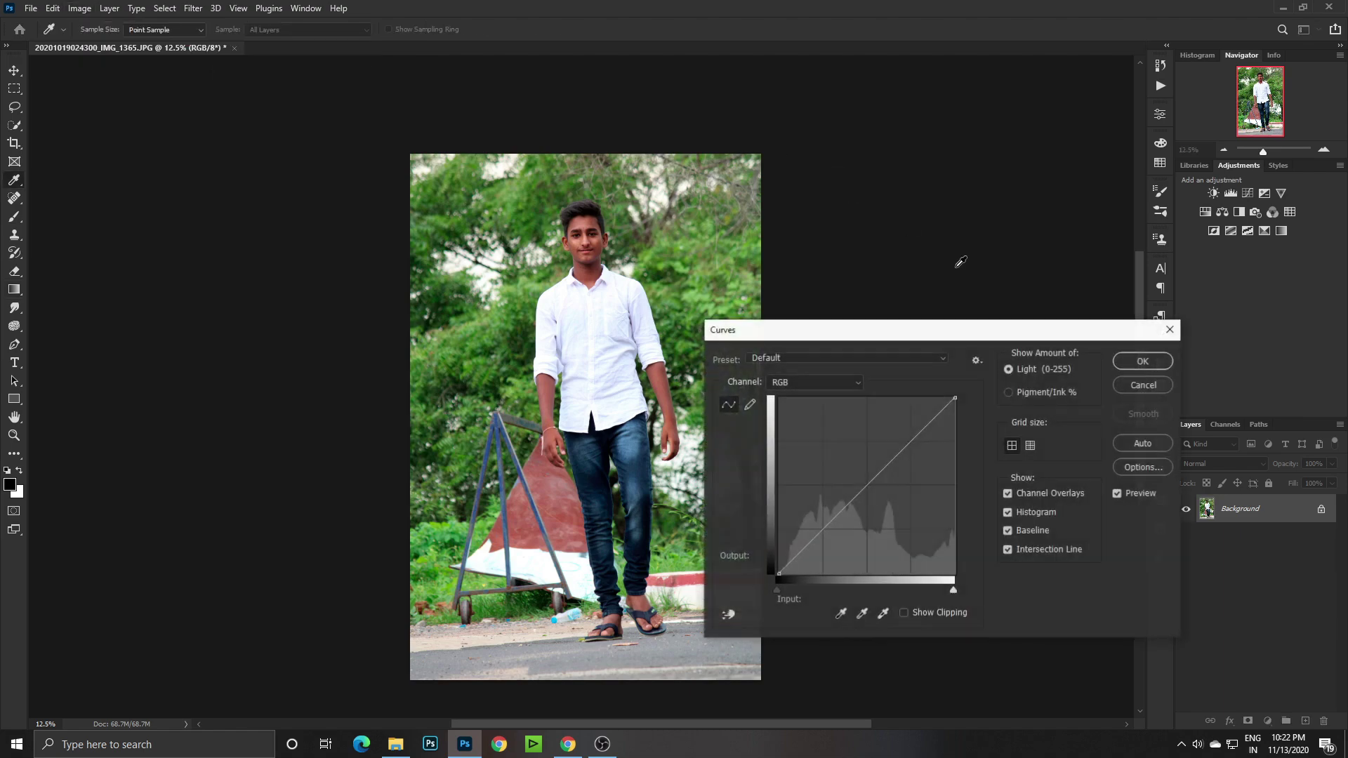
click(1152, 360)
Apply another Levels adjustment with the midtones raised to 1.40.
click(79, 8)
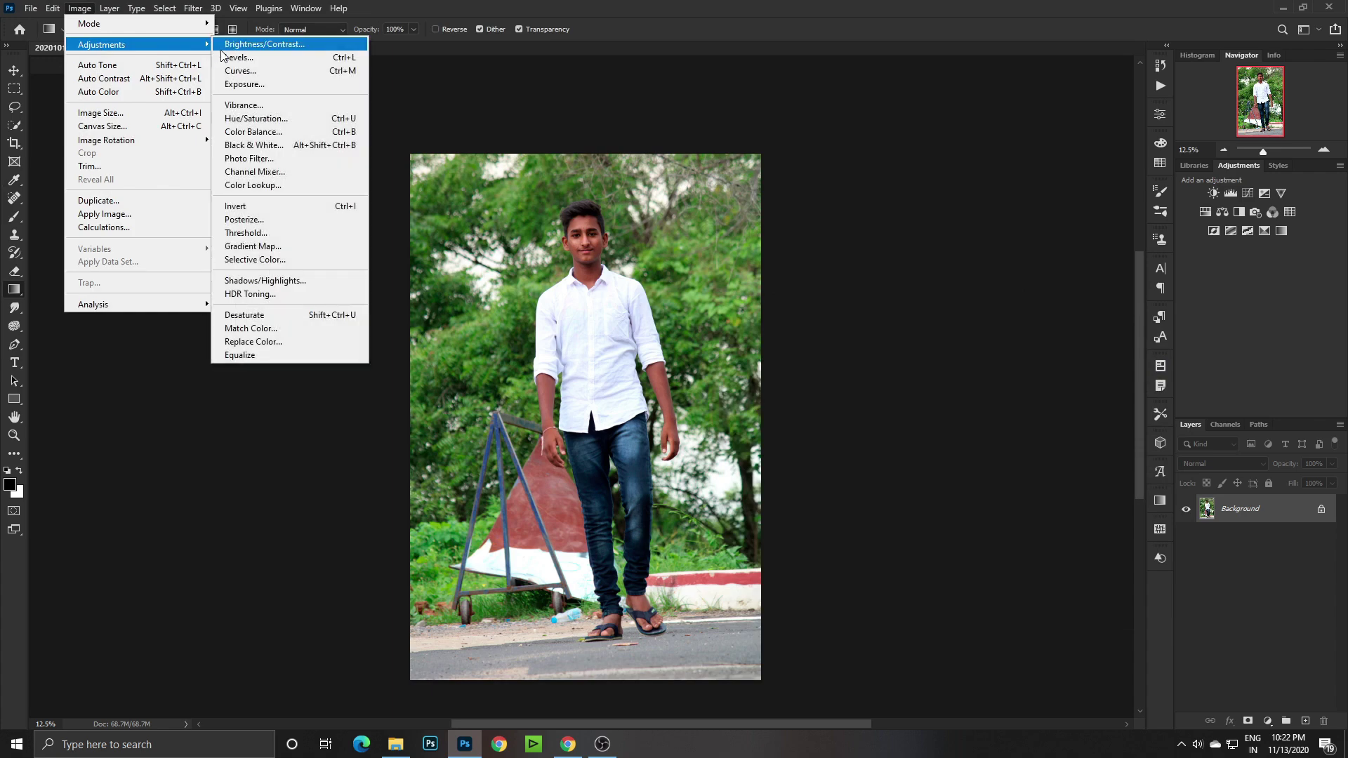
click(280, 58)
drag(932, 336, 909, 337)
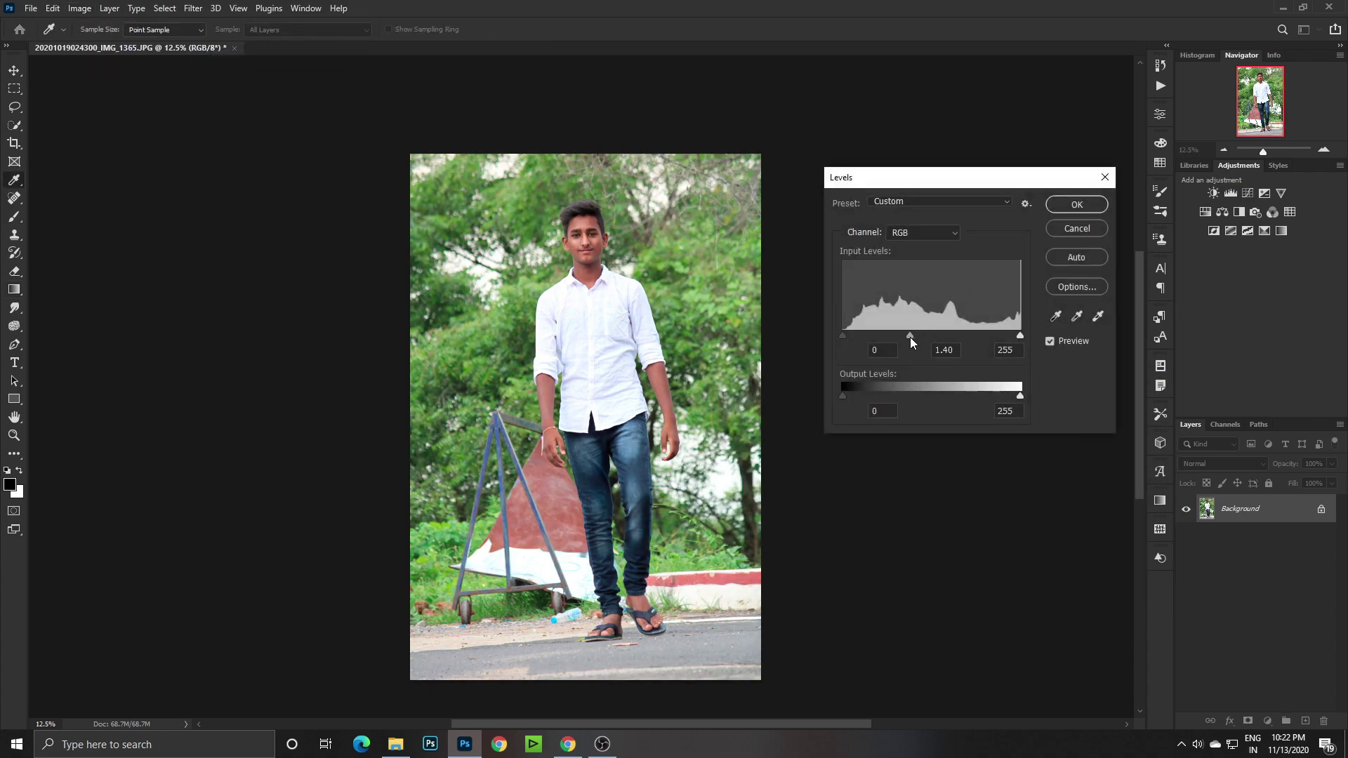
click(1069, 200)
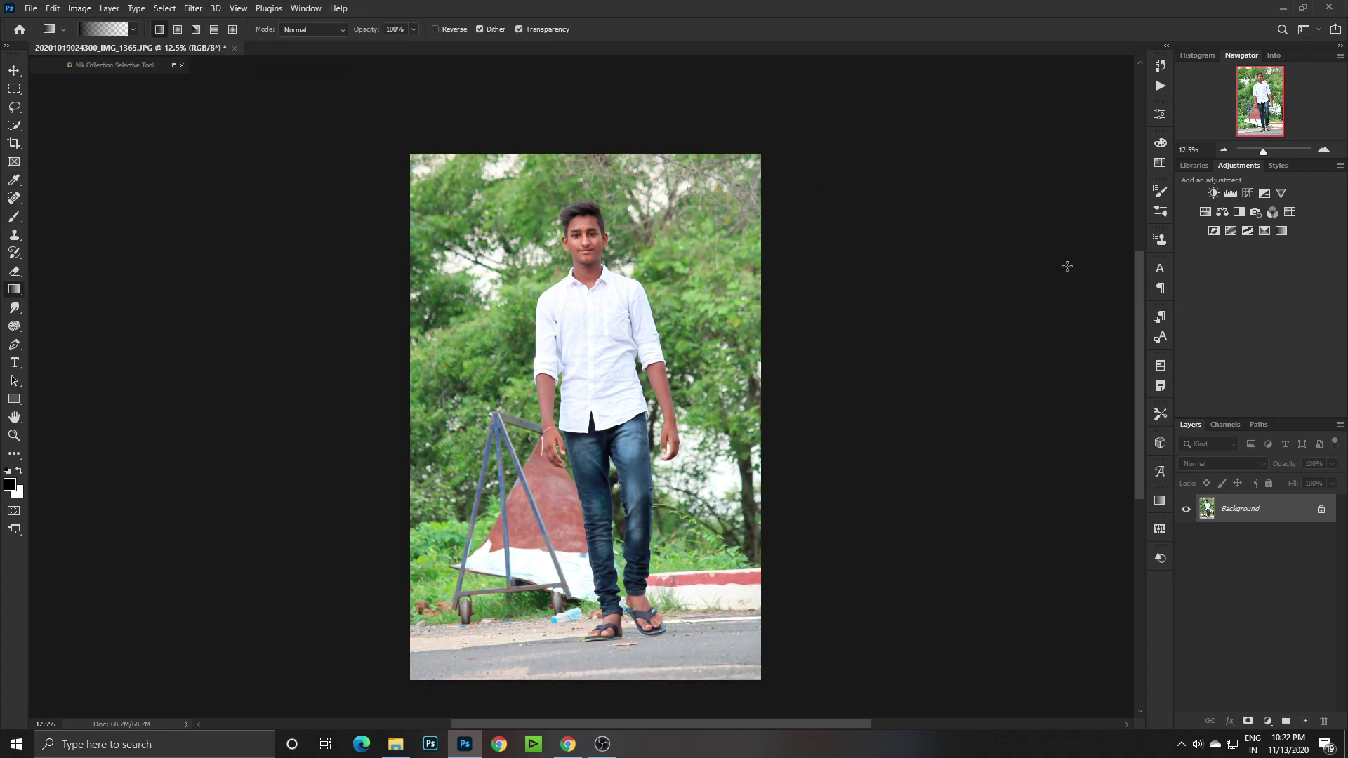
Duplicate the Background layer and set up the Smudge tool at 12% strength.
drag(1289, 508, 1304, 721)
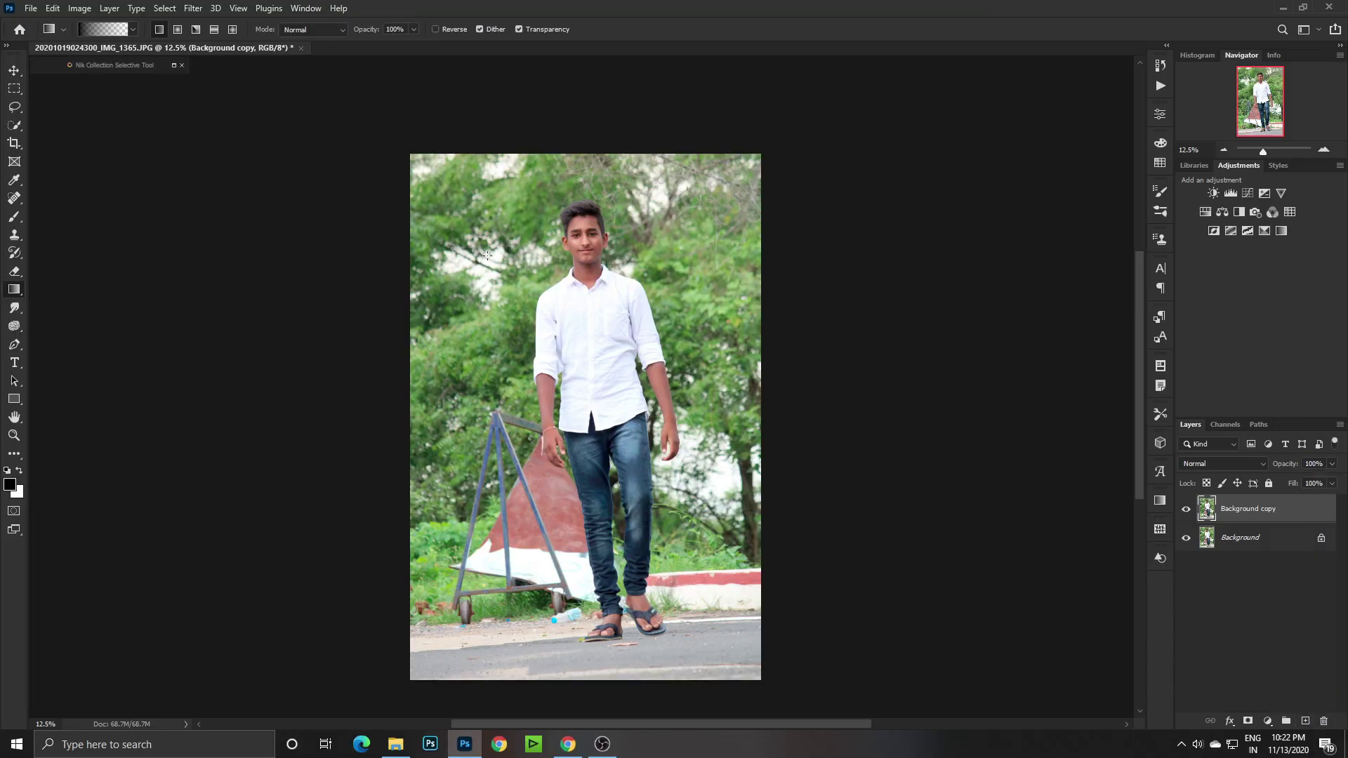
click(16, 308)
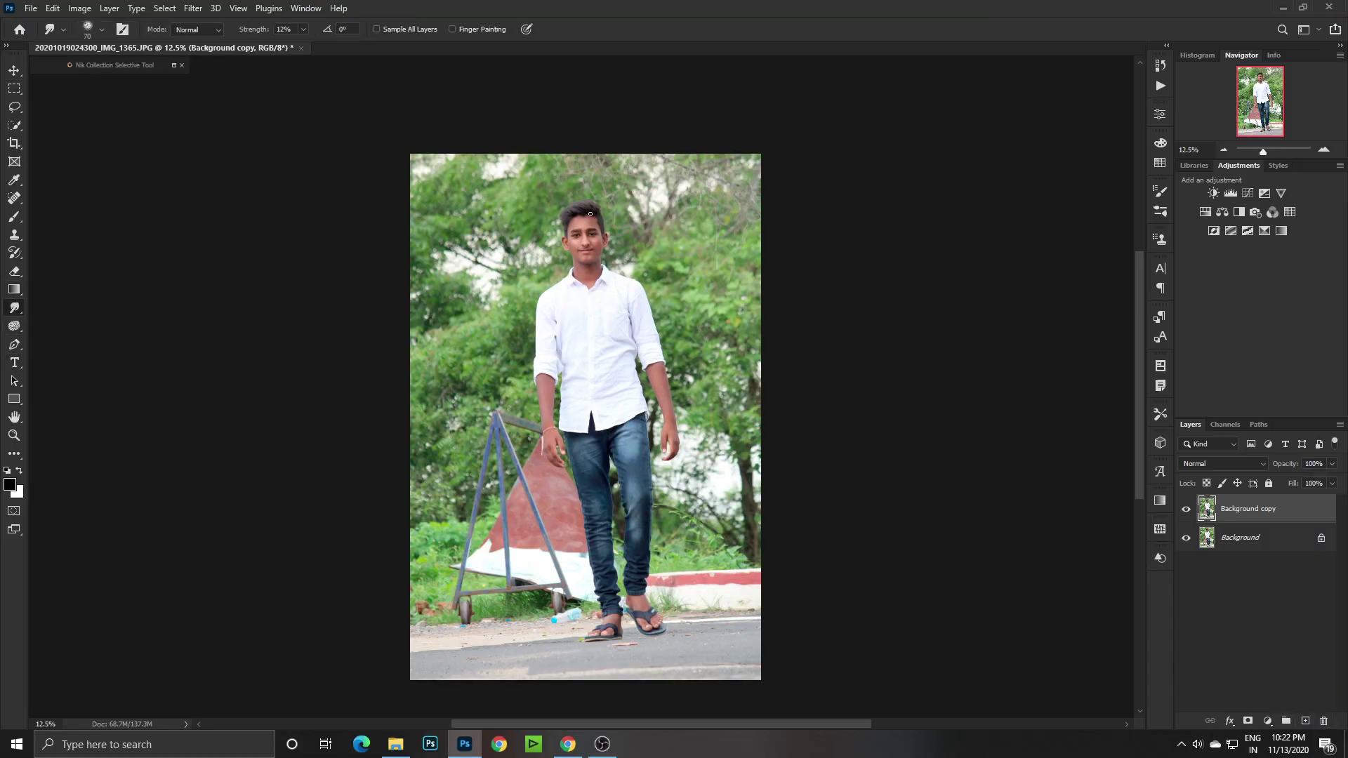
scroll(549, 264, up, 5)
scroll(550, 264, up, 1)
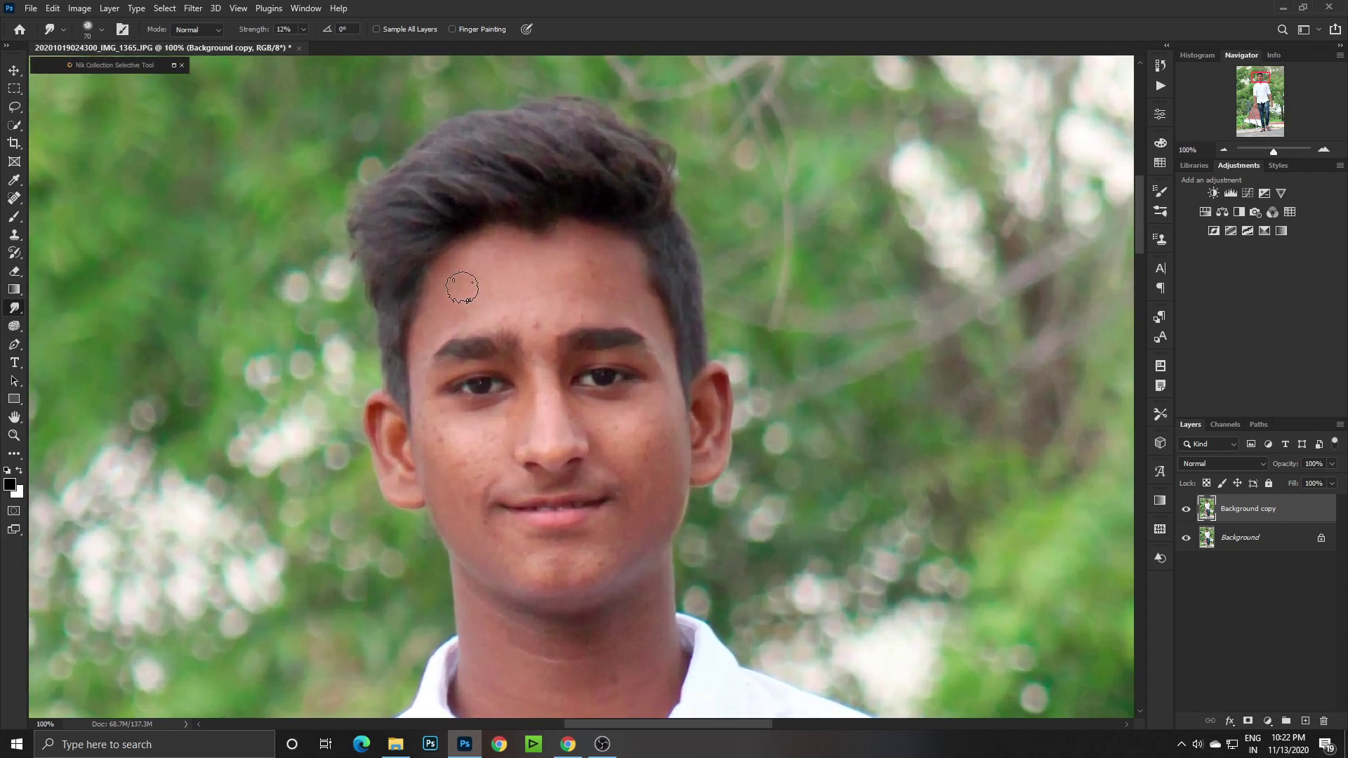
click(284, 29)
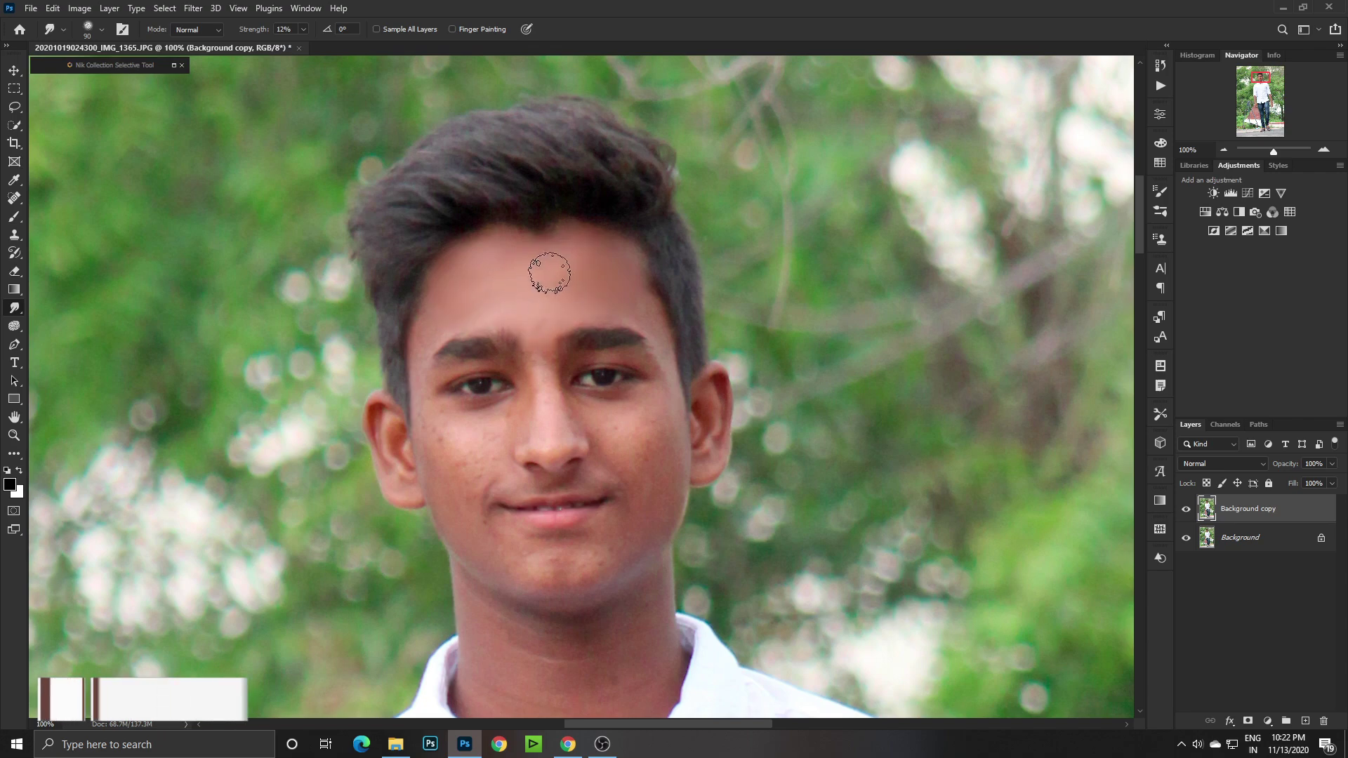
Resize the Smudge brush and smooth the blemishes on the face.
key(bracketleft)
key(bracketleft)
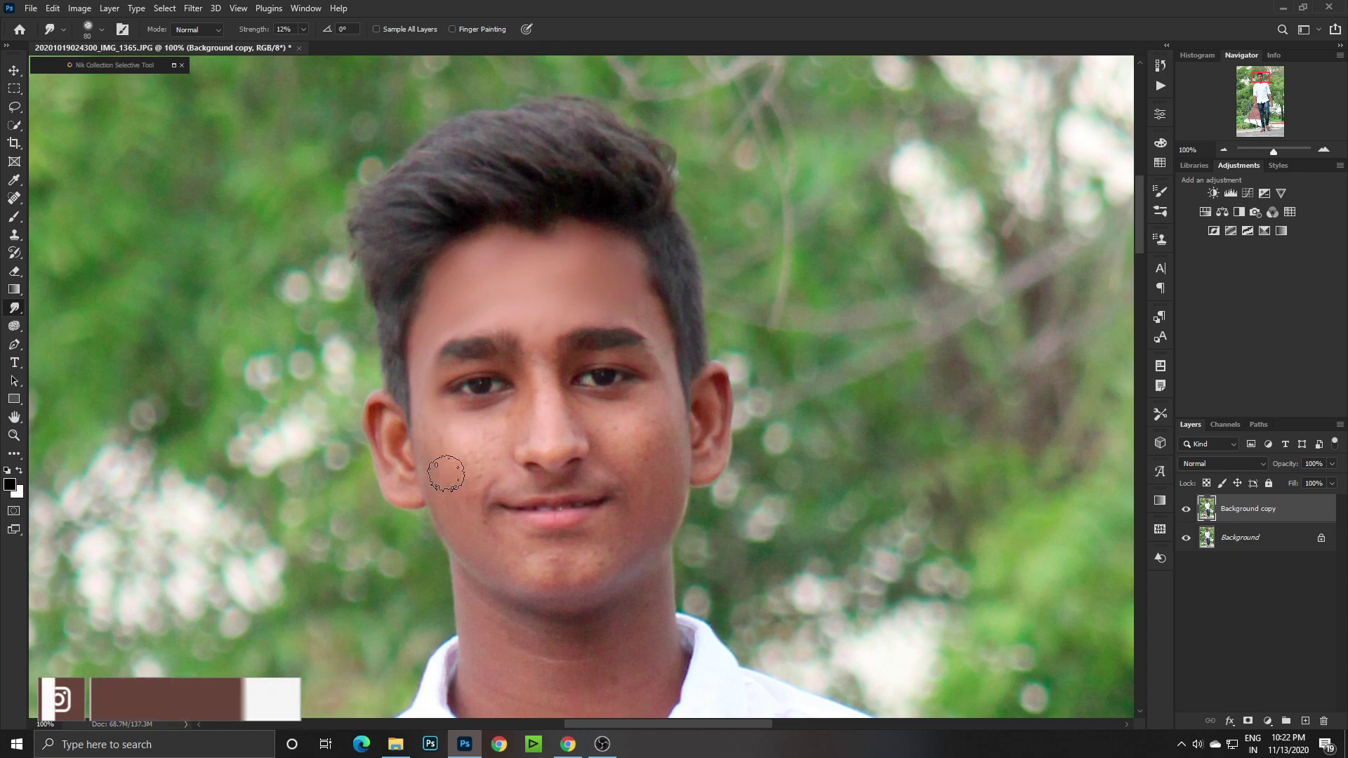
key(bracketright)
key(bracketright)
key(bracketright)
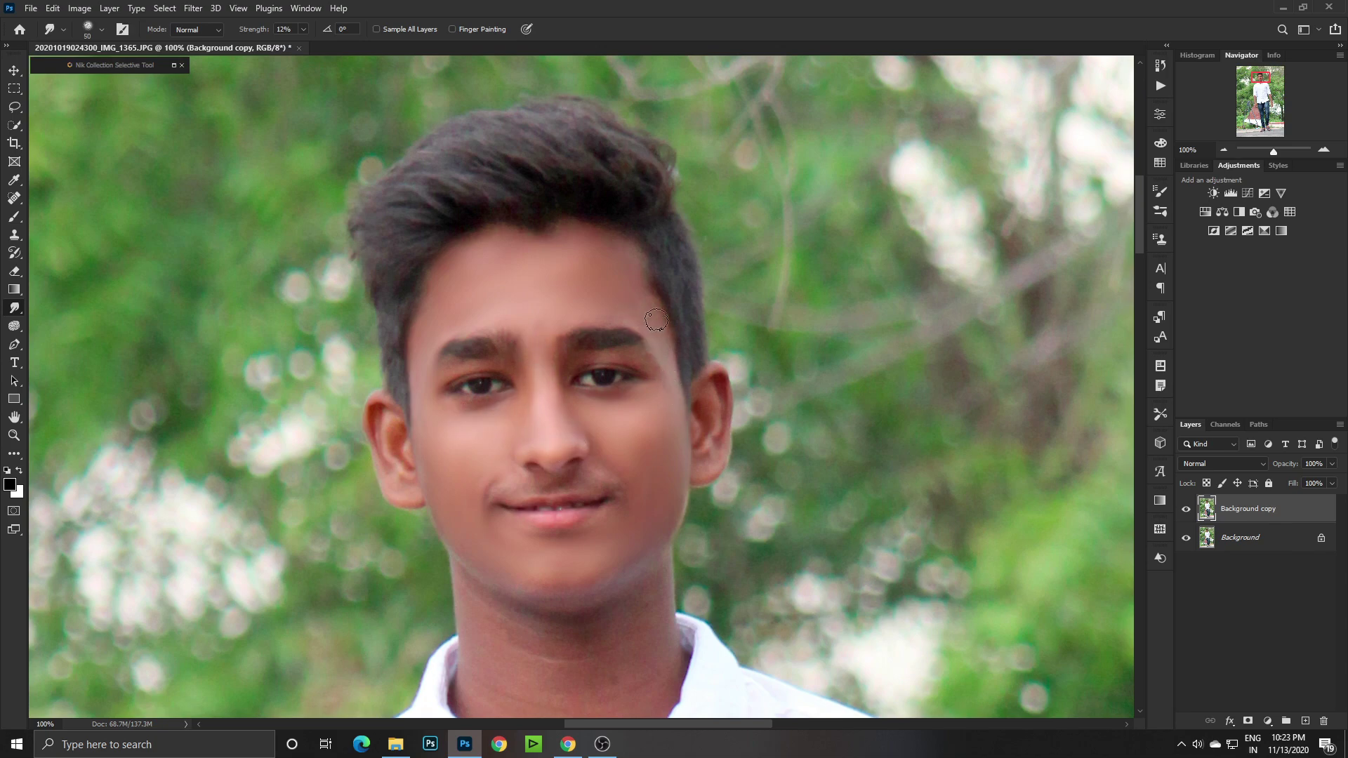
drag(615, 546, 607, 466)
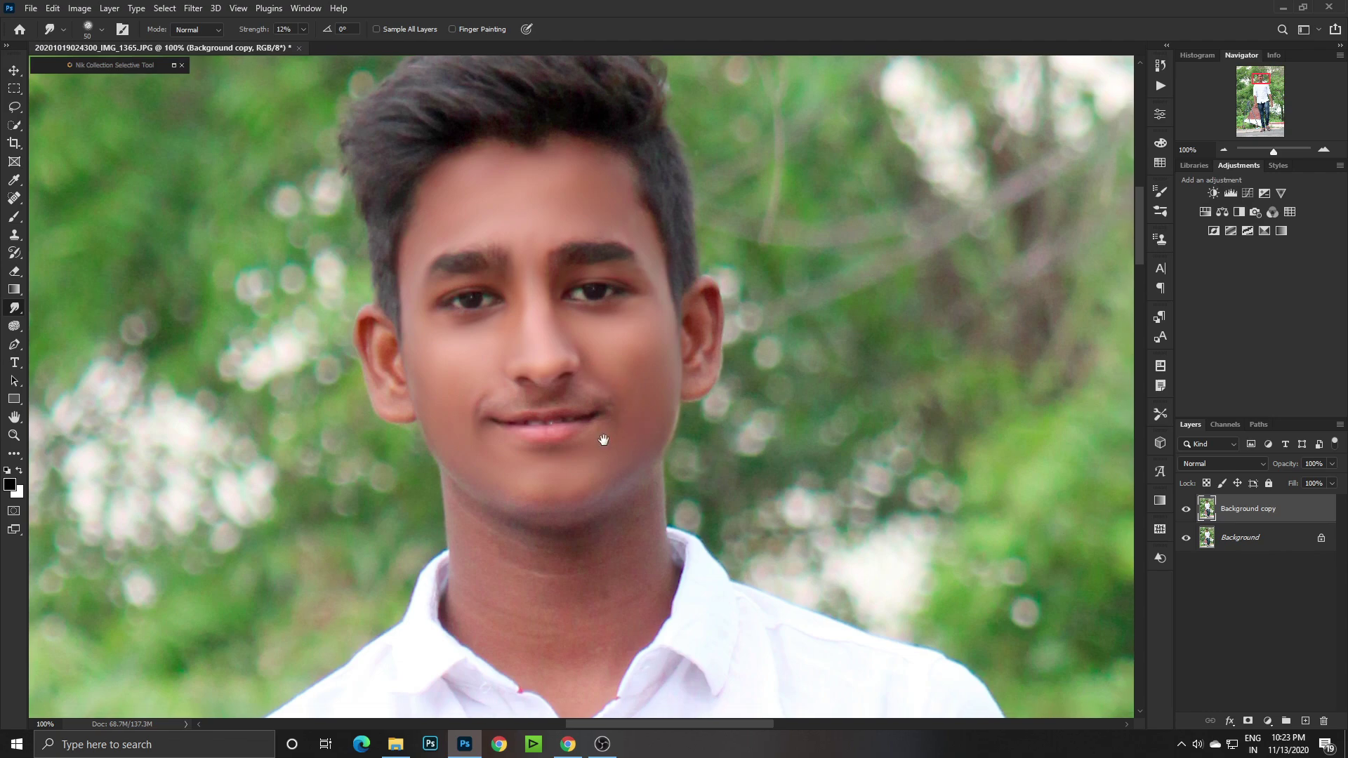
Bring the arm and shirt hem into view and settle on Smudge brush size 125.
scroll(476, 355, down, 5)
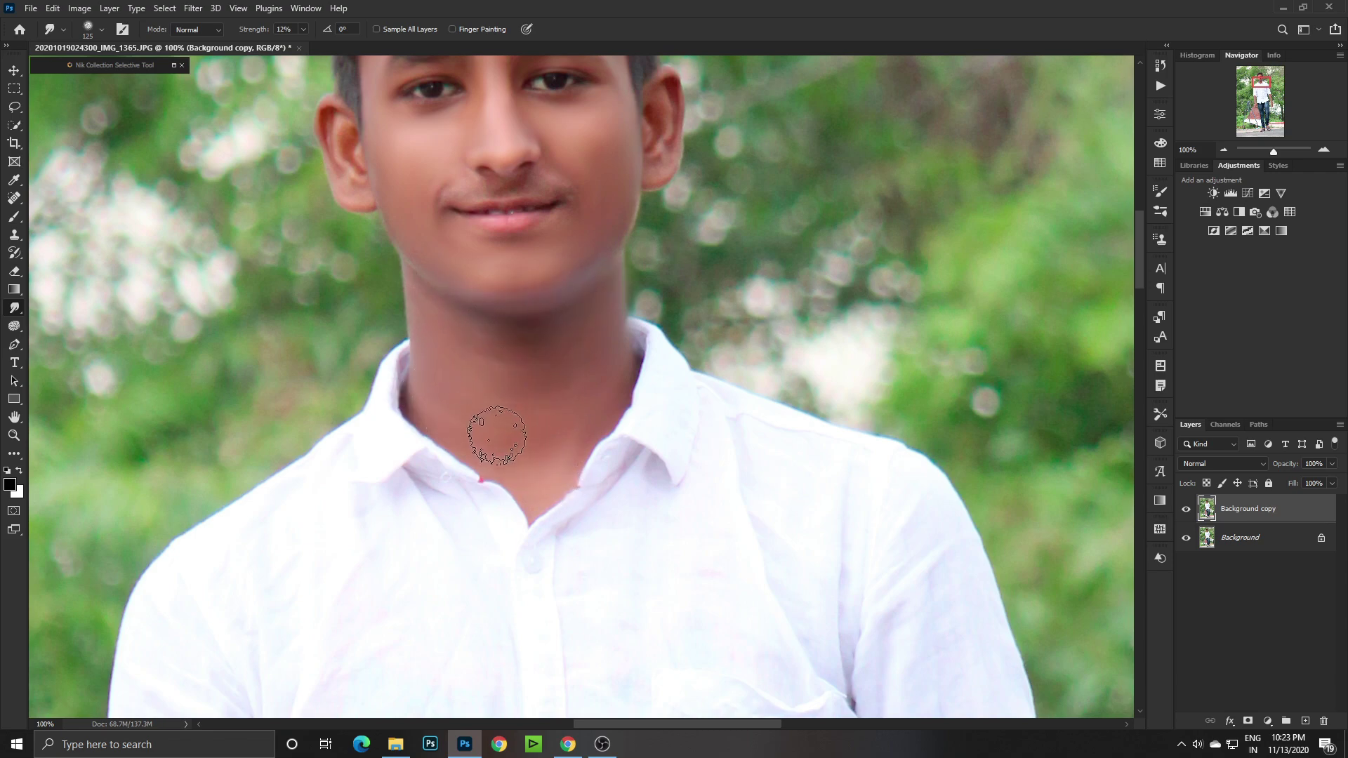
drag(574, 362, 551, 190)
drag(457, 513, 452, 304)
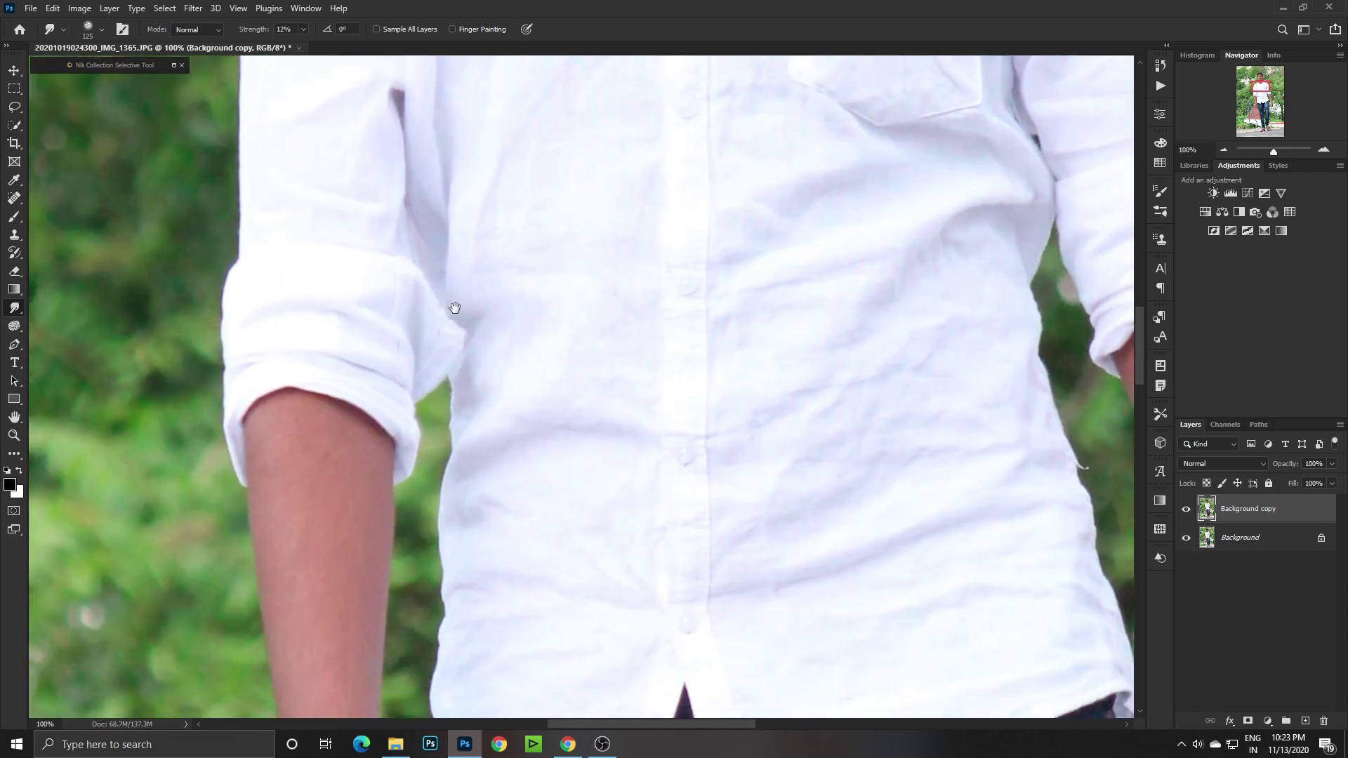
drag(295, 492, 326, 256)
key(bracketright)
key(bracketright)
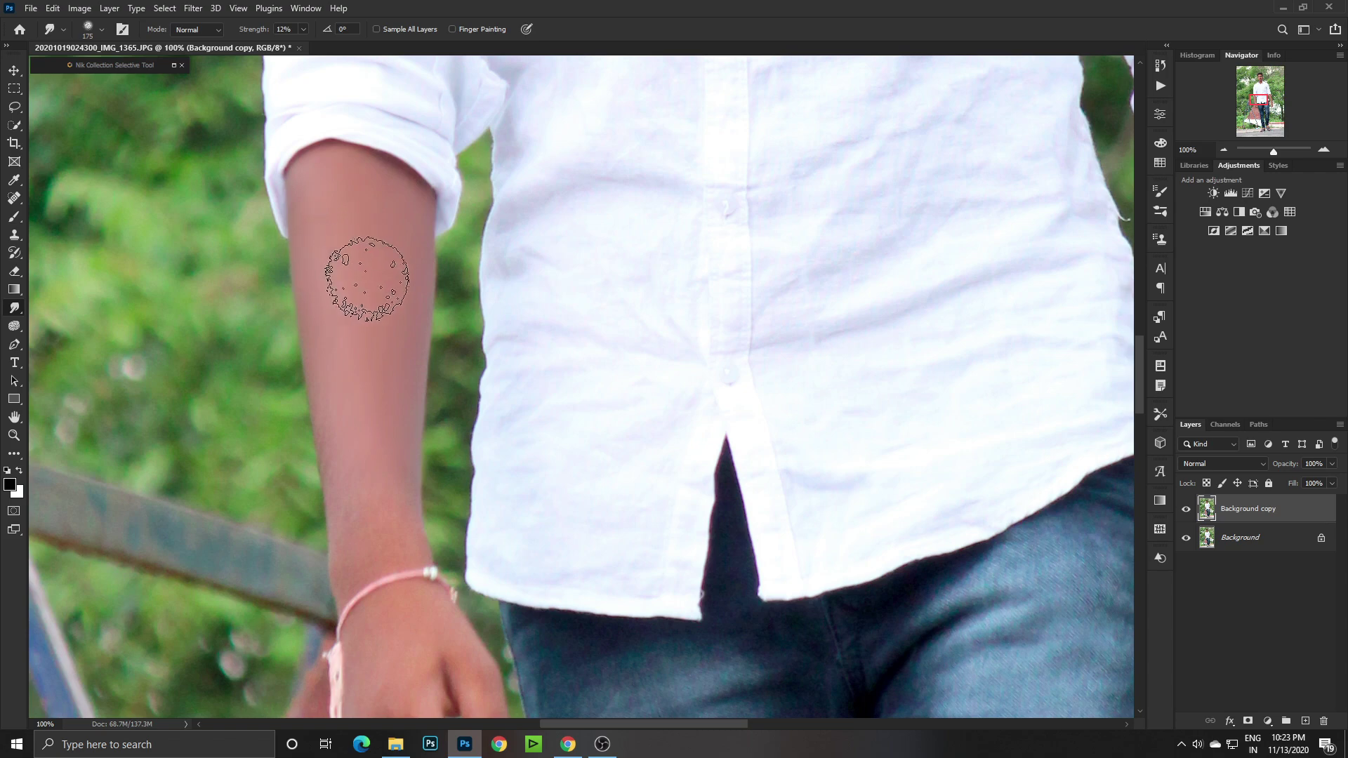
key(bracketleft)
key(bracketleft)
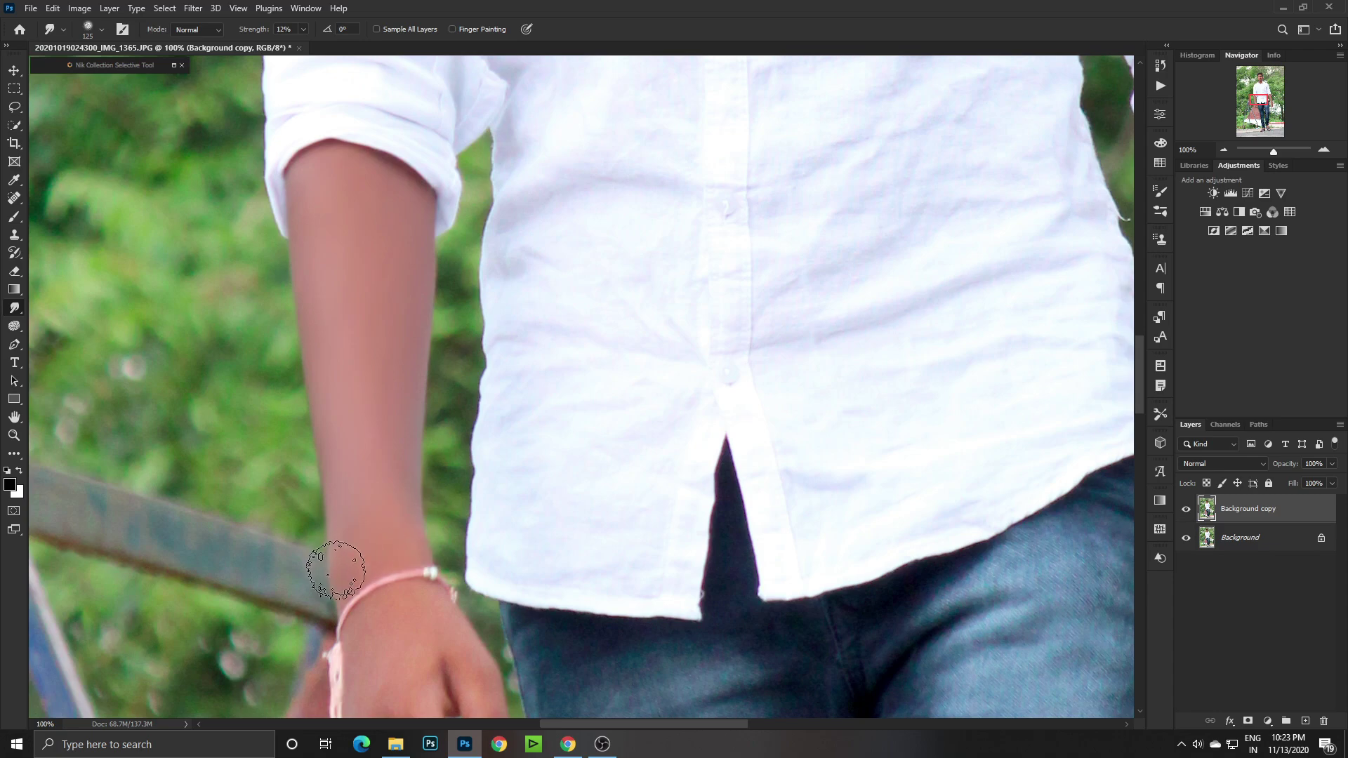
scroll(337, 566, down, 5)
key(bracketleft)
key(bracketright)
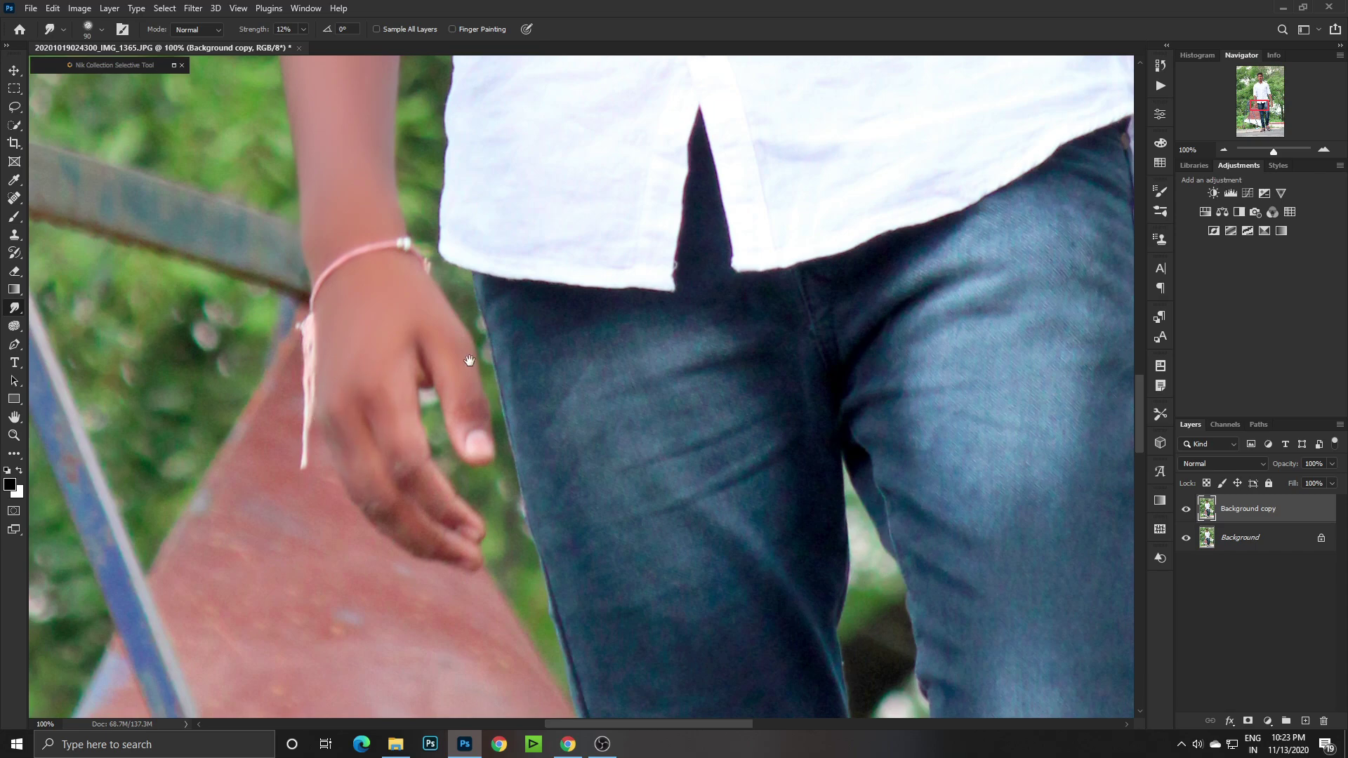
Smudge the skin of the other upper arm and along the forearm.
drag(470, 360, 481, 385)
key(bracketright)
key(bracketright)
key(bracketright)
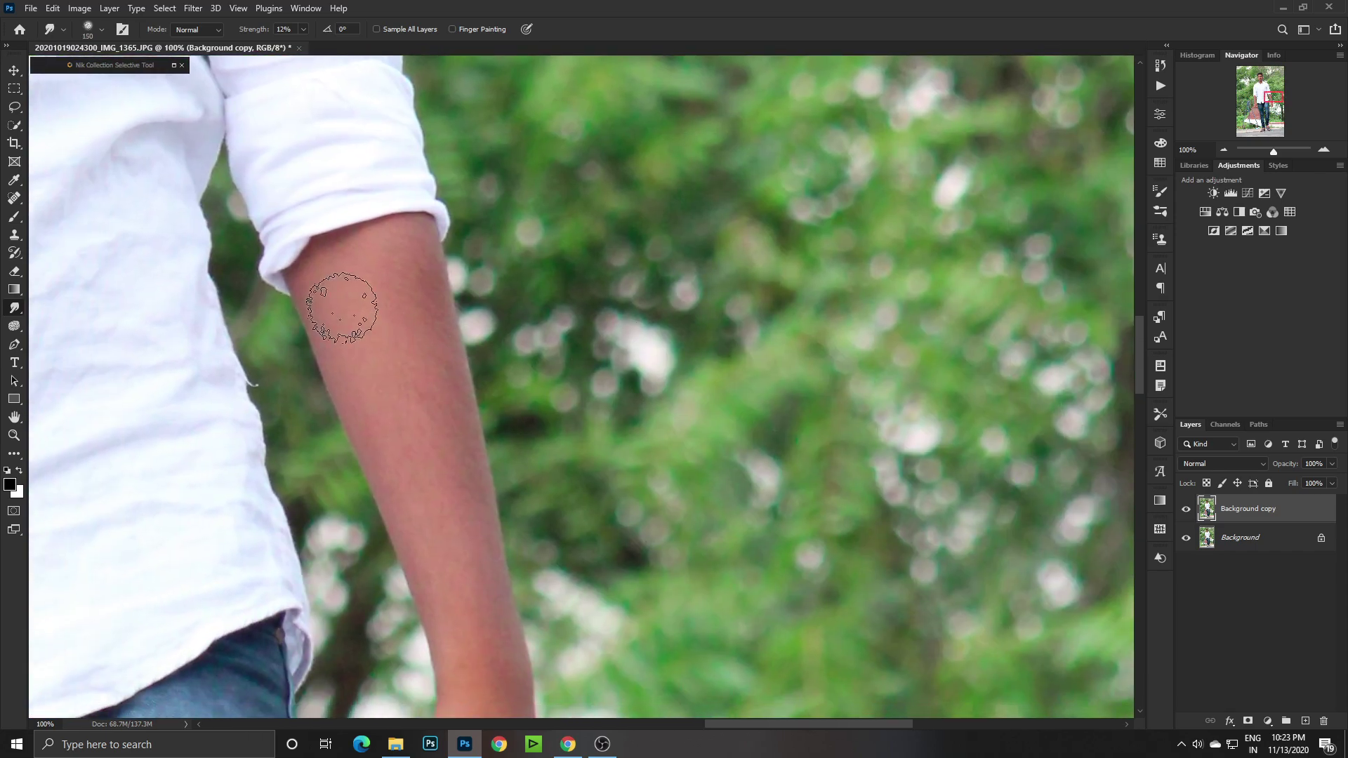
mouse_move(342, 307)
mouse_down()
mouse_move(400, 248)
mouse_move(424, 346)
mouse_move(397, 325)
mouse_move(373, 379)
mouse_move(387, 414)
mouse_move(361, 382)
mouse_move(421, 391)
mouse_move(445, 475)
mouse_move(387, 429)
mouse_up()
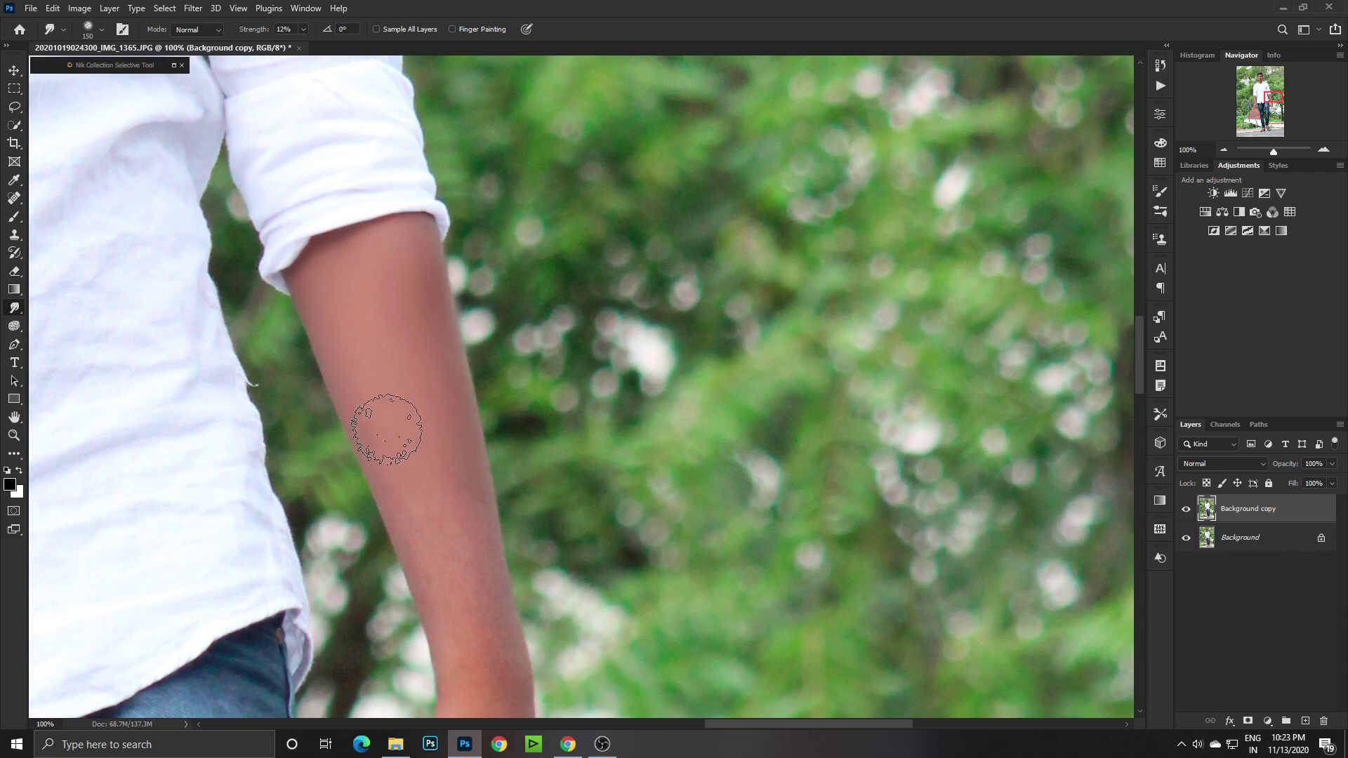
key(bracketleft)
scroll(421, 430, down, 2)
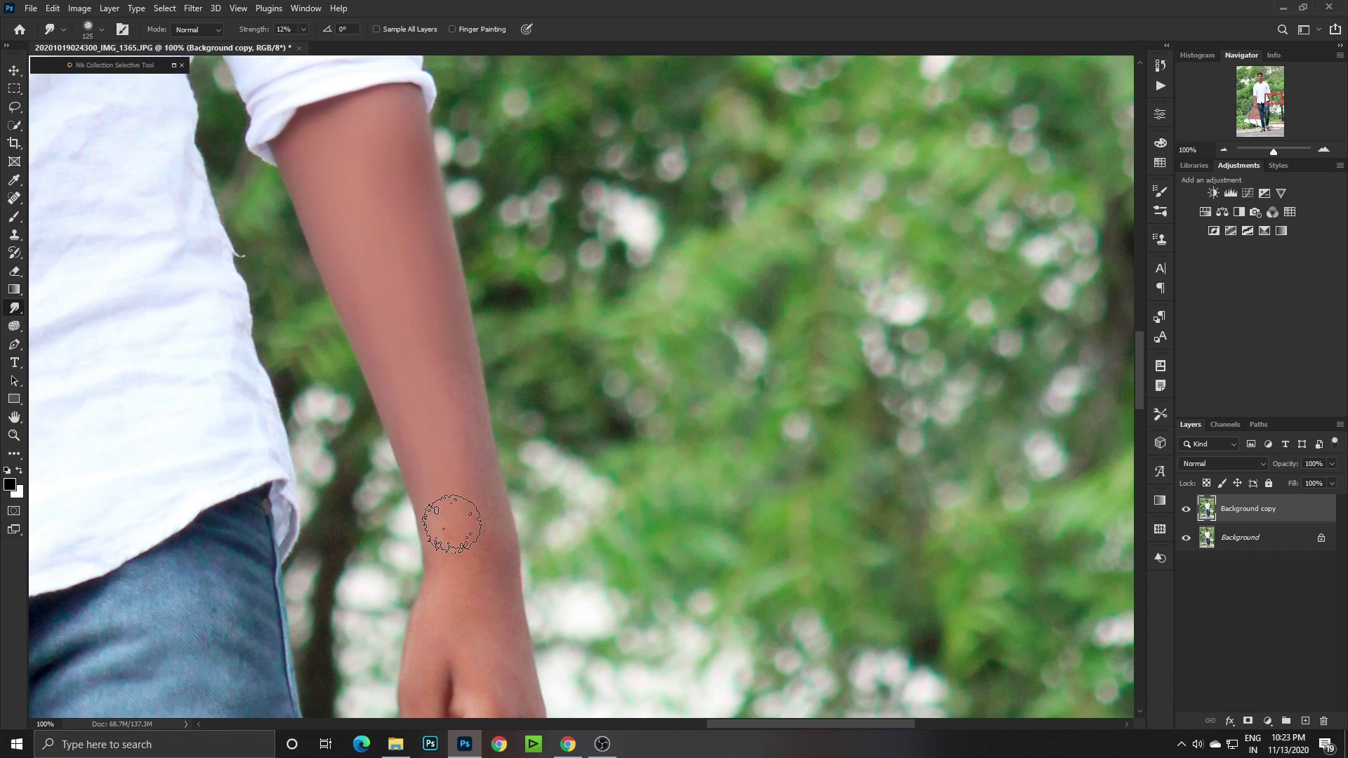
mouse_move(451, 523)
mouse_down()
mouse_move(461, 466)
mouse_move(447, 389)
mouse_up()
drag(499, 531, 420, 447)
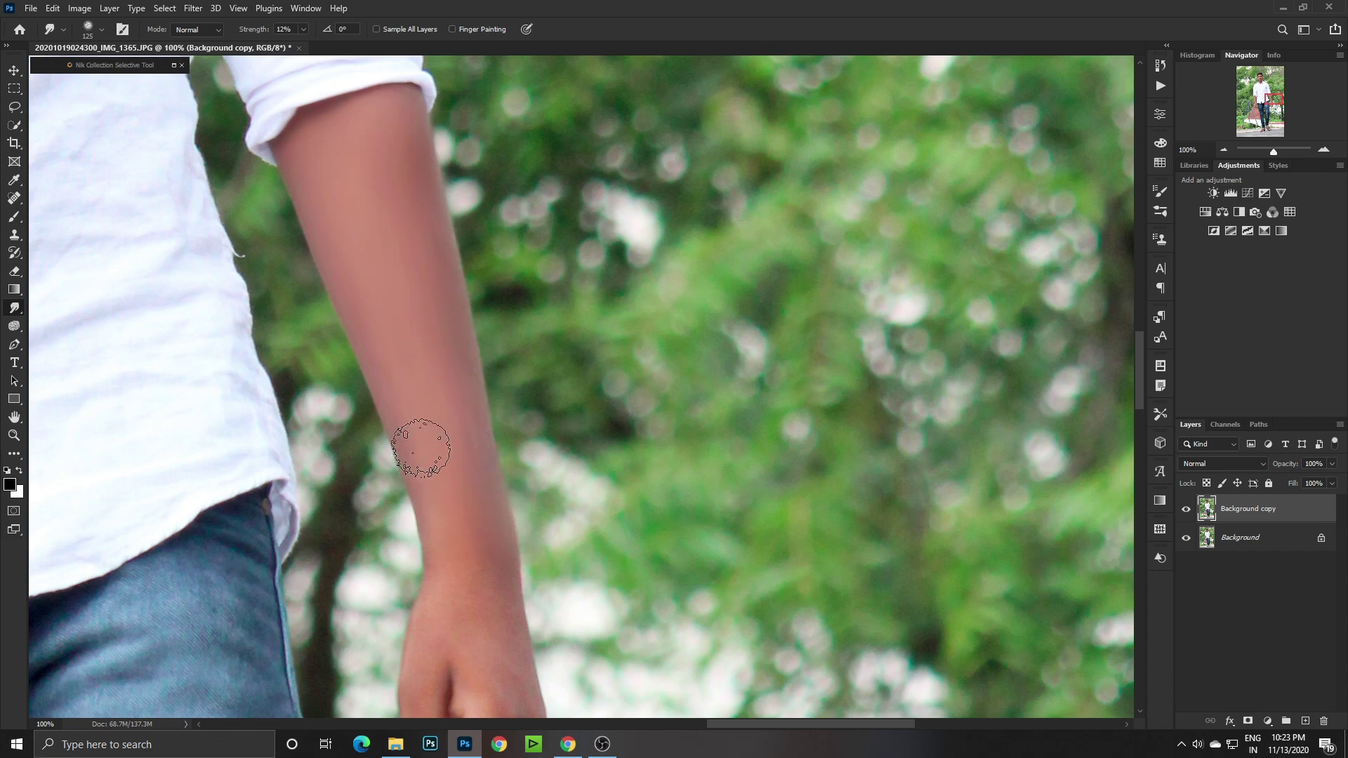
drag(432, 179, 425, 213)
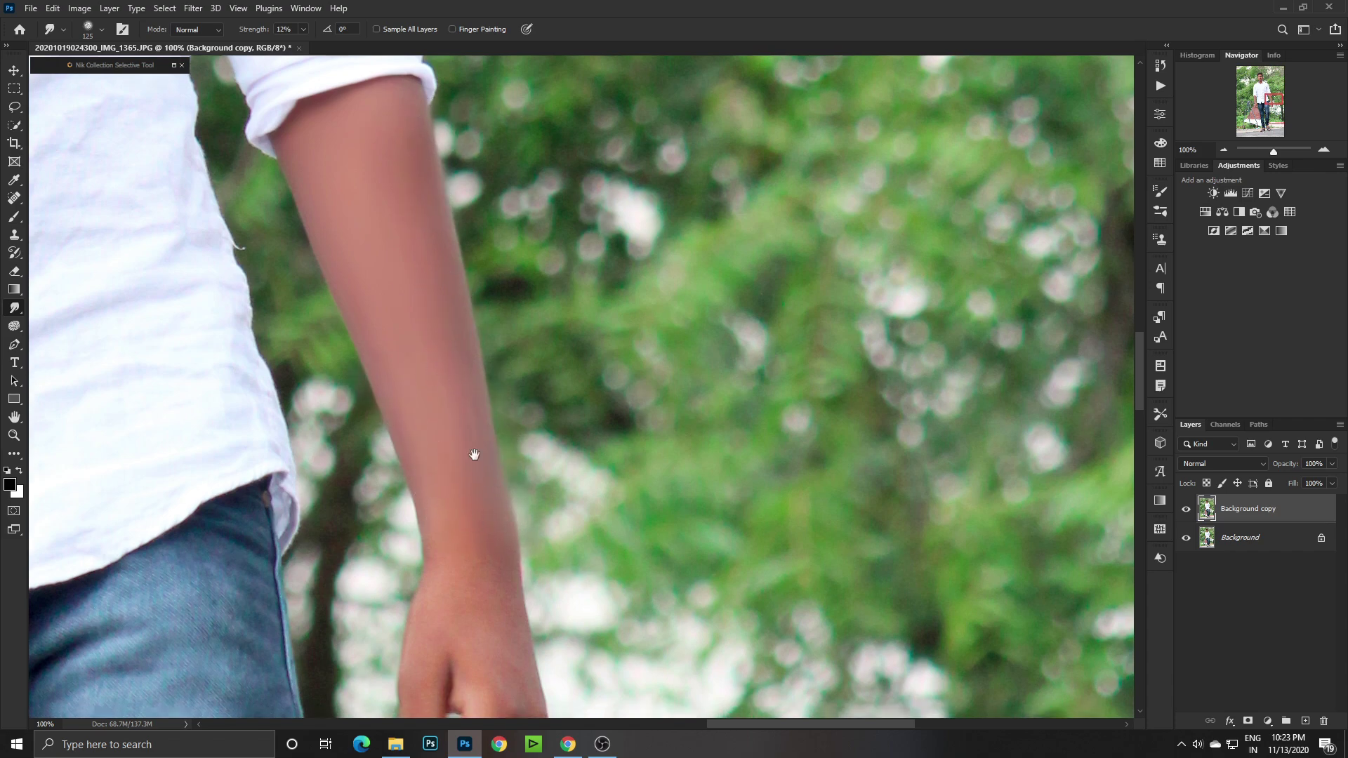
Smooth the skin on the back of the hand and down the forearm.
scroll(472, 451, down, 5)
mouse_move(488, 520)
mouse_down()
mouse_move(473, 421)
mouse_move(457, 491)
mouse_move(479, 533)
mouse_move(451, 488)
mouse_up()
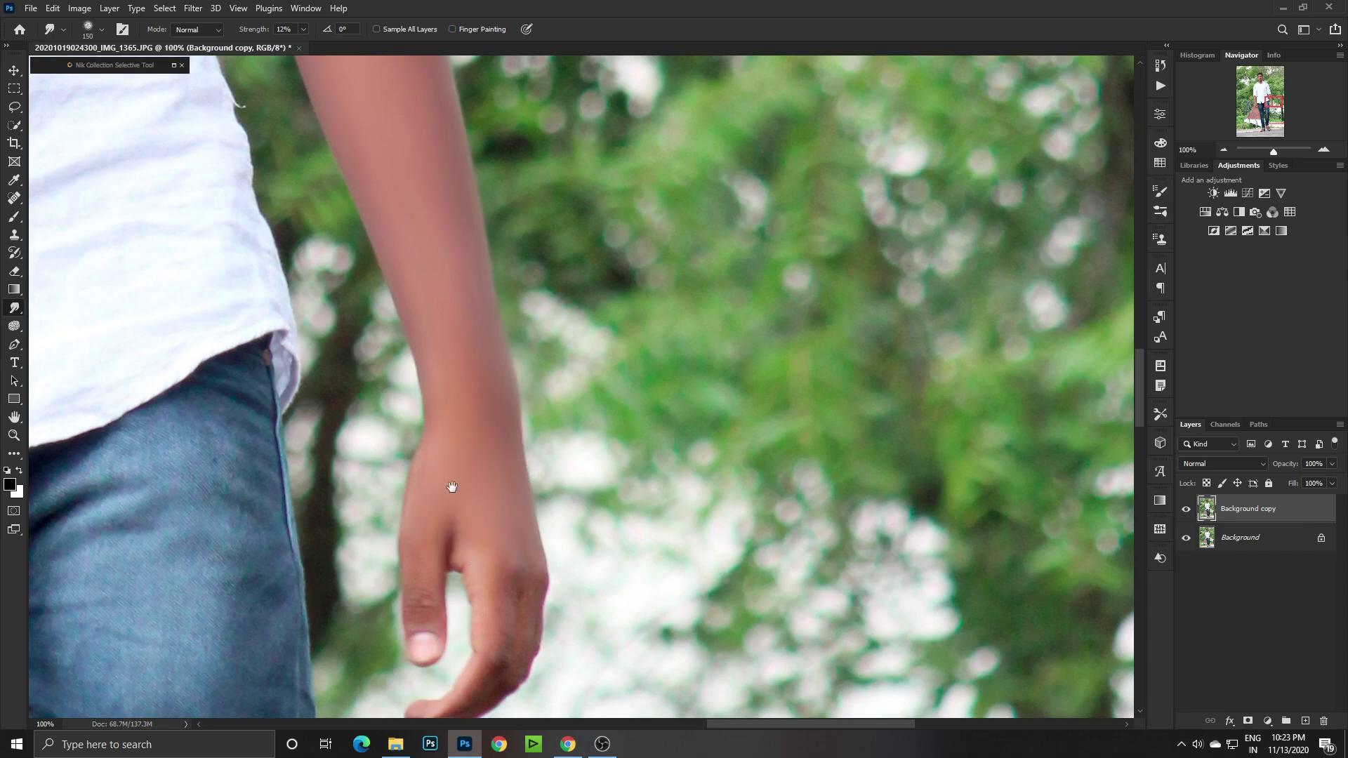
scroll(457, 276, down, 5)
scroll(458, 276, up, 5)
drag(477, 284, 494, 286)
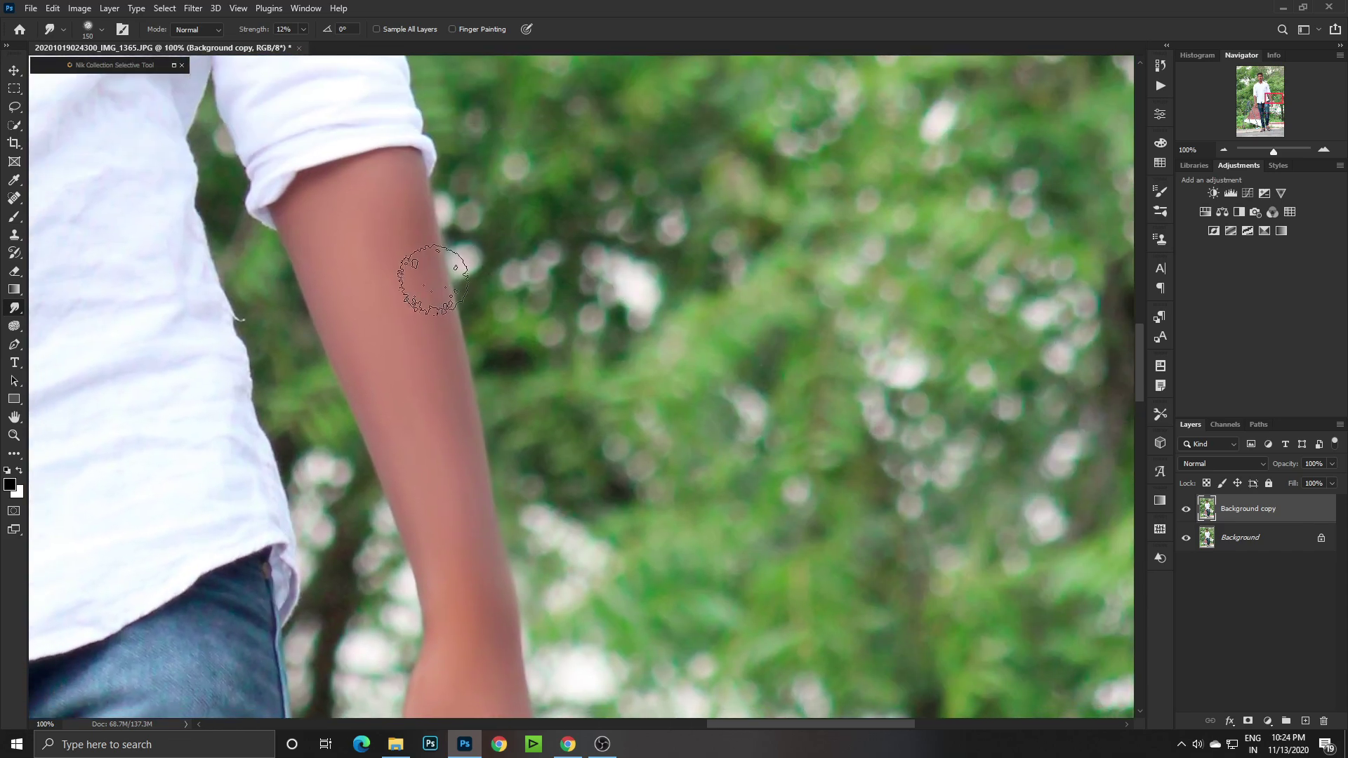
scroll(419, 443, down, 2)
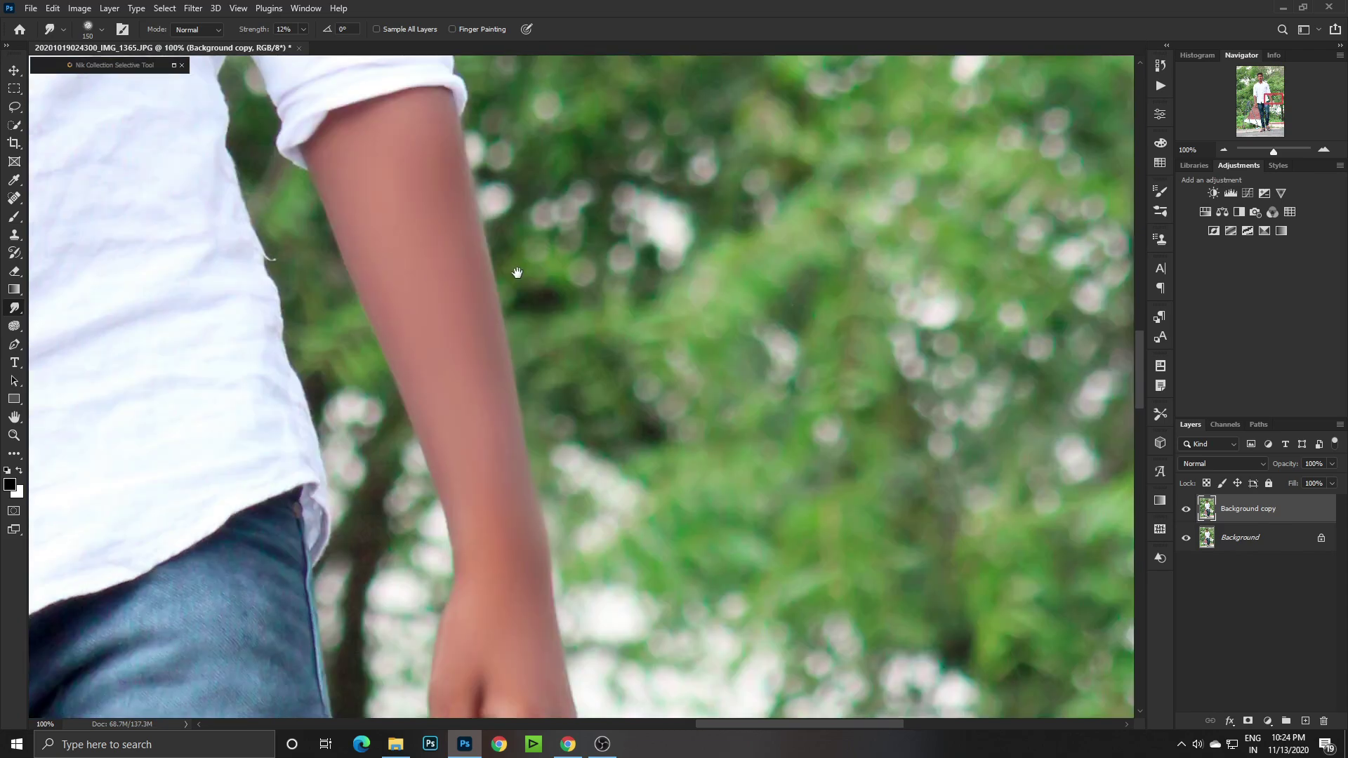
scroll(517, 273, down, 8)
scroll(457, 120, down, 6)
scroll(512, 346, down, 2)
Adjust the Smudge brush size and smooth the skin on the boy's feet.
key(bracketleft)
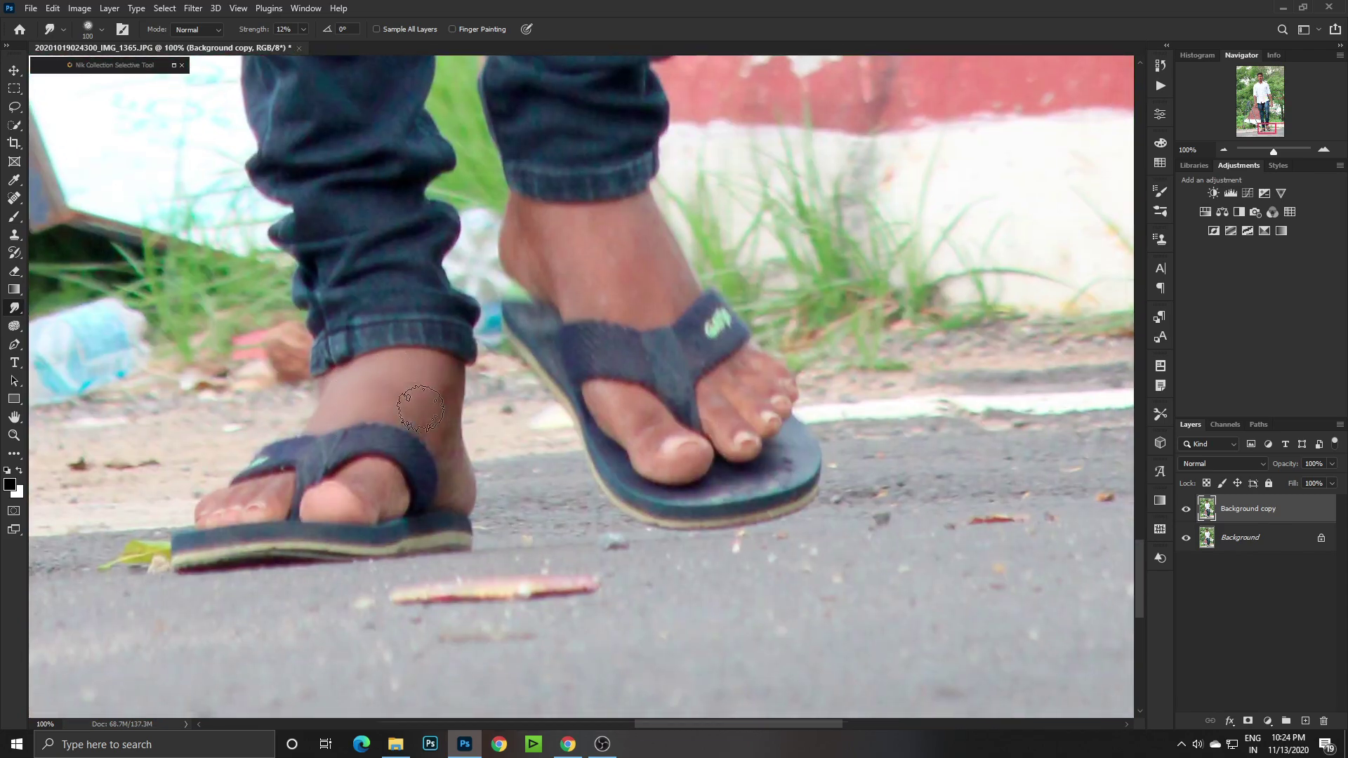
key(bracketleft)
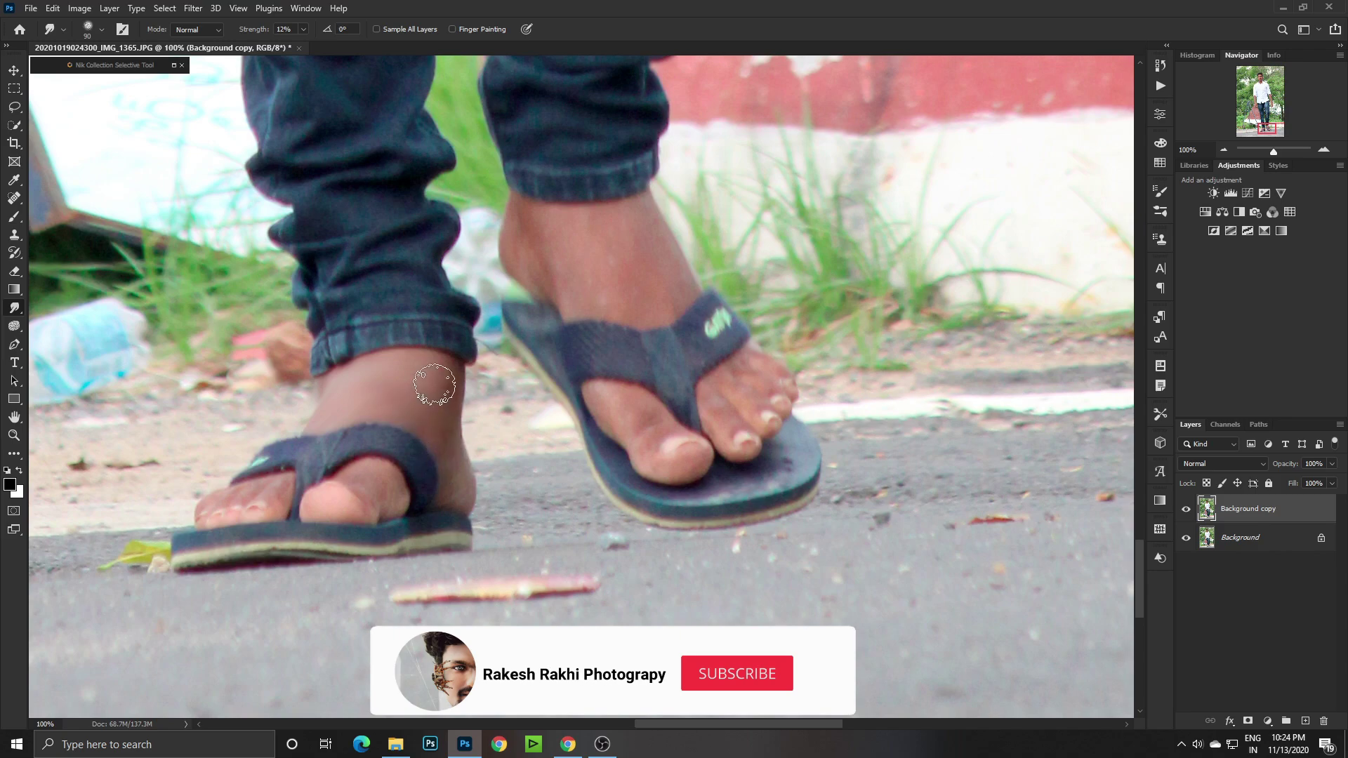
key(bracketright)
key(bracketright)
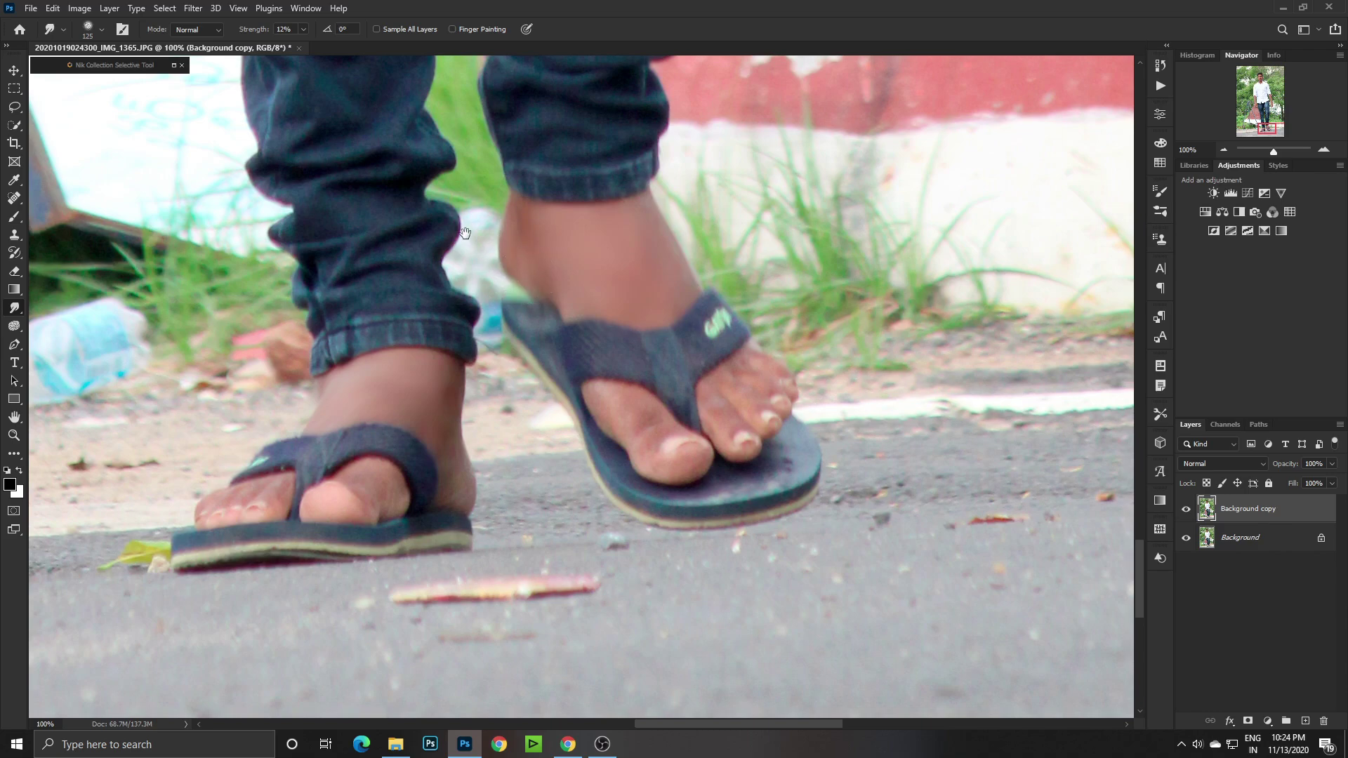
scroll(465, 233, down, 2)
scroll(491, 267, down, 2)
scroll(526, 295, down, 1)
scroll(556, 313, down, 1)
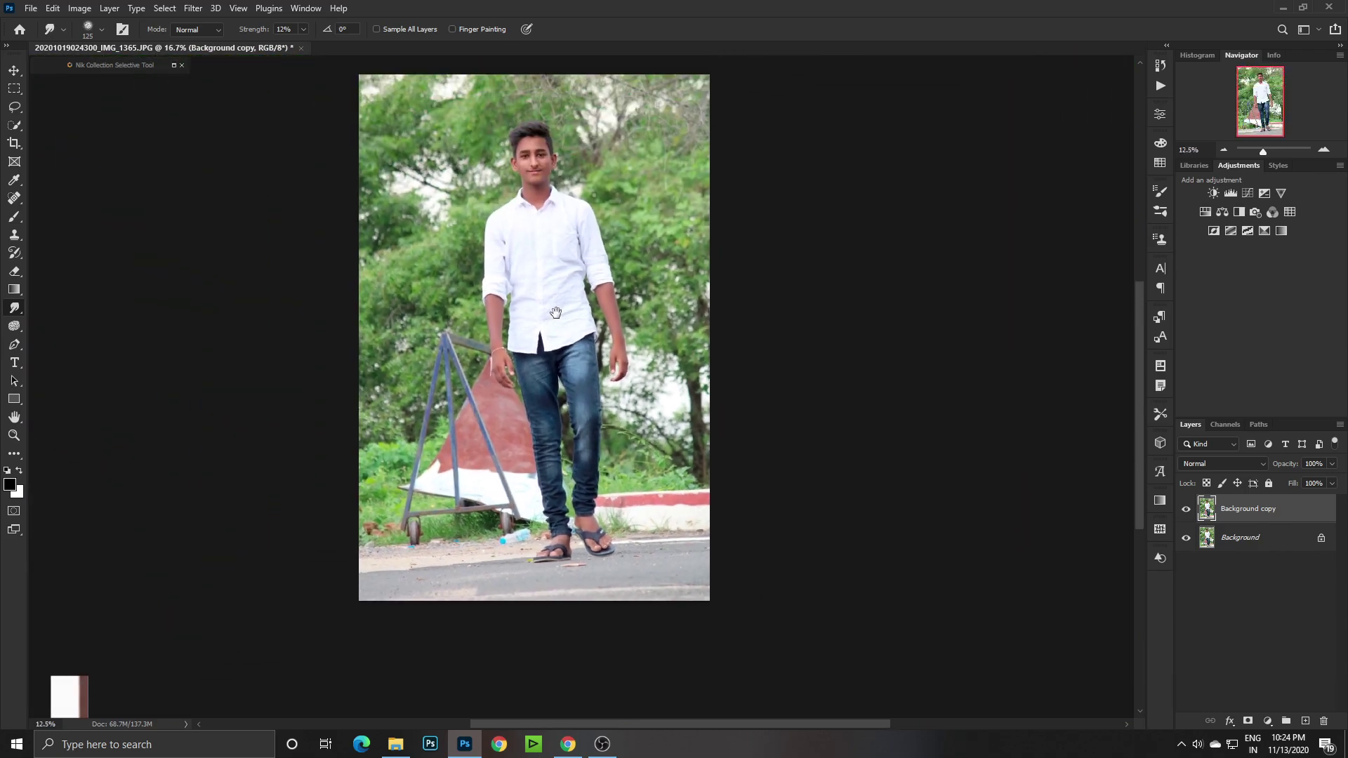
drag(556, 312, 570, 379)
Smooth the boy's cheek and forehead, then recenter the full photo.
scroll(570, 330, up, 1)
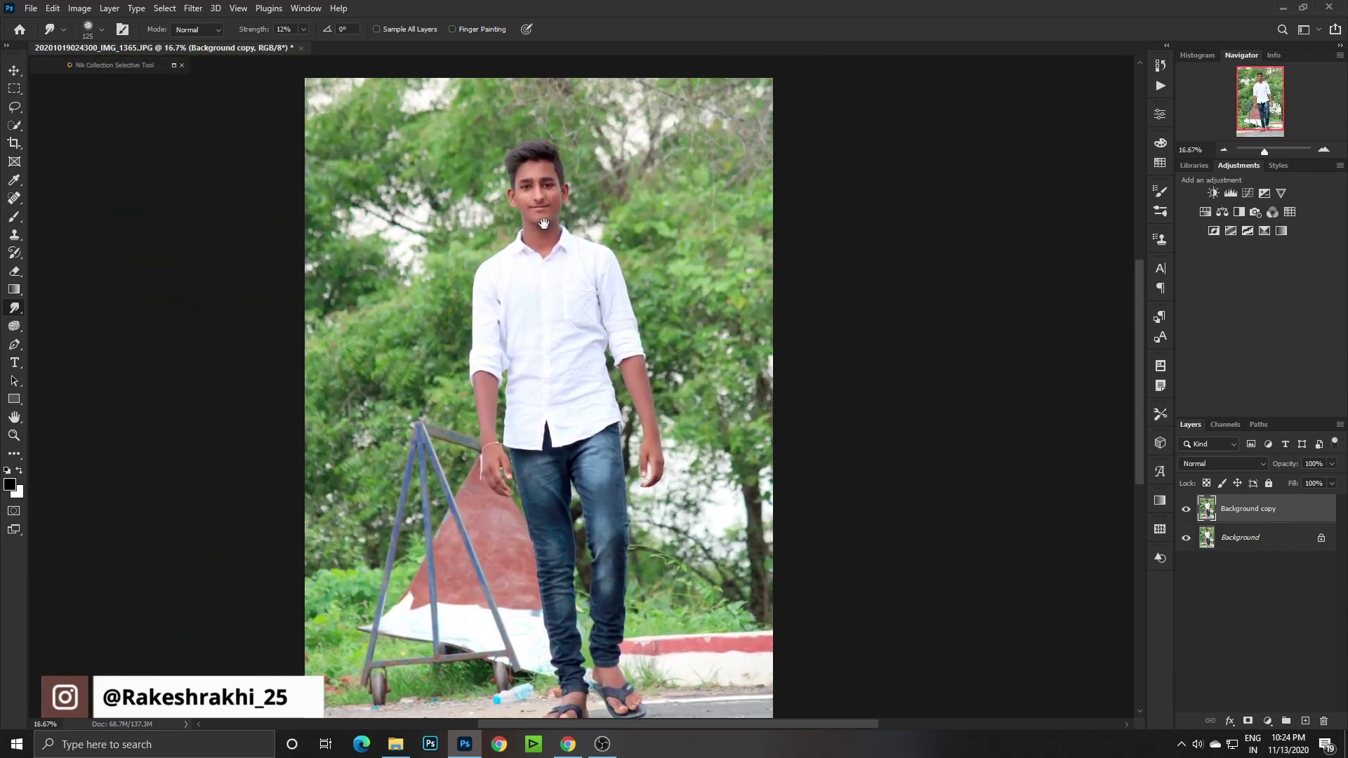
scroll(534, 239, down, 1)
scroll(554, 193, up, 3)
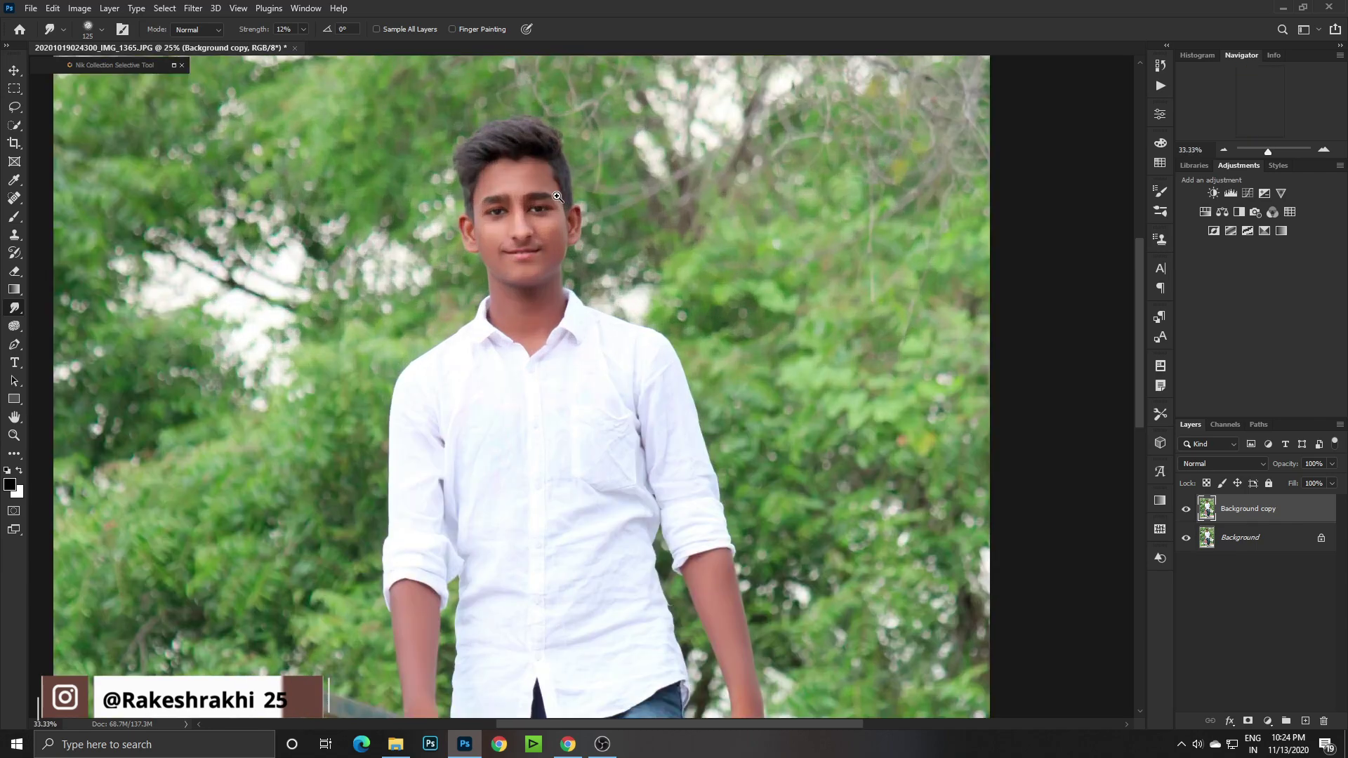
scroll(555, 193, up, 3)
drag(354, 222, 422, 271)
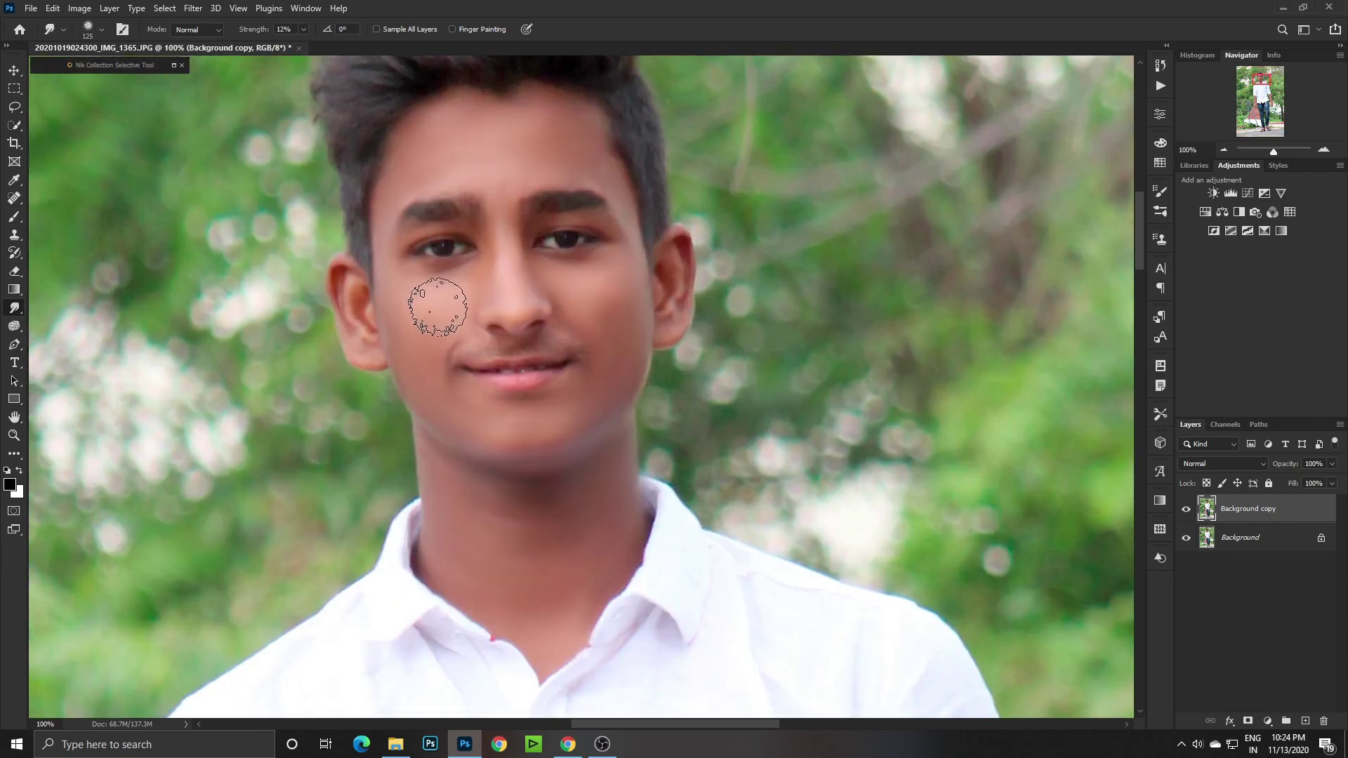
scroll(456, 302, down, 3)
scroll(481, 227, up, 2)
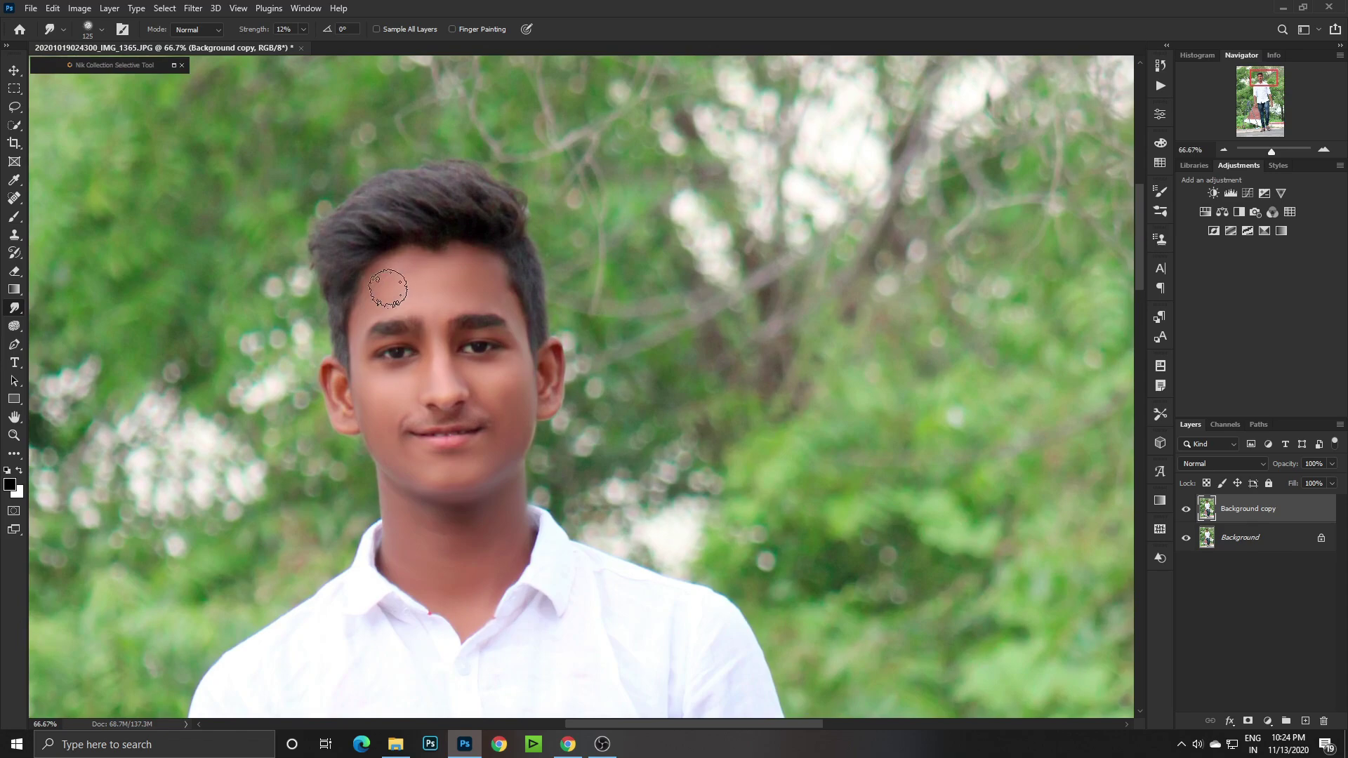
scroll(447, 271, down, 5)
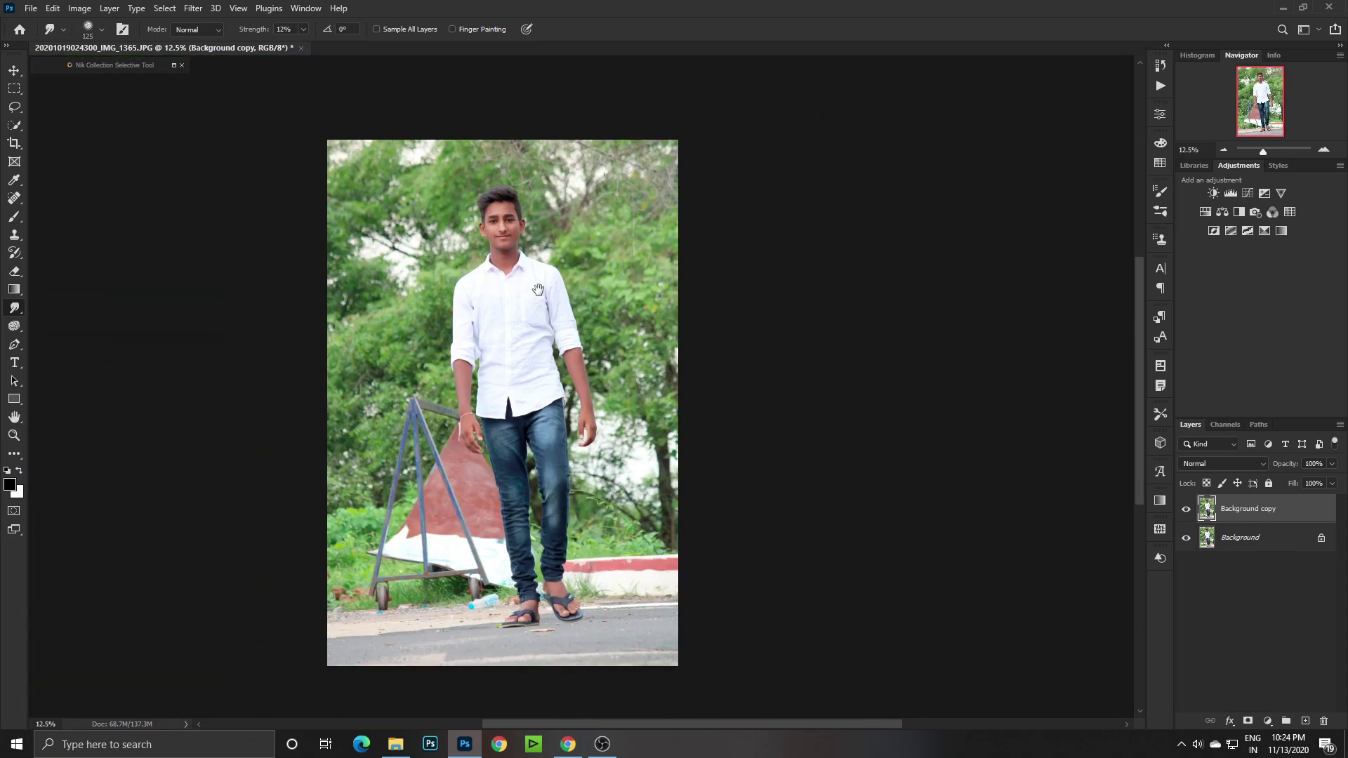
drag(534, 301, 594, 280)
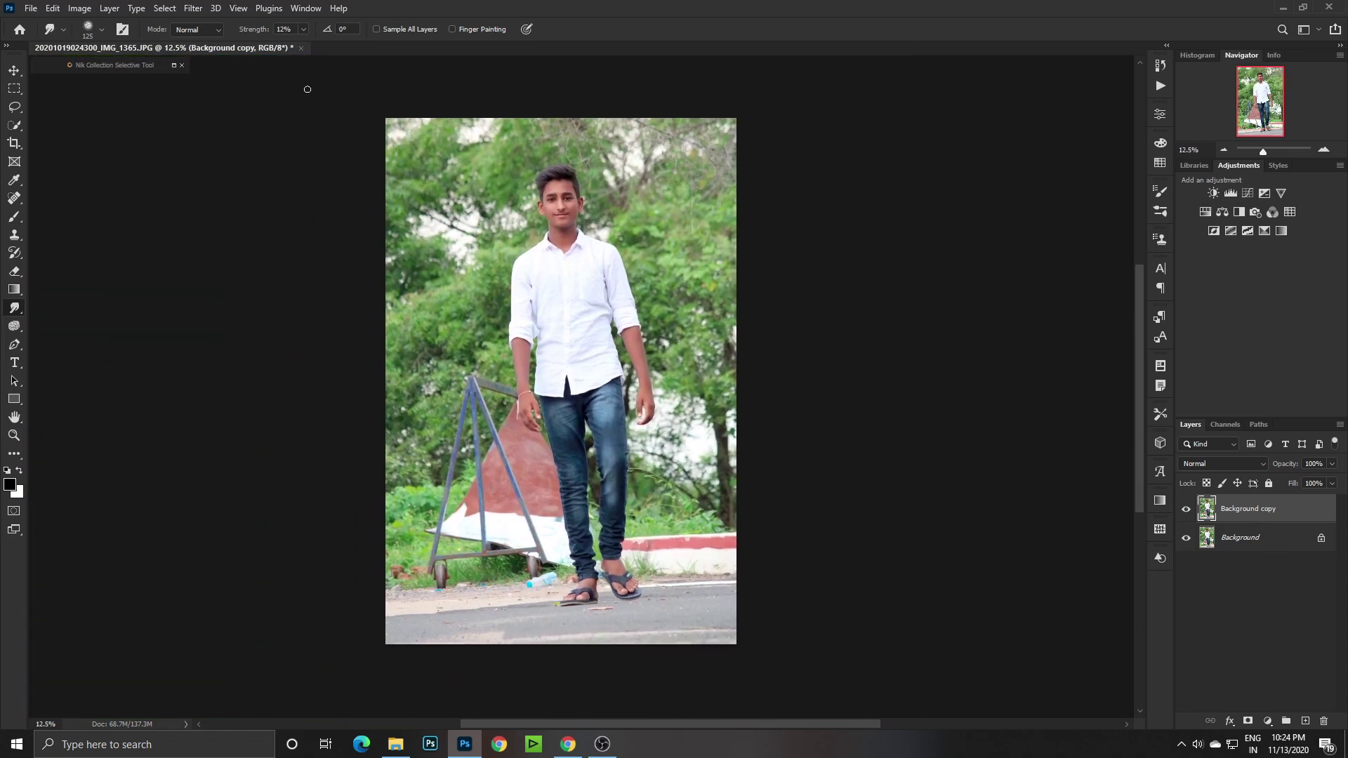
In the Camera Raw Filter's Basic panel, set Exposure +0.40, Contrast +9, Highlights -33, Shadows +51, Whites -32, Blacks +30.
click(189, 10)
click(219, 111)
click(1062, 217)
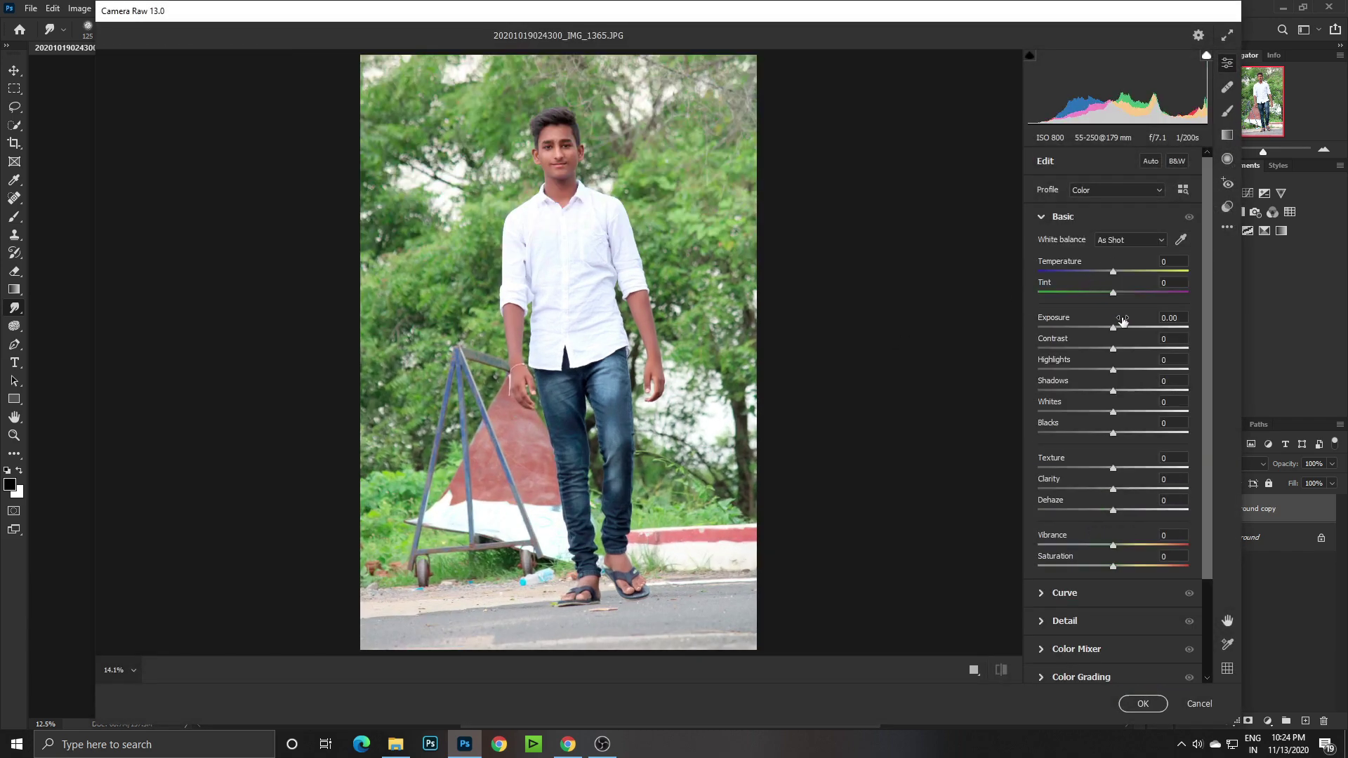
drag(1116, 328, 1122, 329)
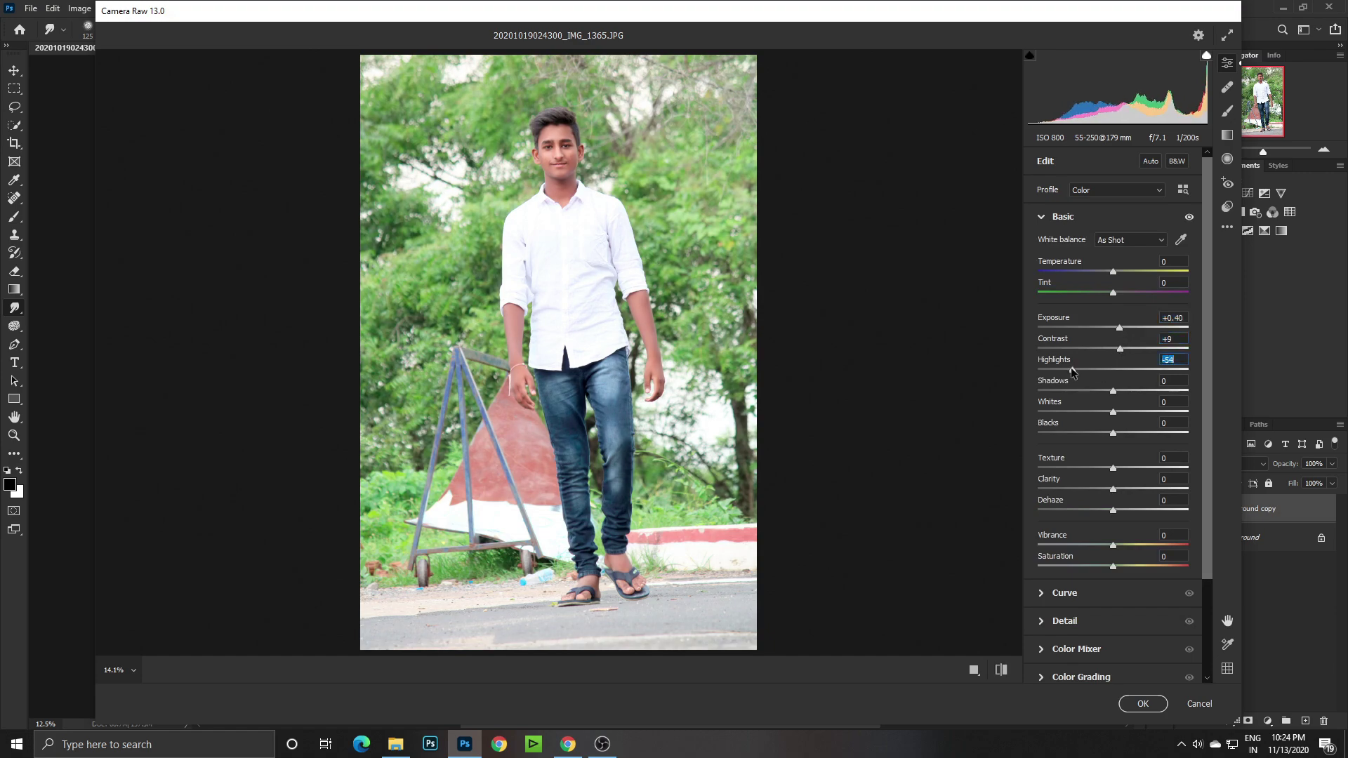
drag(1072, 370, 1088, 369)
click(1155, 391)
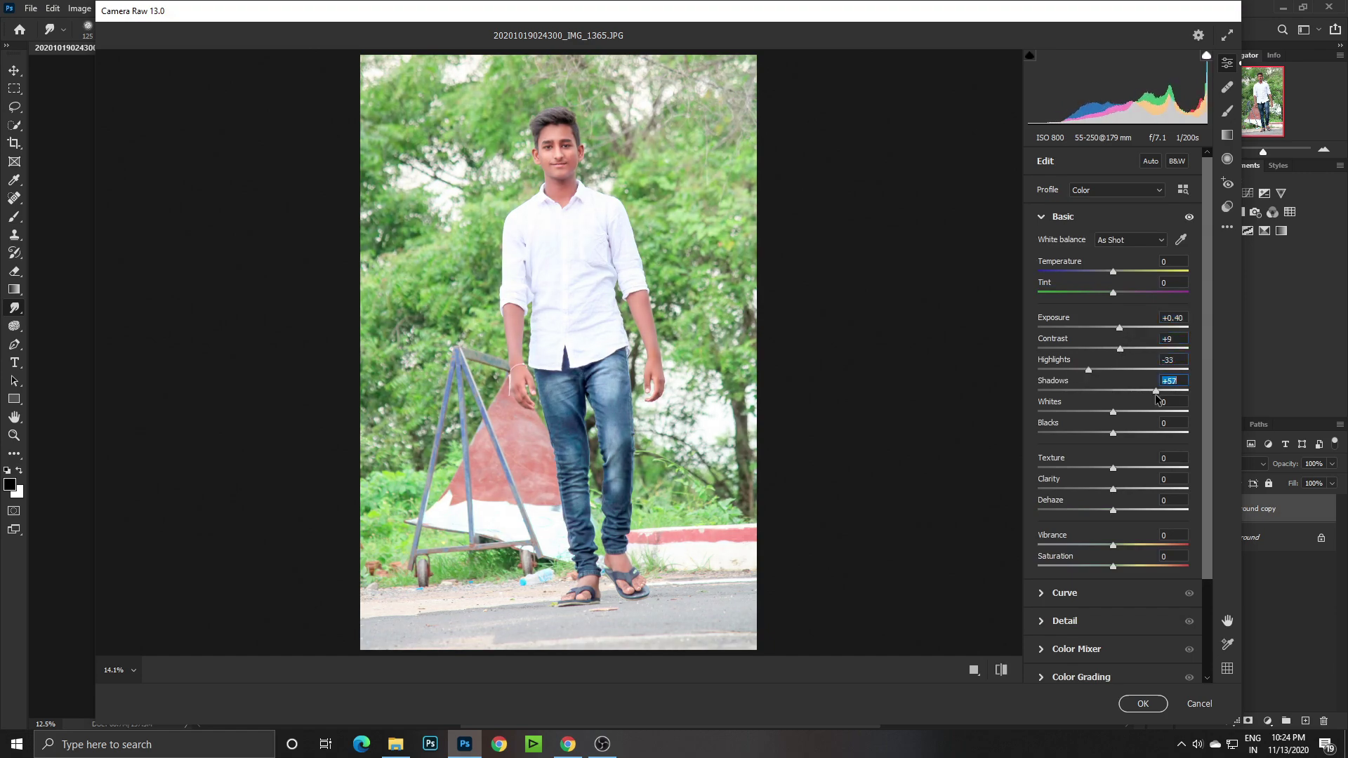
mouse_move(1116, 413)
mouse_down()
mouse_move(1089, 414)
mouse_move(1144, 436)
mouse_up()
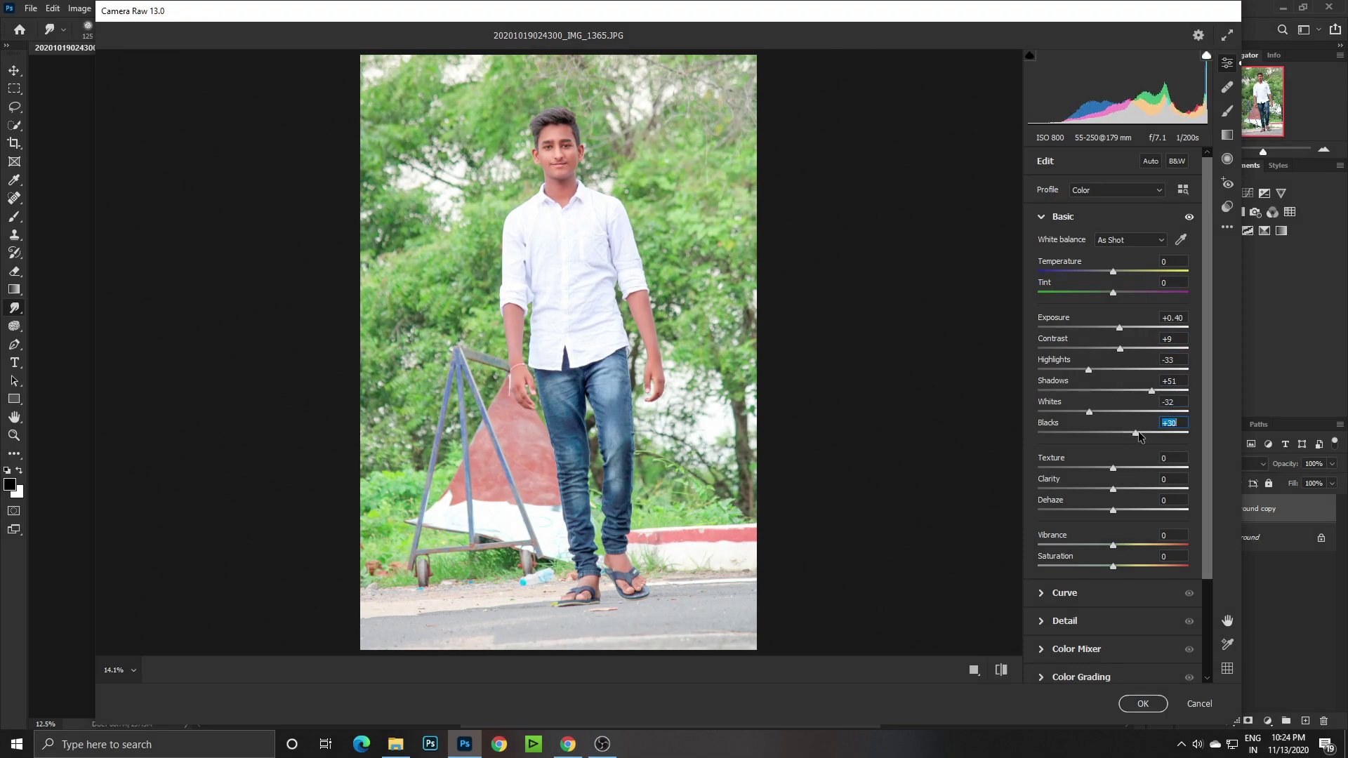
scroll(1096, 566, down, 3)
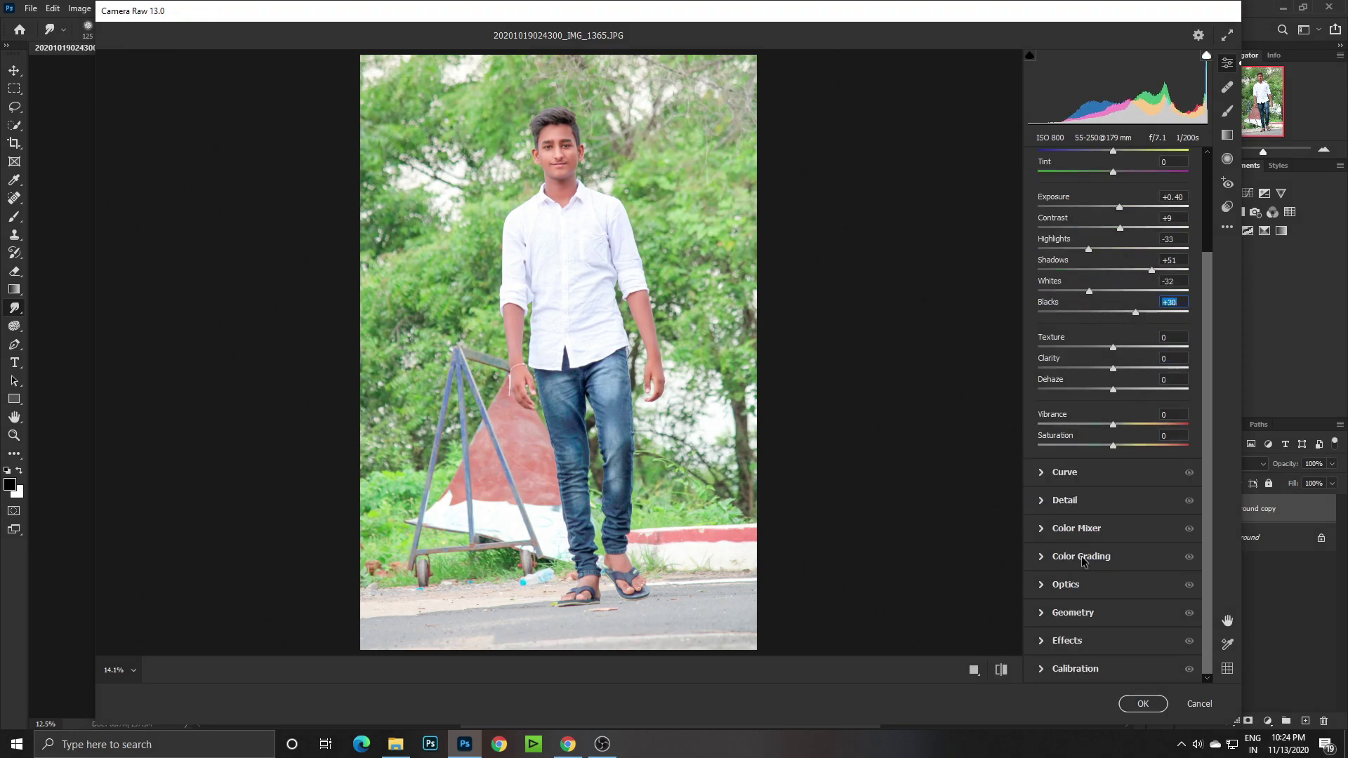
In Color Mixer, set Oranges saturation -14, boost Blues saturation, shift Blue hue, and apply.
click(1084, 558)
click(1076, 301)
click(1083, 344)
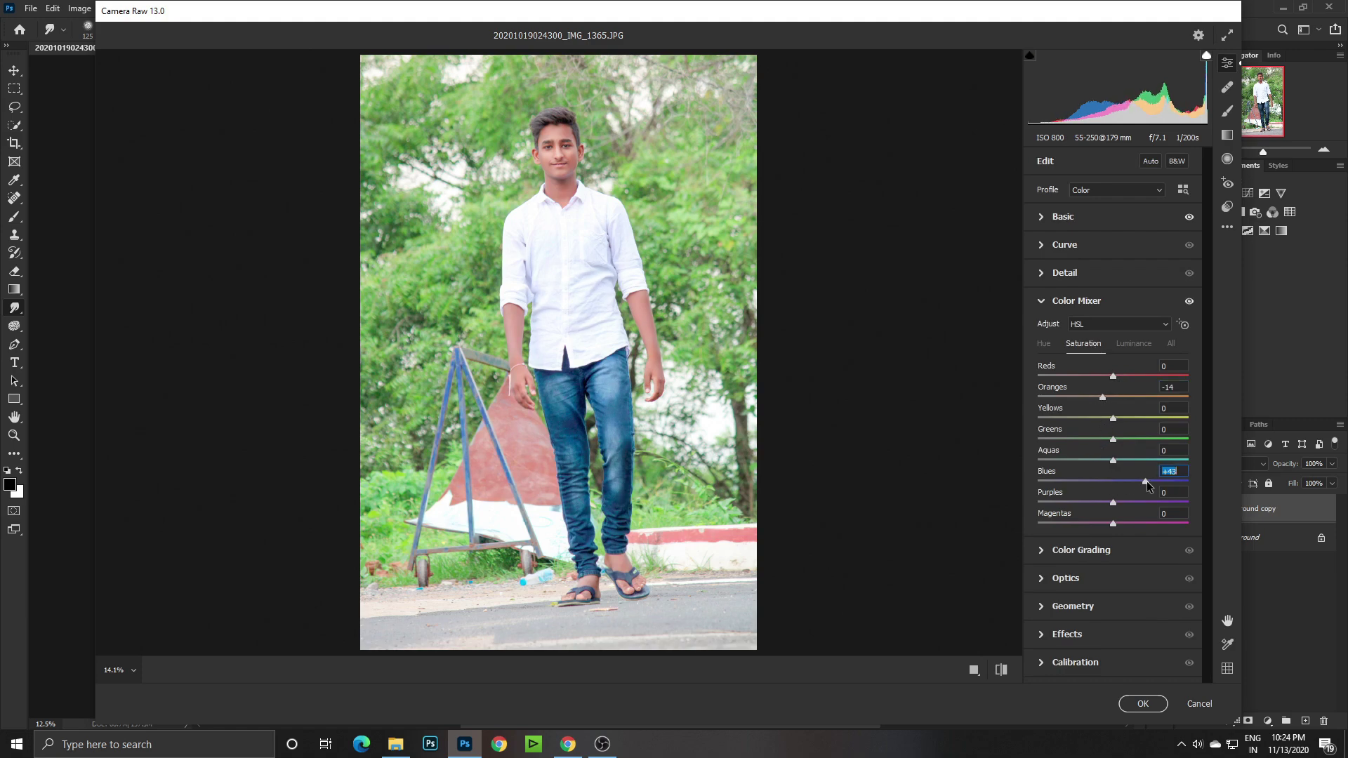
click(1043, 344)
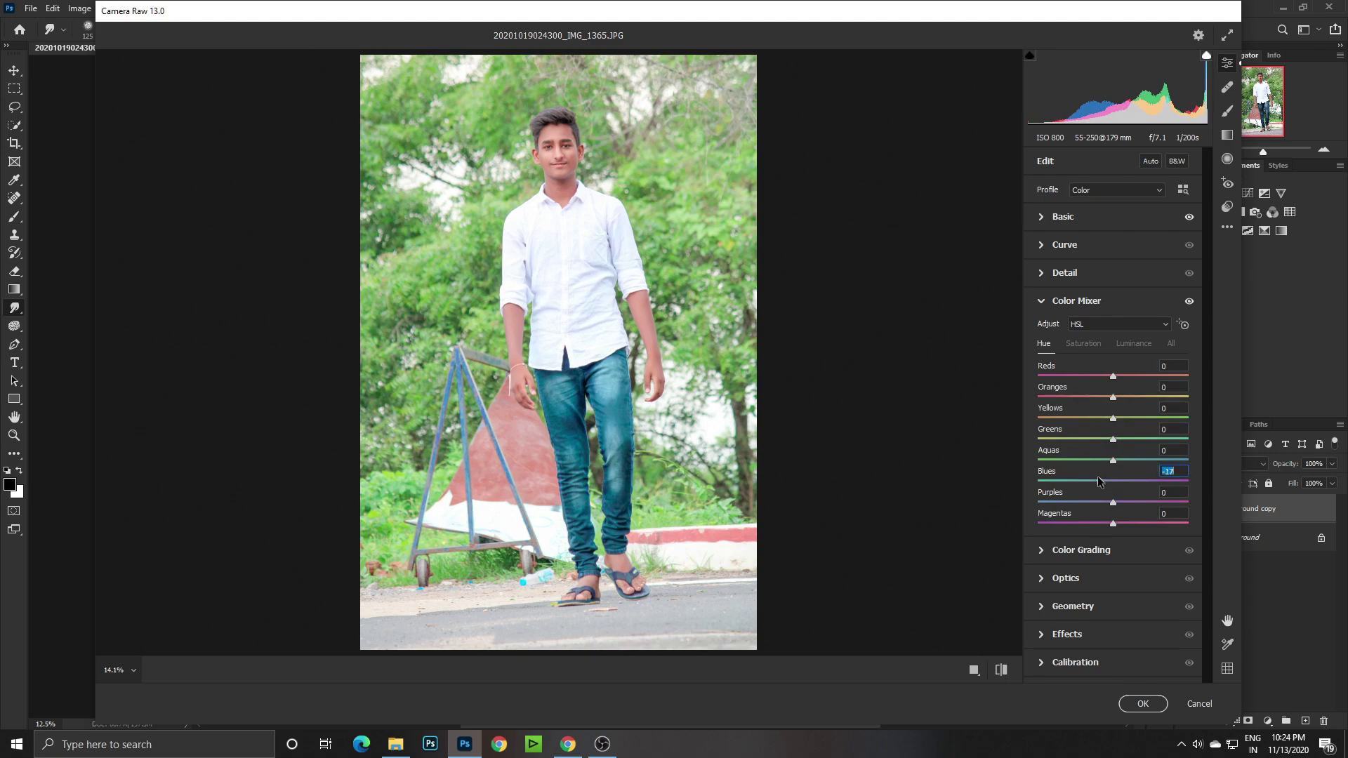
drag(1100, 482, 1110, 478)
click(1143, 704)
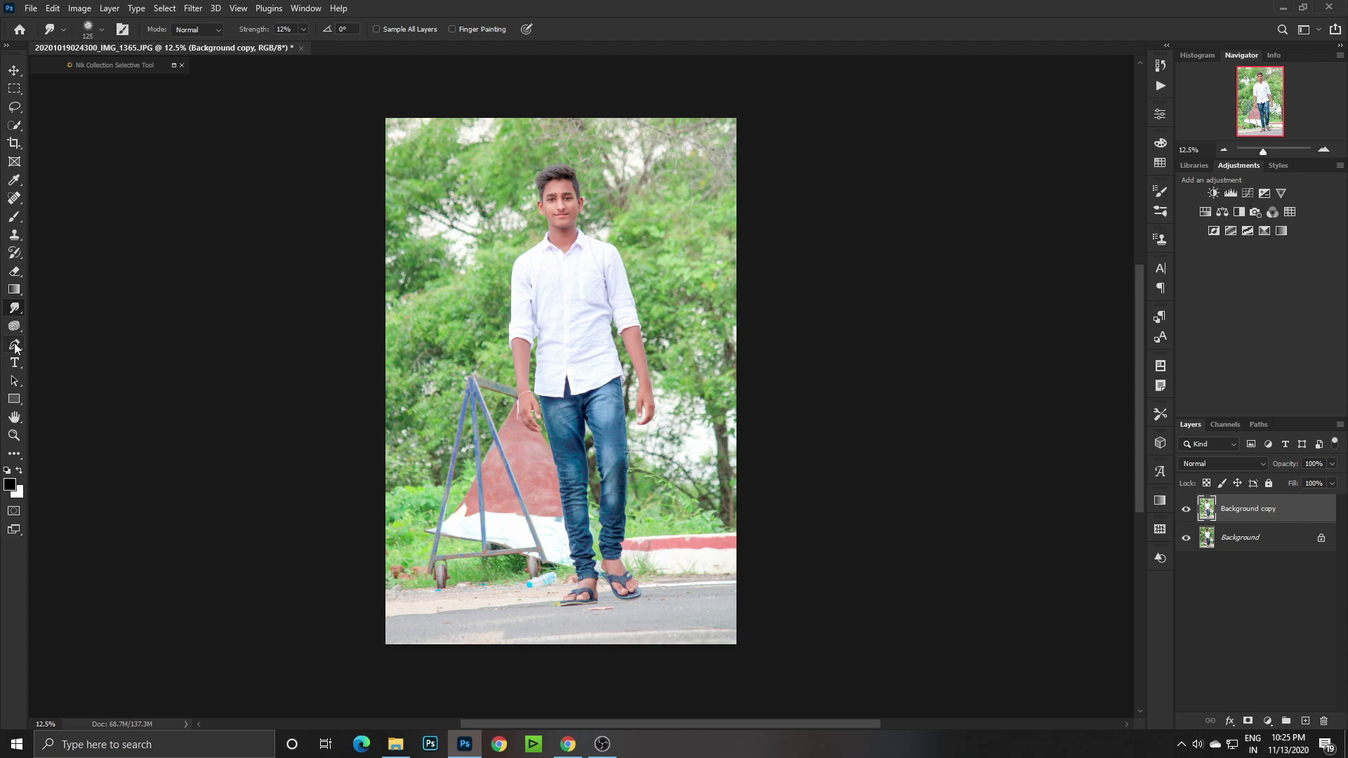
Switch to the Pen tool, zoom to the boy's face and duplicate the Background copy layer.
right_click(15, 346)
click(59, 349)
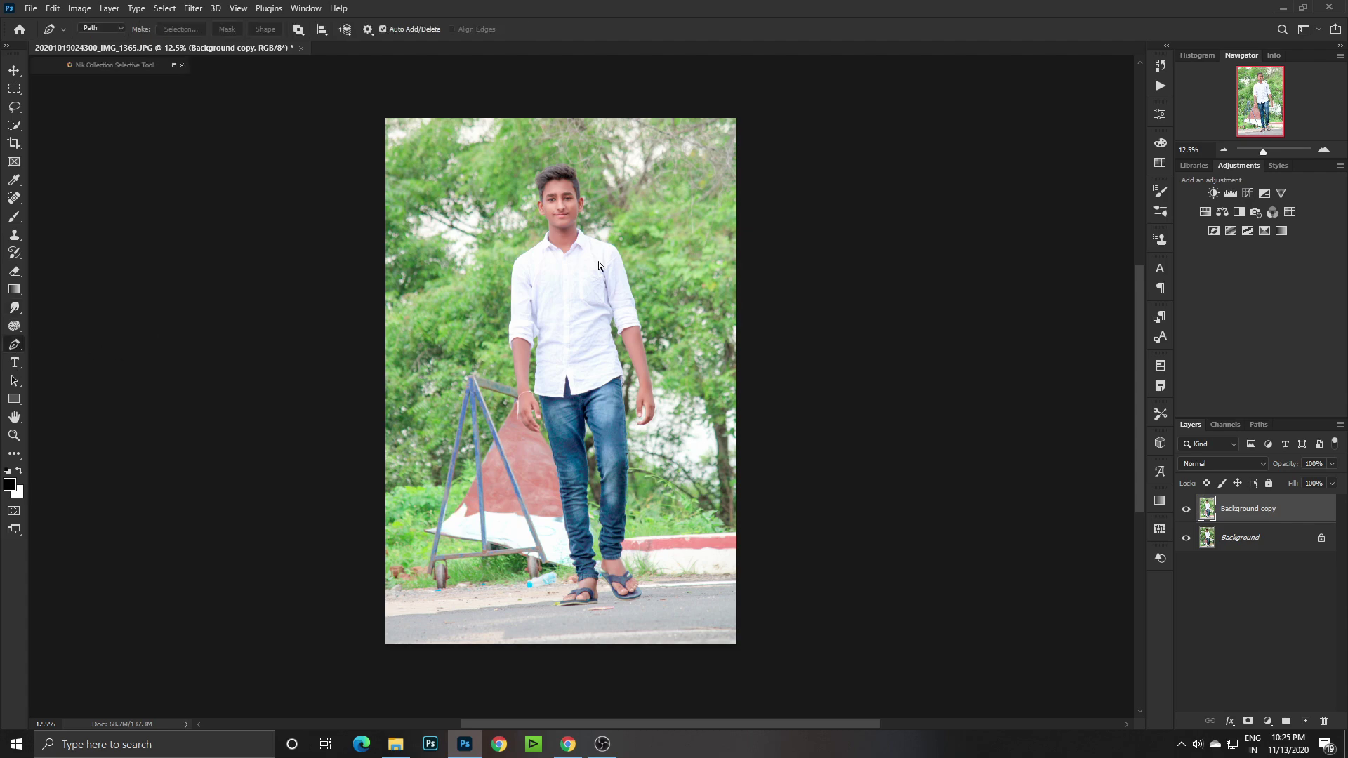
drag(608, 192, 668, 319)
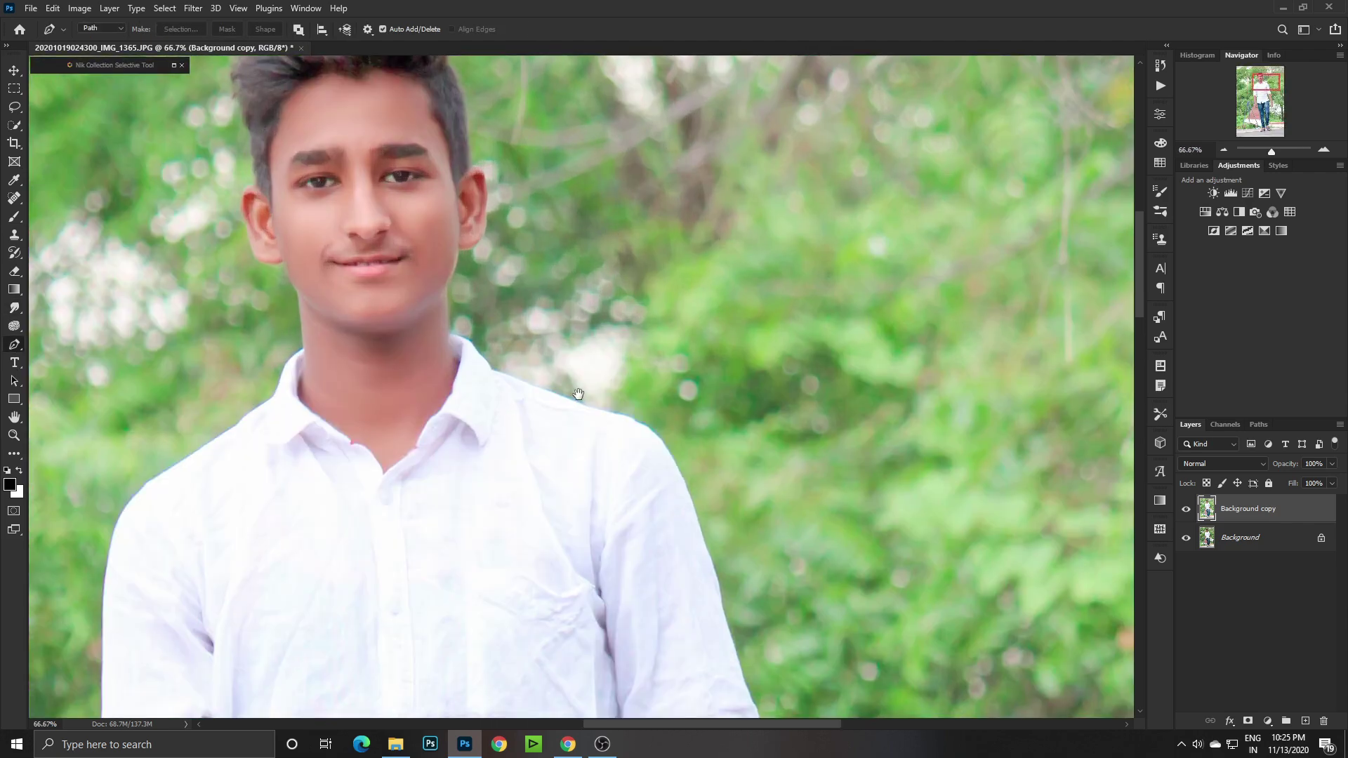
drag(578, 393, 570, 381)
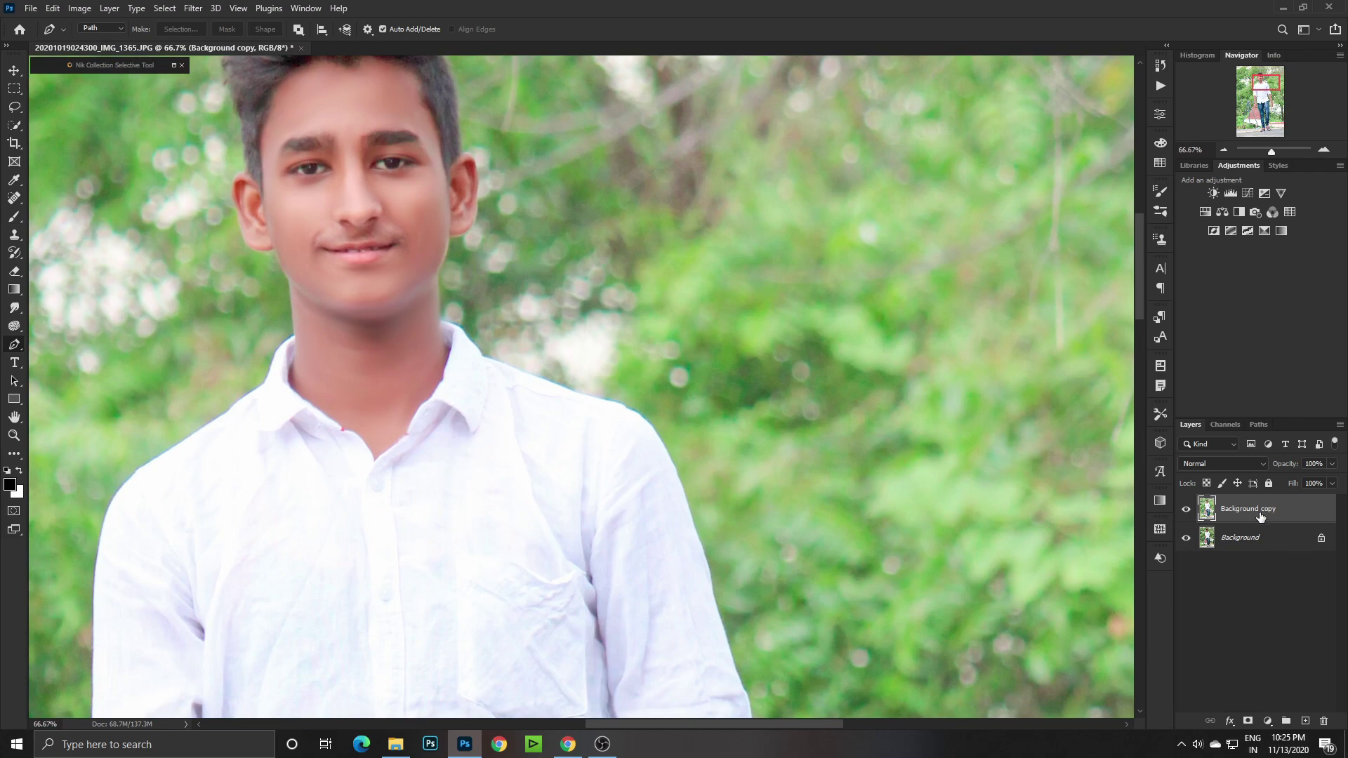
drag(1261, 518, 1305, 721)
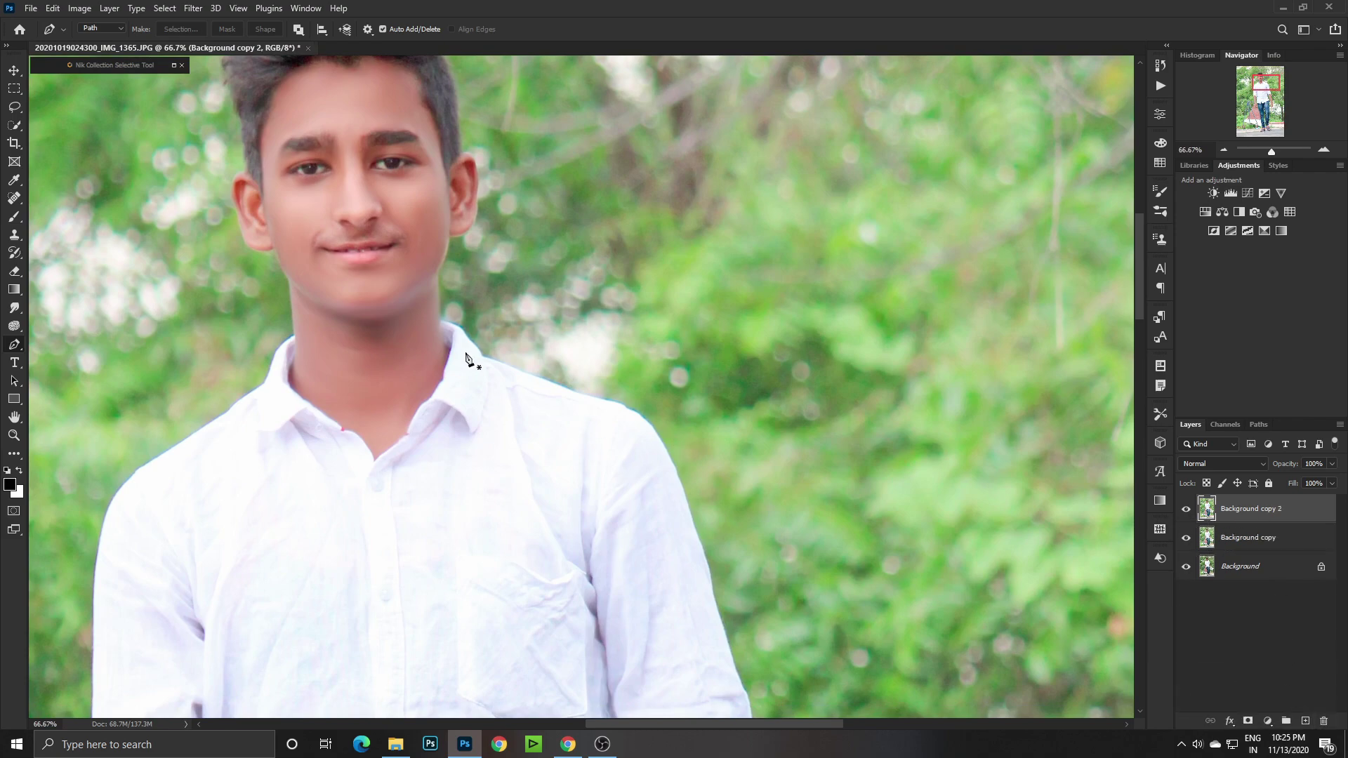
scroll(466, 355, up, 1)
scroll(478, 347, up, 1)
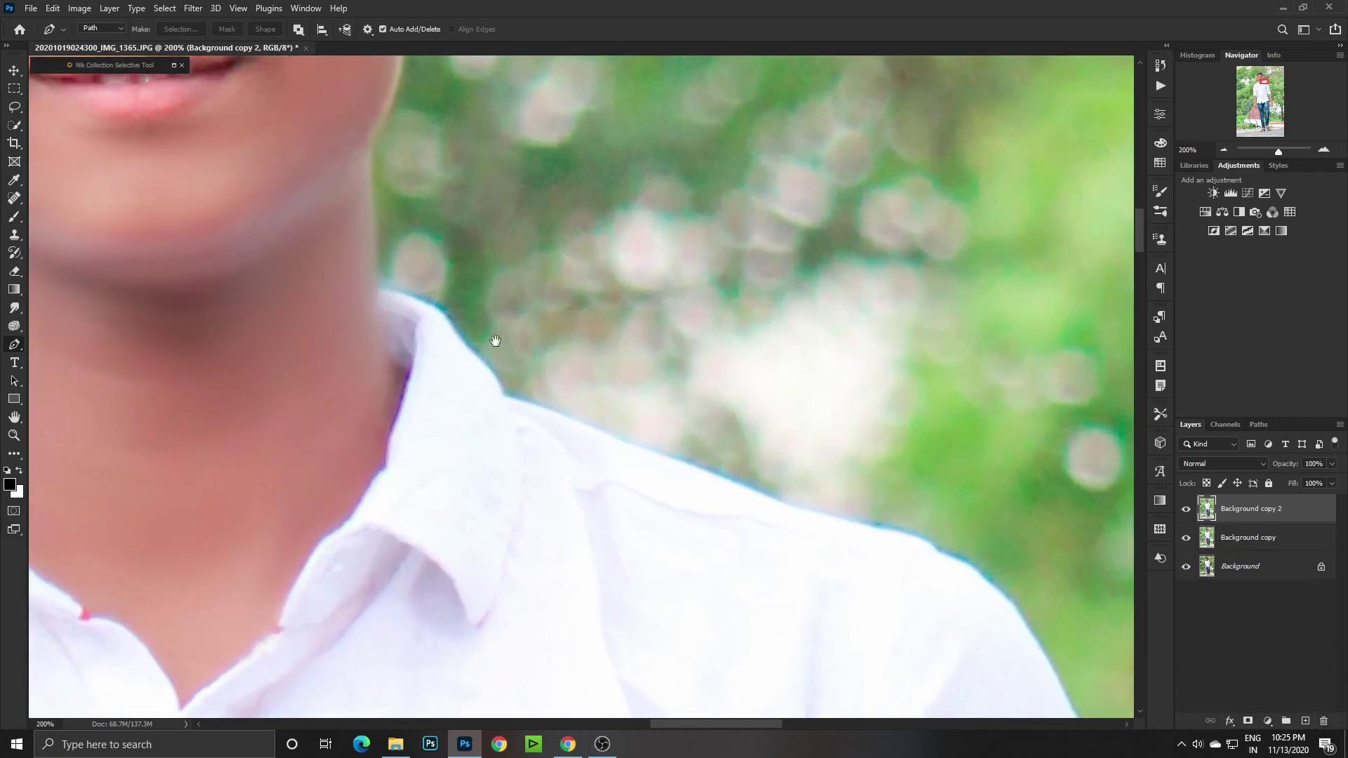
Start the path at the collar and trace the shoulder, sleeve and forearm edge.
click(377, 285)
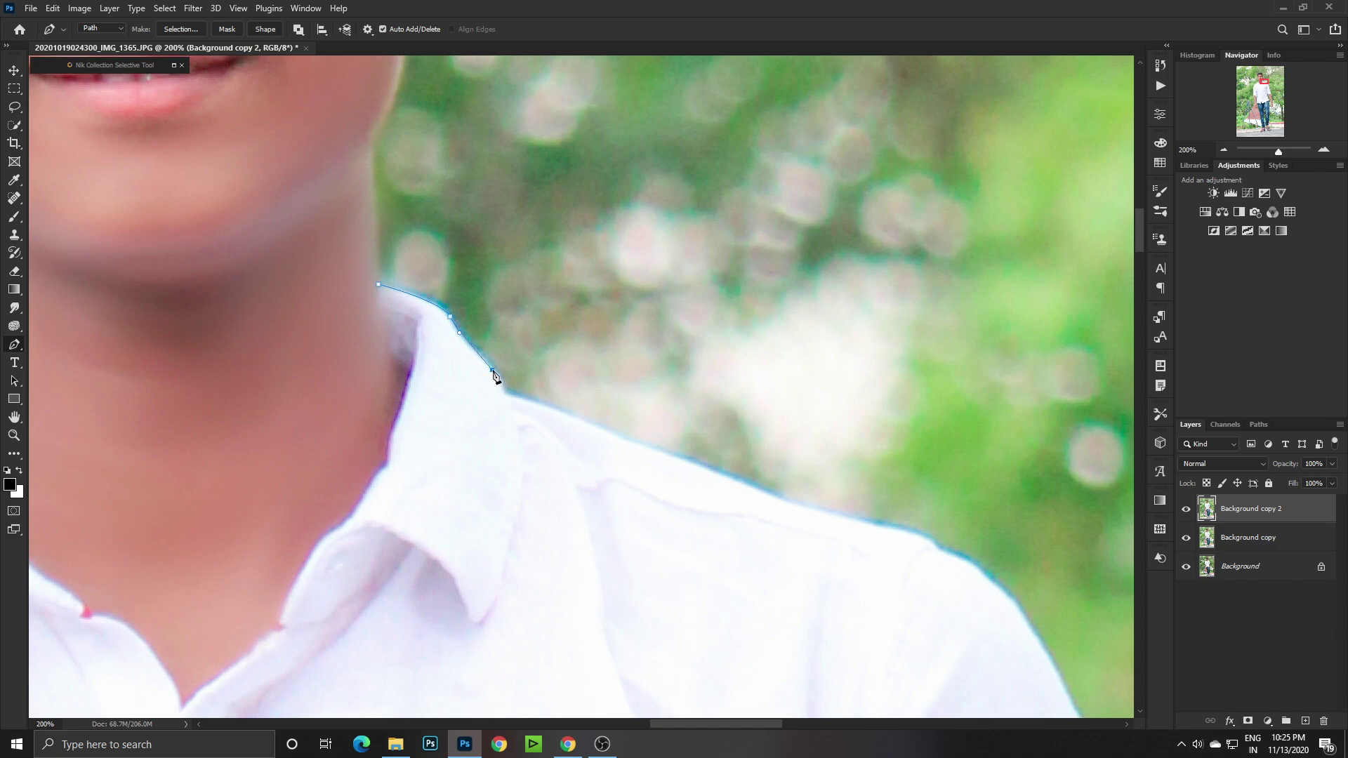
drag(694, 466, 715, 473)
click(840, 523)
scroll(650, 451, down, 3)
scroll(659, 632, down, 3)
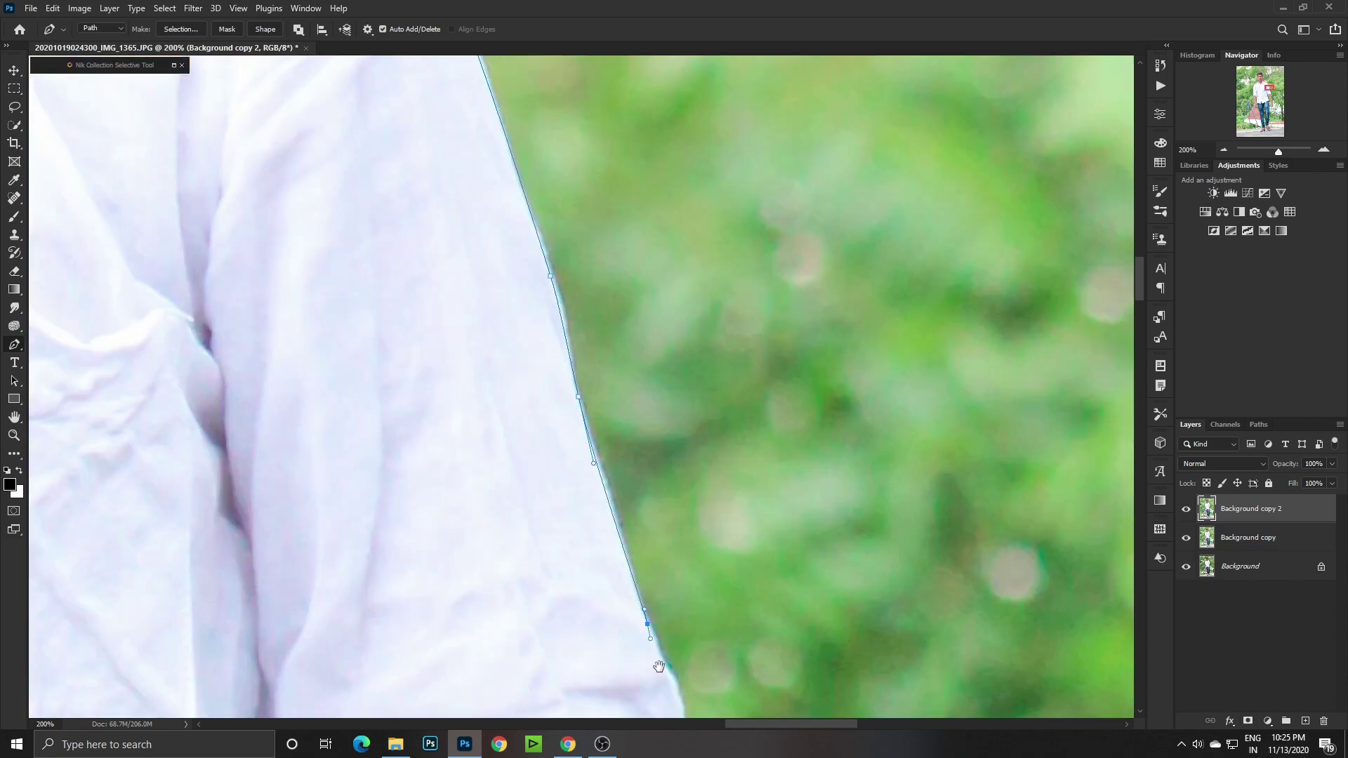
click(580, 311)
click(602, 424)
click(628, 505)
click(649, 598)
scroll(562, 351, down, 5)
scroll(554, 443, down, 5)
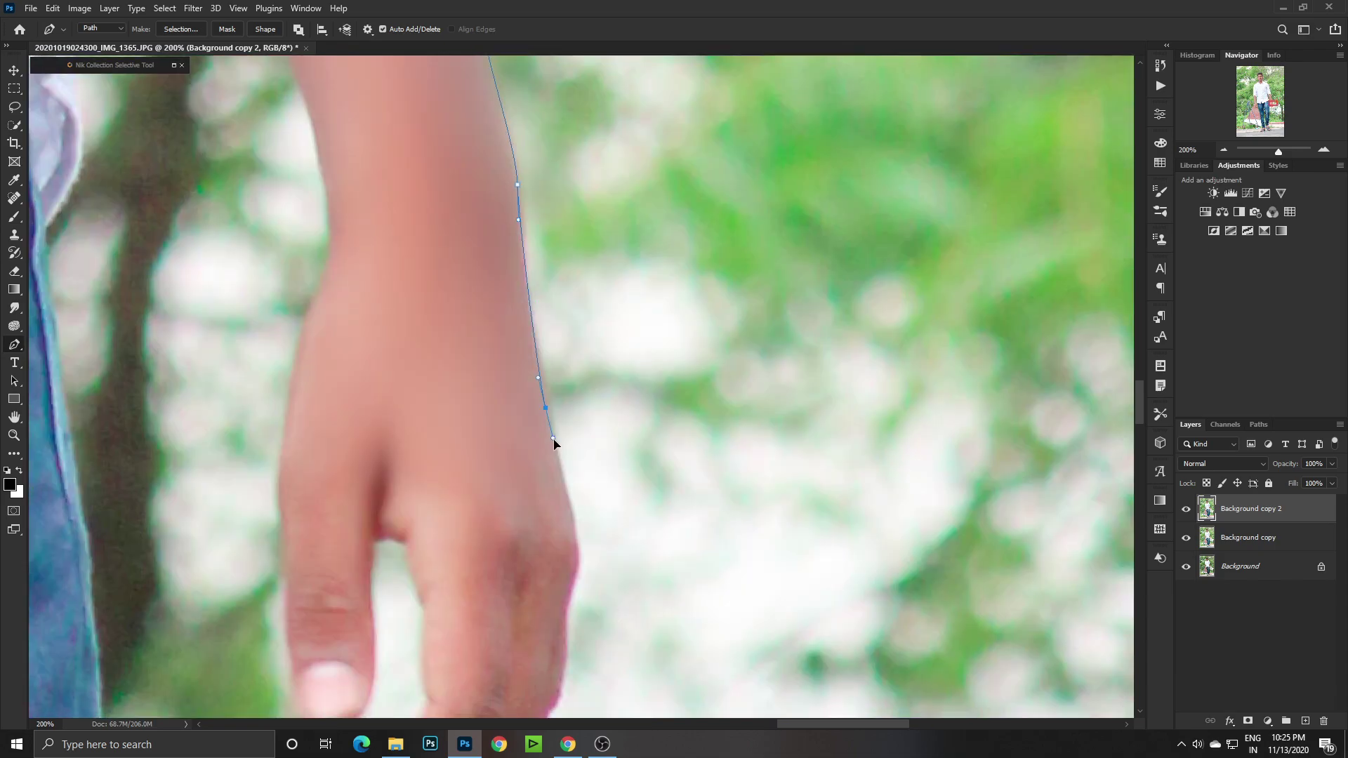
Continue the path around the hand and fingers and up the inner sleeve edge.
click(576, 496)
click(533, 580)
click(420, 658)
click(381, 609)
click(447, 516)
click(428, 381)
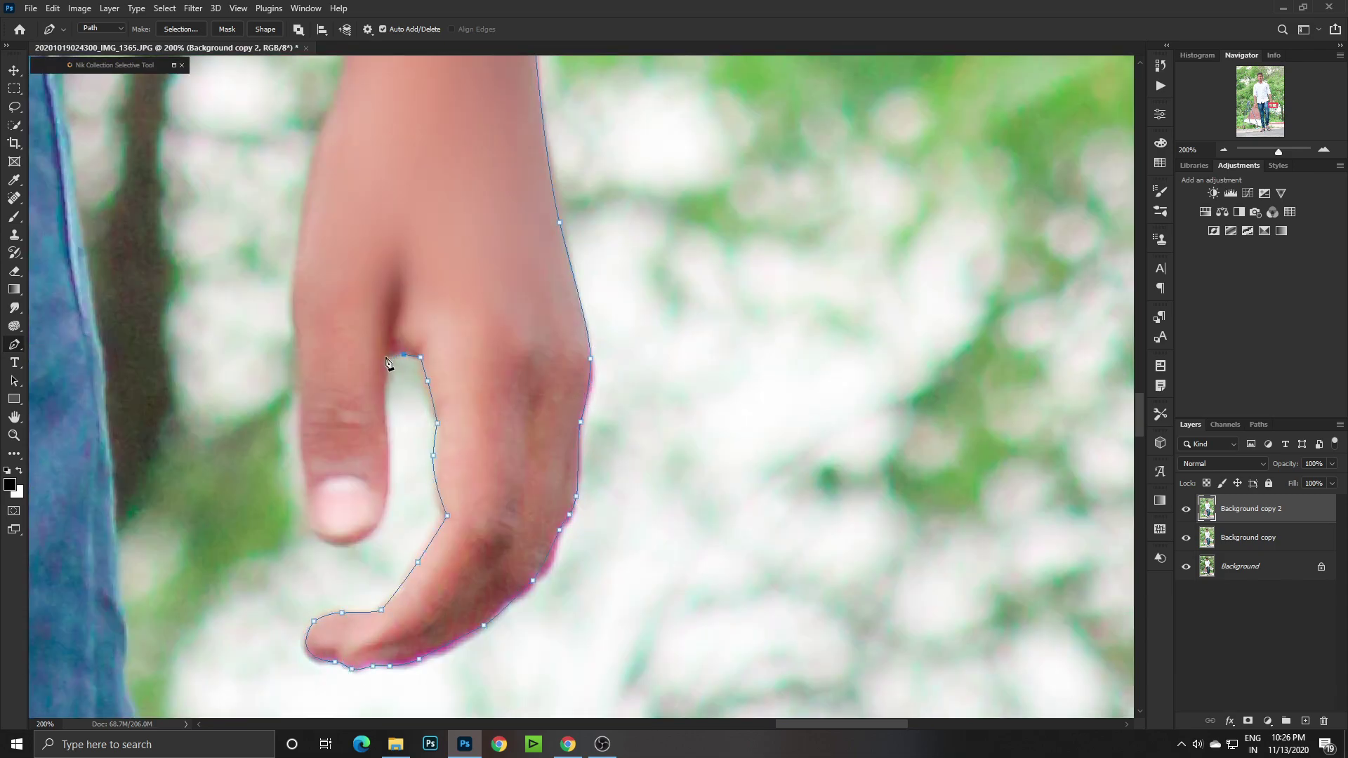
click(383, 504)
scroll(379, 349, up, 5)
scroll(301, 482, up, 5)
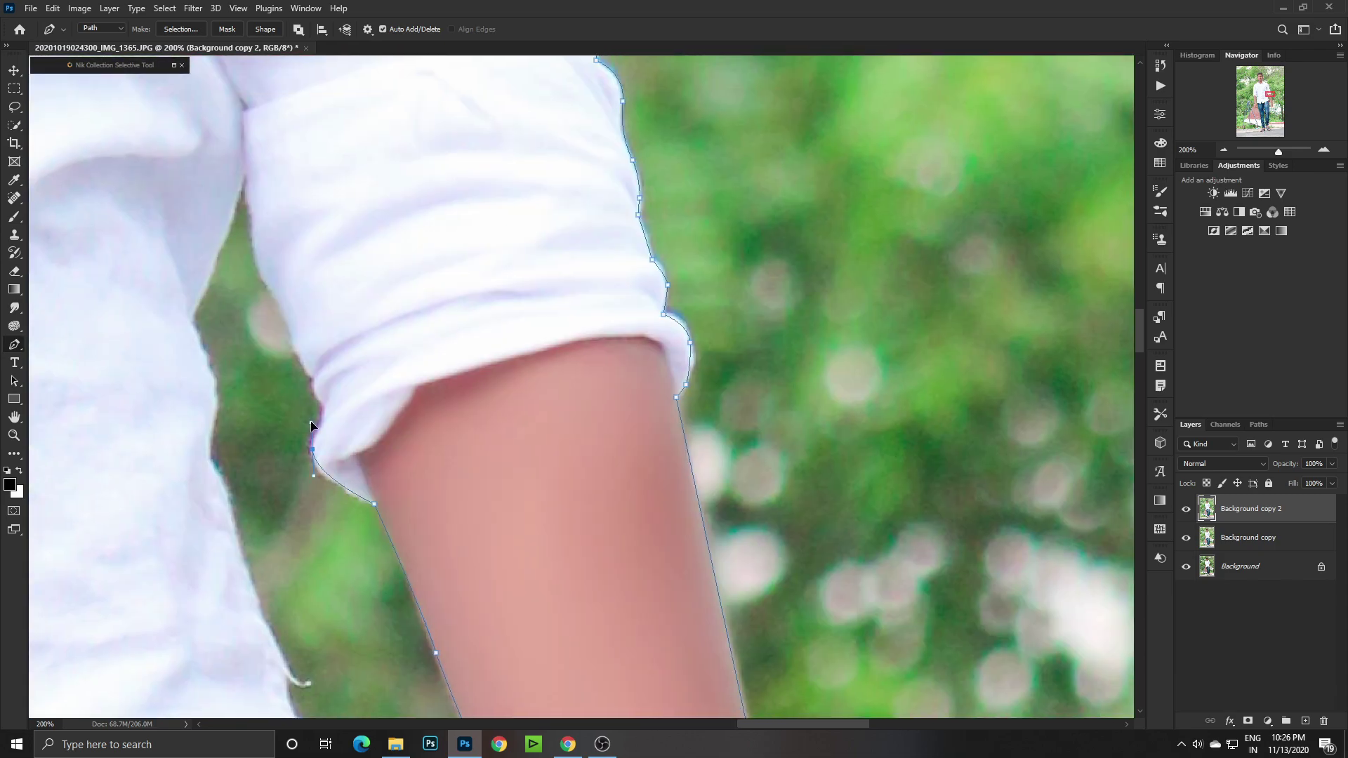
click(314, 381)
click(273, 285)
click(244, 176)
Trace the path down the jeans to the sandal sole and back up the jeans edge.
scroll(277, 397, down, 5)
click(355, 487)
scroll(319, 431, down, 5)
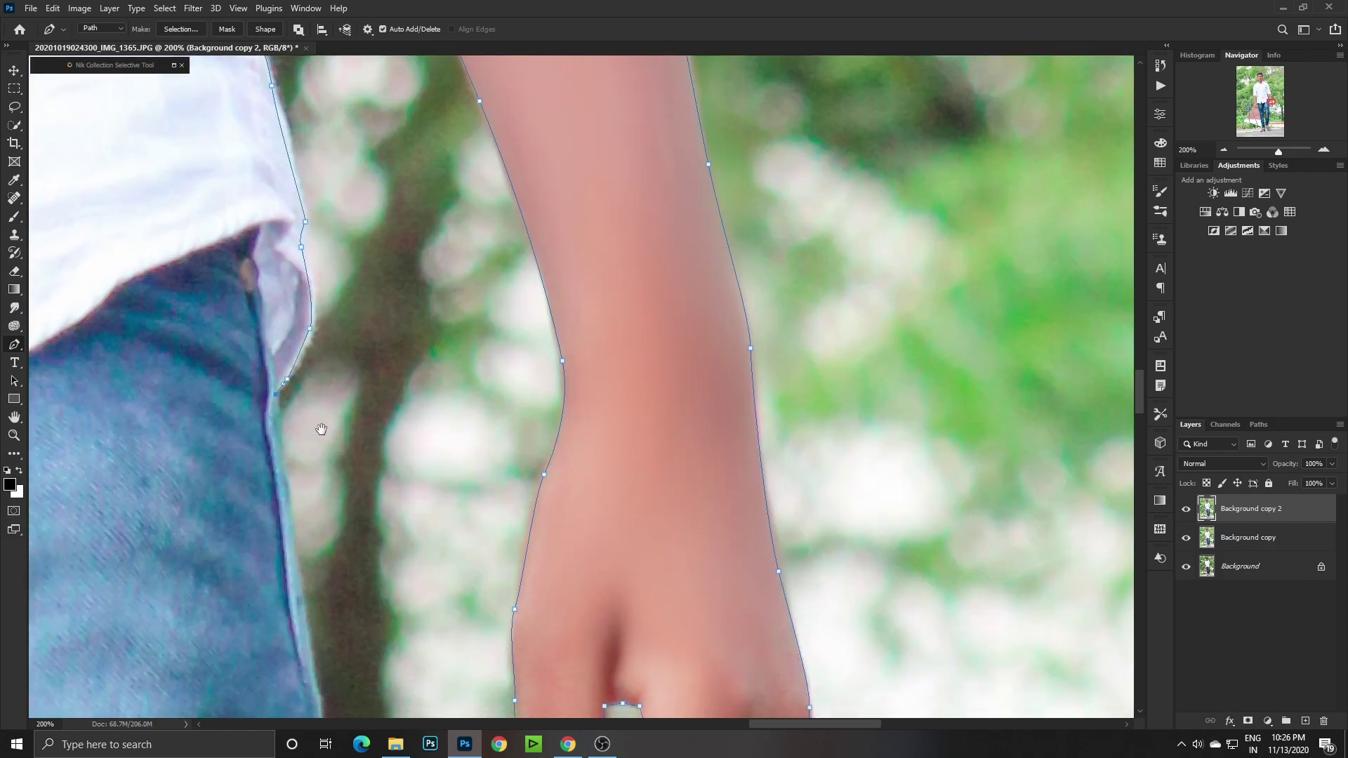
click(437, 538)
scroll(435, 577, down, 5)
scroll(398, 441, down, 3)
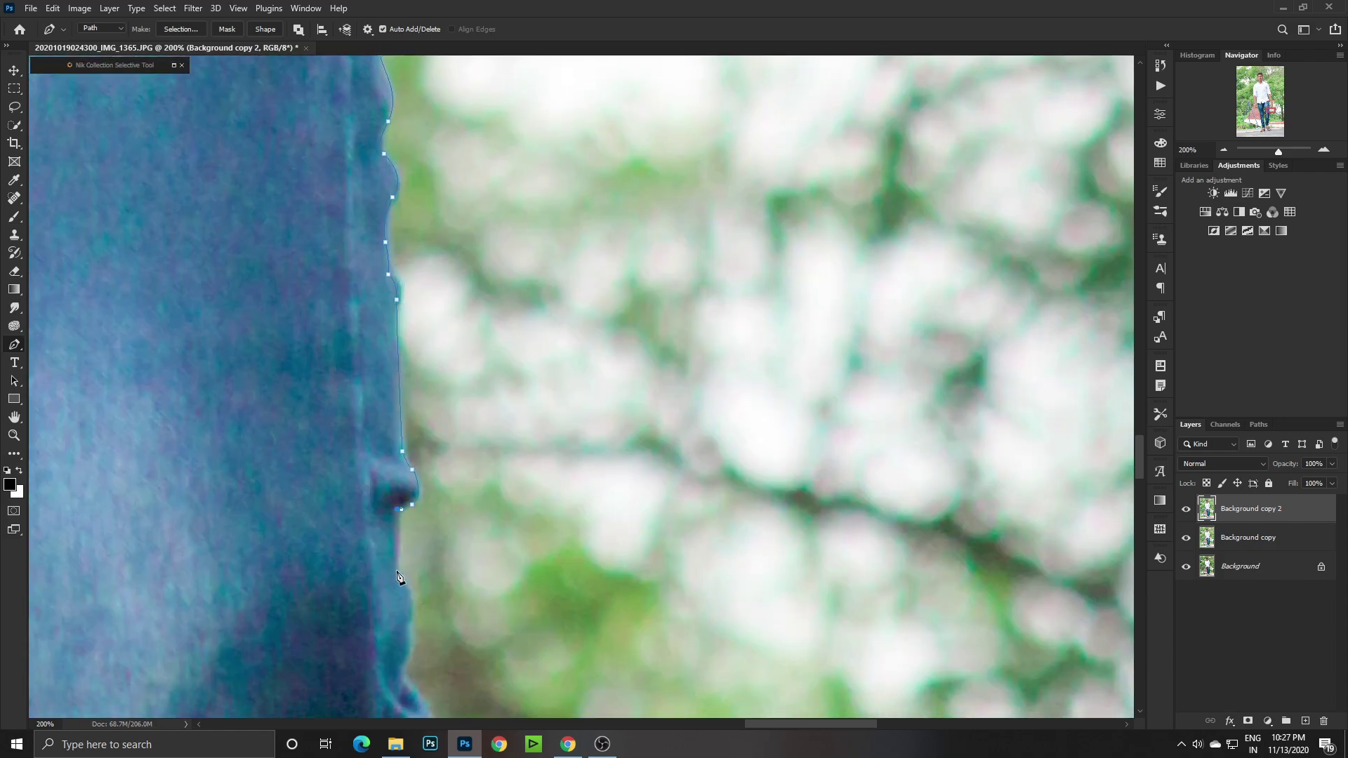
scroll(397, 577, down, 5)
scroll(367, 582, down, 5)
click(391, 316)
scroll(365, 393, down, 3)
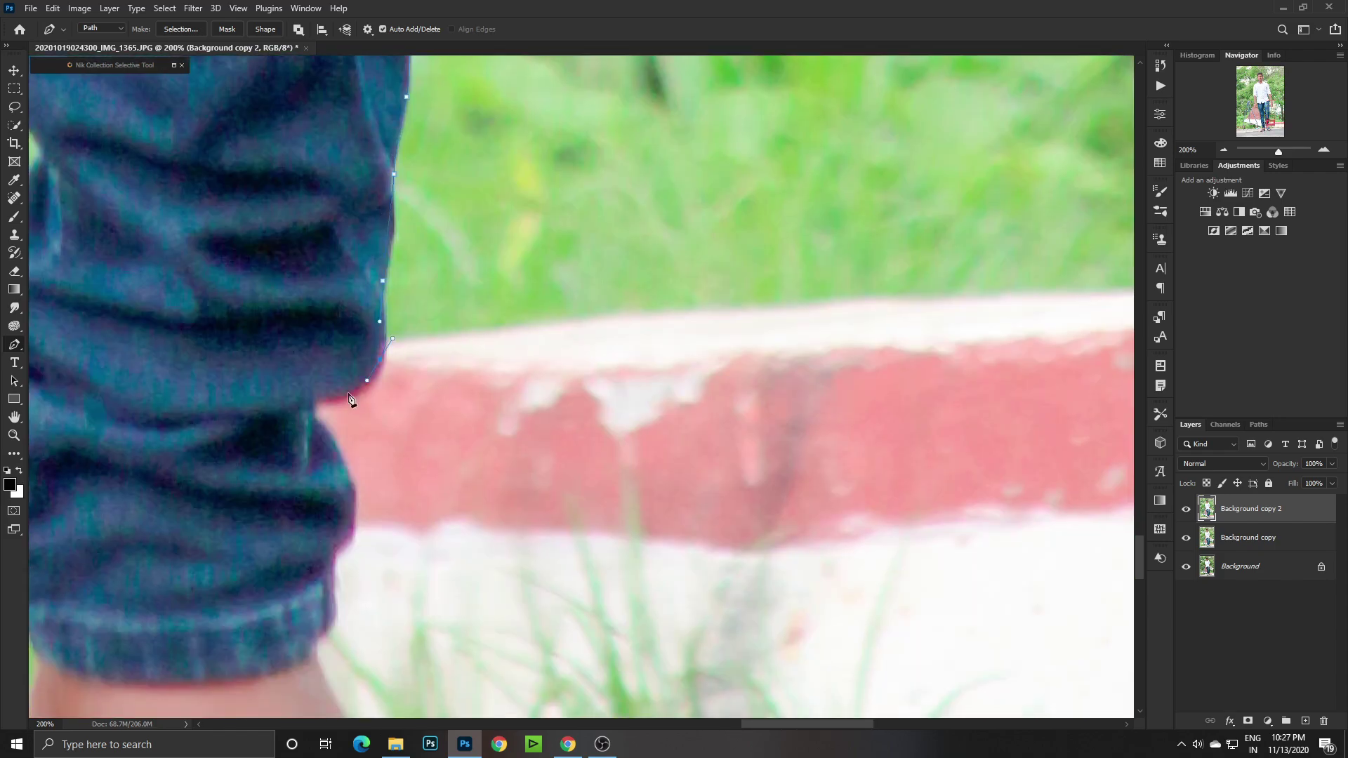
scroll(341, 551, down, 7)
scroll(610, 638, down, 3)
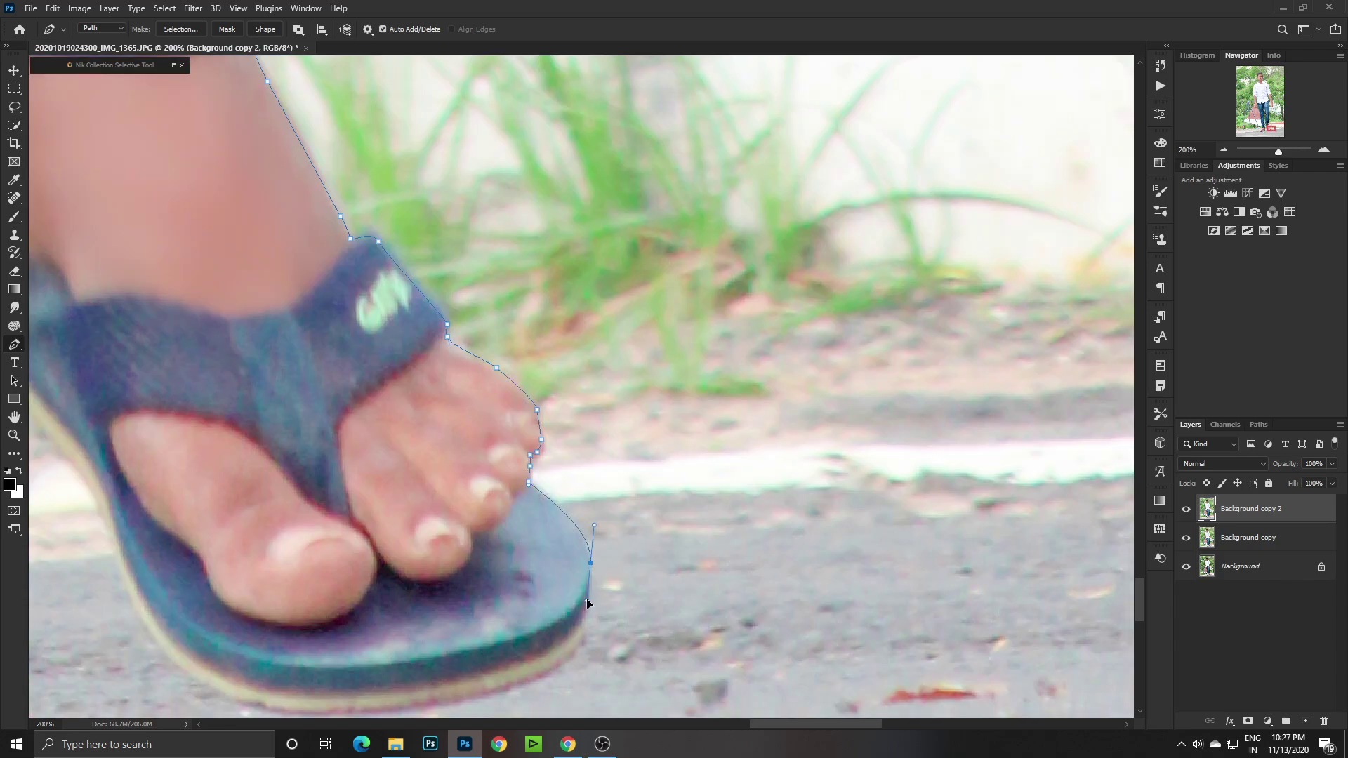
mouse_move(374, 555)
mouse_down()
mouse_move(315, 512)
mouse_move(321, 605)
mouse_up()
scroll(288, 310, up, 3)
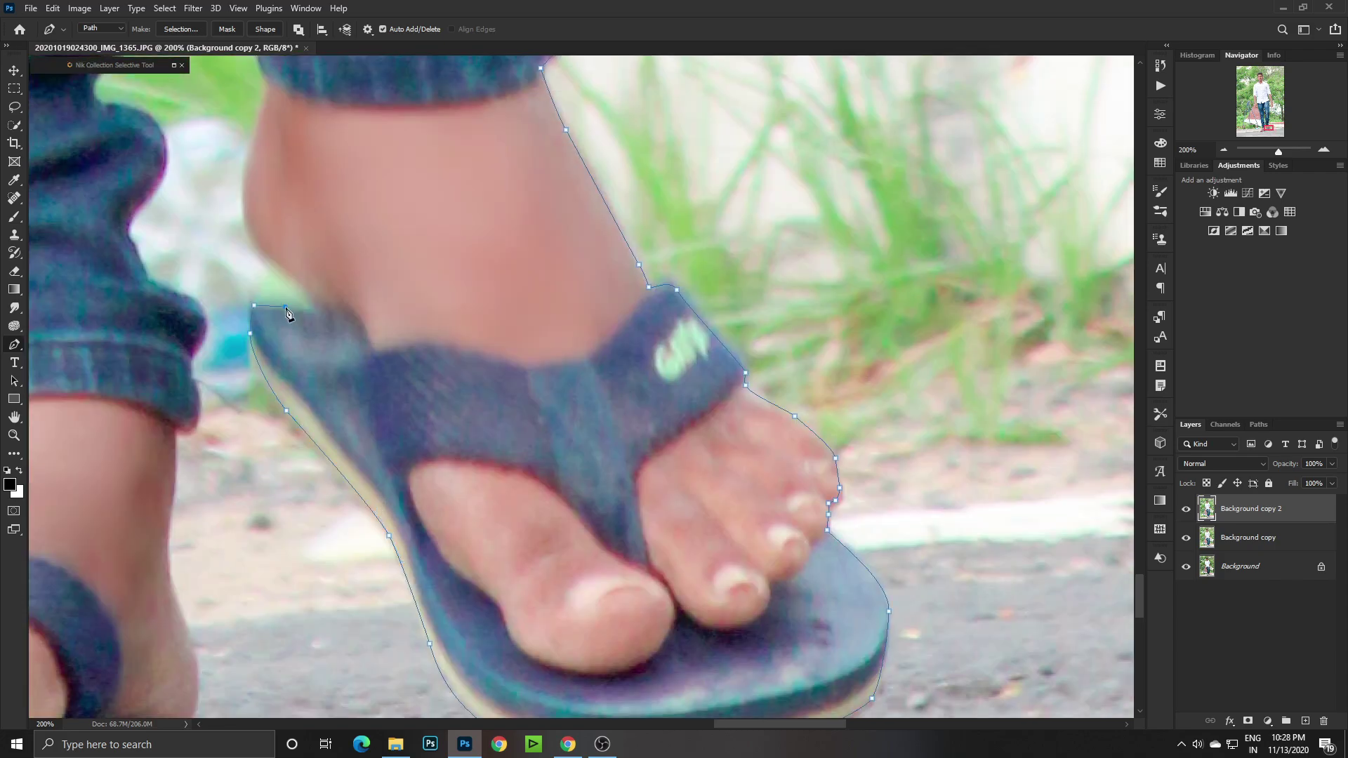
scroll(288, 310, up, 2)
mouse_move(266, 367)
mouse_down()
mouse_move(274, 328)
mouse_move(327, 372)
mouse_up()
scroll(273, 327, up, 3)
scroll(273, 328, up, 5)
click(298, 289)
Pan across the finished outline and zoom out to view the whole figure.
scroll(246, 123, up, 5)
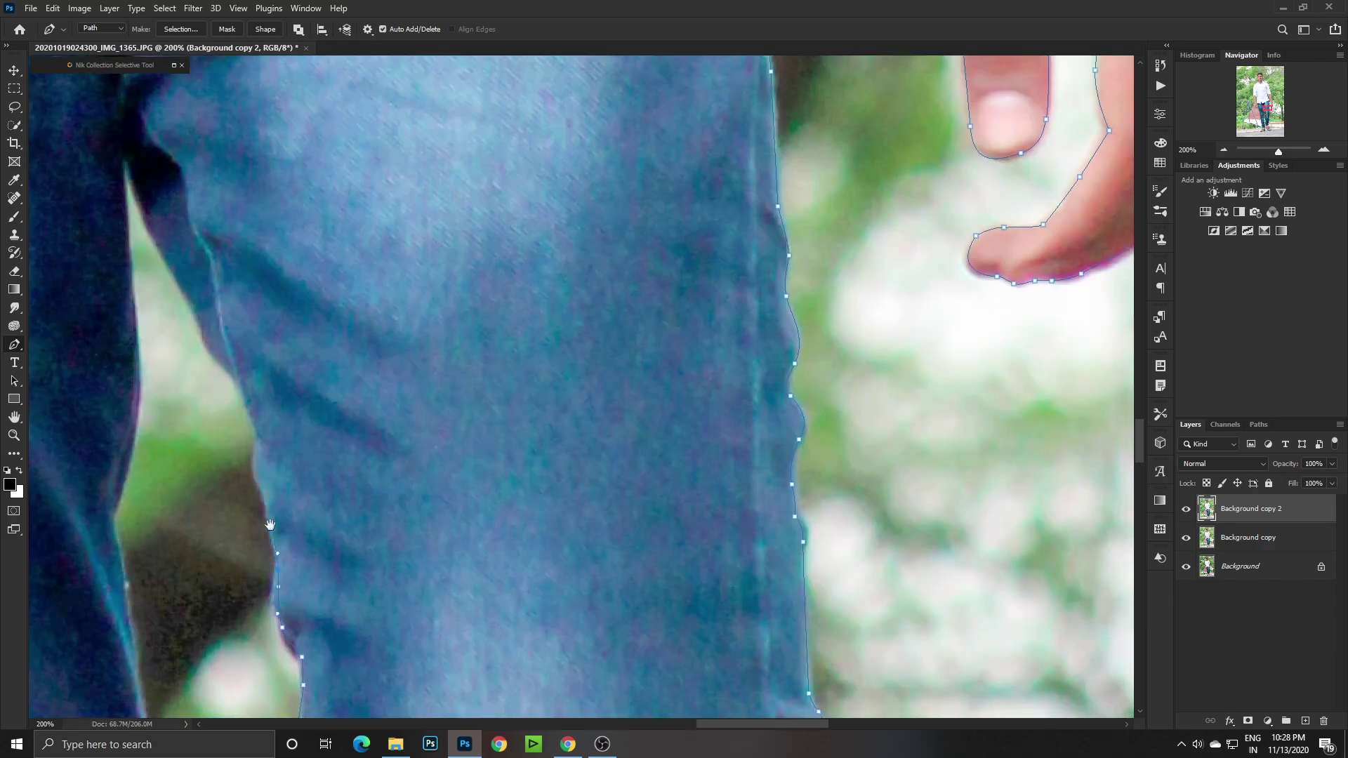
scroll(349, 362, down, 5)
scroll(349, 361, left, 3)
scroll(349, 361, down, 5)
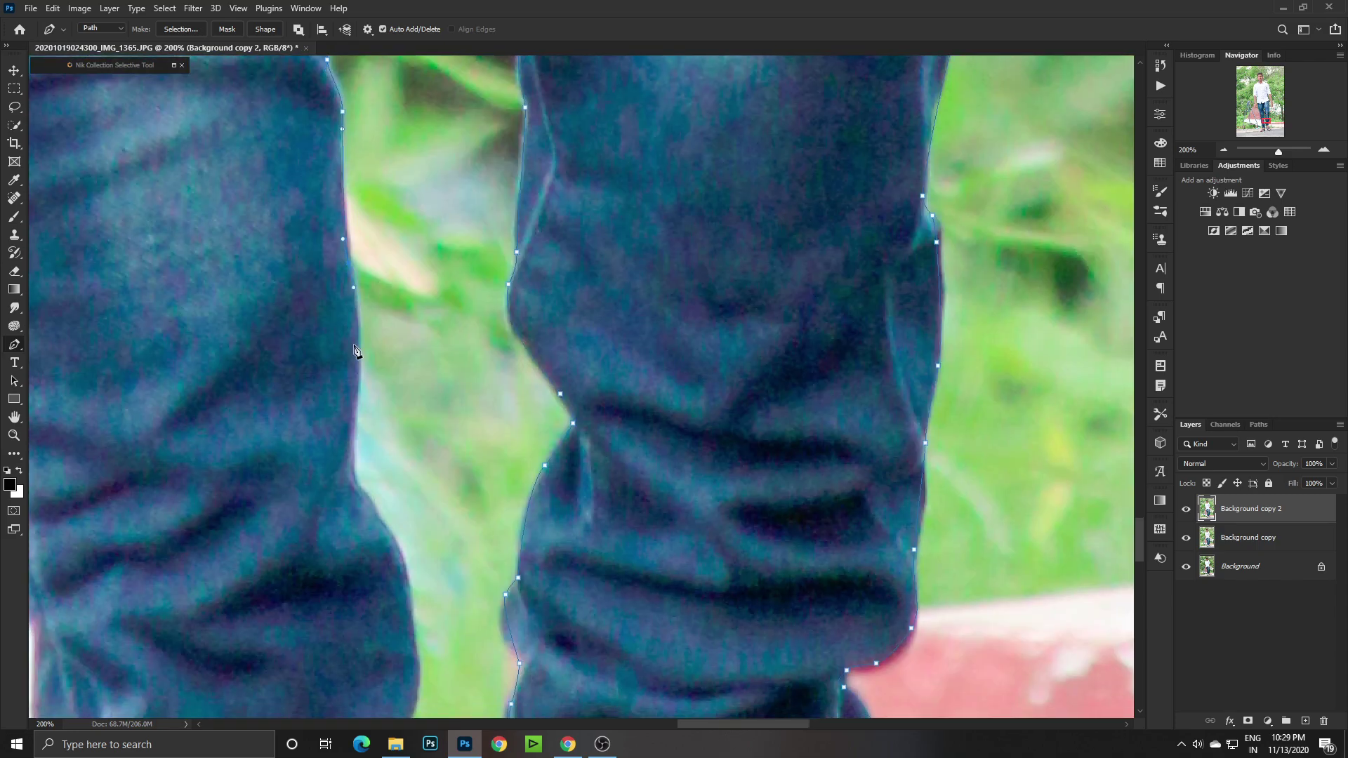
scroll(351, 493, down, 3)
scroll(376, 636, down, 3)
scroll(315, 548, down, 3)
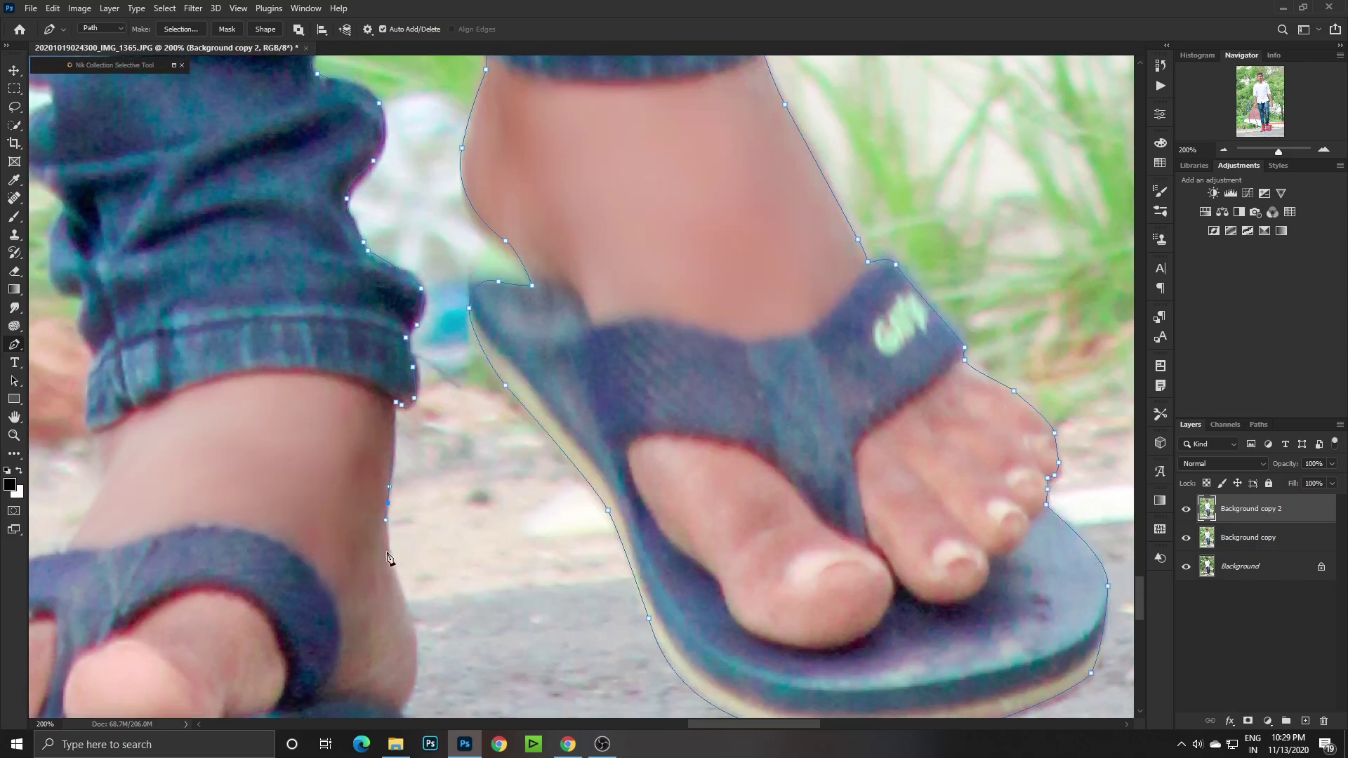
scroll(246, 457, down, 4)
scroll(204, 361, up, 3)
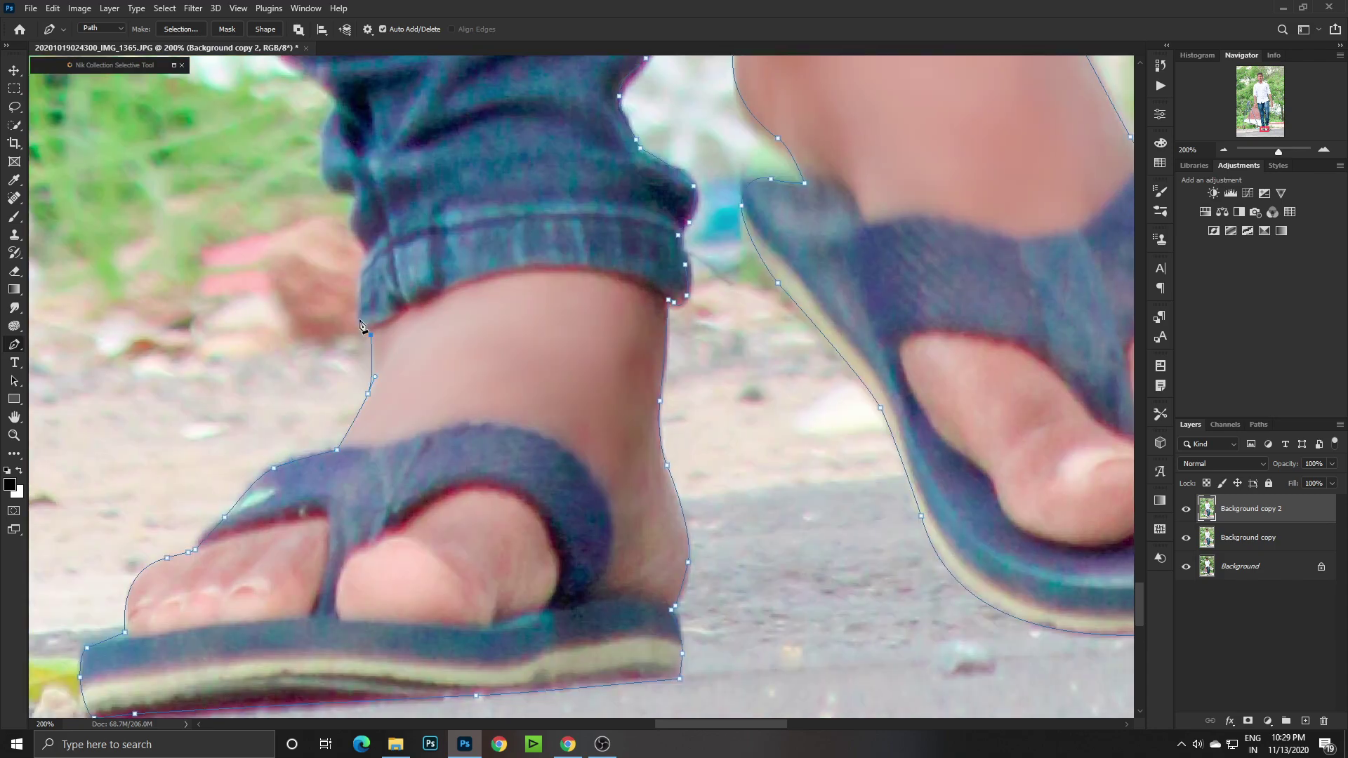
scroll(218, 295, up, 4)
scroll(224, 225, up, 4)
scroll(217, 223, up, 3)
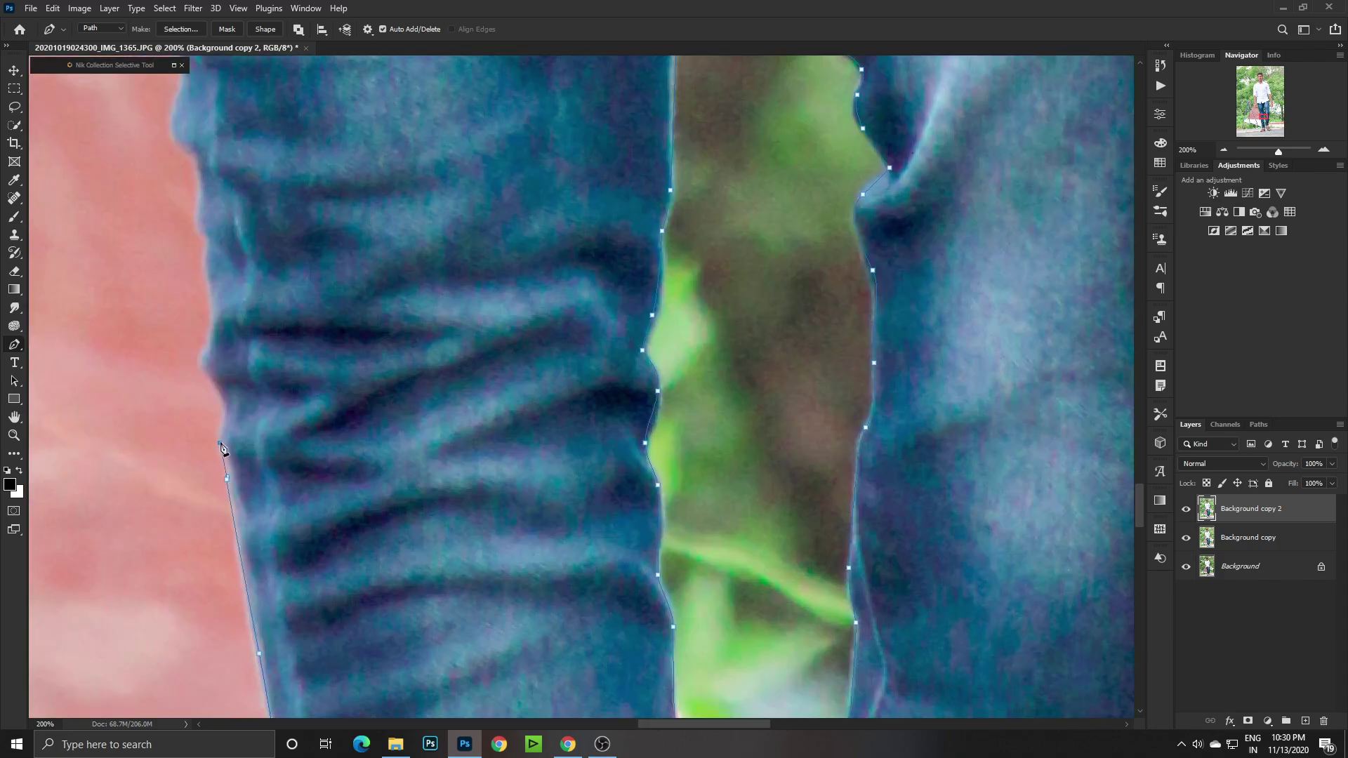
scroll(210, 221, up, 3)
scroll(205, 221, up, 4)
scroll(211, 246, up, 4)
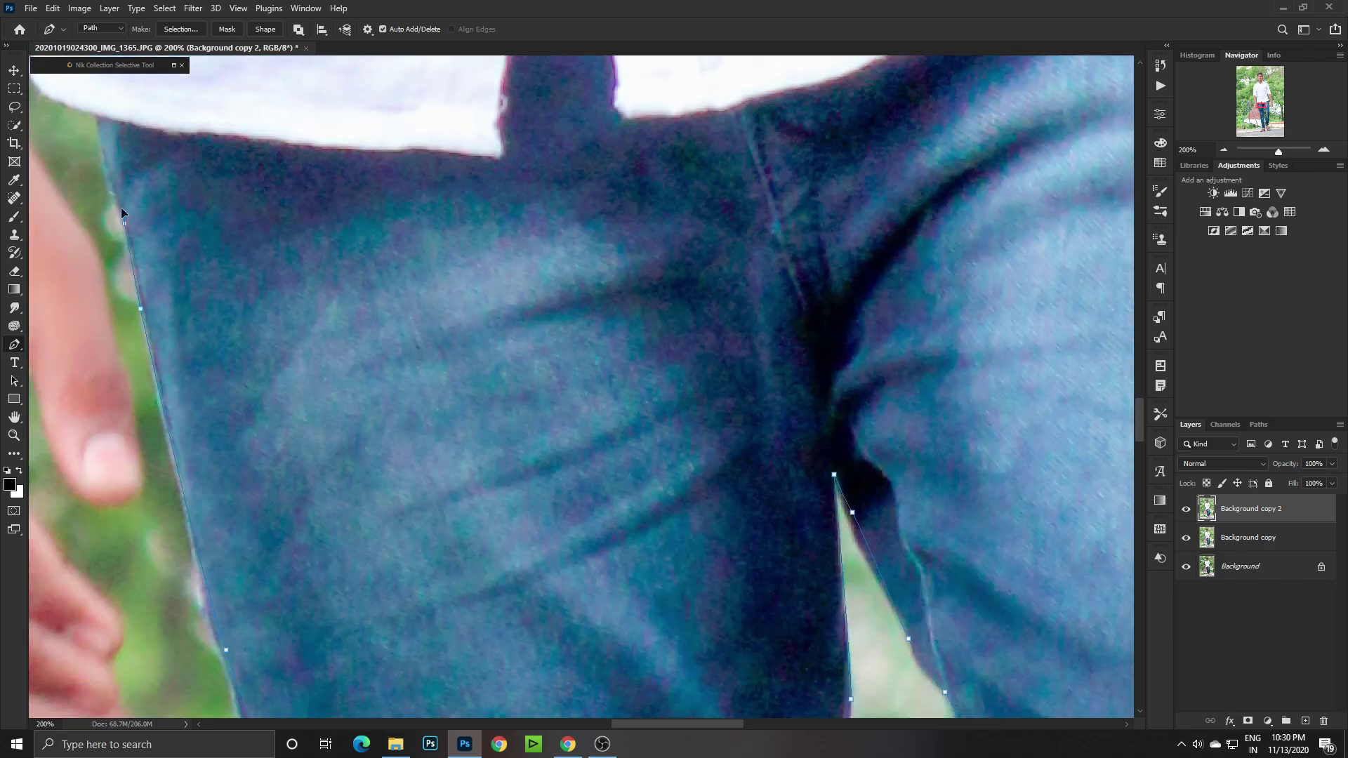
scroll(281, 295, up, 5)
scroll(316, 314, up, 1)
scroll(379, 611, down, 4)
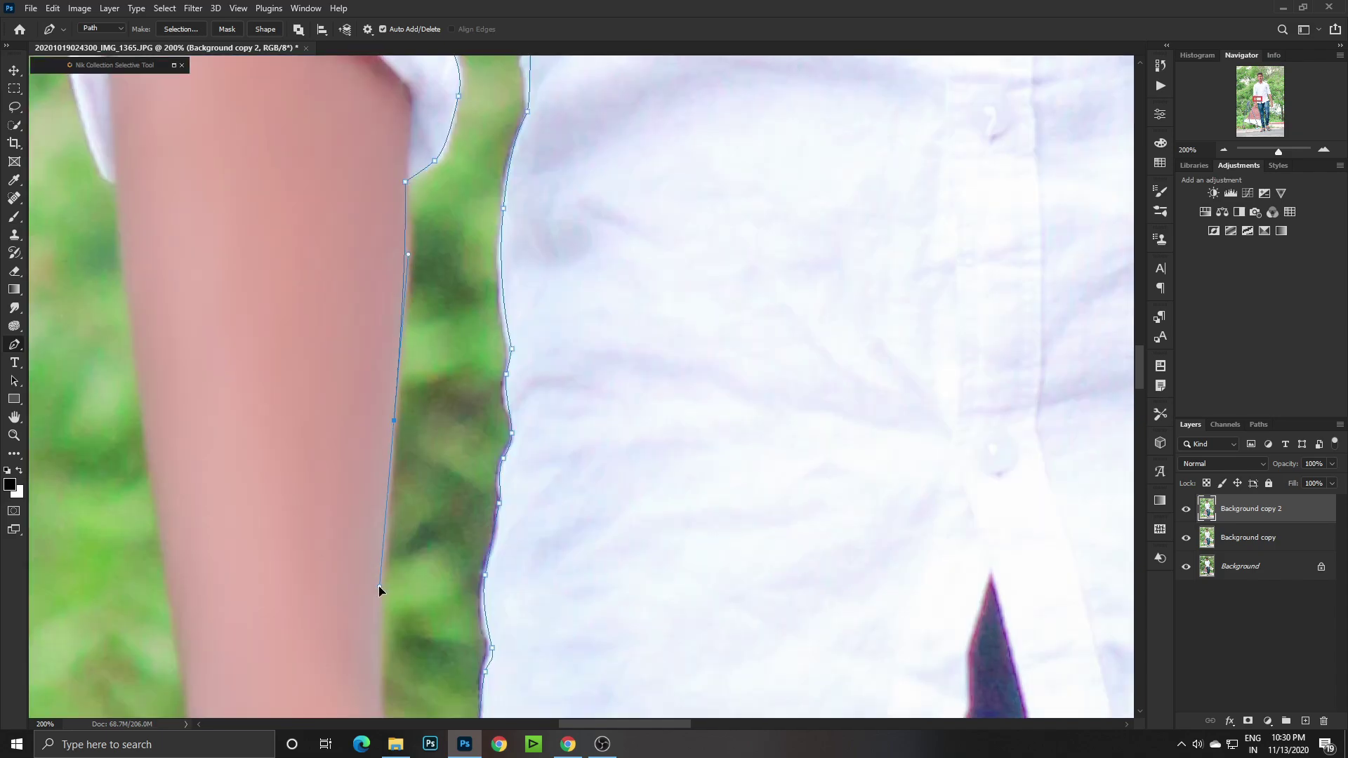
scroll(475, 451, down, 4)
scroll(496, 410, down, 4)
scroll(407, 386, down, 4)
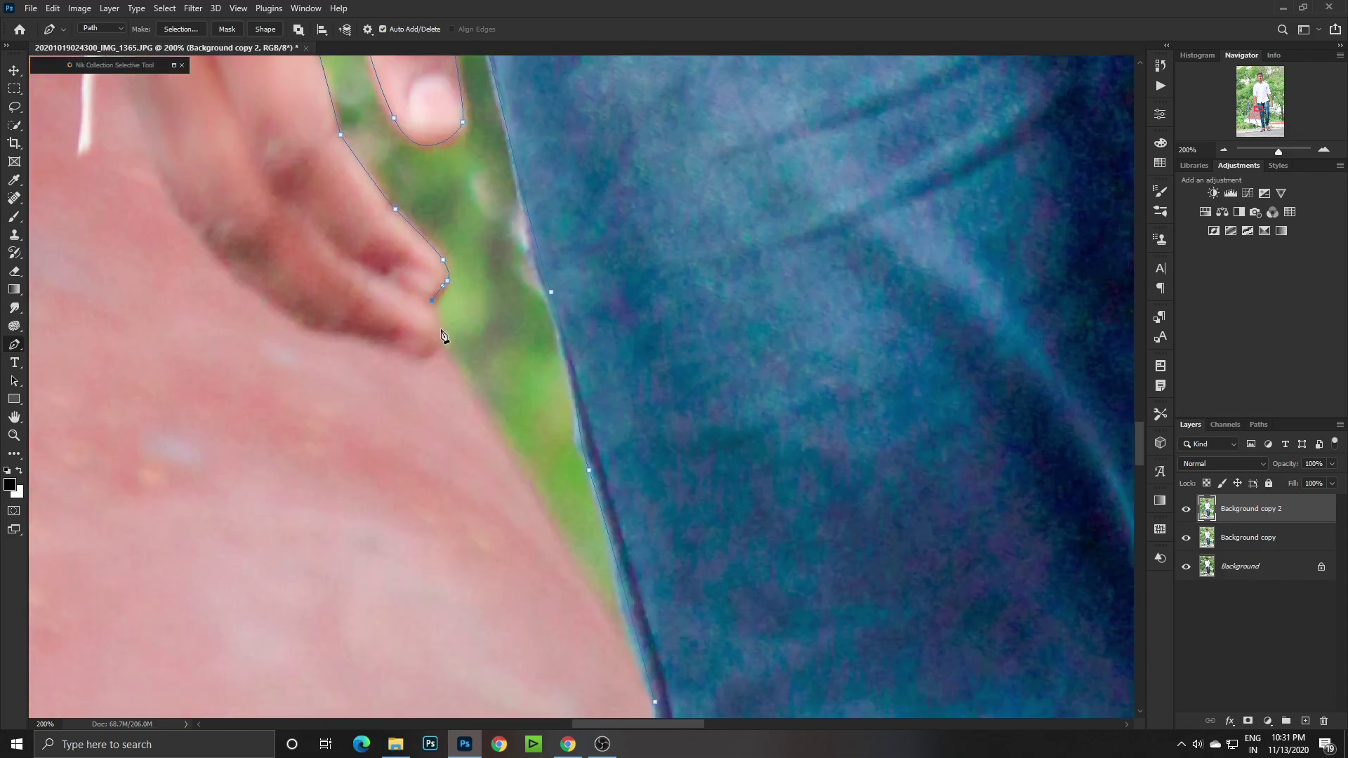
scroll(421, 358, left, 4)
scroll(421, 358, up, 3)
scroll(351, 302, right, 1)
scroll(323, 183, up, 5)
scroll(340, 148, up, 4)
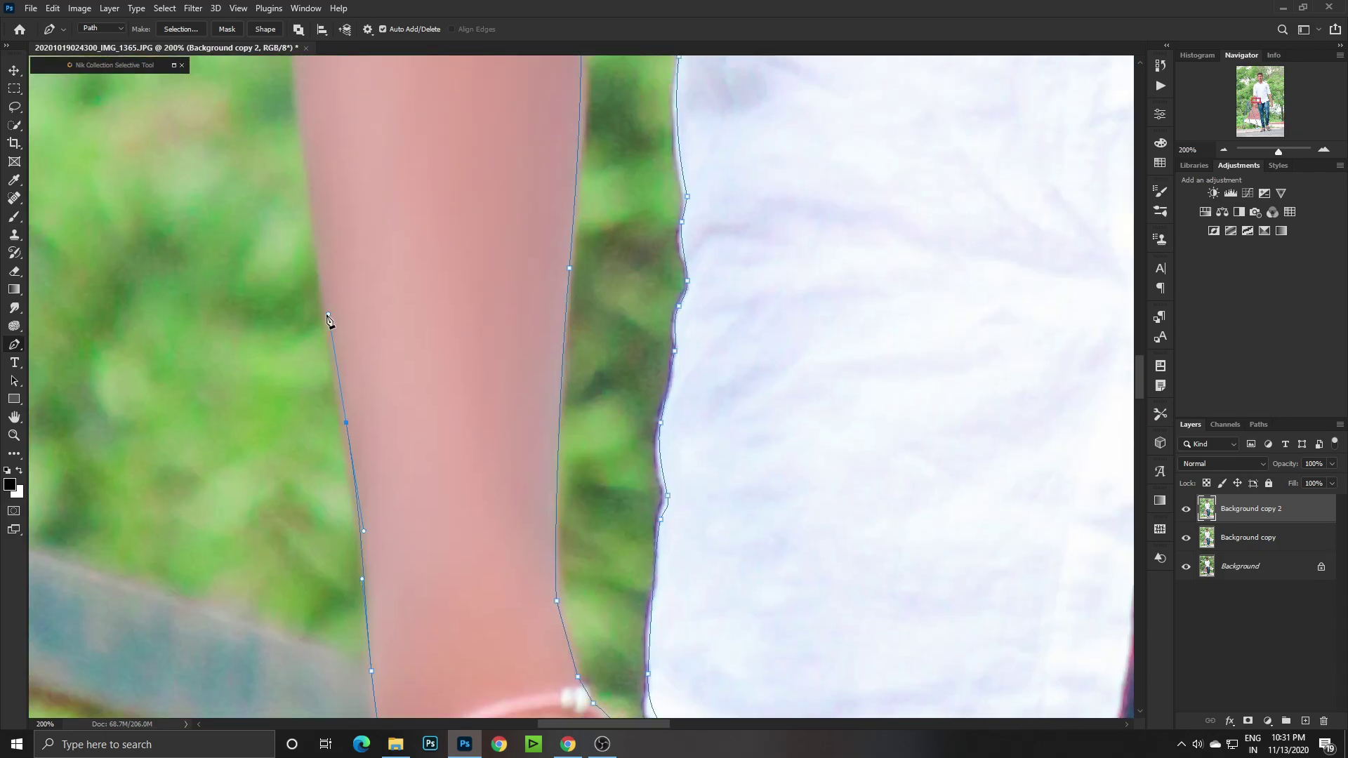
scroll(330, 323, up, 4)
scroll(270, 232, up, 4)
scroll(322, 579, up, 4)
scroll(343, 470, up, 4)
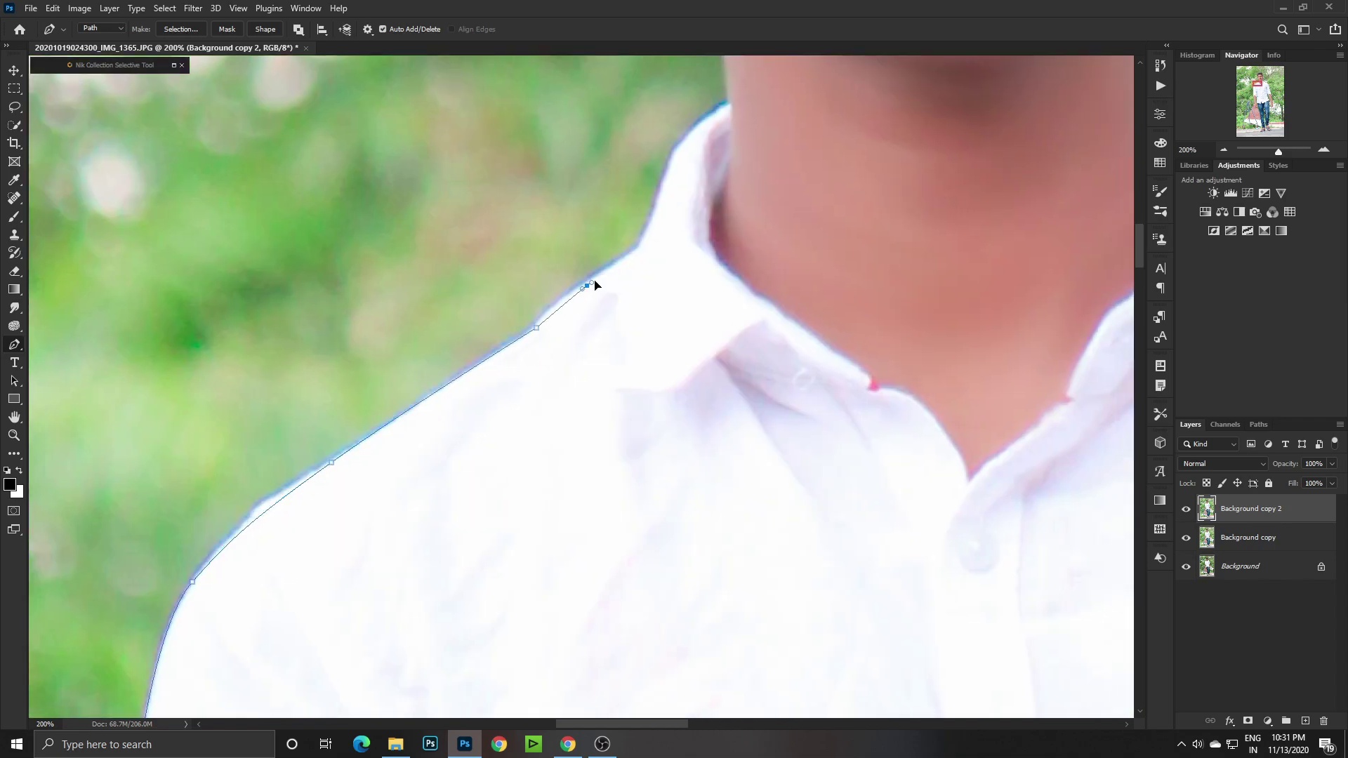
scroll(592, 283, up, 4)
scroll(571, 400, up, 4)
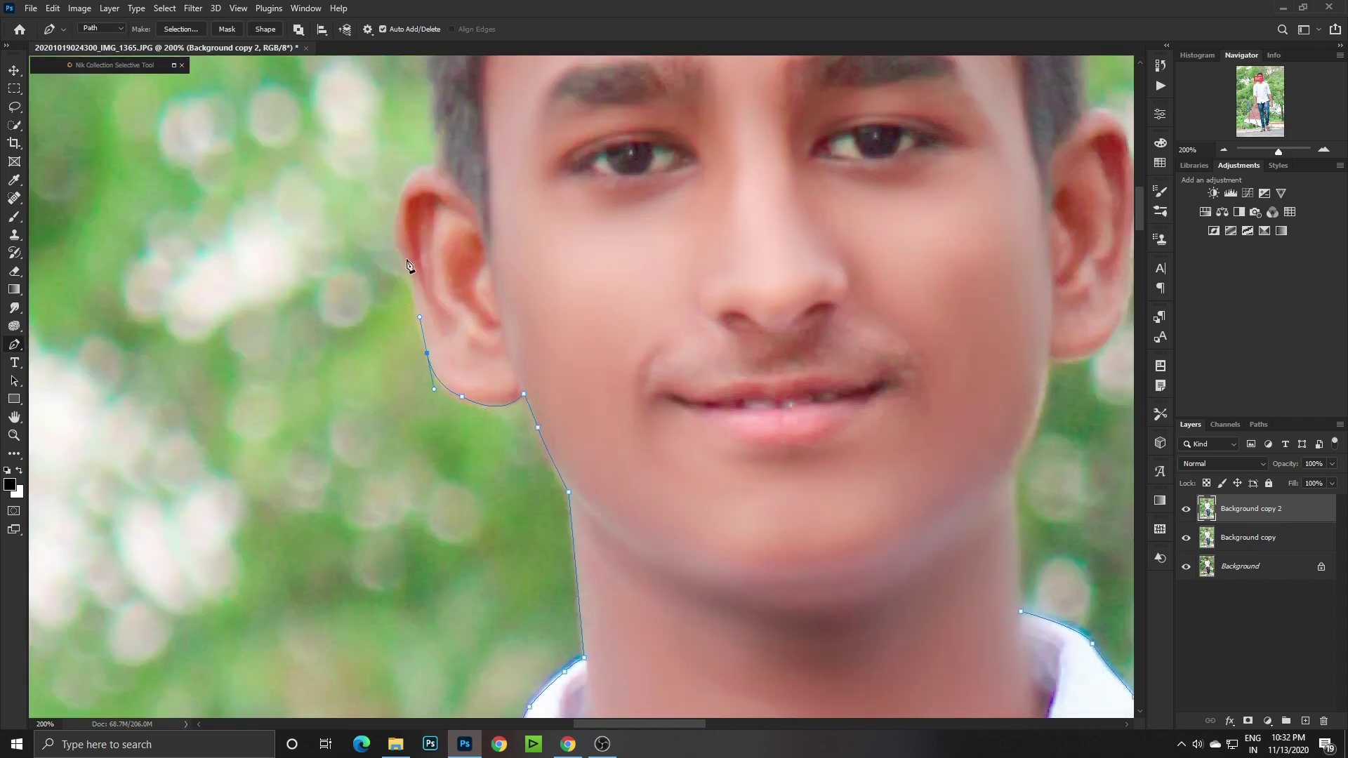
scroll(496, 526, up, 5)
scroll(376, 187, up, 3)
scroll(376, 187, right, 4)
scroll(634, 456, right, 5)
scroll(634, 457, down, 2)
scroll(634, 456, down, 5)
scroll(634, 457, right, 1)
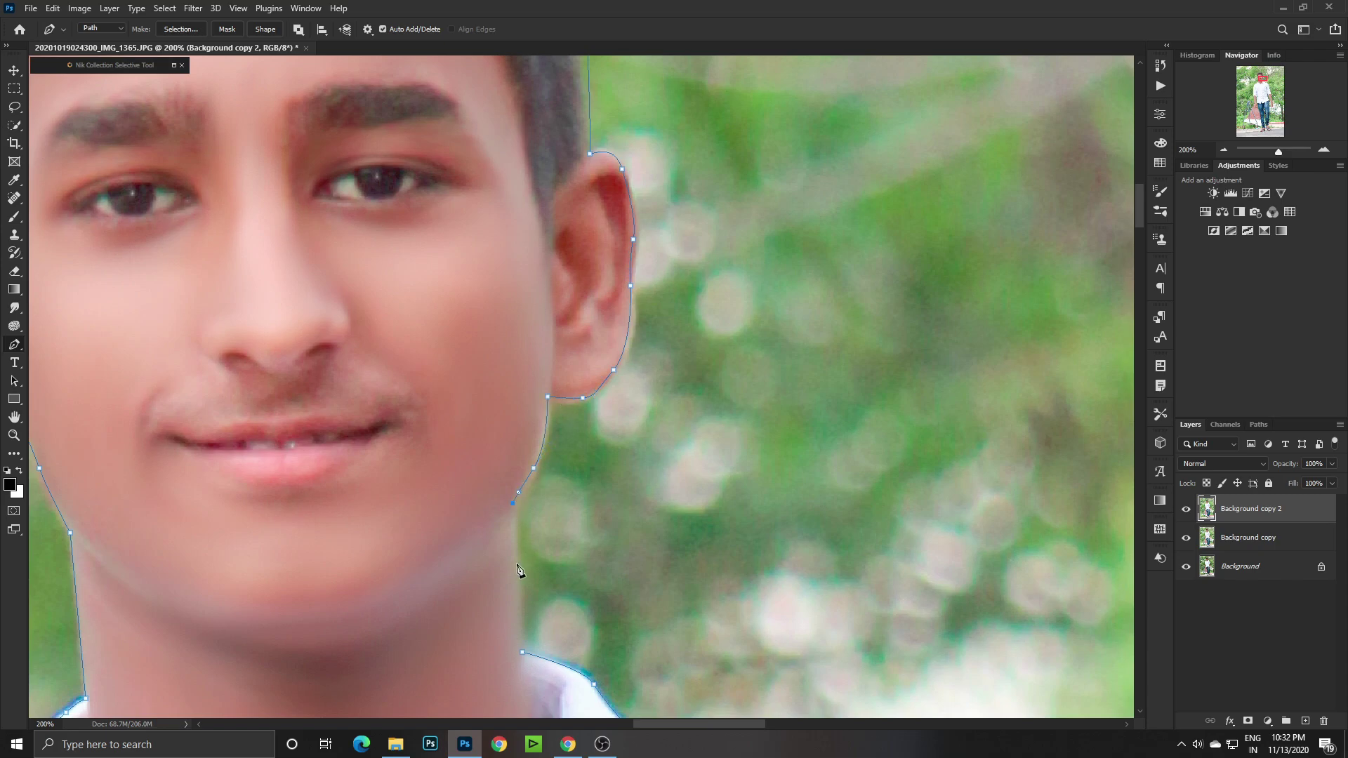
scroll(508, 512, down, 4)
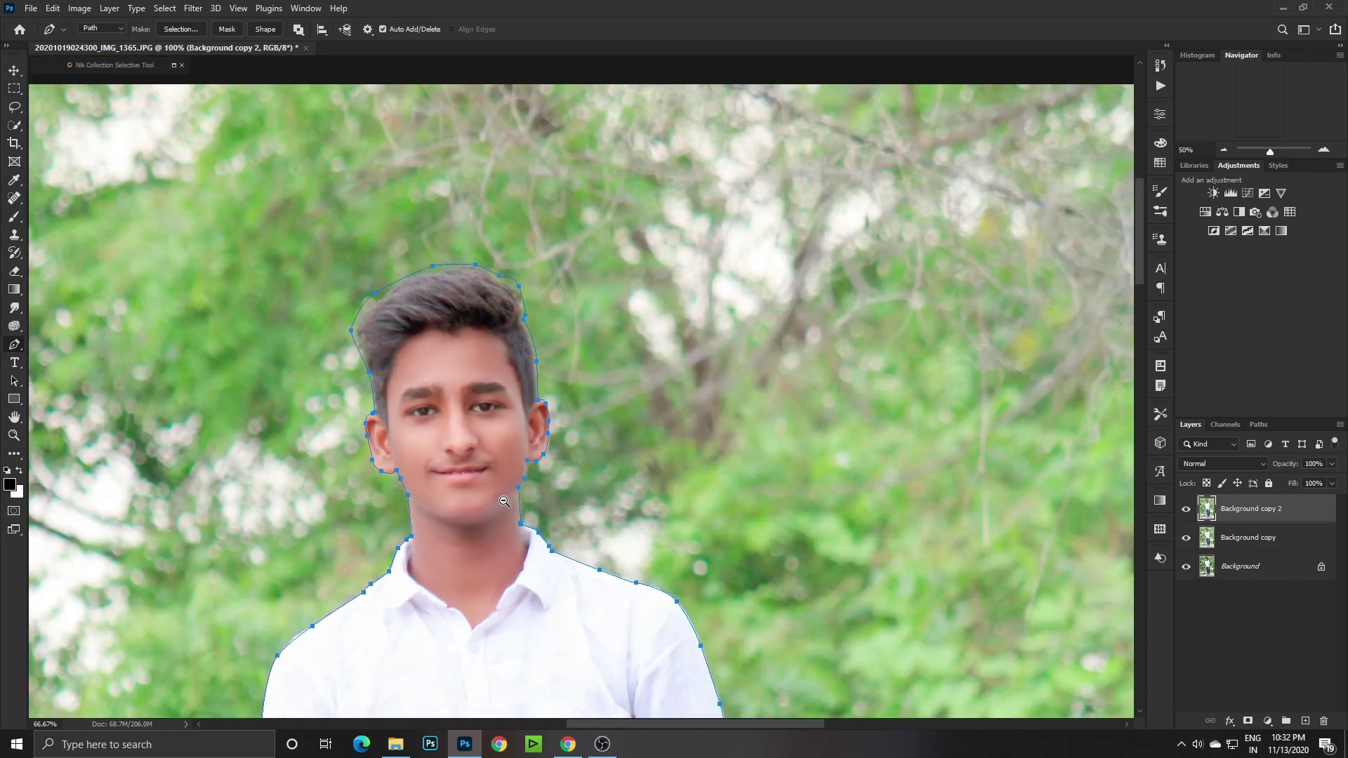
scroll(509, 512, down, 1)
scroll(562, 408, down, 2)
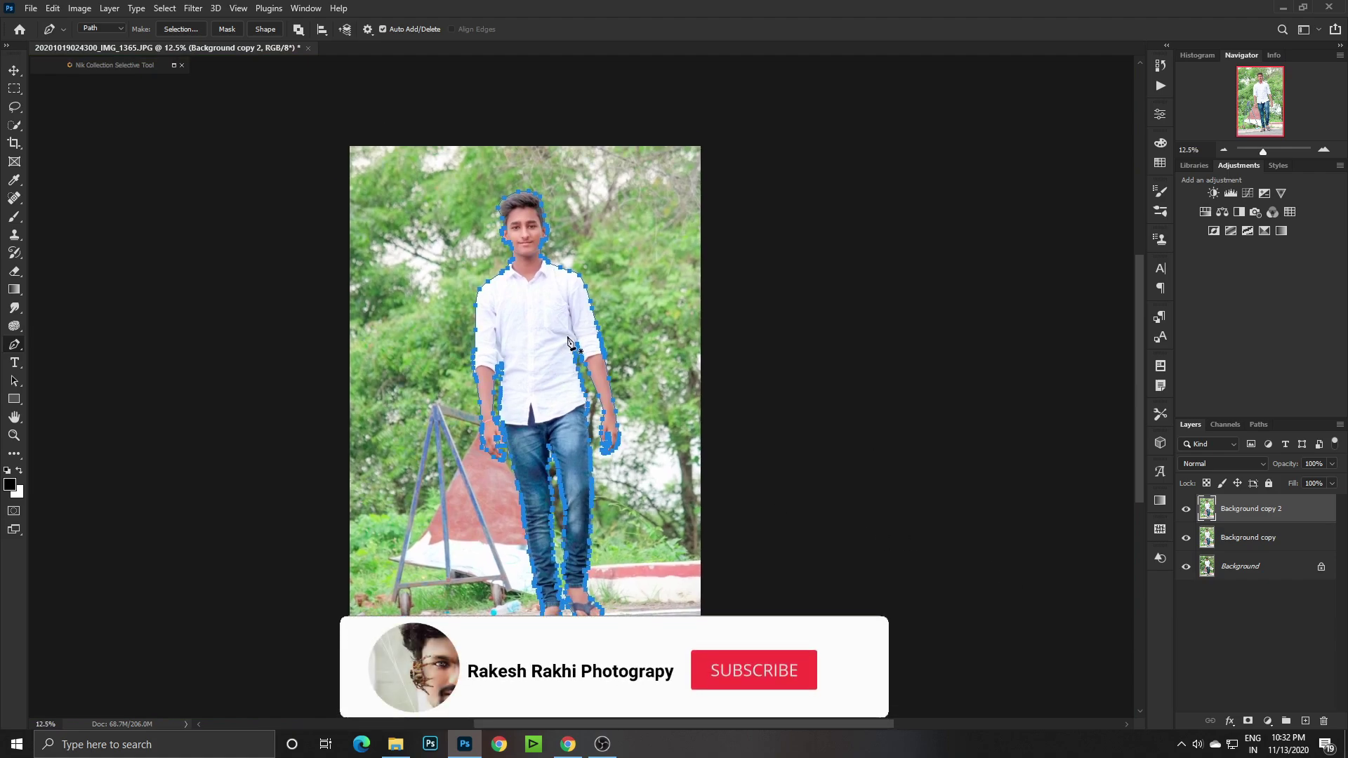
Turn the boy's path into a selection and add a layer mask from it.
right_click(568, 338)
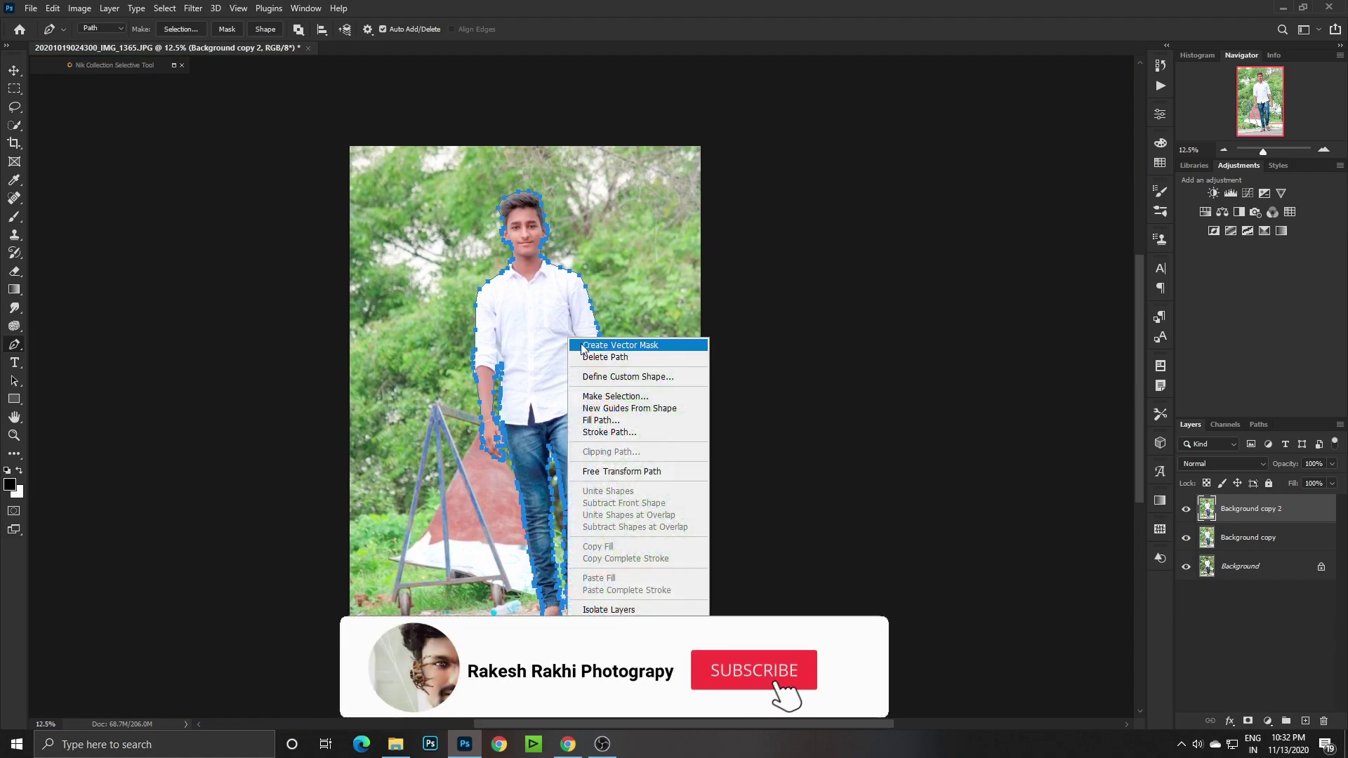
click(615, 396)
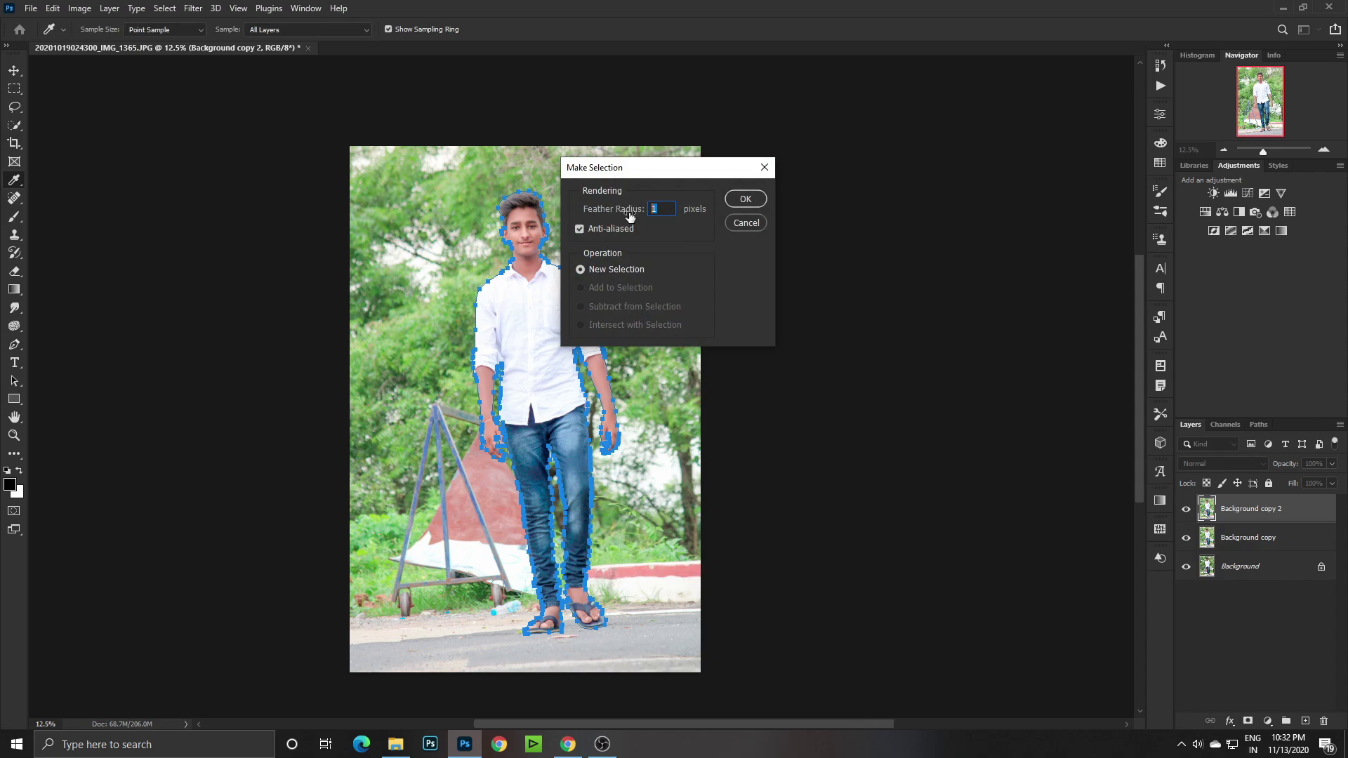
click(747, 200)
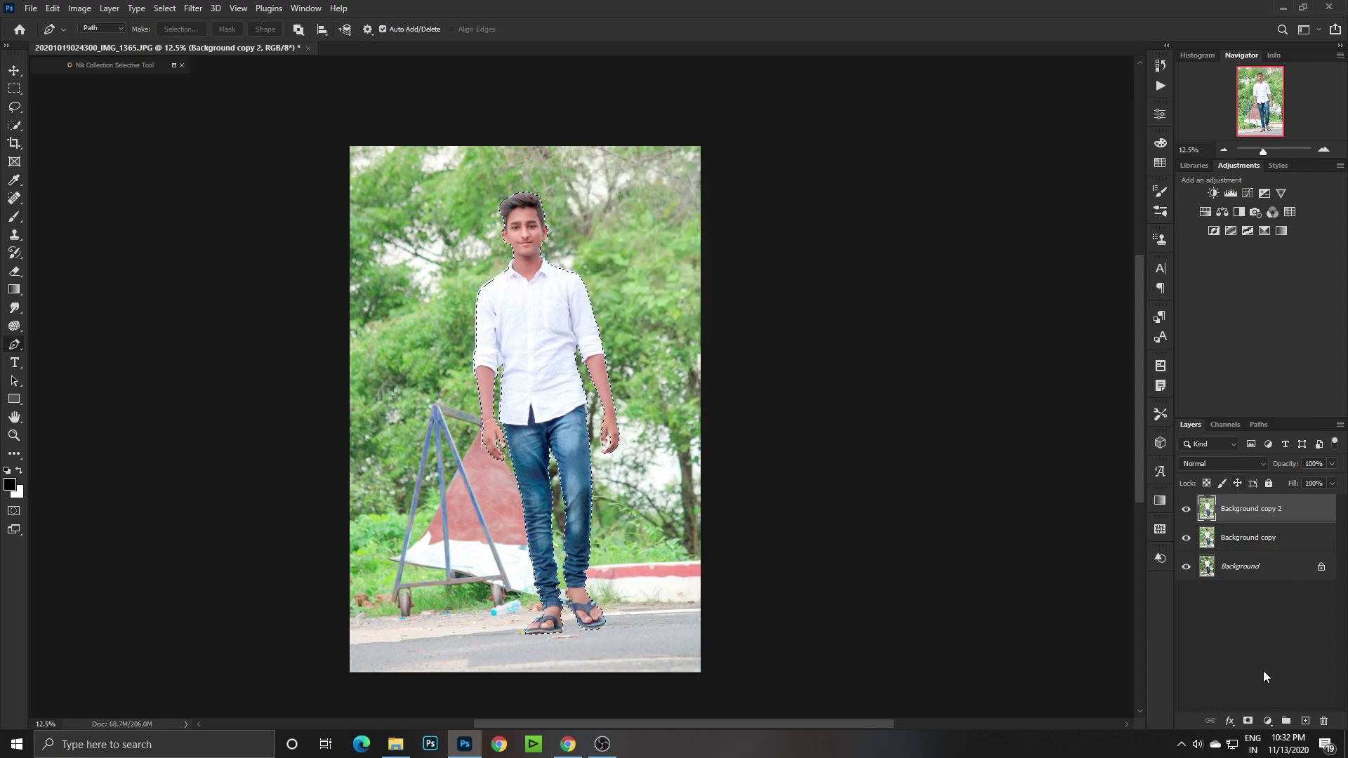
click(1248, 721)
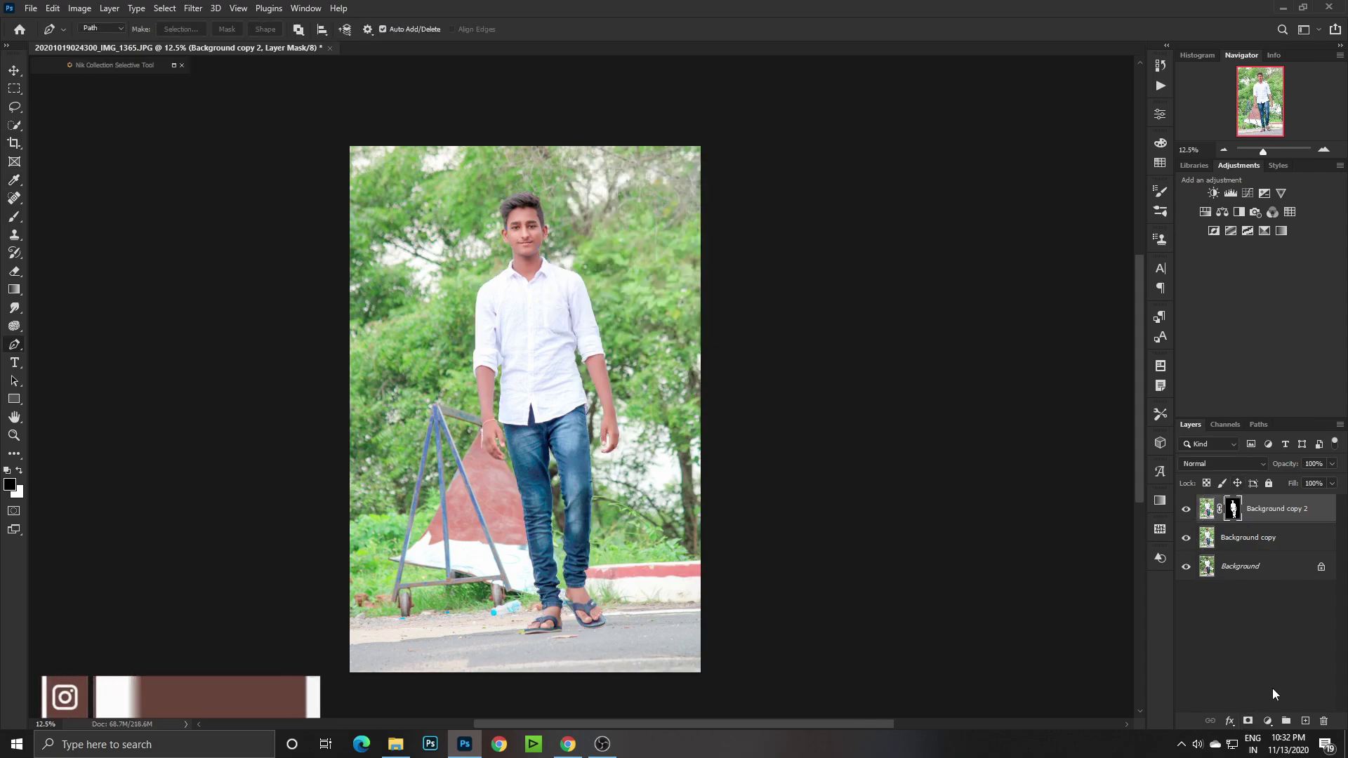
Add a #00ff00 Solid Color fill layer beneath Background copy 2 and reselect its mask.
click(1267, 721)
click(1265, 474)
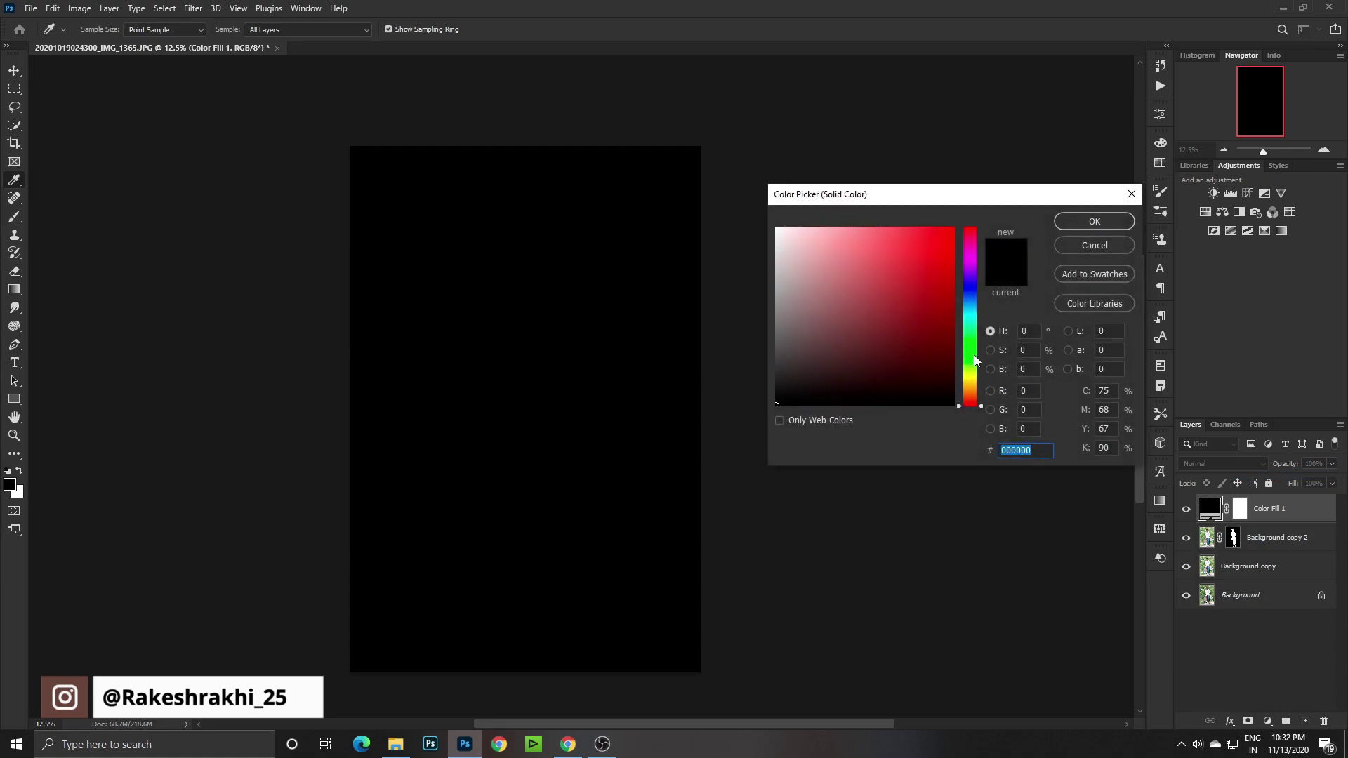
text(00ff00)
key(Return)
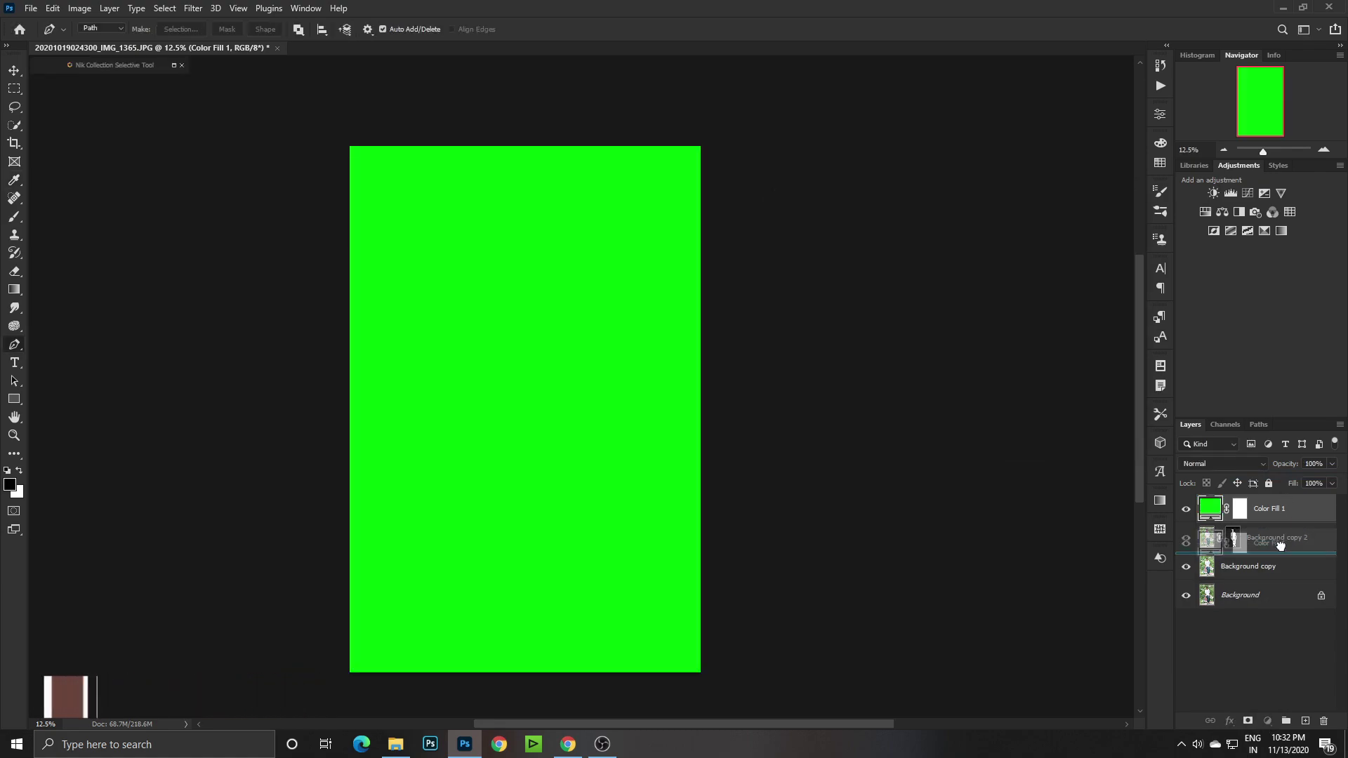
drag(1271, 509, 1256, 536)
click(1234, 508)
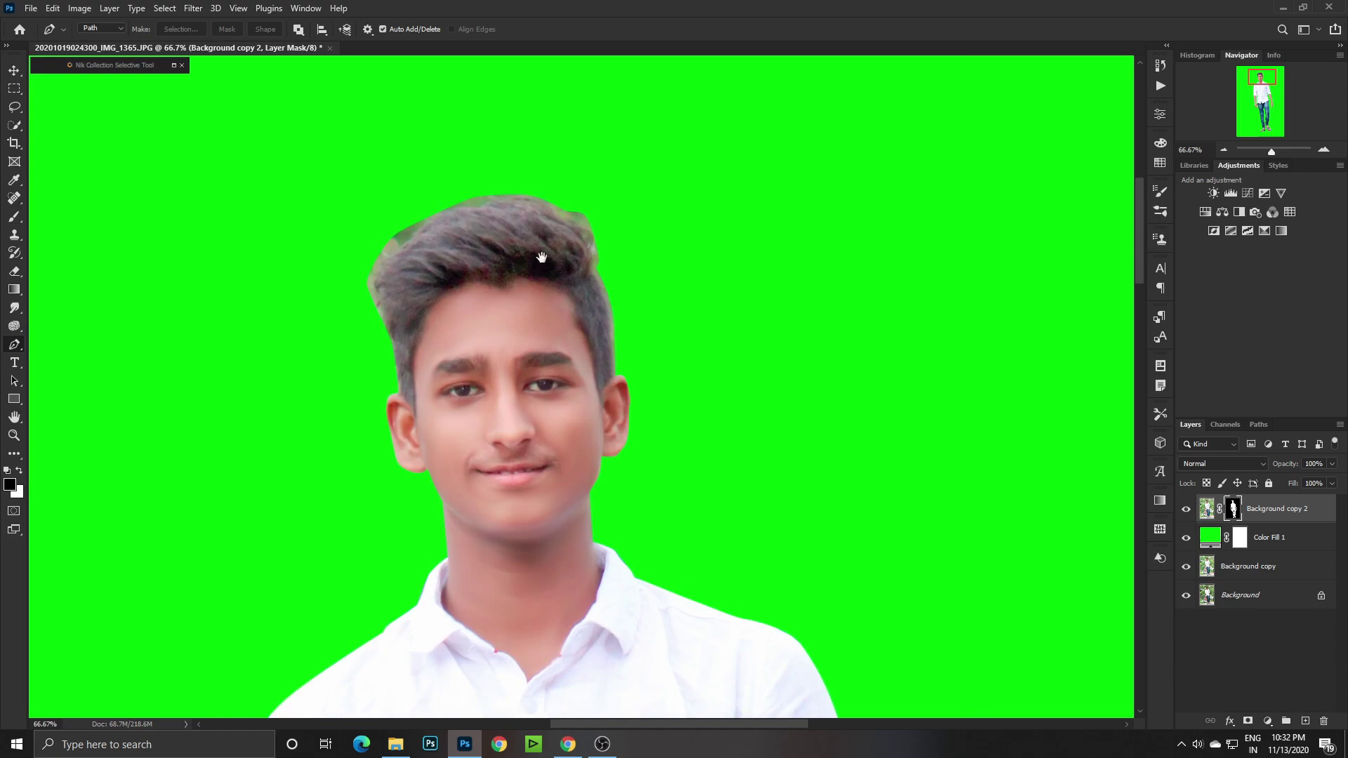
mouse_move(528, 182)
mouse_down()
mouse_move(545, 262)
mouse_move(675, 288)
mouse_up()
In Select and Mask, refine the hair and ear edge and set Contrast to 14%.
right_click(1246, 515)
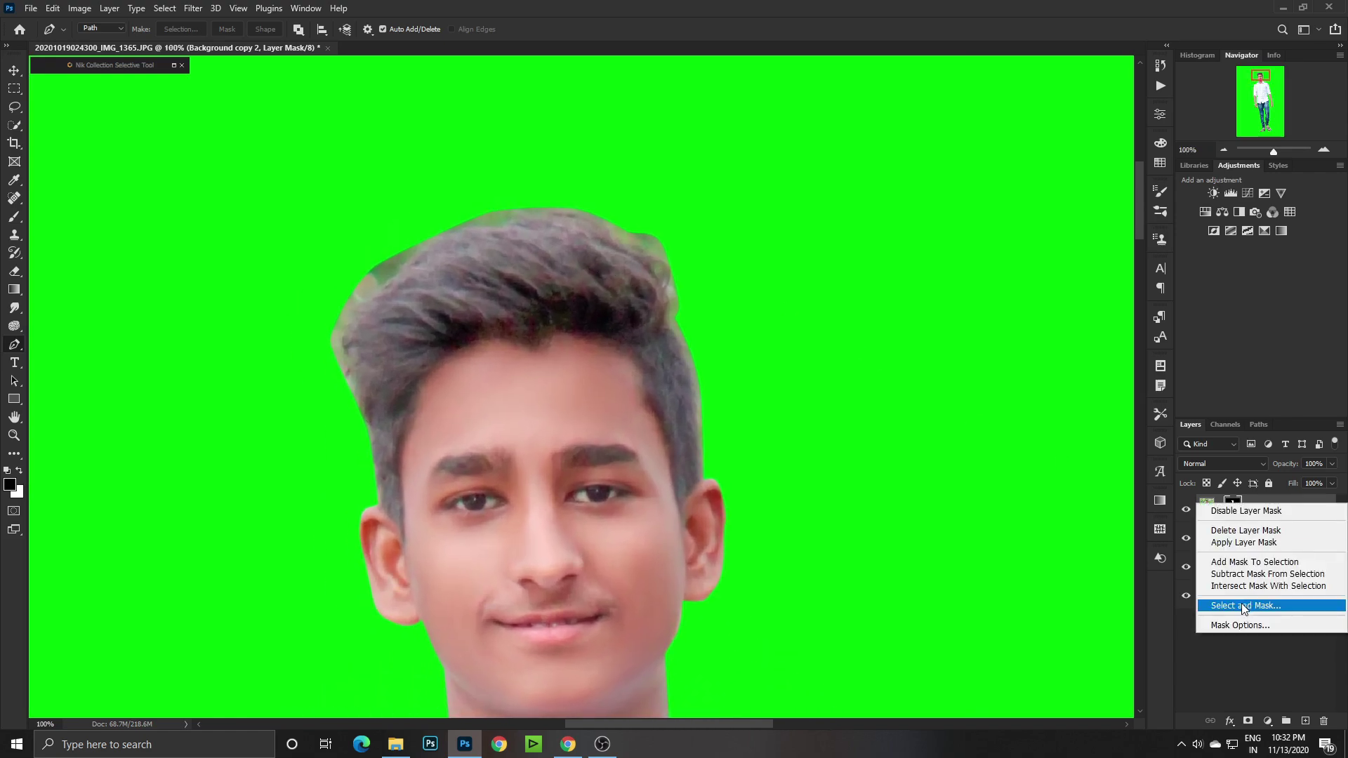
click(1241, 604)
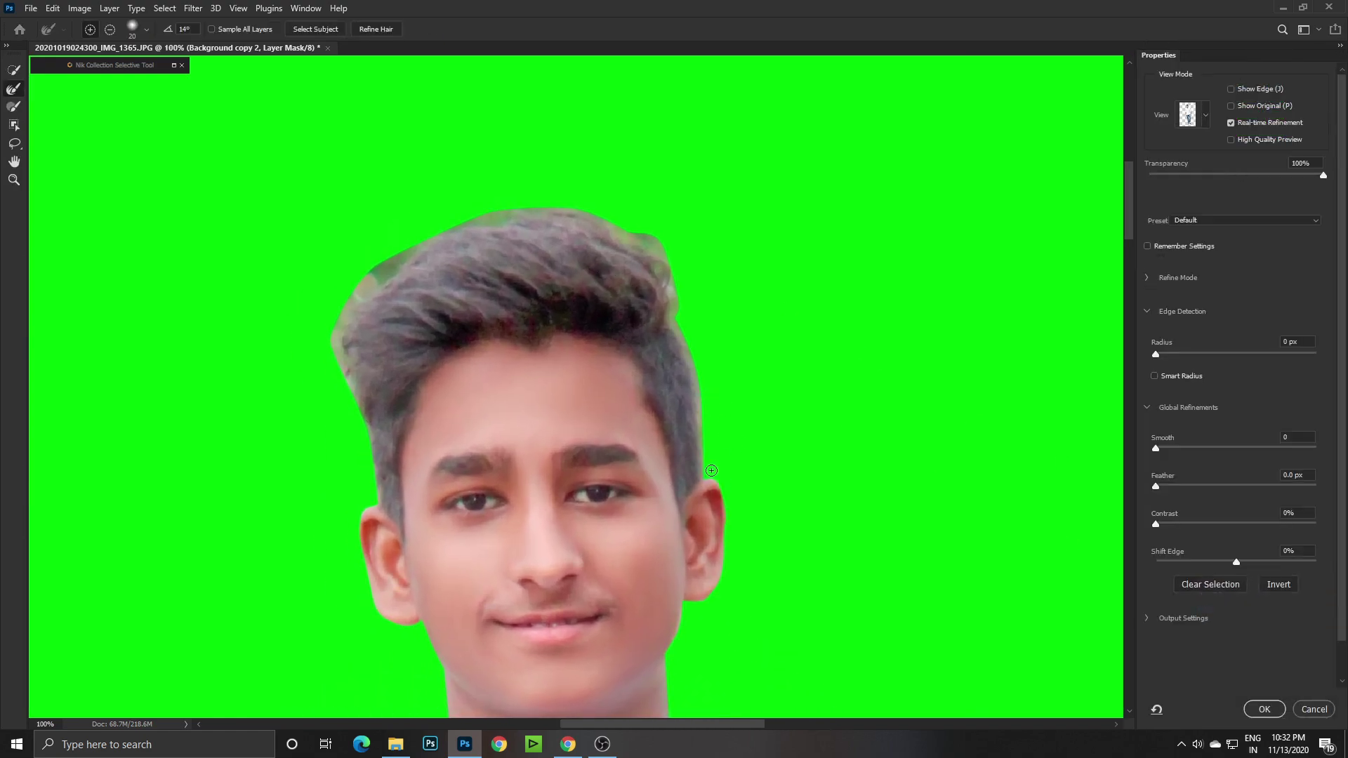
drag(705, 474, 705, 436)
key(bracketright)
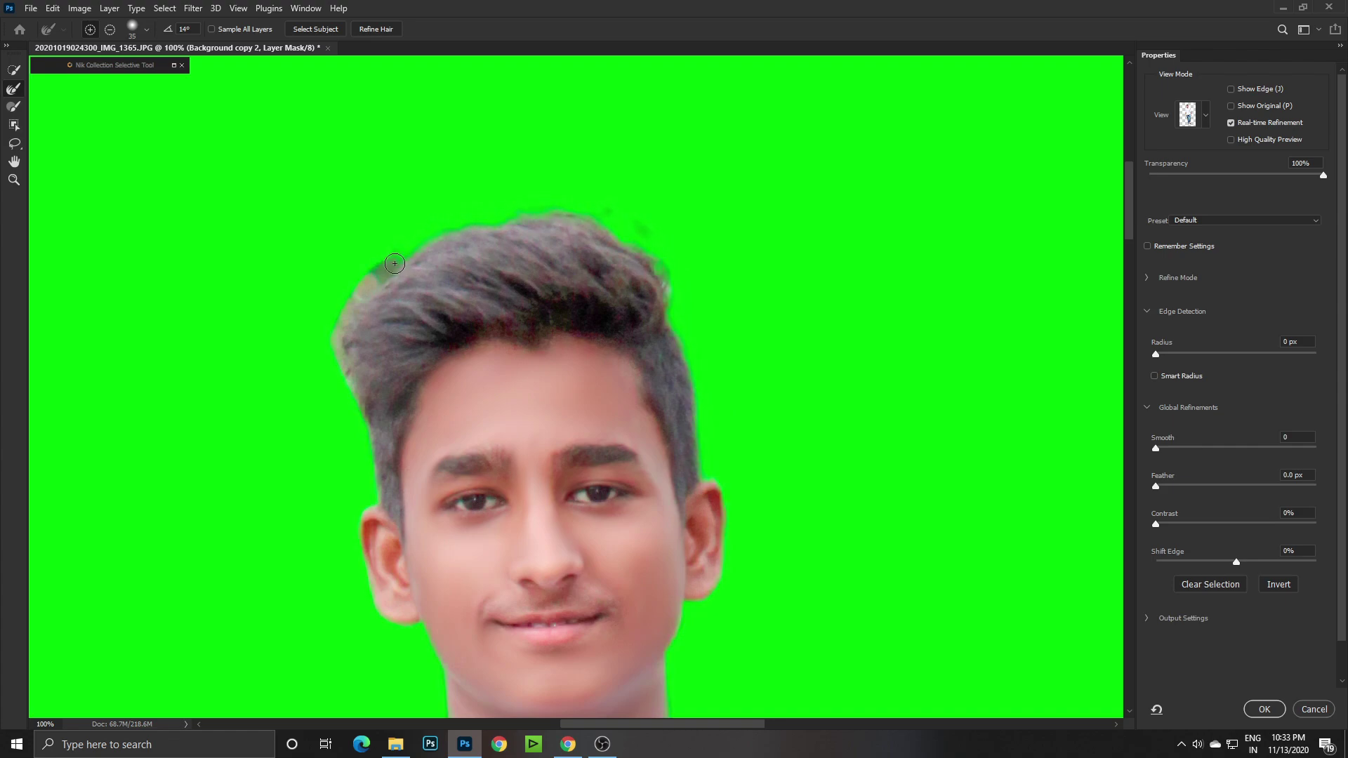
drag(395, 263, 375, 274)
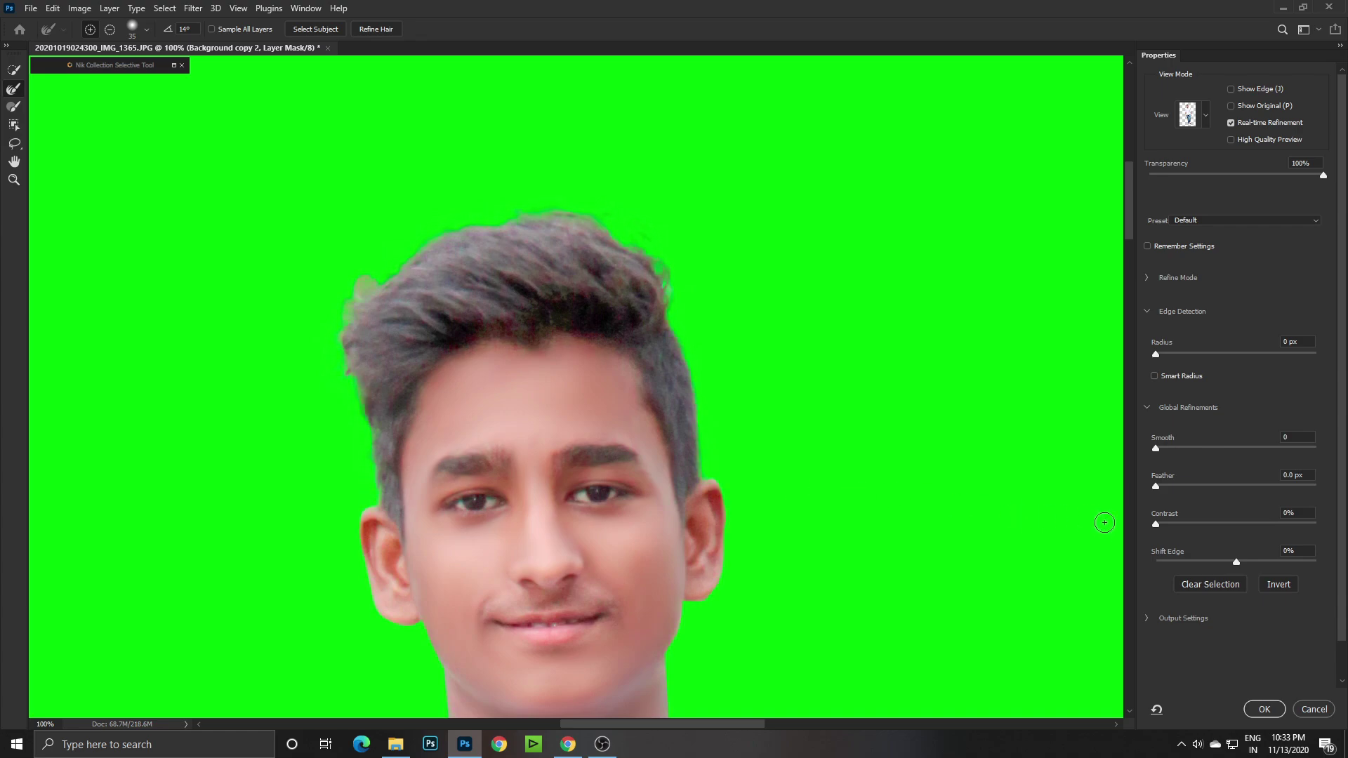
click(1177, 525)
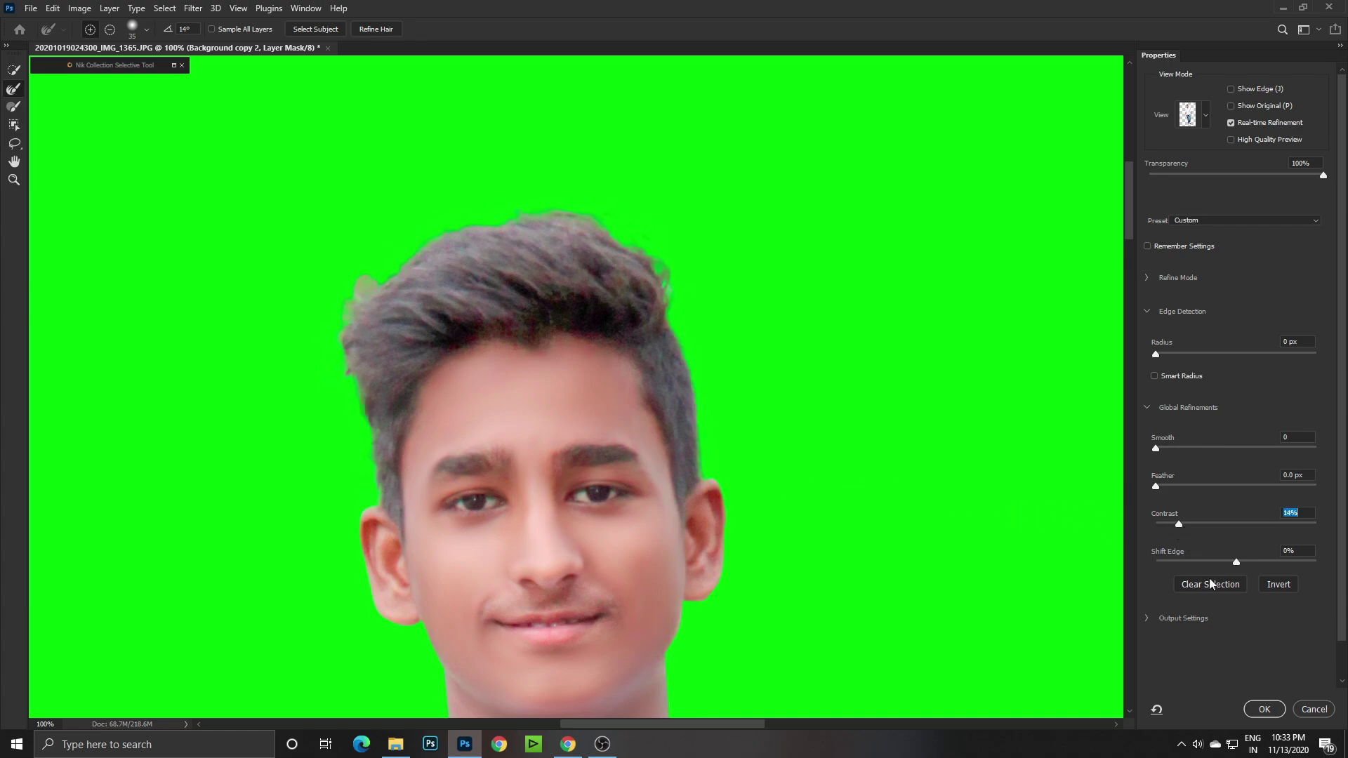
click(1263, 709)
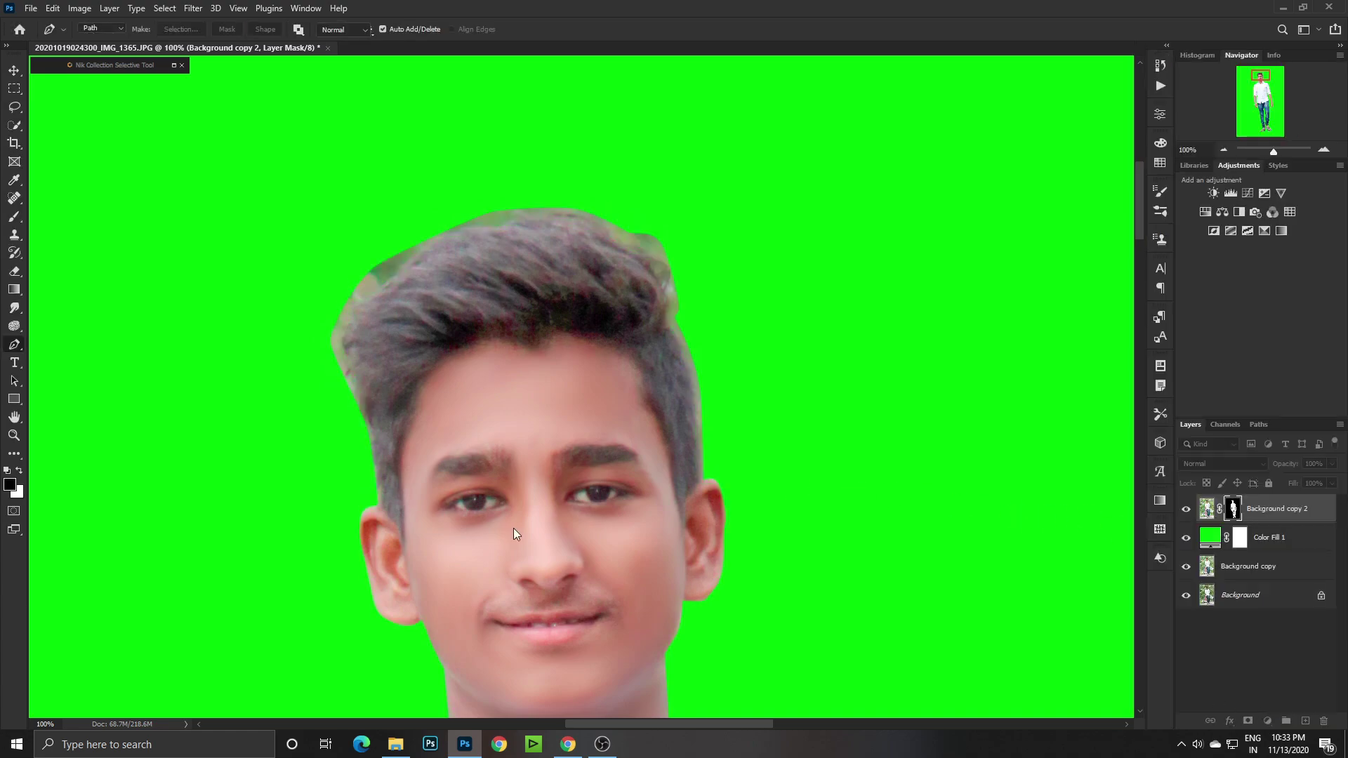
Paint the light fringe off the hair edge on the mask with a soft round brush.
click(14, 217)
right_click(14, 216)
click(59, 219)
right_click(743, 239)
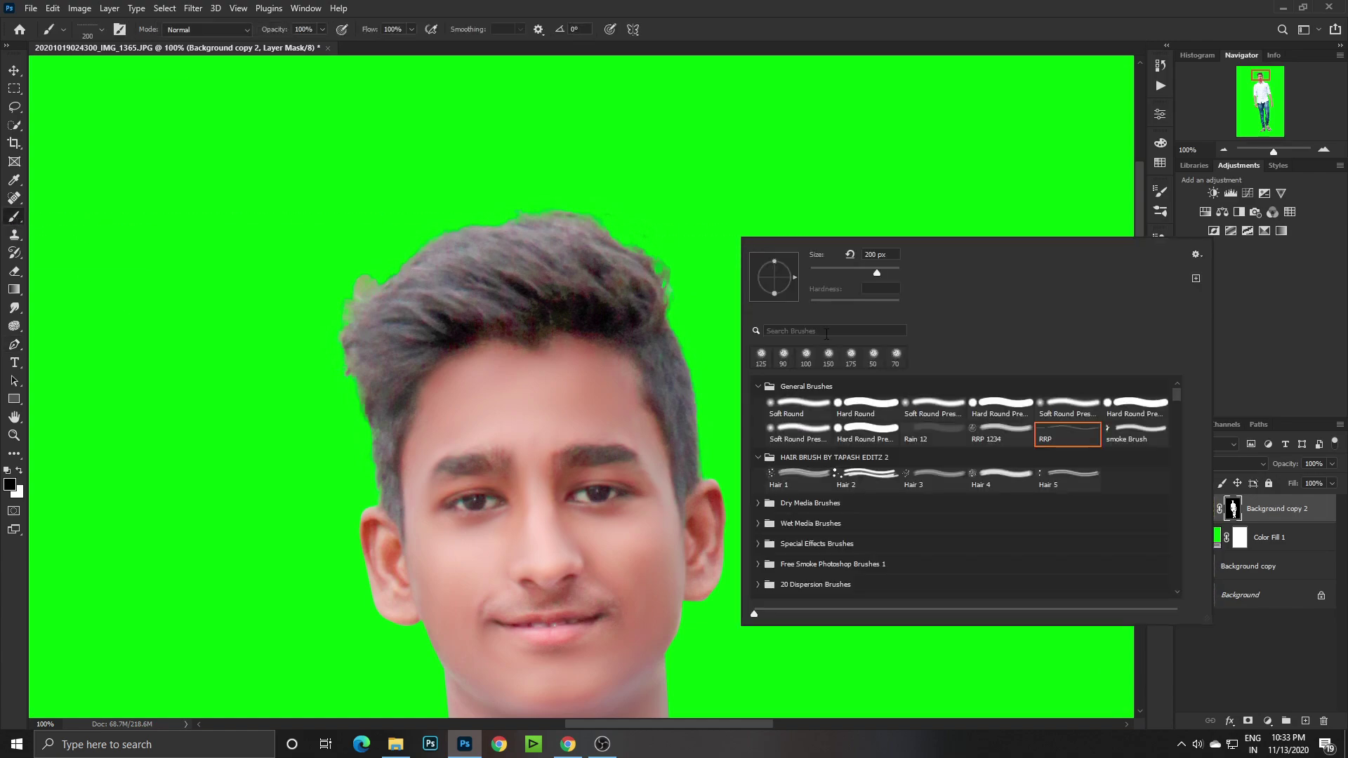
click(803, 407)
key(Return)
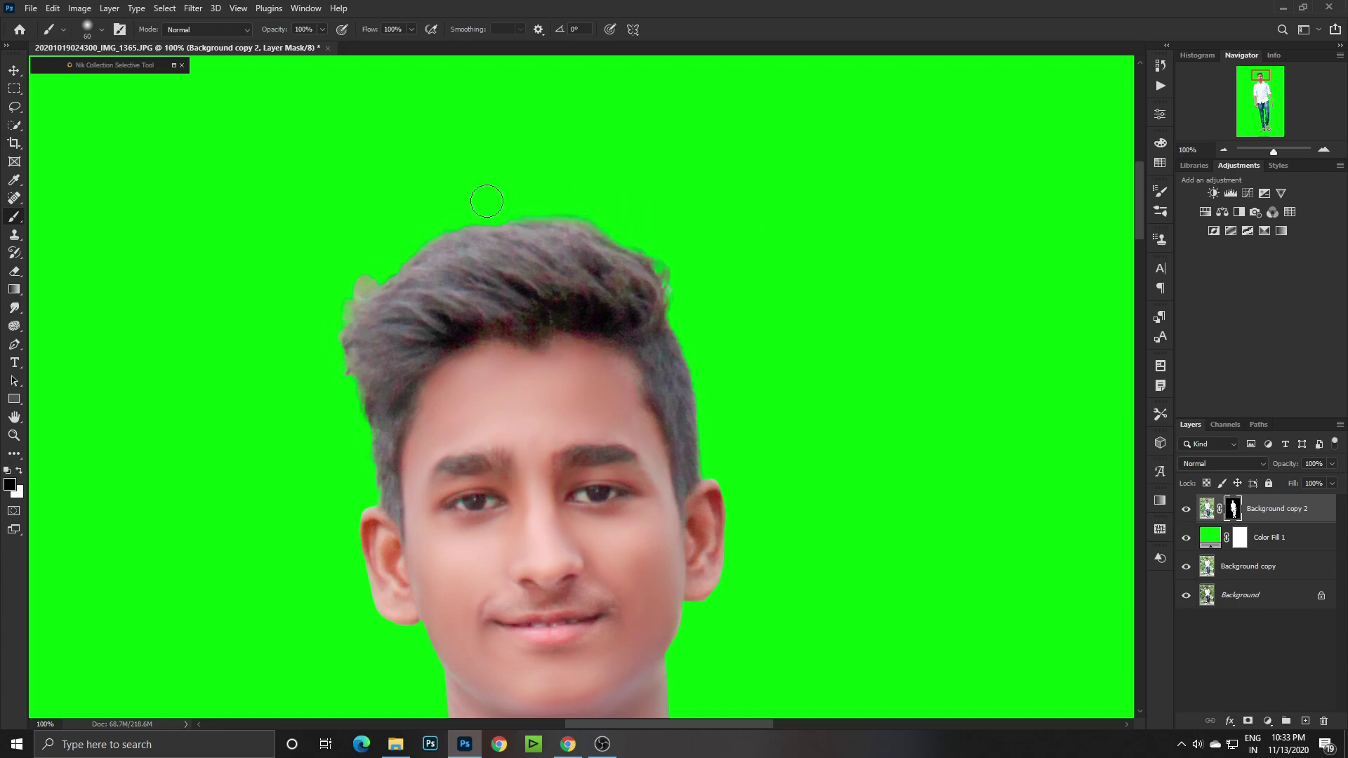
drag(363, 265, 347, 296)
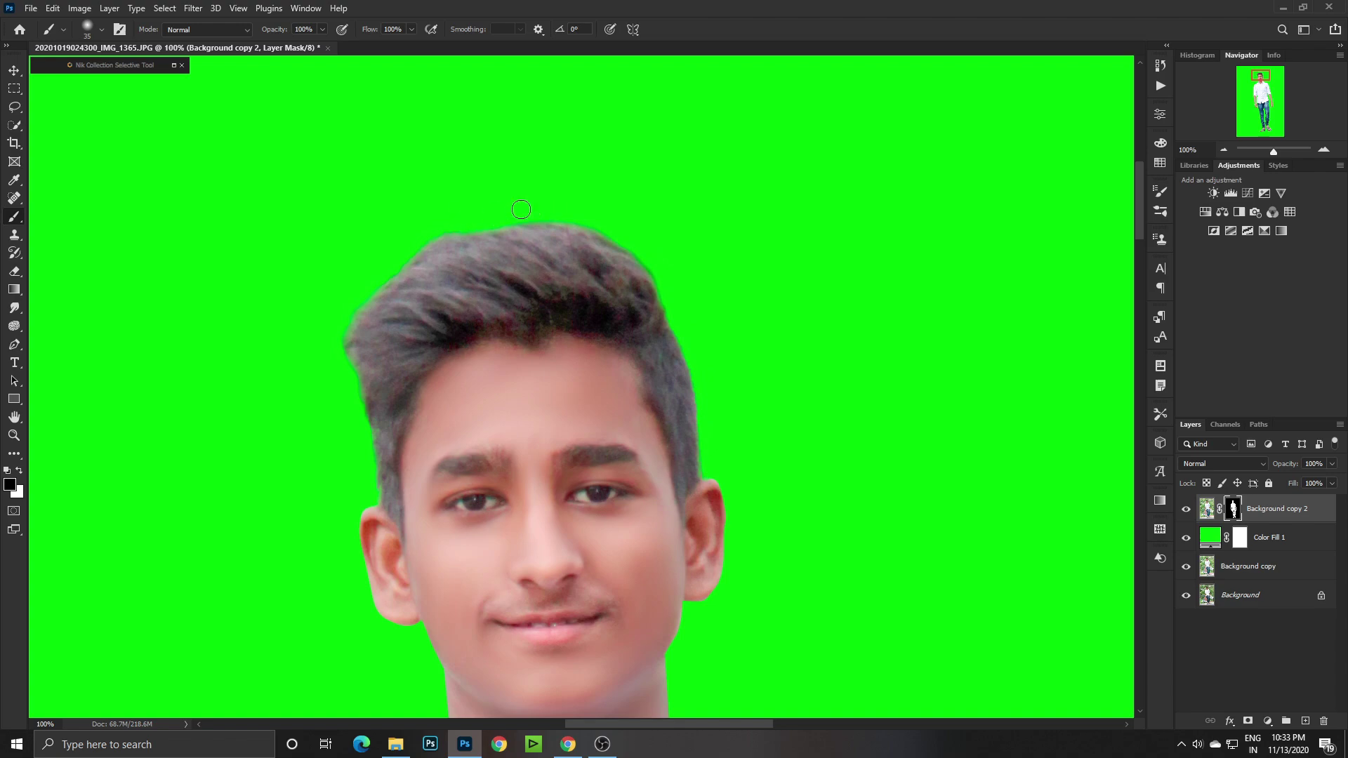
drag(422, 253, 341, 341)
key(ctrl+z)
Duplicate the masked layer as Background copy 3 and apply its layer mask.
scroll(542, 478, down, 2)
scroll(551, 443, down, 2)
scroll(562, 393, down, 1)
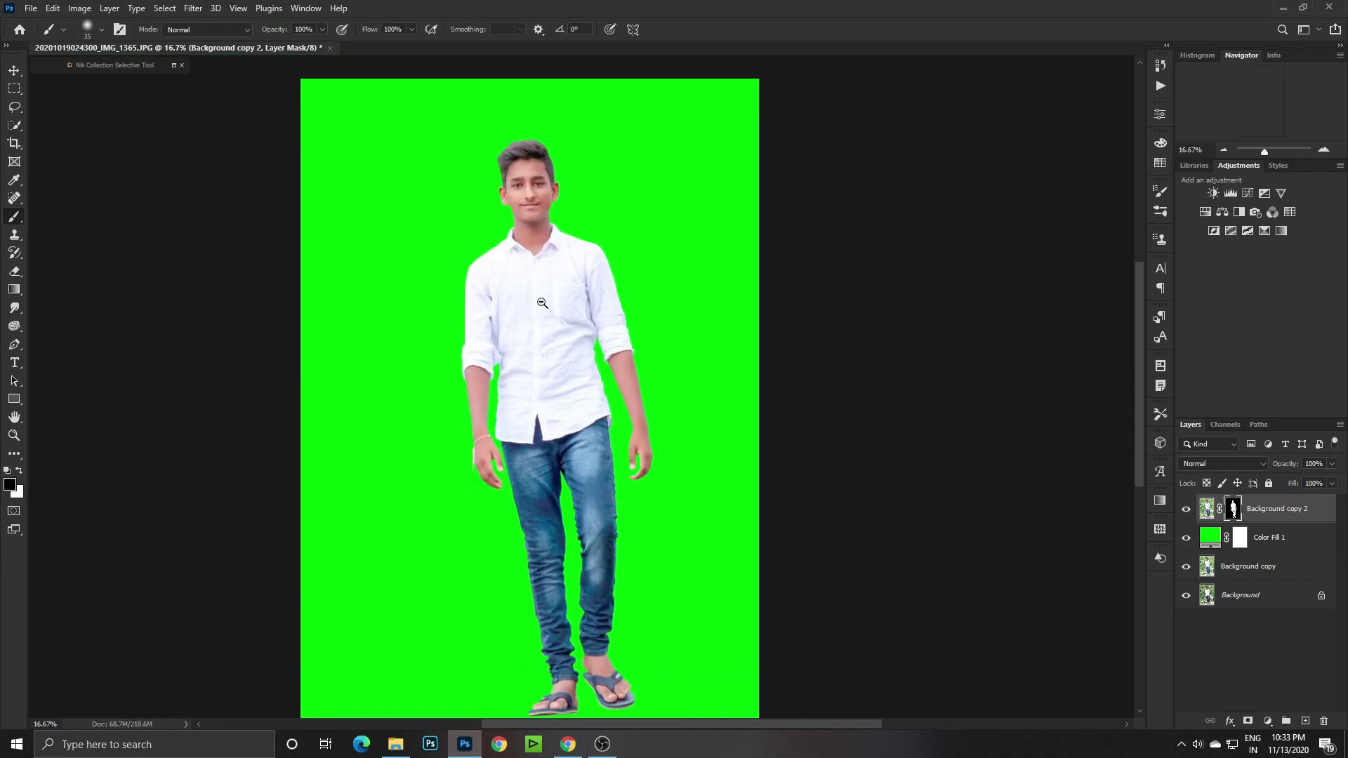
scroll(572, 351, down, 1)
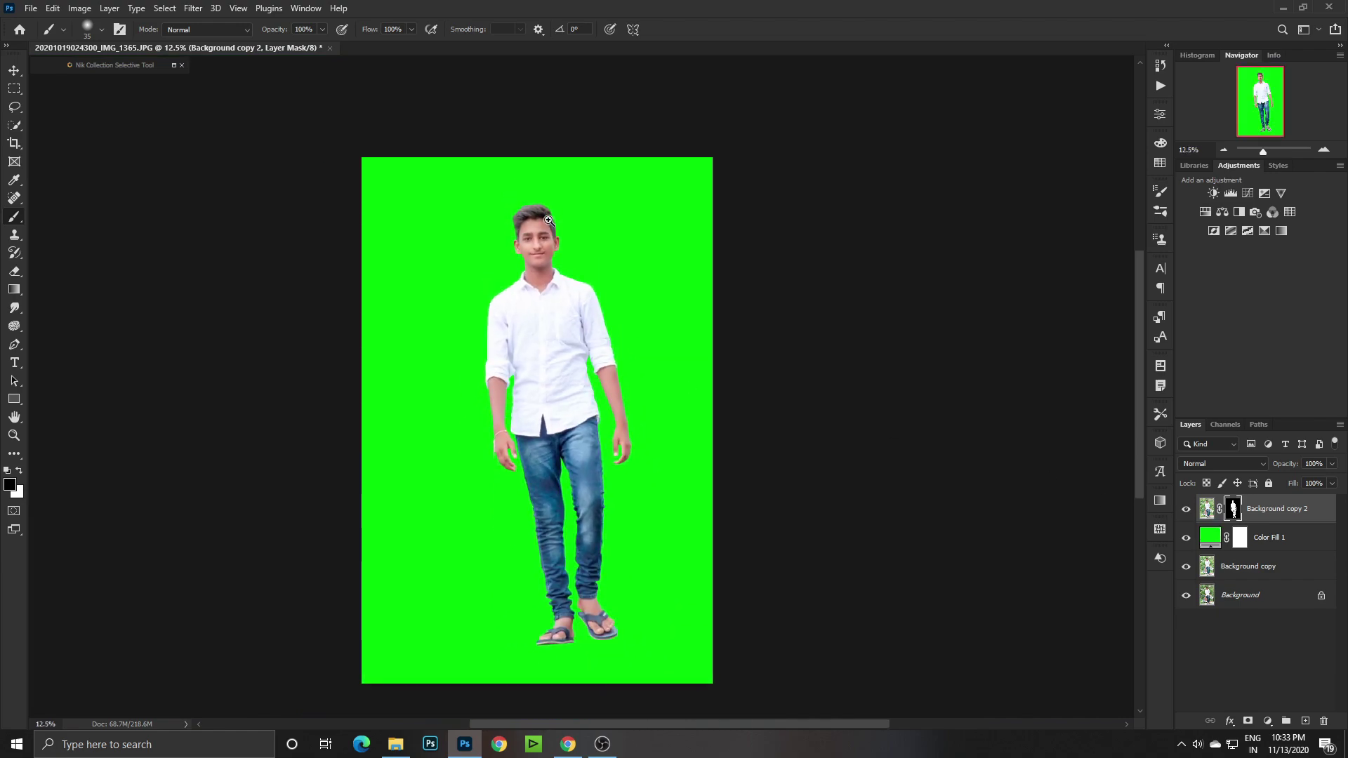
drag(1253, 511, 1305, 721)
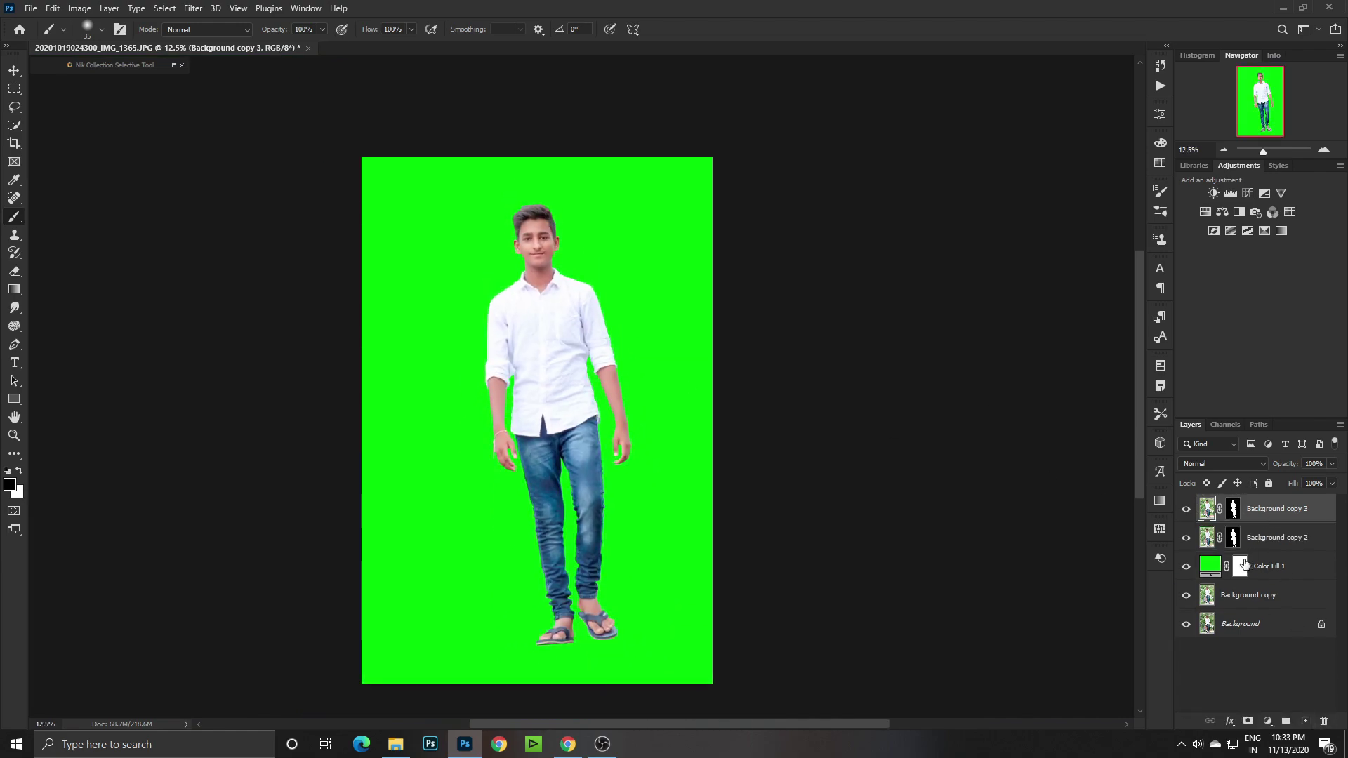
right_click(1235, 517)
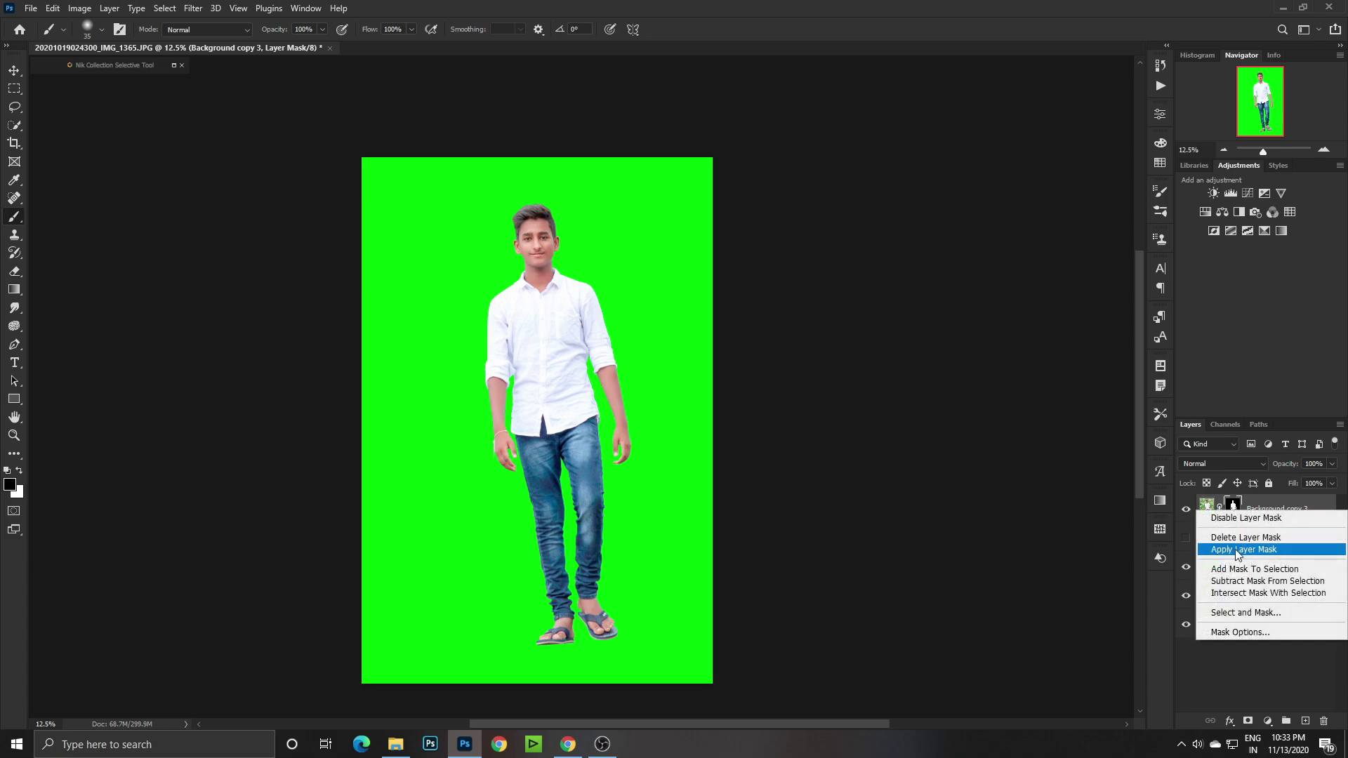
click(1239, 552)
Open the Liquify filter on Background copy 3.
scroll(551, 186, up, 2)
scroll(551, 186, up, 3)
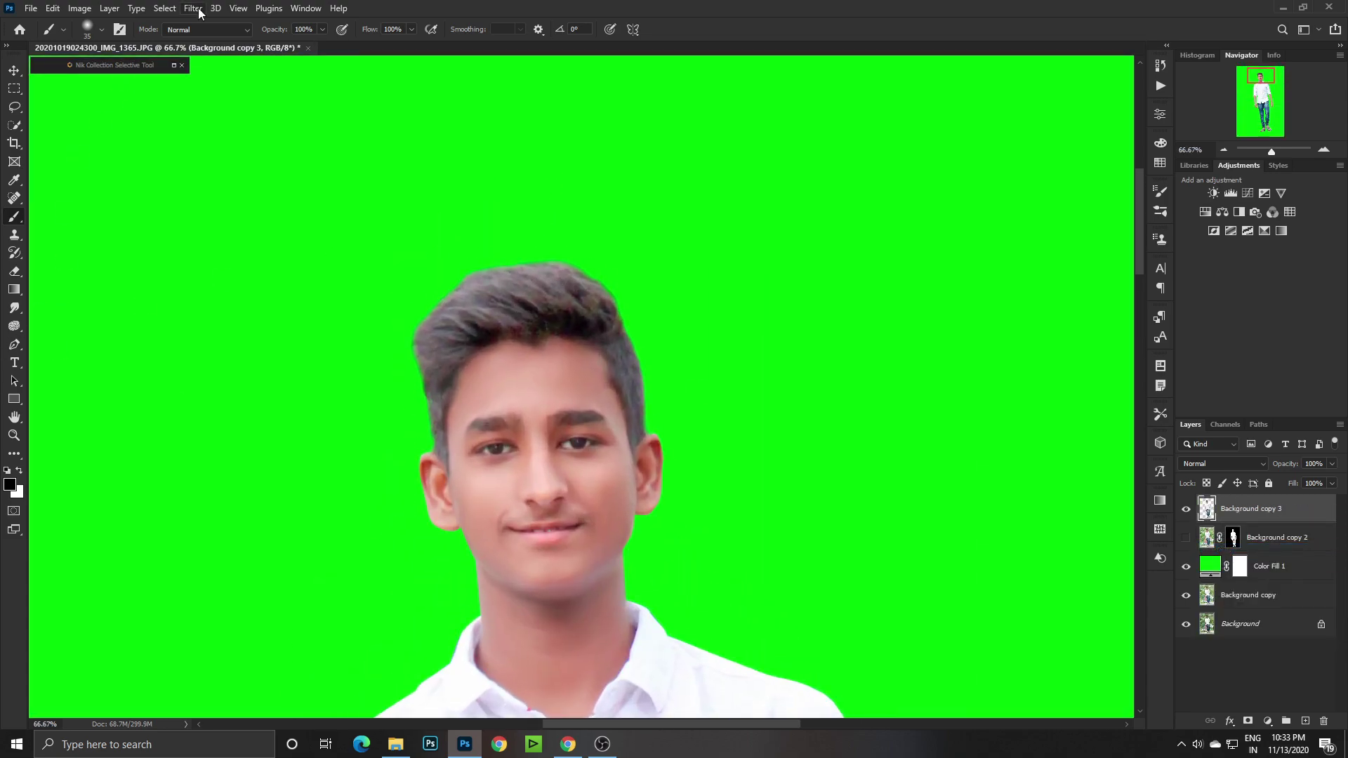
click(199, 12)
click(250, 134)
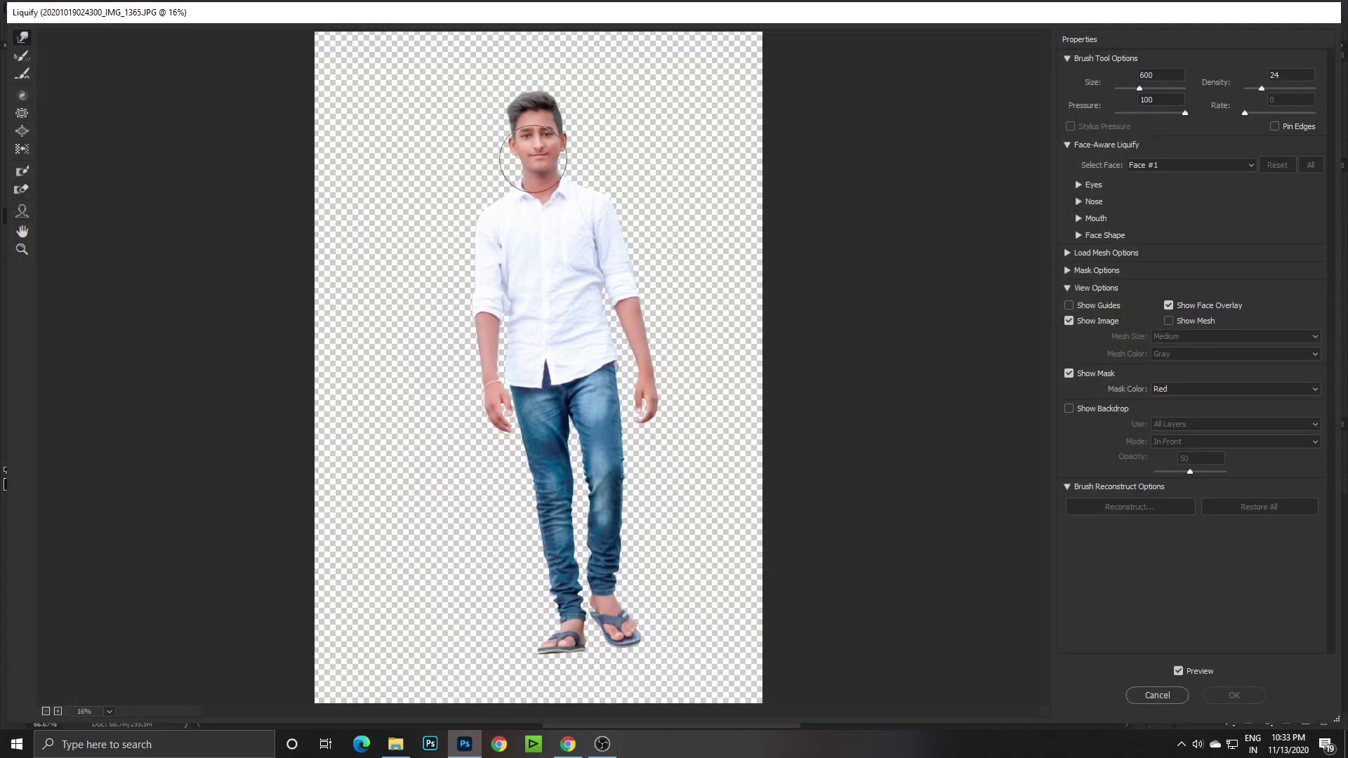
Warp the top of the hair upward with a size-300 Forward Warp brush and apply Liquify.
ctrl+click(517, 113)
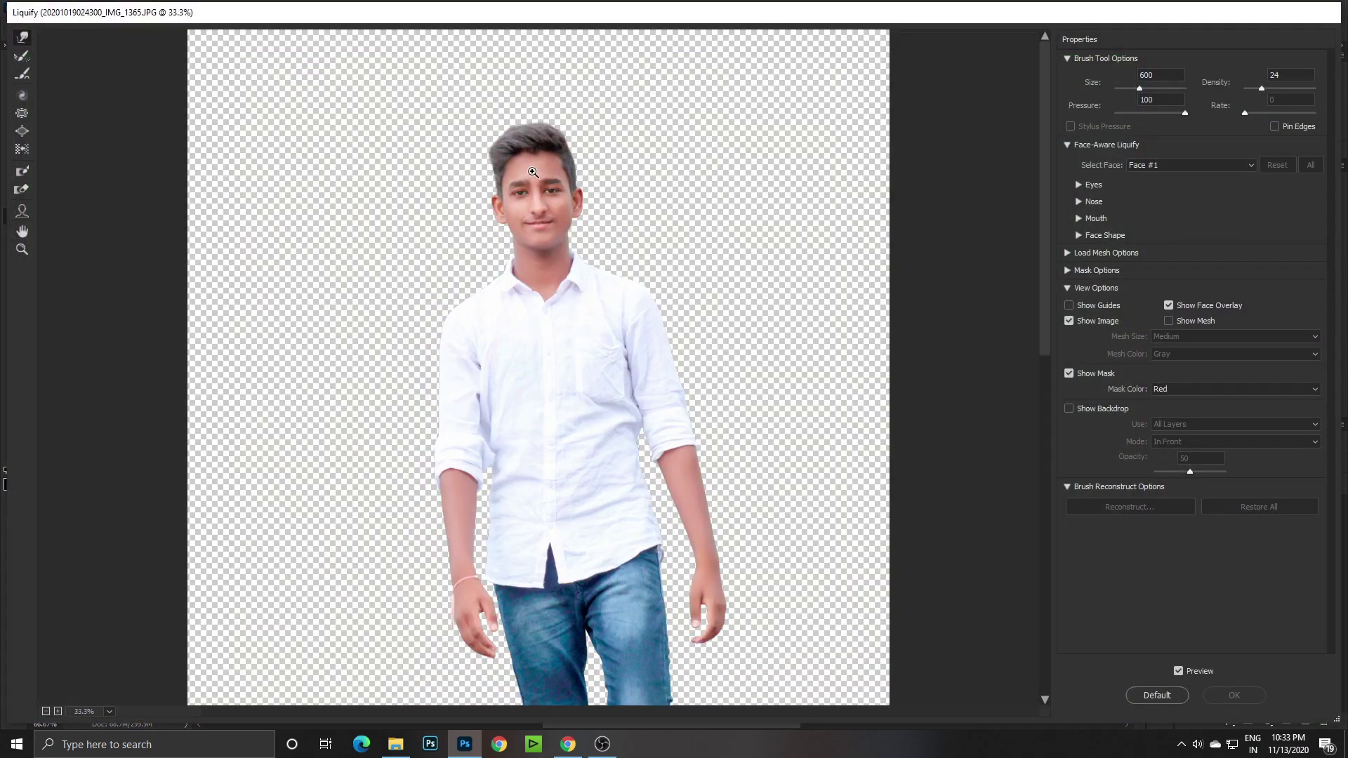
ctrl+click(532, 172)
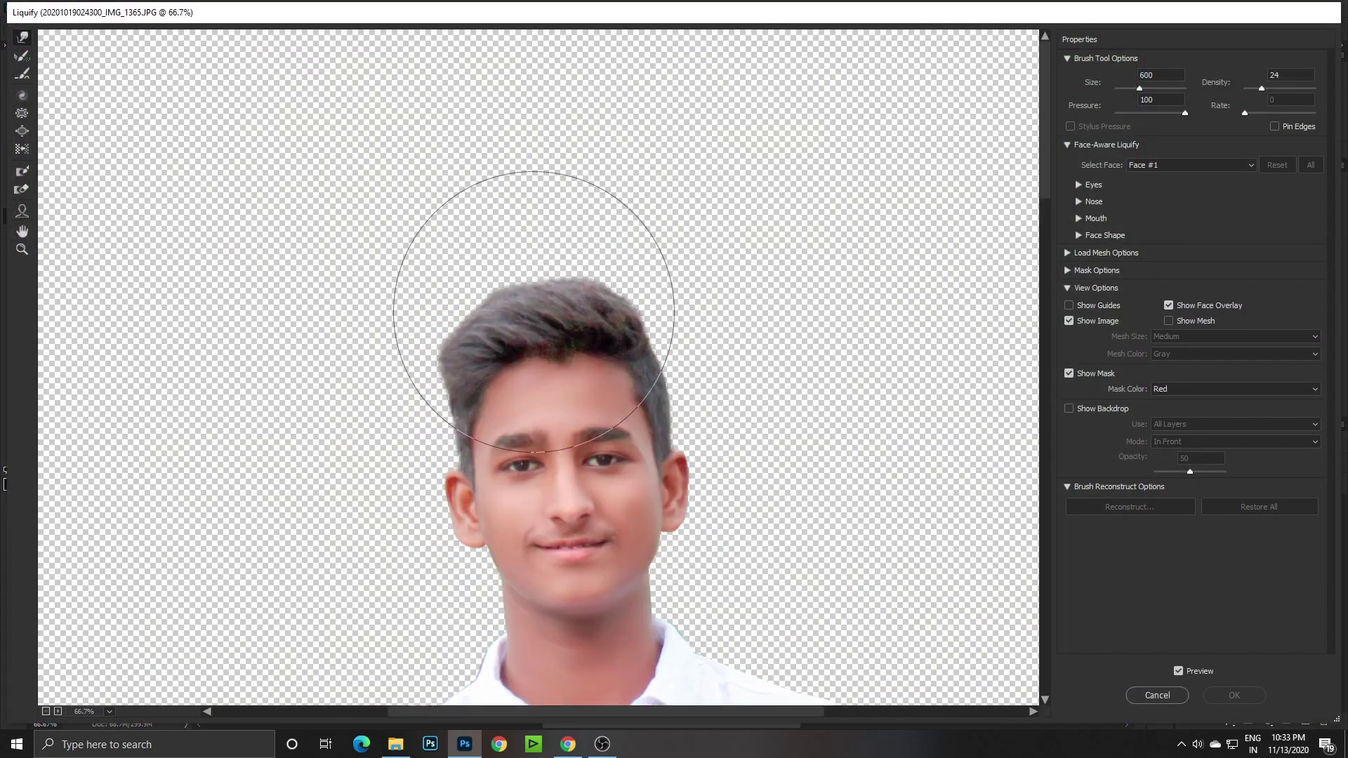
key(bracketleft)
key(bracketleft)
key(bracketleft)
mouse_move(596, 283)
mouse_down()
mouse_move(632, 285)
mouse_move(580, 265)
mouse_move(467, 277)
mouse_move(444, 310)
mouse_move(421, 316)
mouse_move(482, 271)
mouse_up()
mouse_move(615, 275)
mouse_down()
mouse_move(562, 241)
mouse_move(481, 255)
mouse_up()
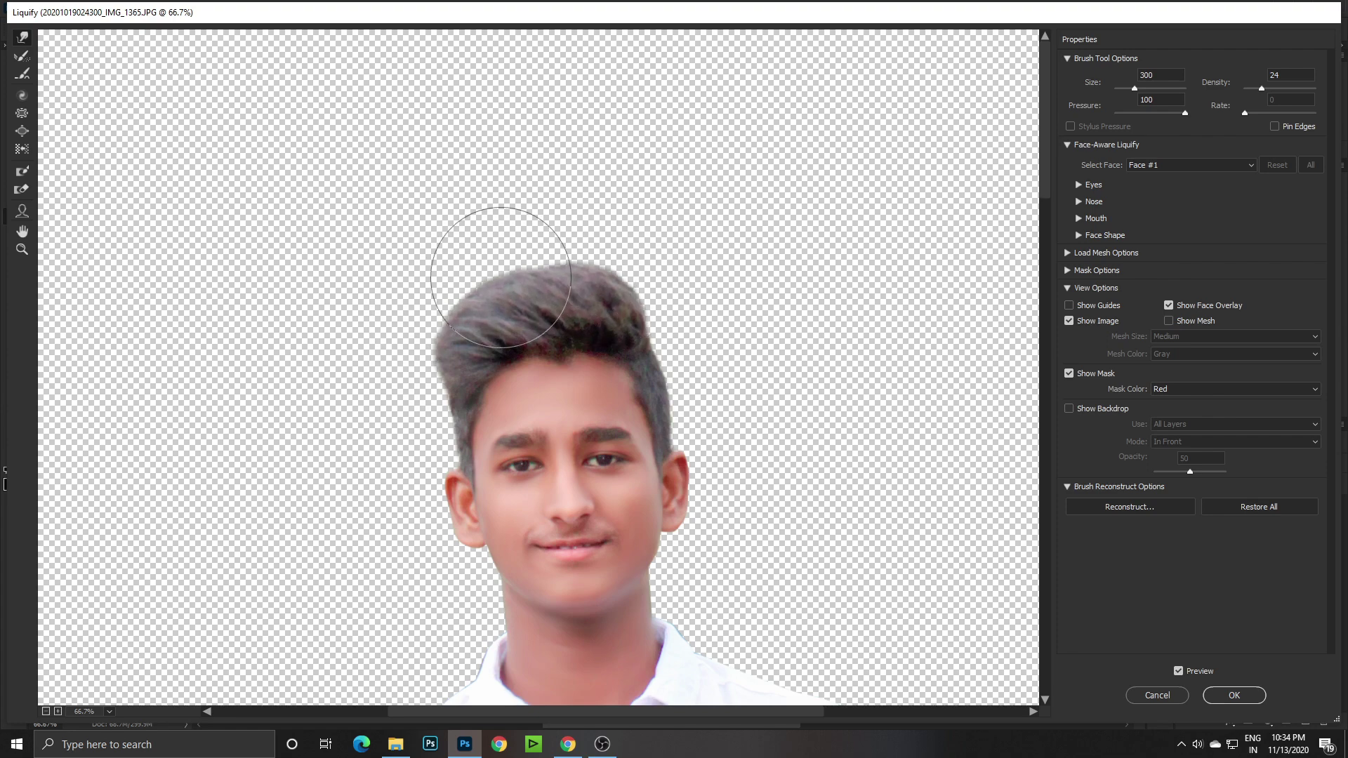
click(1234, 695)
Switch to the Smudge tool with the Hair 4 brush, framing the boy's head.
scroll(637, 433, down, 3)
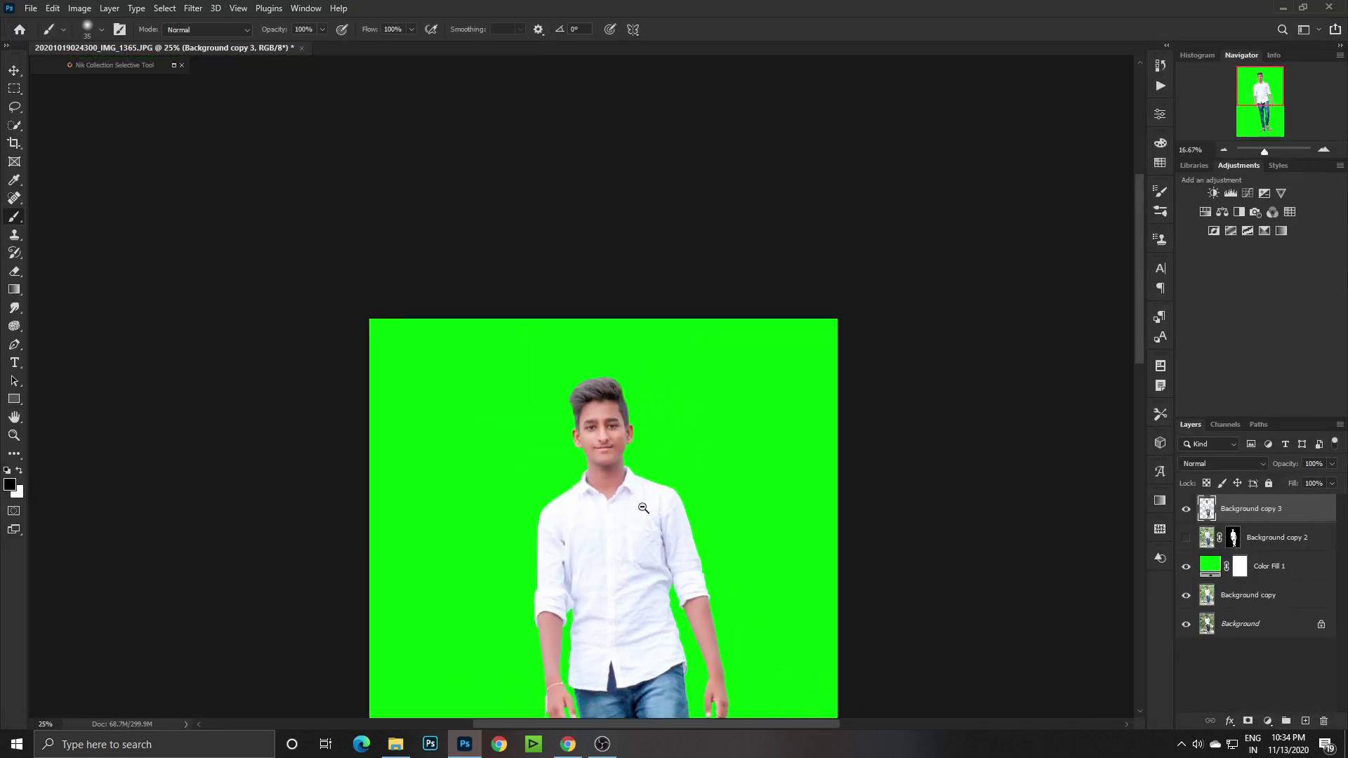
drag(617, 504, 616, 278)
click(14, 307)
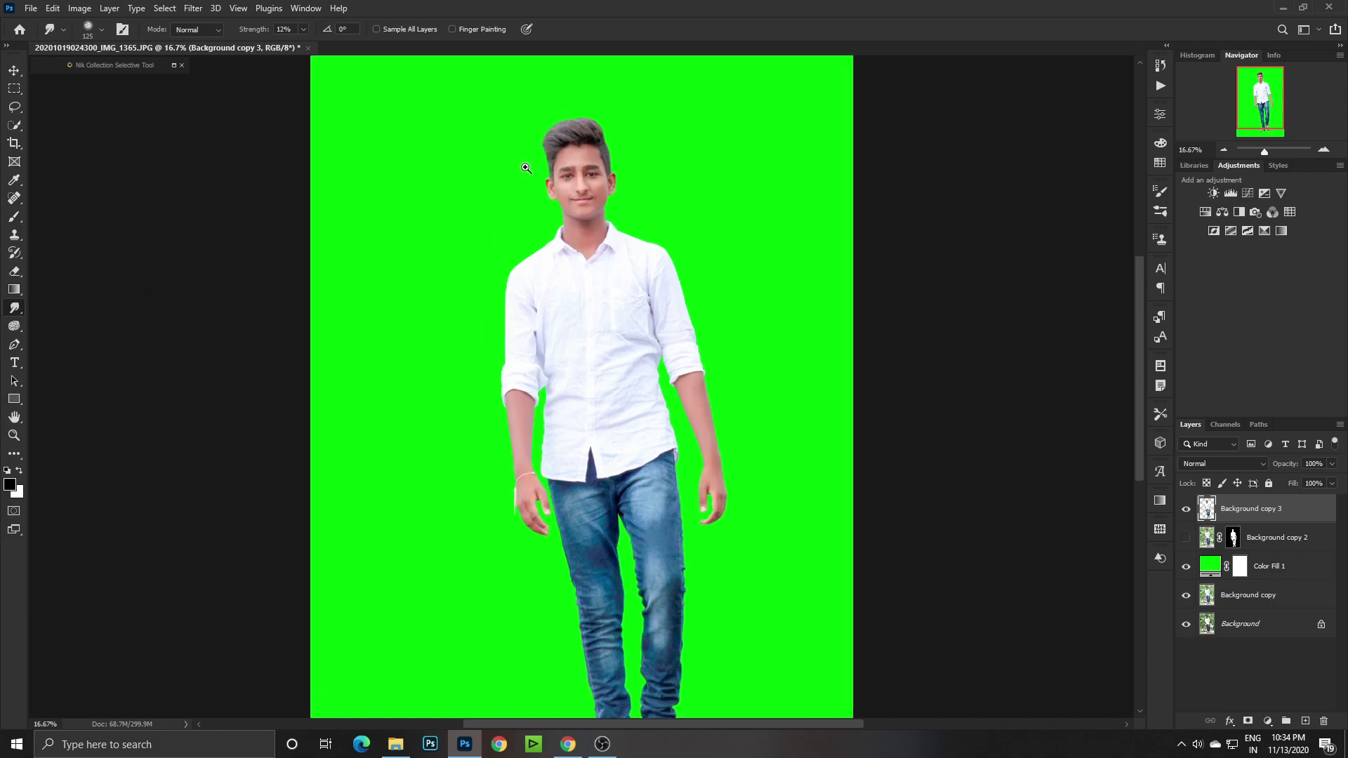
scroll(520, 172, up, 3)
drag(590, 70, 590, 269)
scroll(590, 270, up, 2)
scroll(595, 297, up, 2)
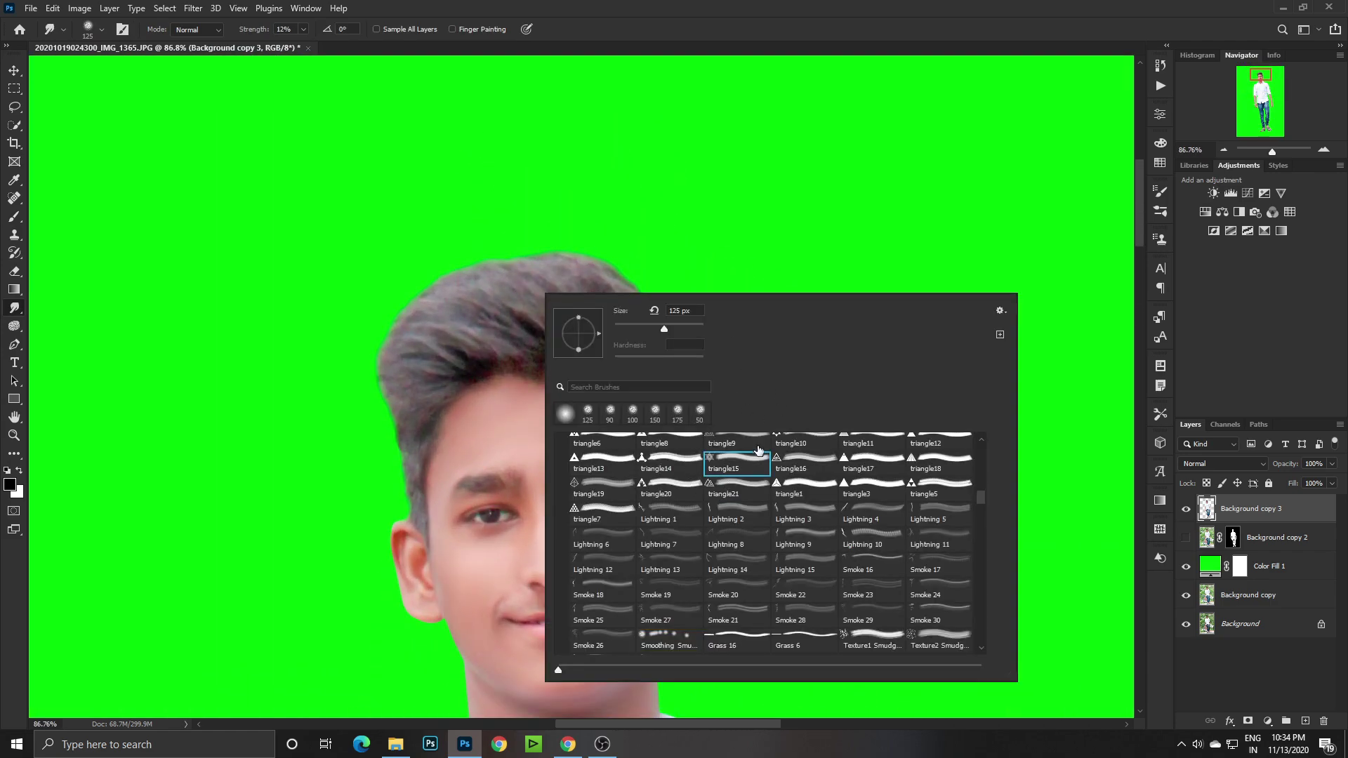
drag(981, 497, 980, 457)
double_click(831, 518)
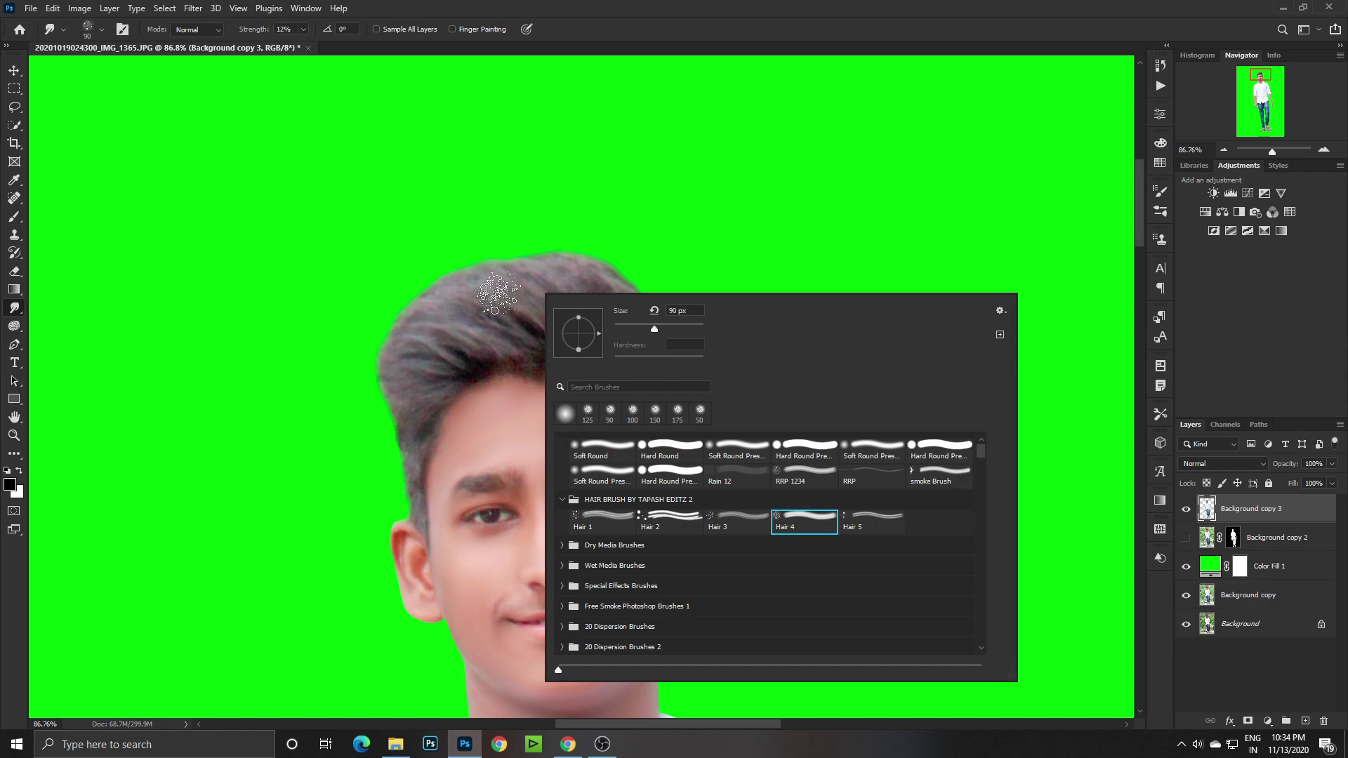
At 51% strength, smudge hair strands outward from the right, top and left edges.
click(303, 29)
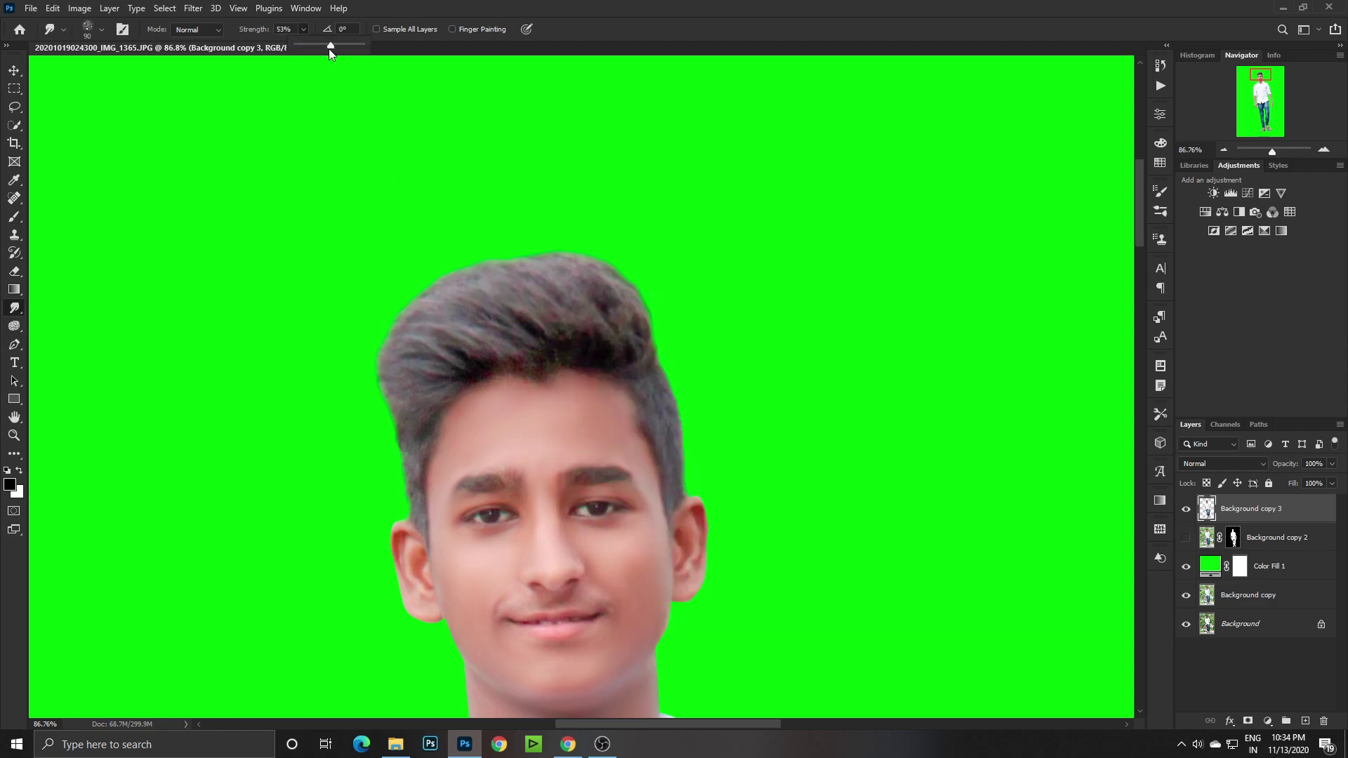
key(bracketleft)
key(bracketleft)
click(643, 342)
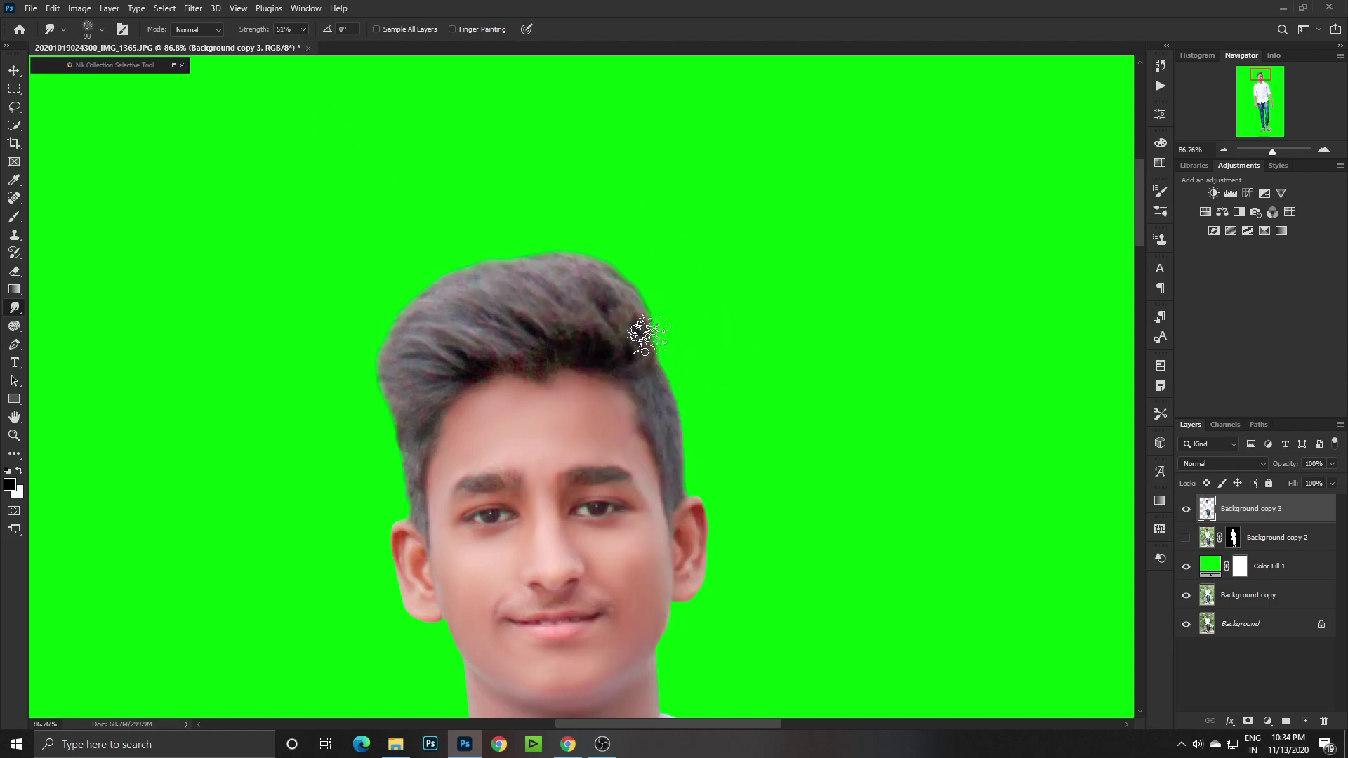
drag(644, 346, 667, 292)
key(bracketright)
key(bracketright)
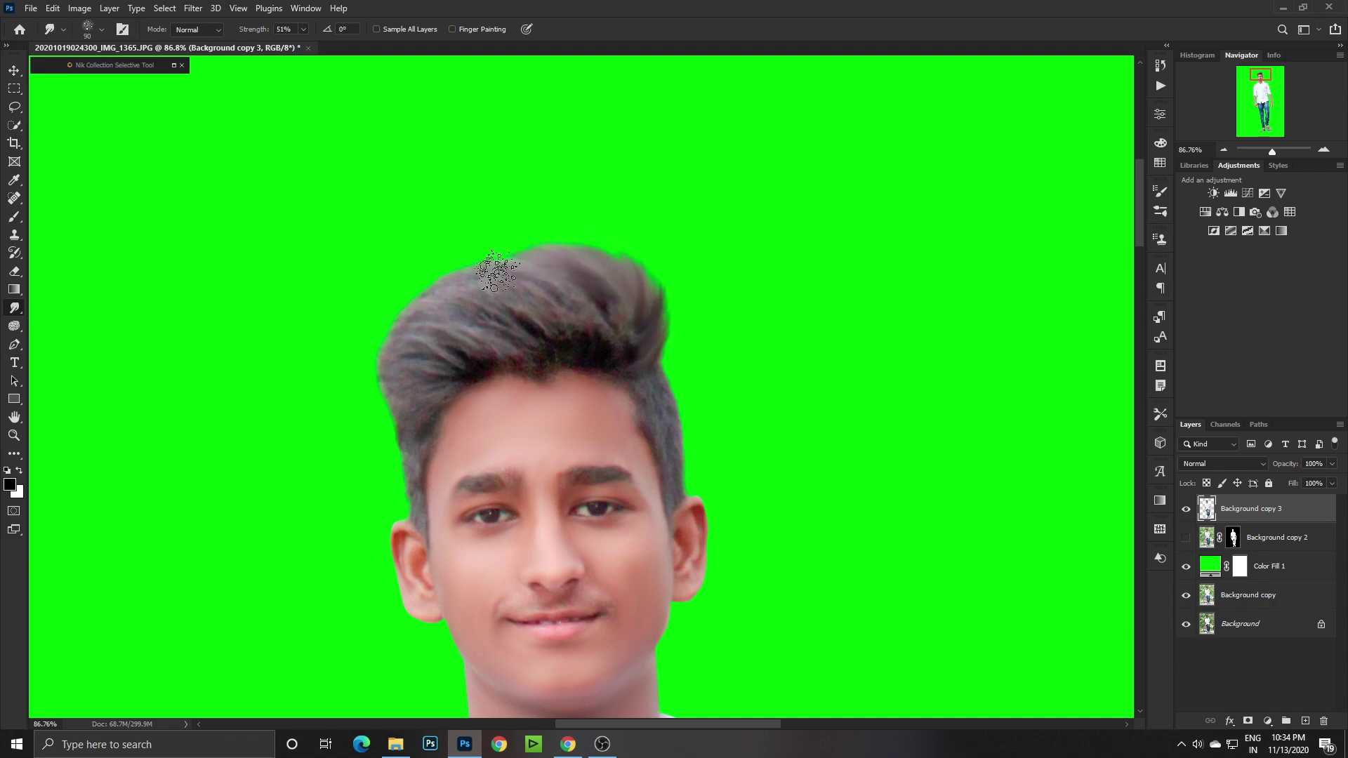
mouse_move(487, 264)
mouse_down()
mouse_move(607, 259)
mouse_move(434, 261)
mouse_up()
drag(340, 372, 440, 307)
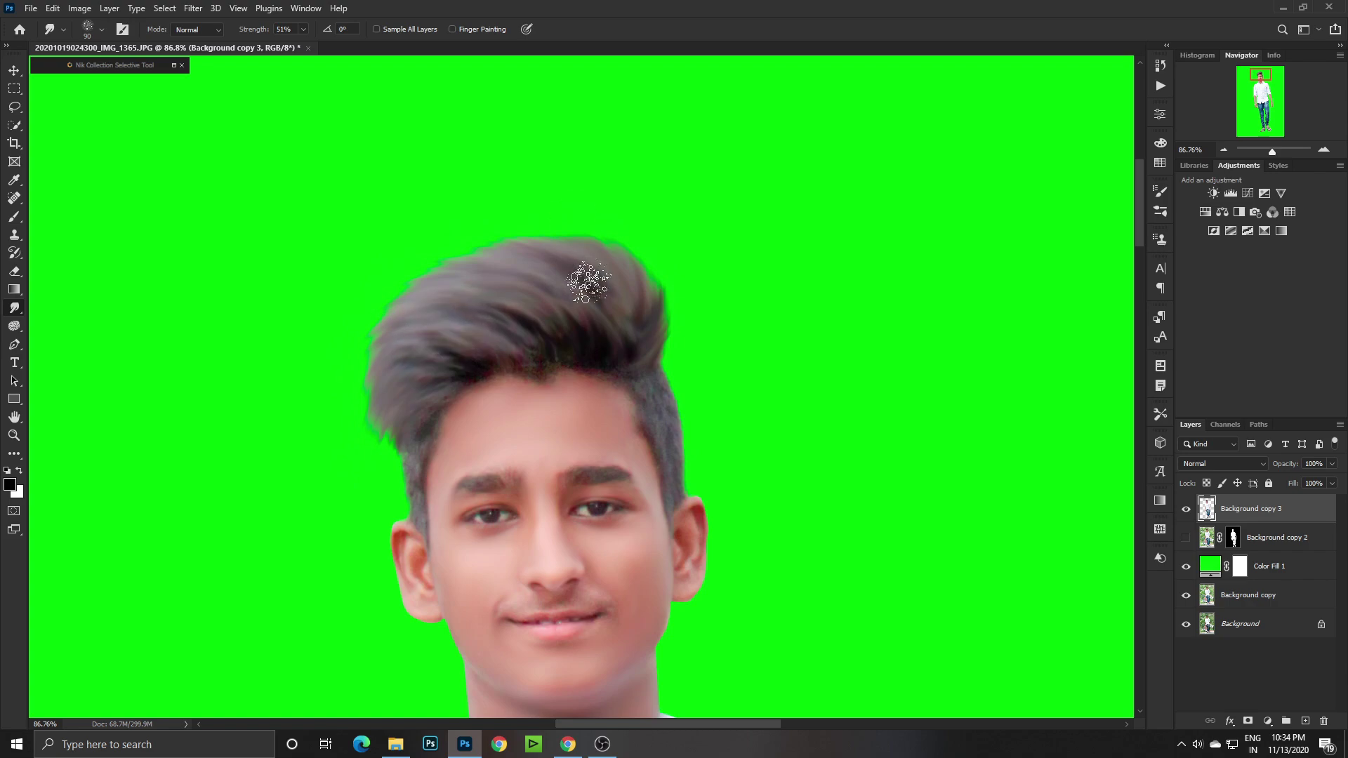
Extend the hair's upper-right edge outward, then reopen the Liquify filter.
scroll(495, 294, down, 1)
drag(604, 288, 599, 275)
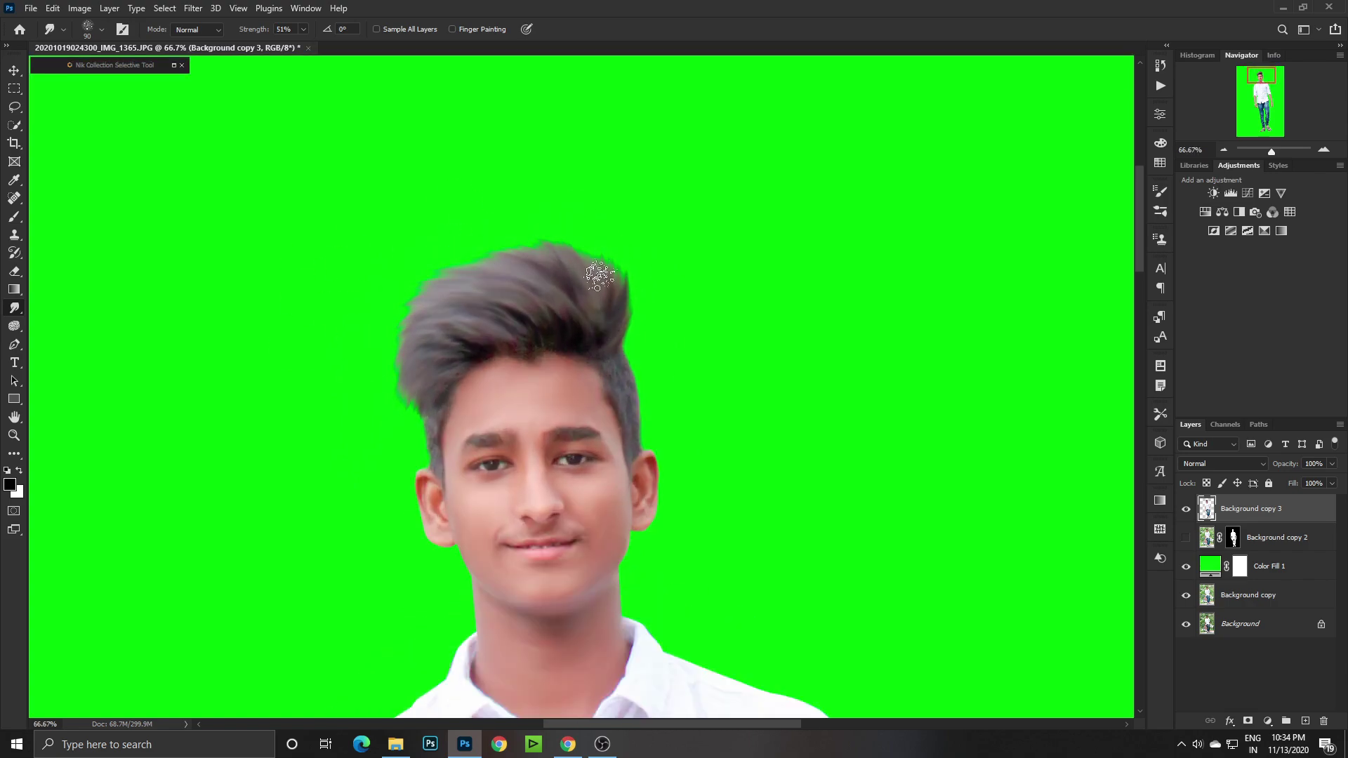
scroll(398, 280, down, 2)
click(193, 8)
click(218, 137)
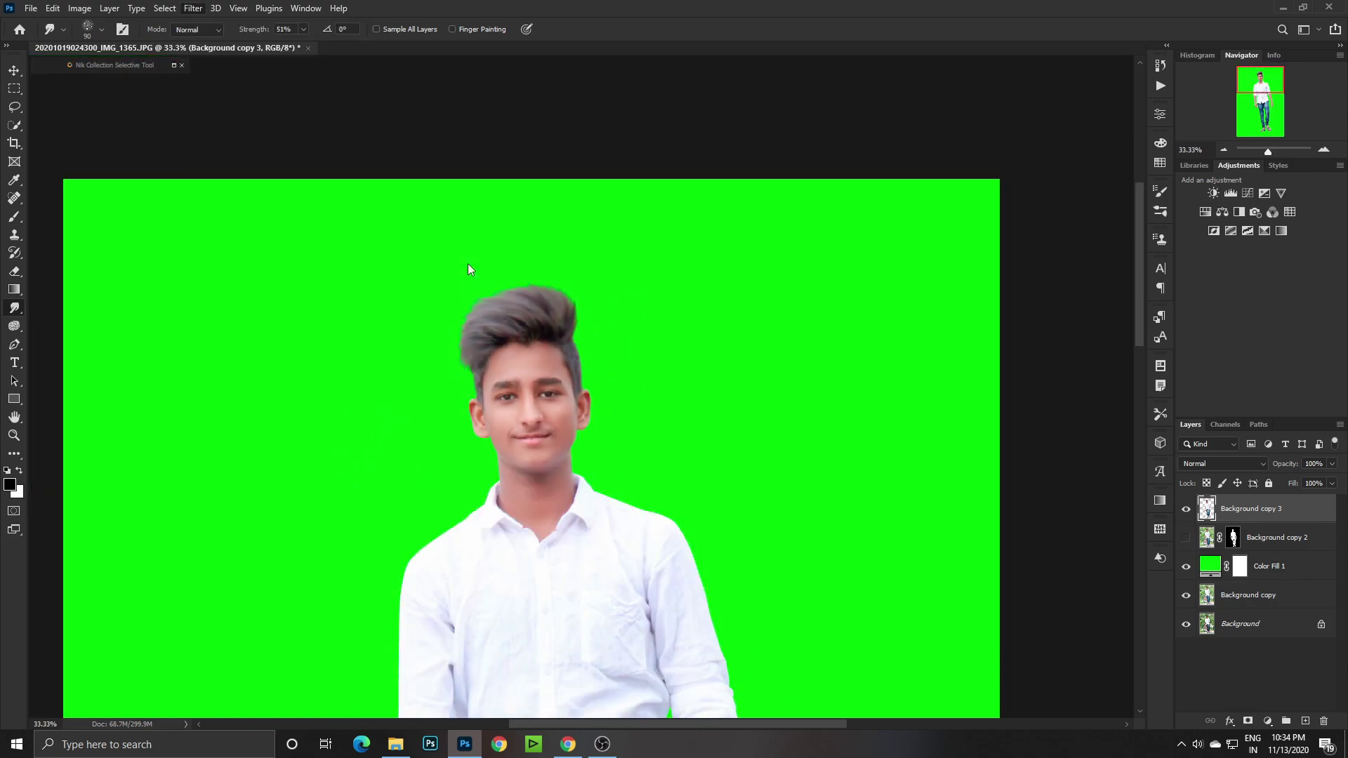
Apply a second Liquify pass for a taller quiff, then open the Camera Raw filter.
scroll(530, 183, up, 2)
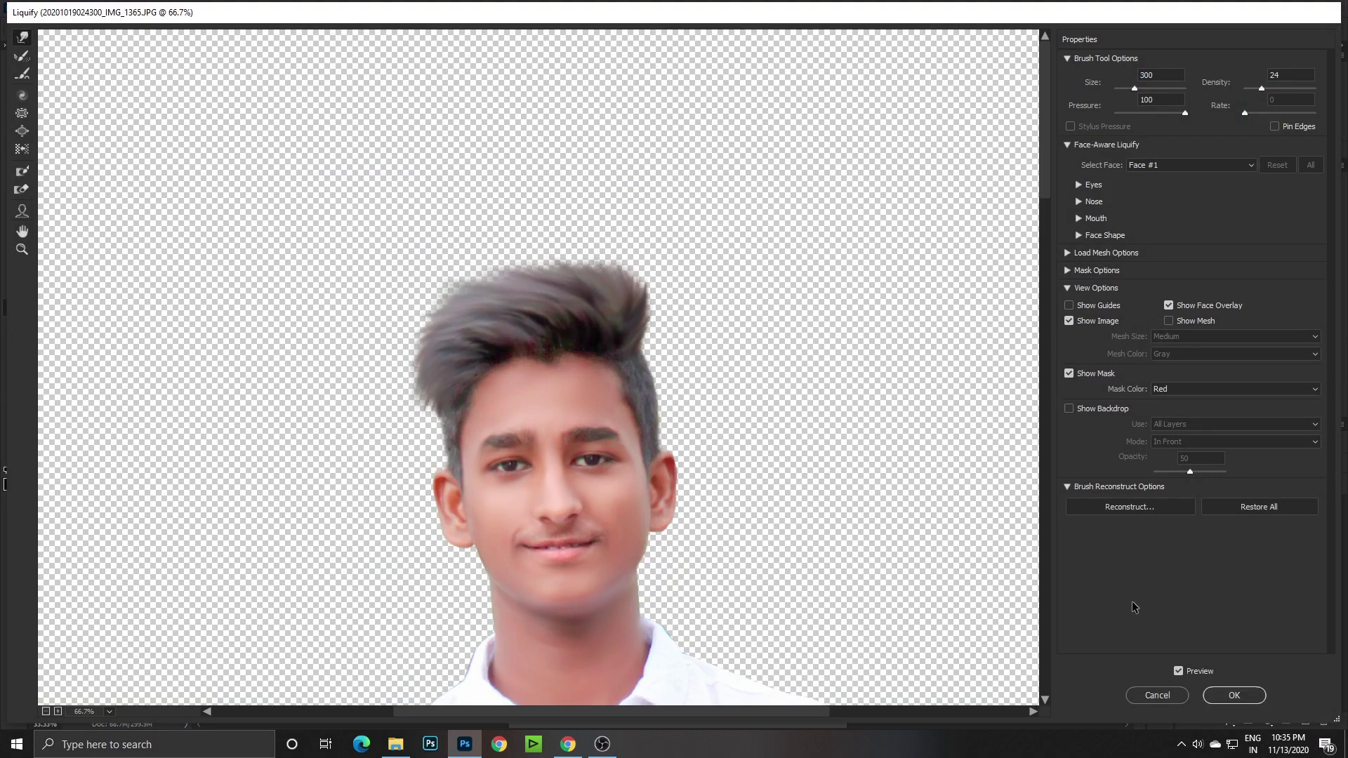
click(1221, 695)
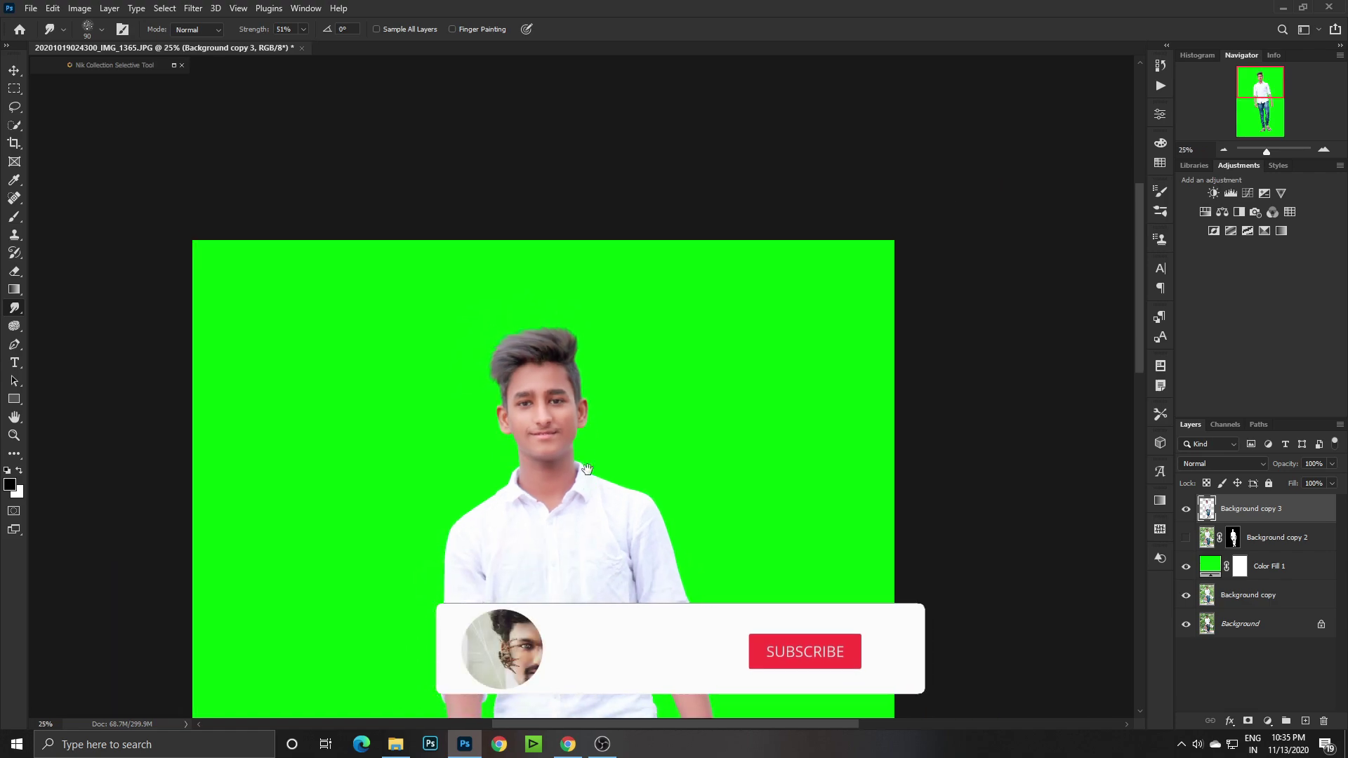
alt+click(604, 344)
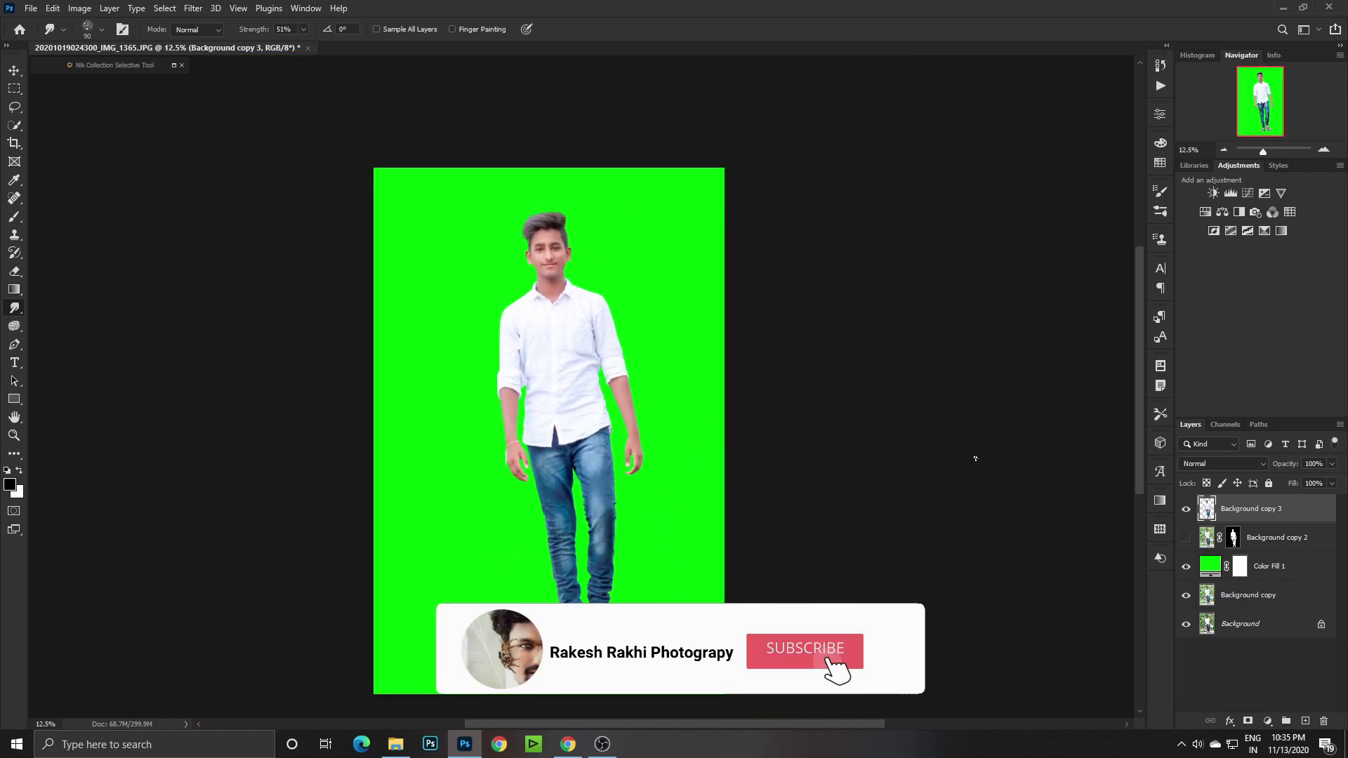
click(193, 8)
click(213, 114)
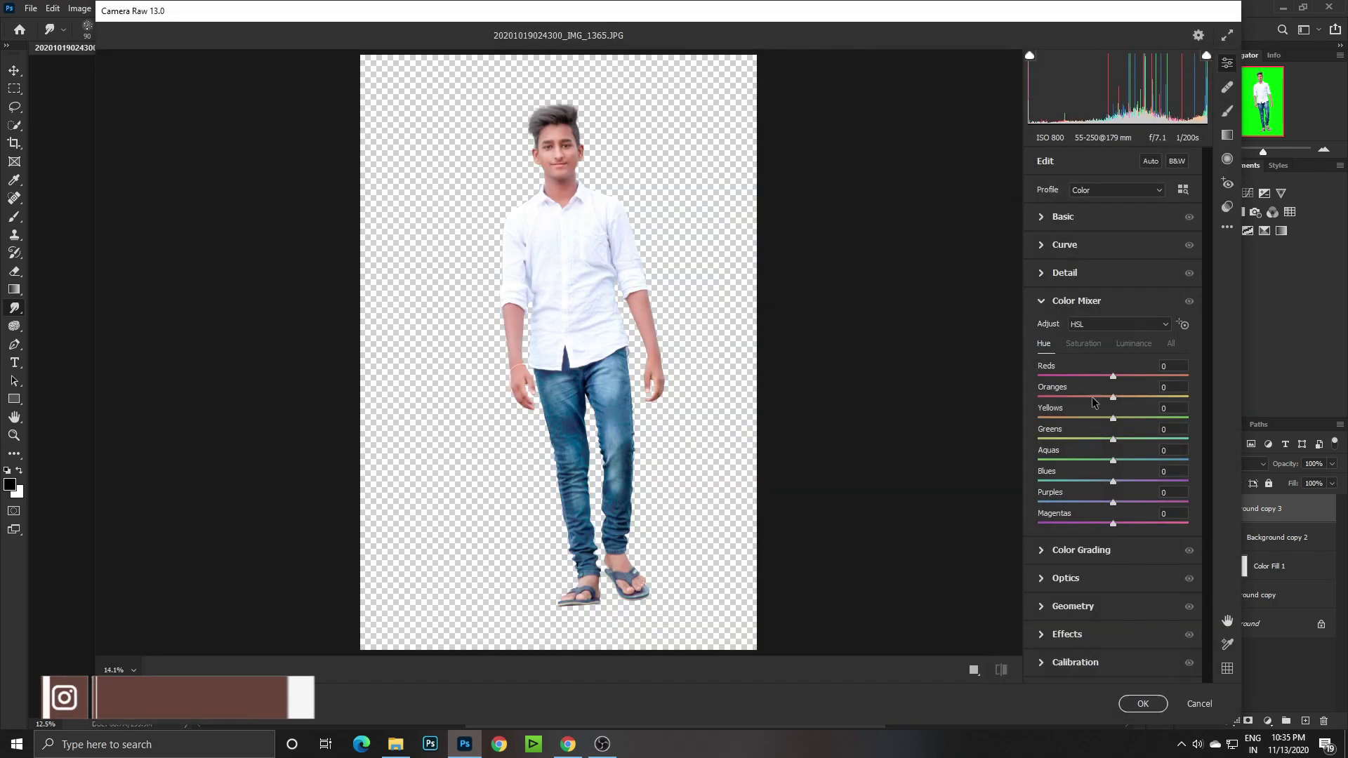
In Camera Raw Basic, set Blacks to -36 and Exposure to +0.15.
click(1071, 224)
click(1083, 431)
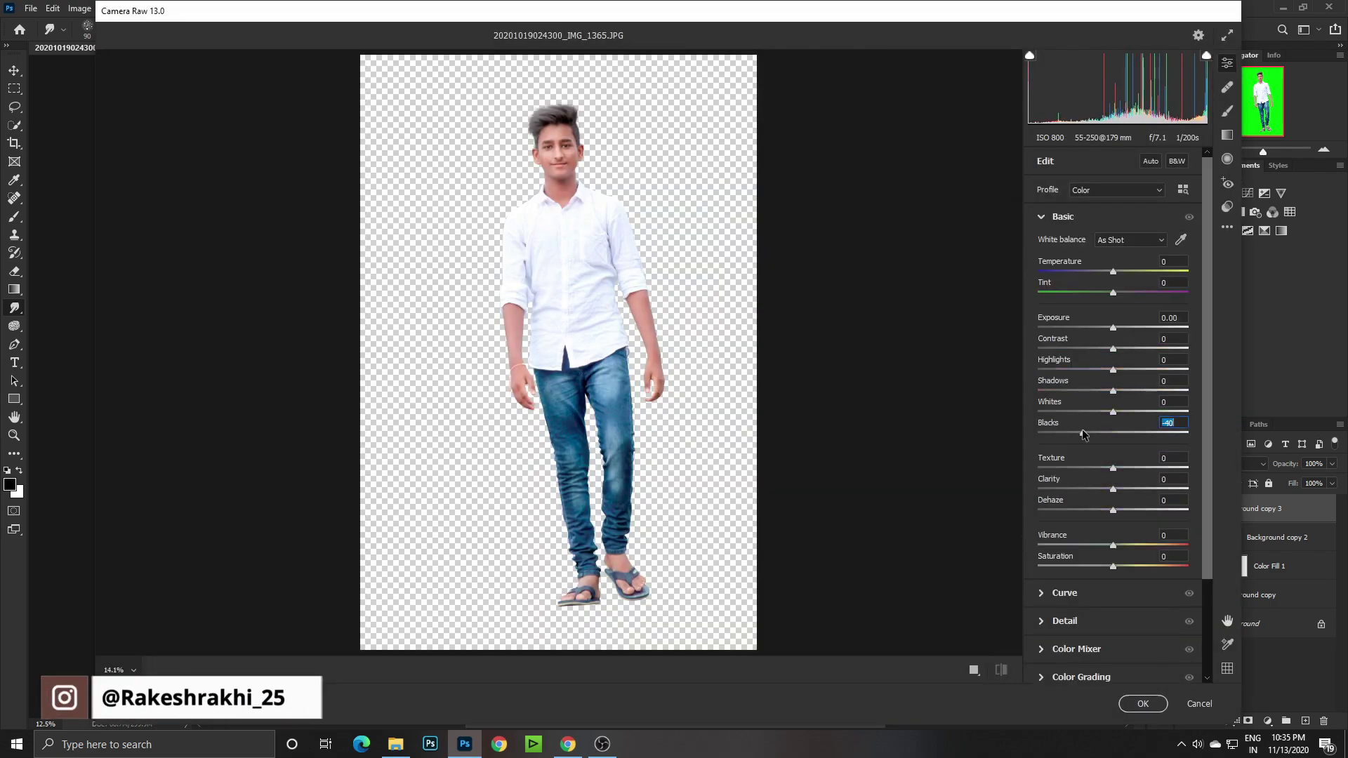
click(1115, 328)
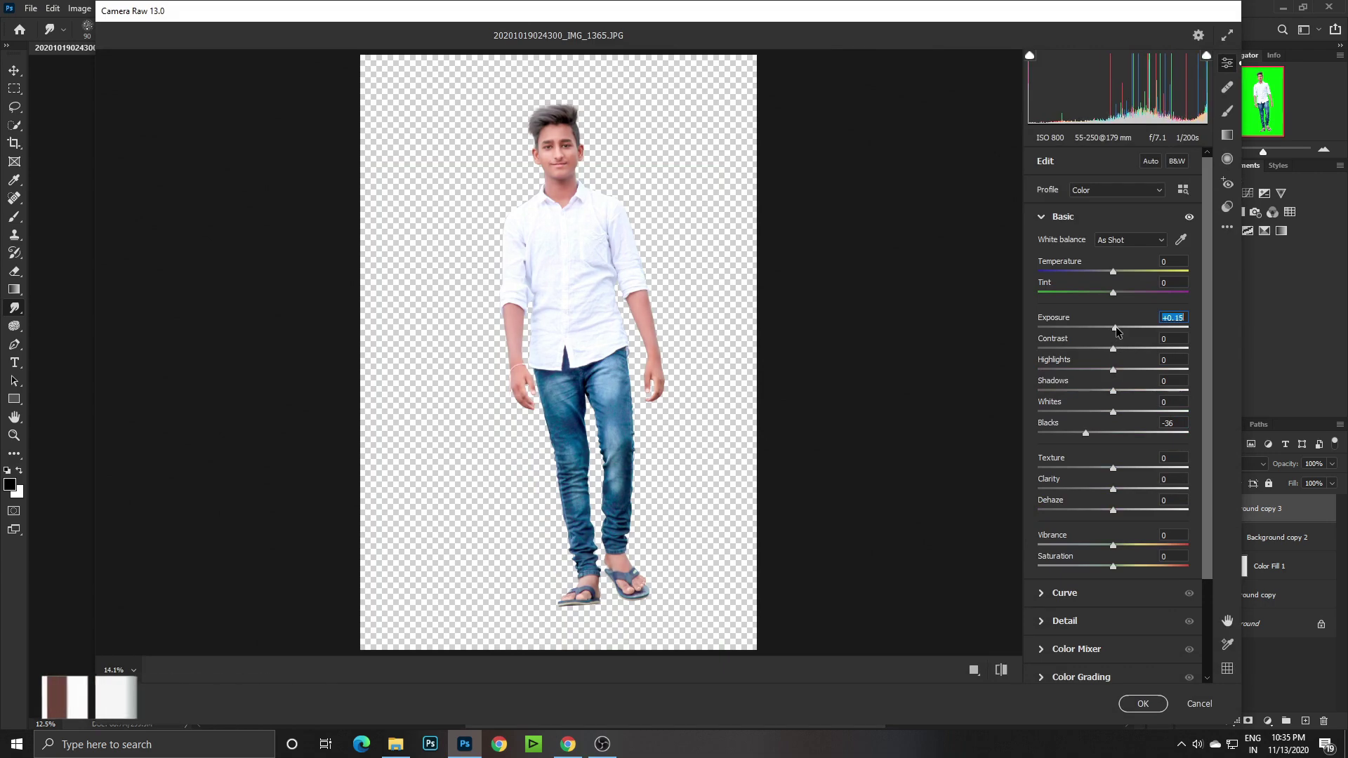
click(1142, 703)
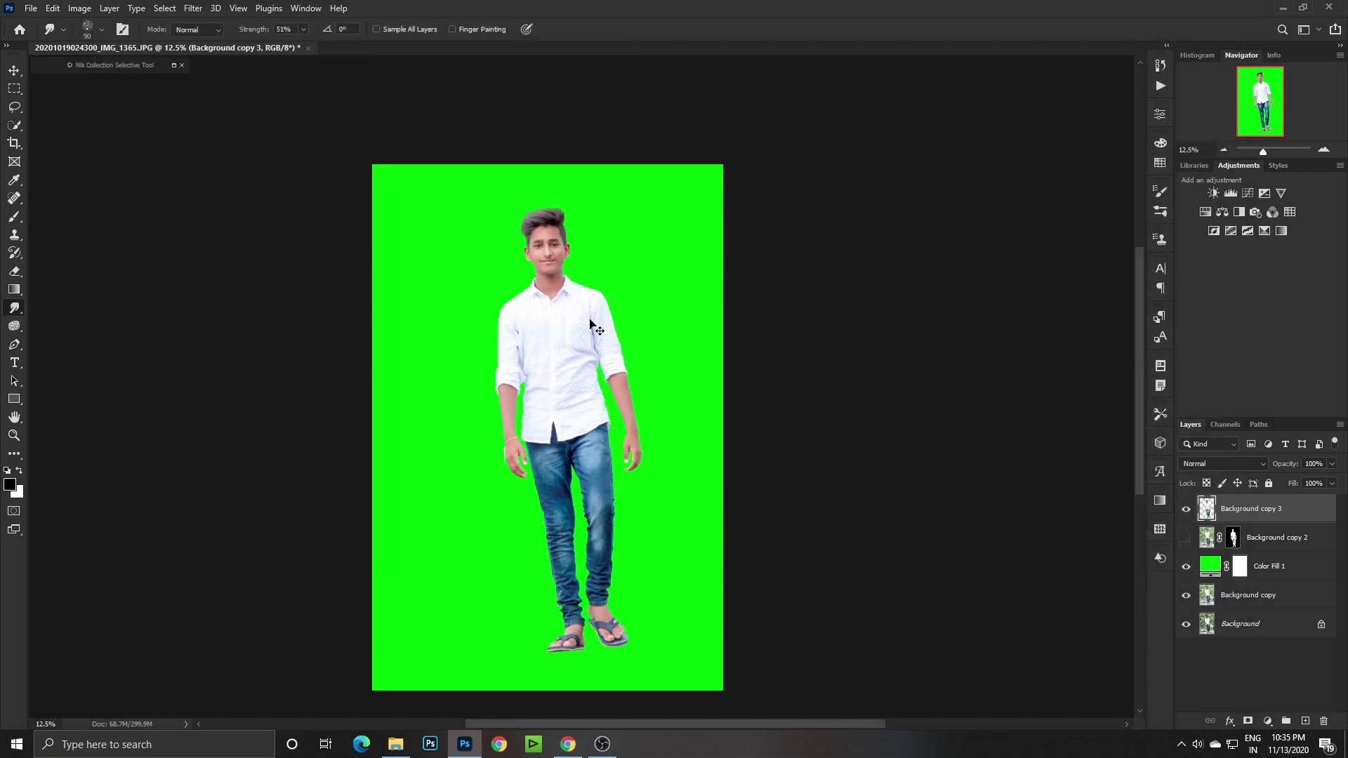
Try rotating the boy with Free Transform, then cancel the rotation.
key(ctrl+t)
mouse_move(680, 383)
mouse_down()
mouse_move(683, 399)
mouse_move(658, 392)
mouse_up()
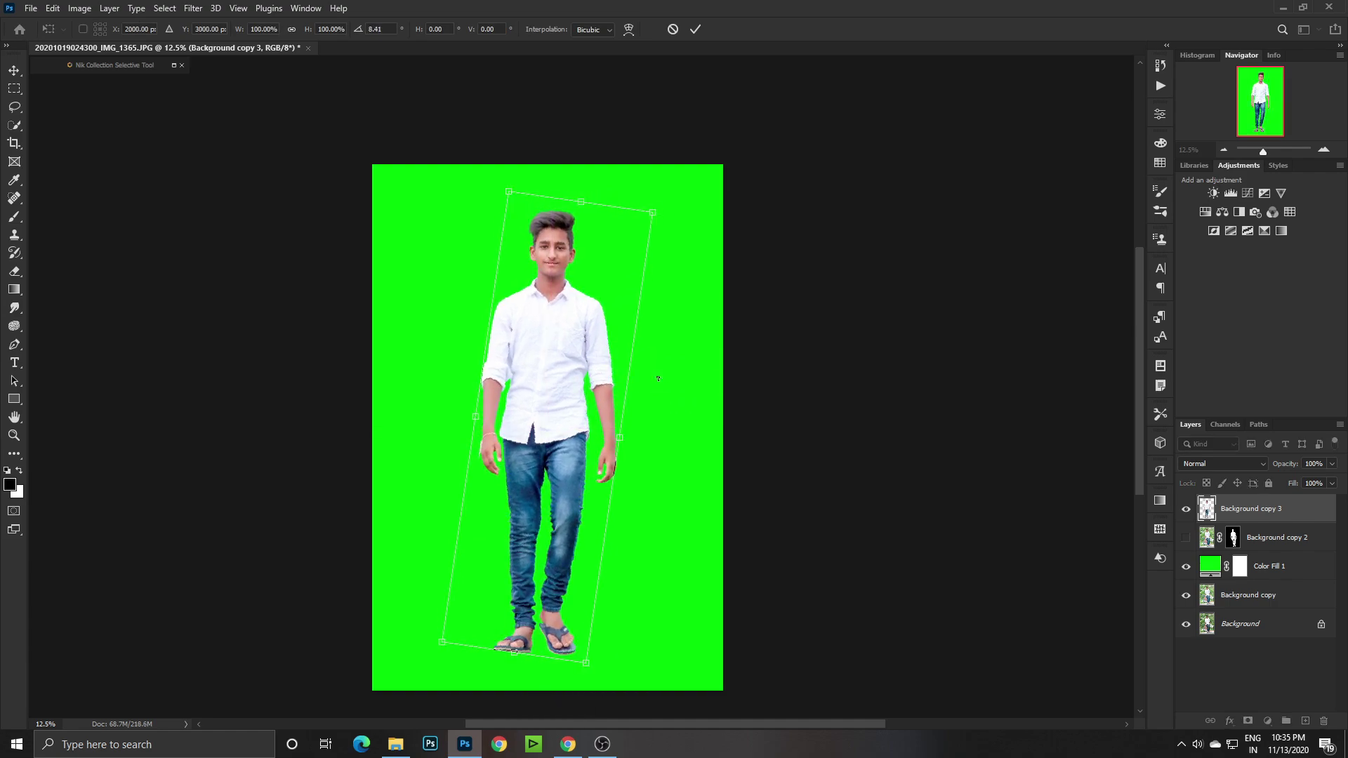
key(Escape)
key(r)
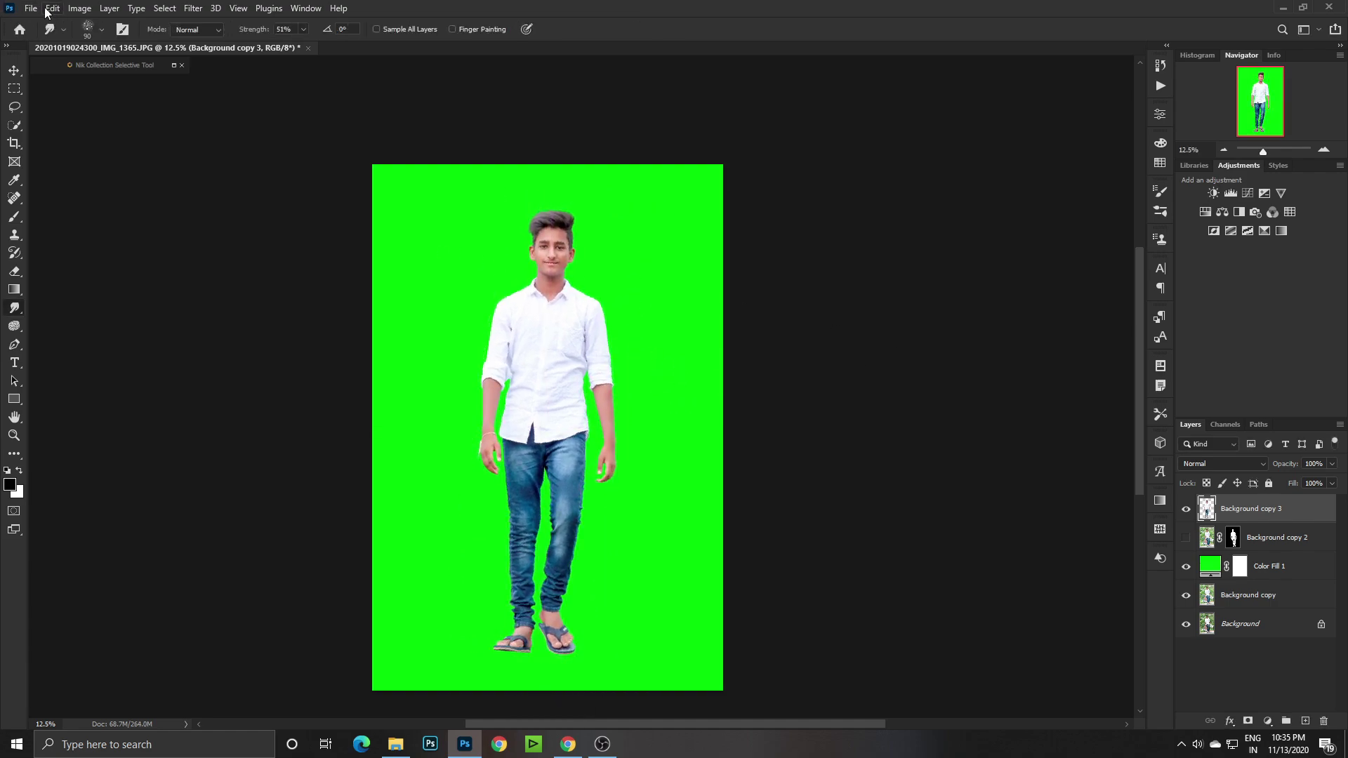
click(31, 8)
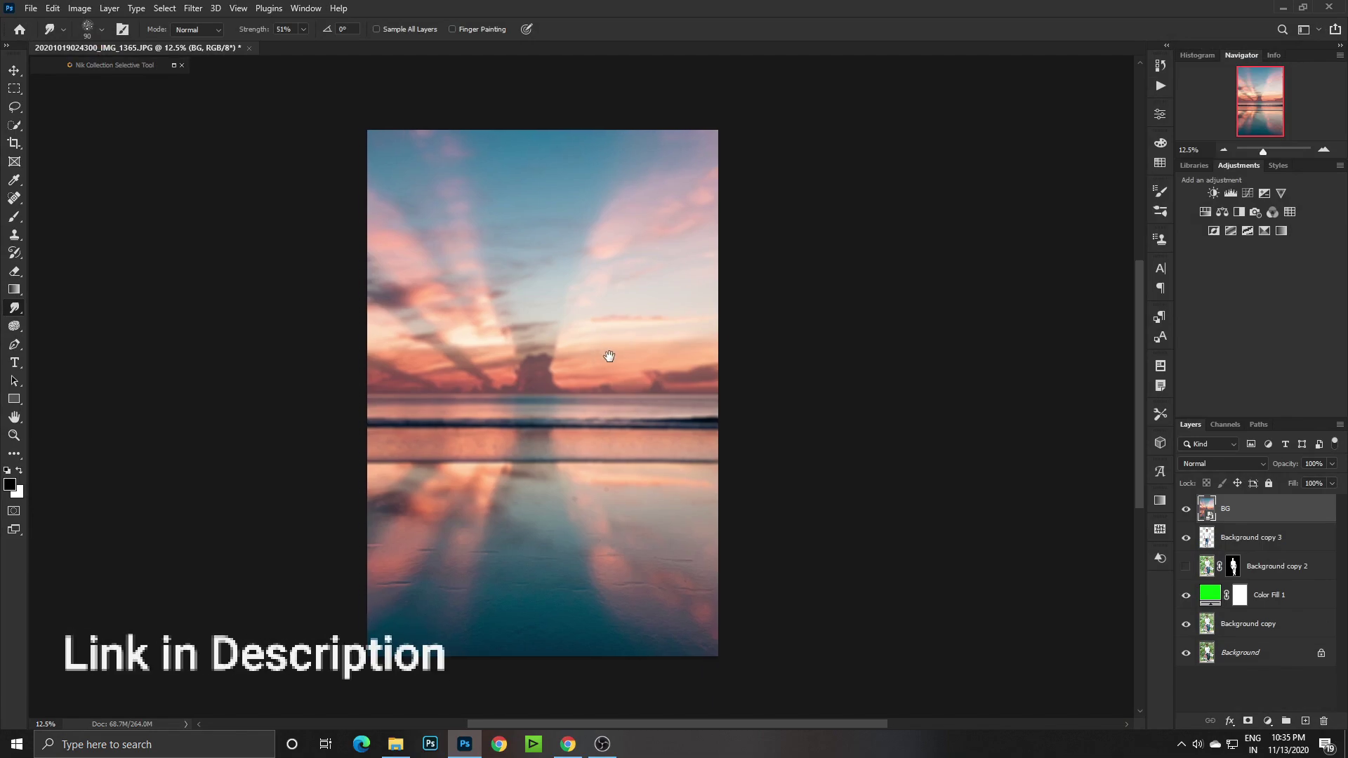
Move the sunset BG layer below the boy and rasterize it.
drag(1253, 518, 1253, 540)
right_click(1253, 537)
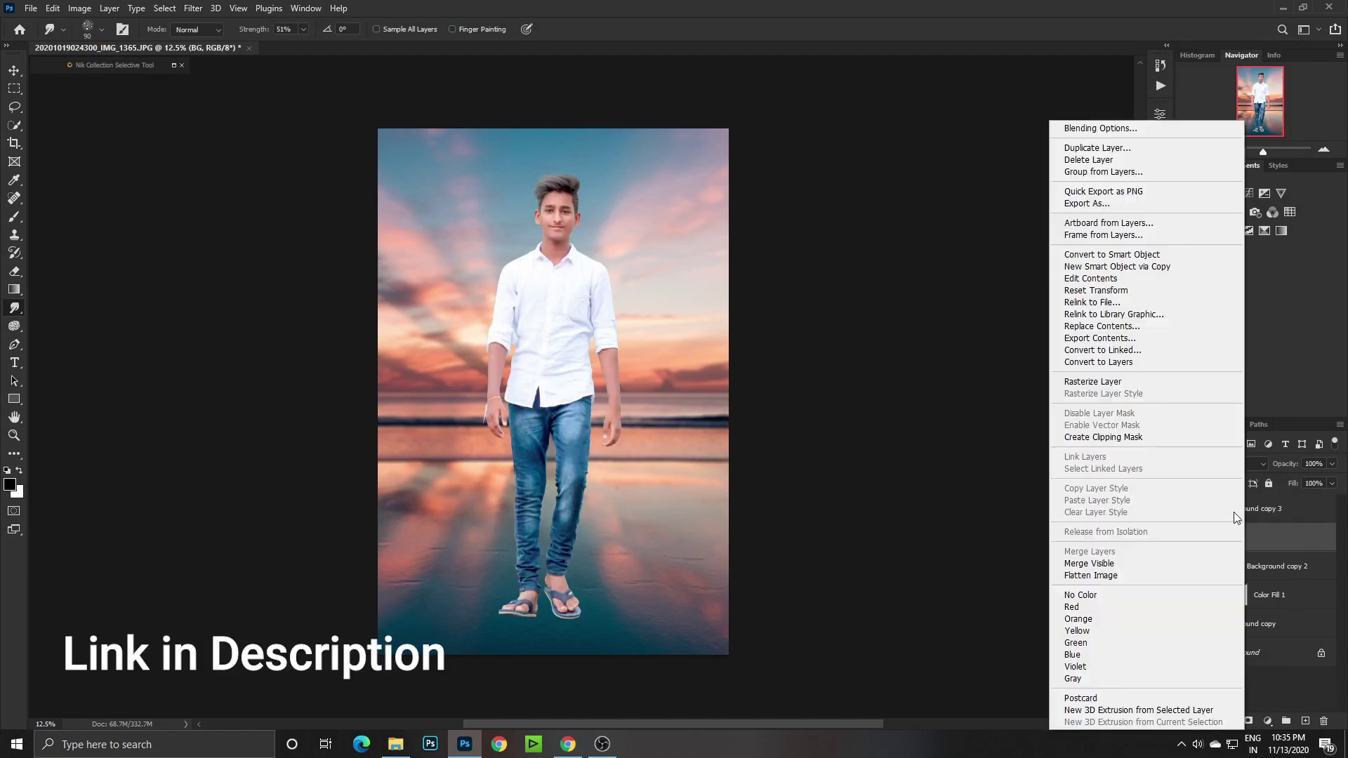
click(1120, 382)
Scale the boy to 82% and move him into place on the beach.
click(1249, 511)
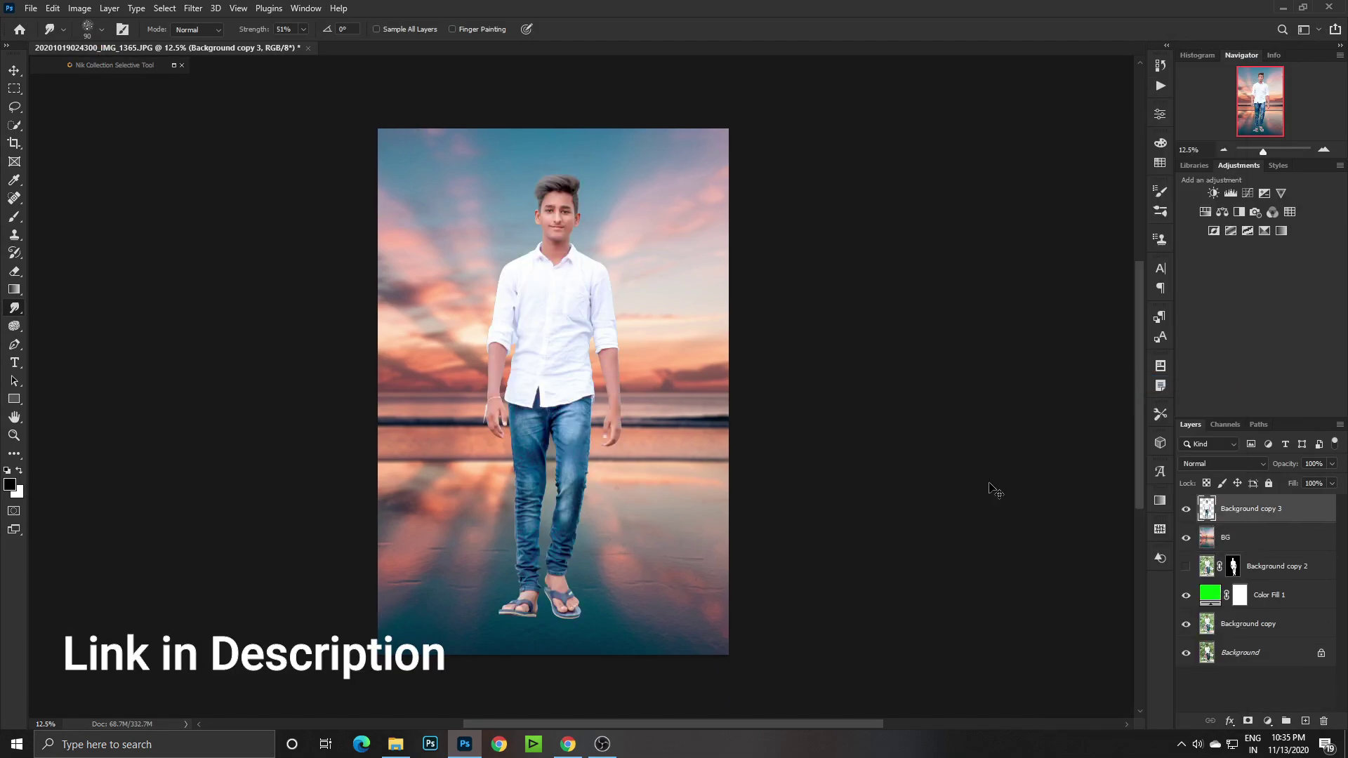
key(ctrl+t)
drag(622, 162, 610, 203)
drag(543, 349, 601, 352)
key(Return)
key(r)
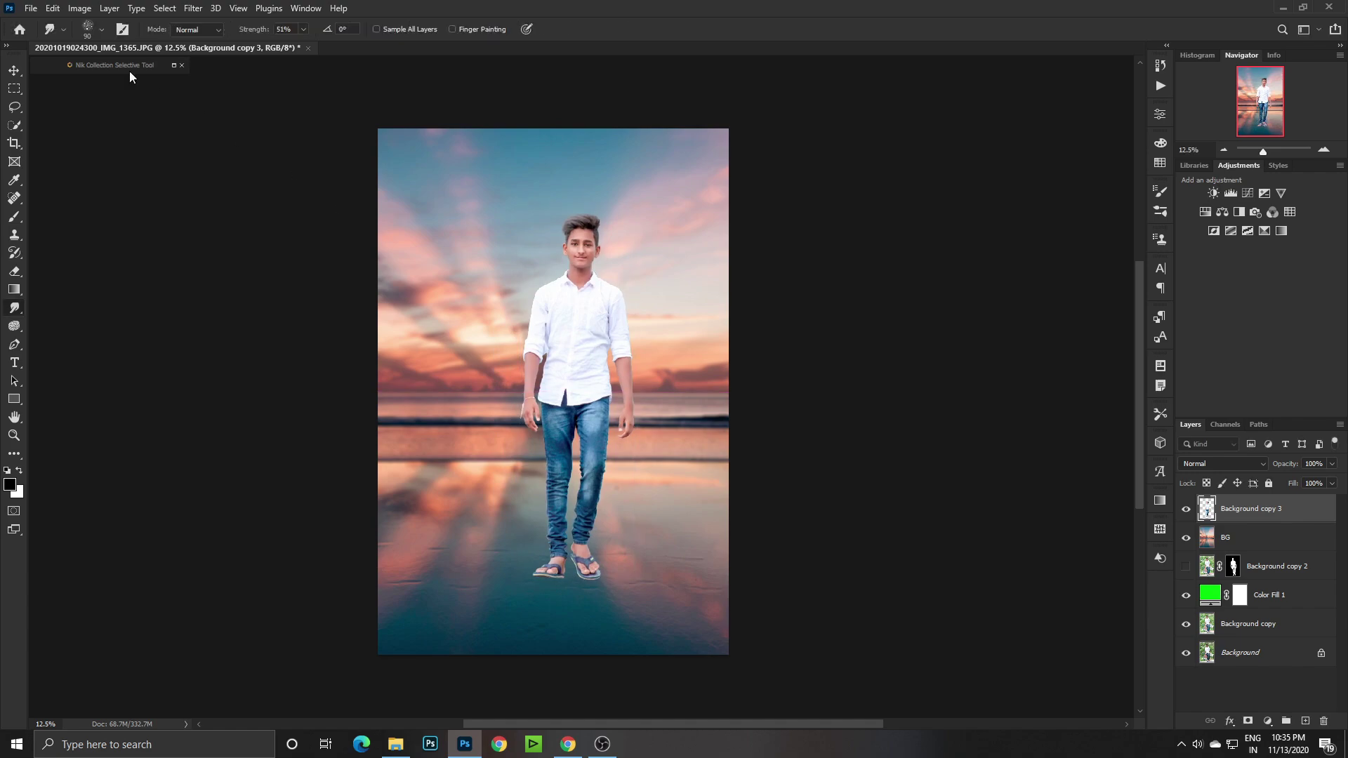
click(31, 8)
Place the girl image, scaled down and positioned beside the boy.
click(63, 291)
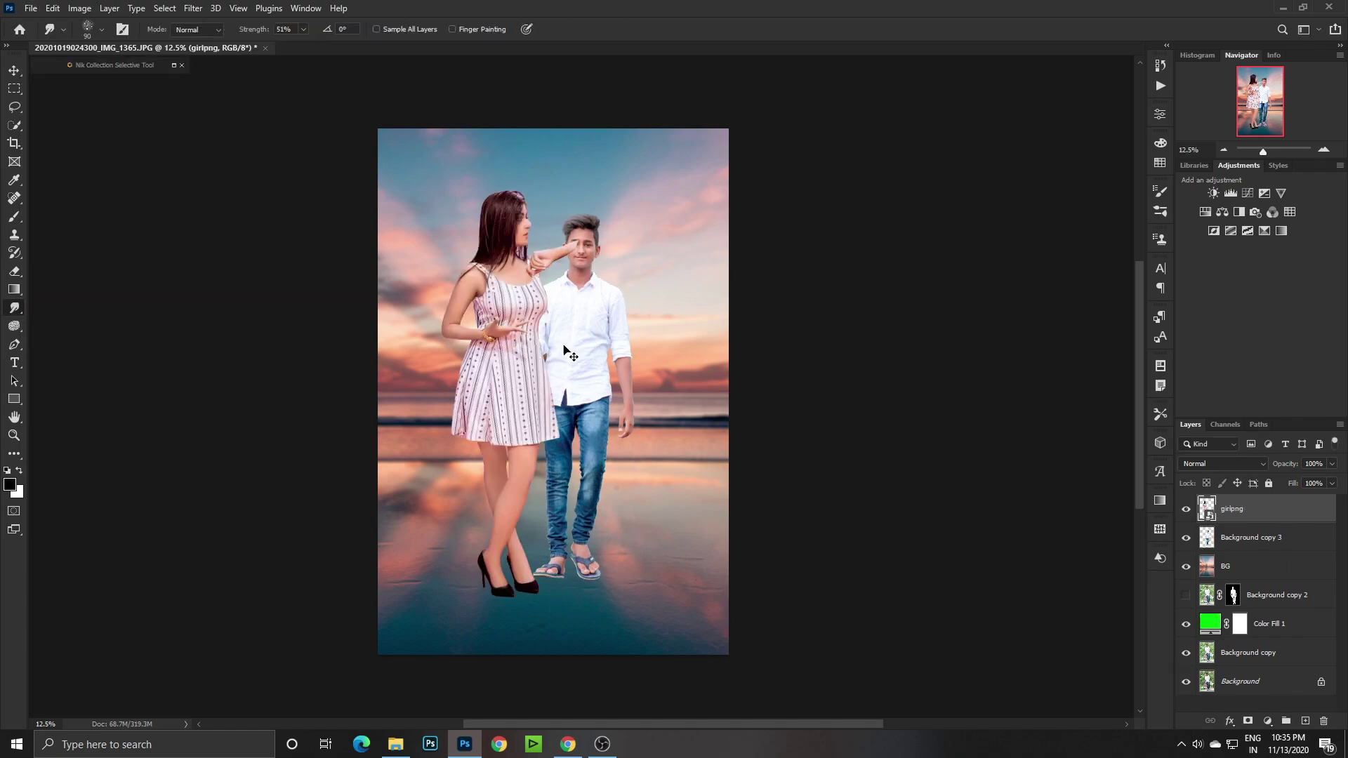
drag(727, 174, 698, 198)
drag(555, 379, 555, 421)
key(Return)
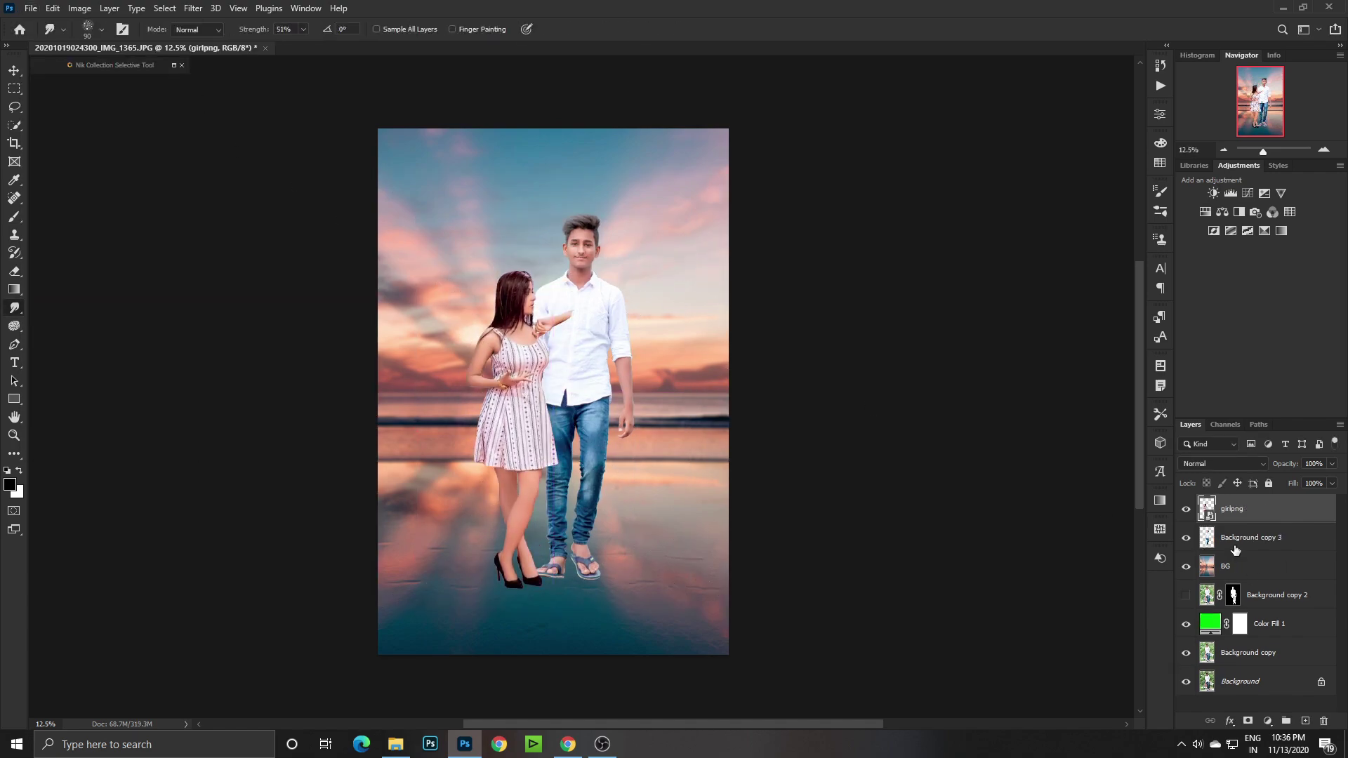
Resize the boy to about 90% and nudge him slightly lower.
click(1250, 537)
key(ctrl+t)
mouse_move(662, 202)
mouse_down()
mouse_move(618, 241)
mouse_move(622, 301)
mouse_move(640, 244)
mouse_up()
key(ctrl+plus)
key(ctrl+plus)
key(ctrl+plus)
drag(598, 358, 589, 352)
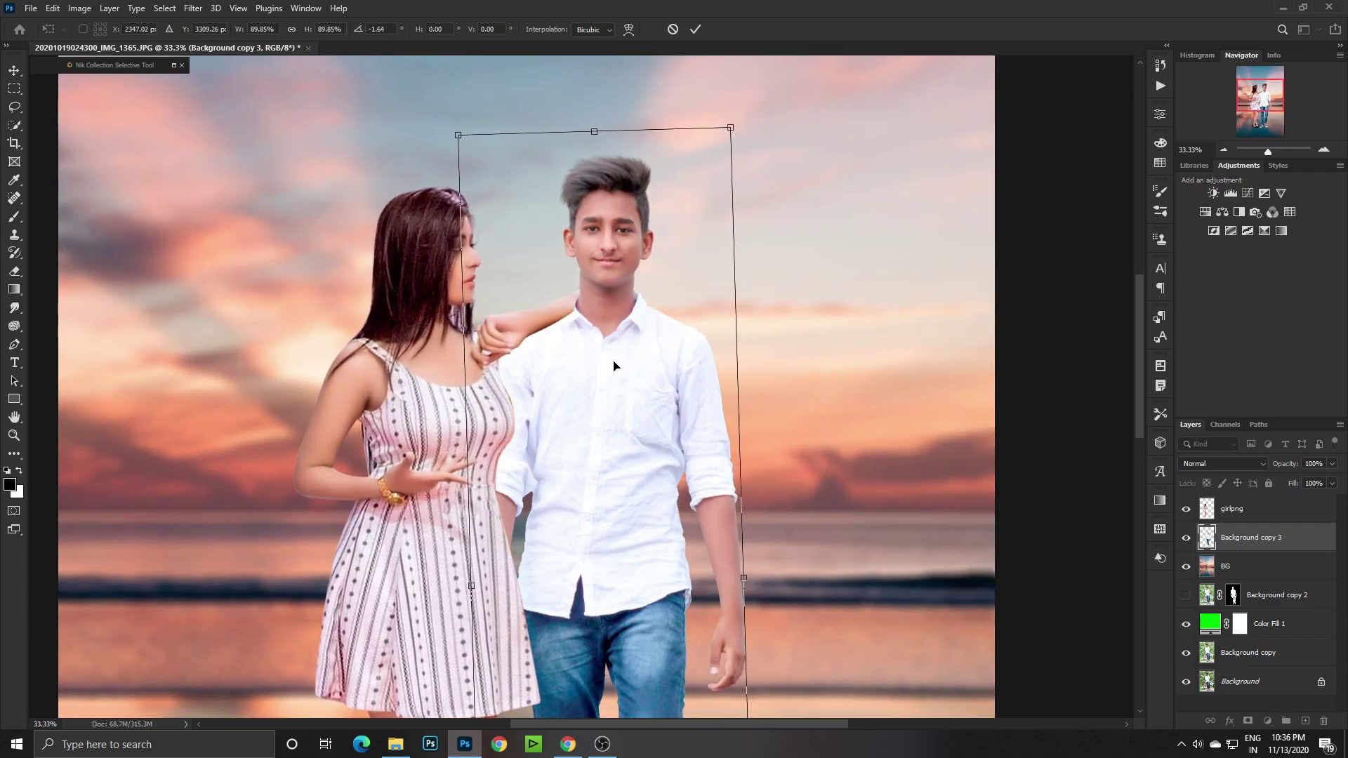
key(Down)
key(Down)
key(Down)
key(Down)
key(Down)
key(Down)
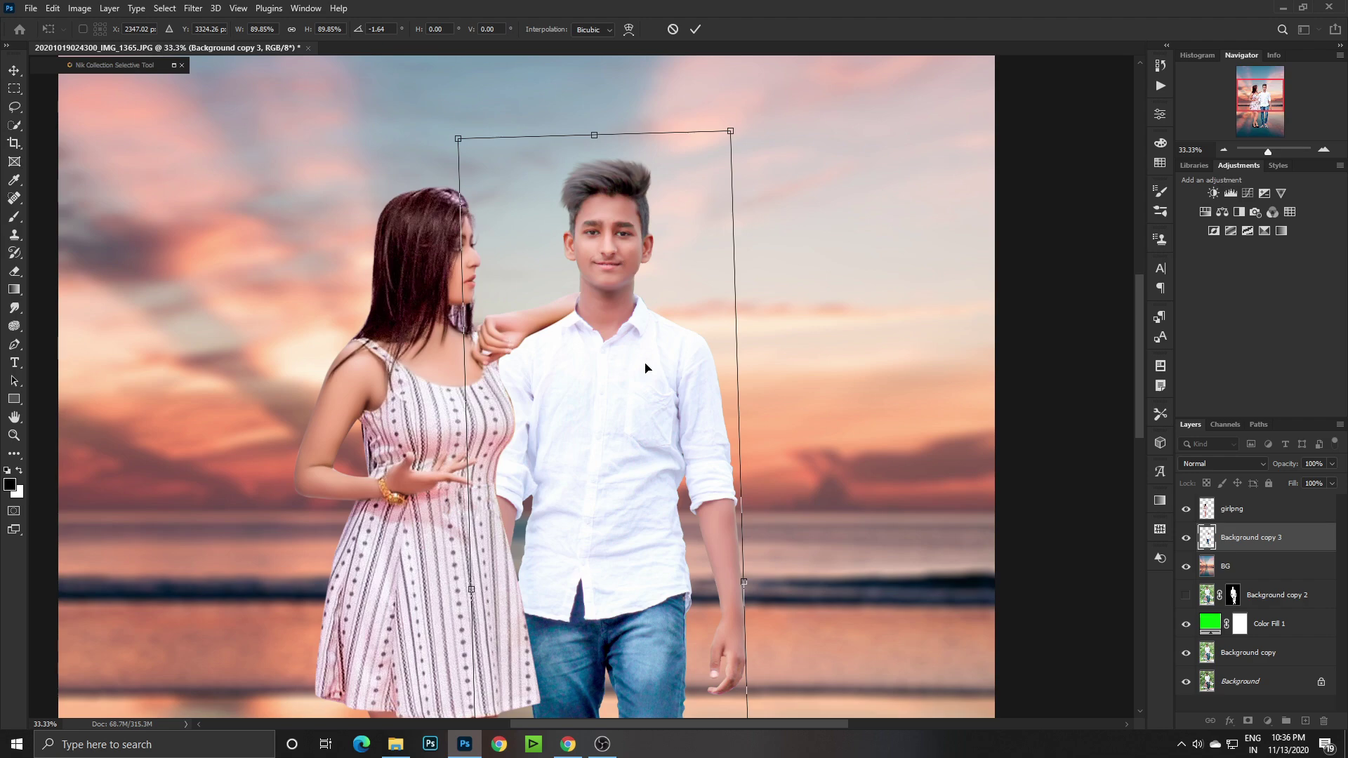
key(Return)
Drag the girlpng layer beneath the boy's layer so she stands behind him.
key(r)
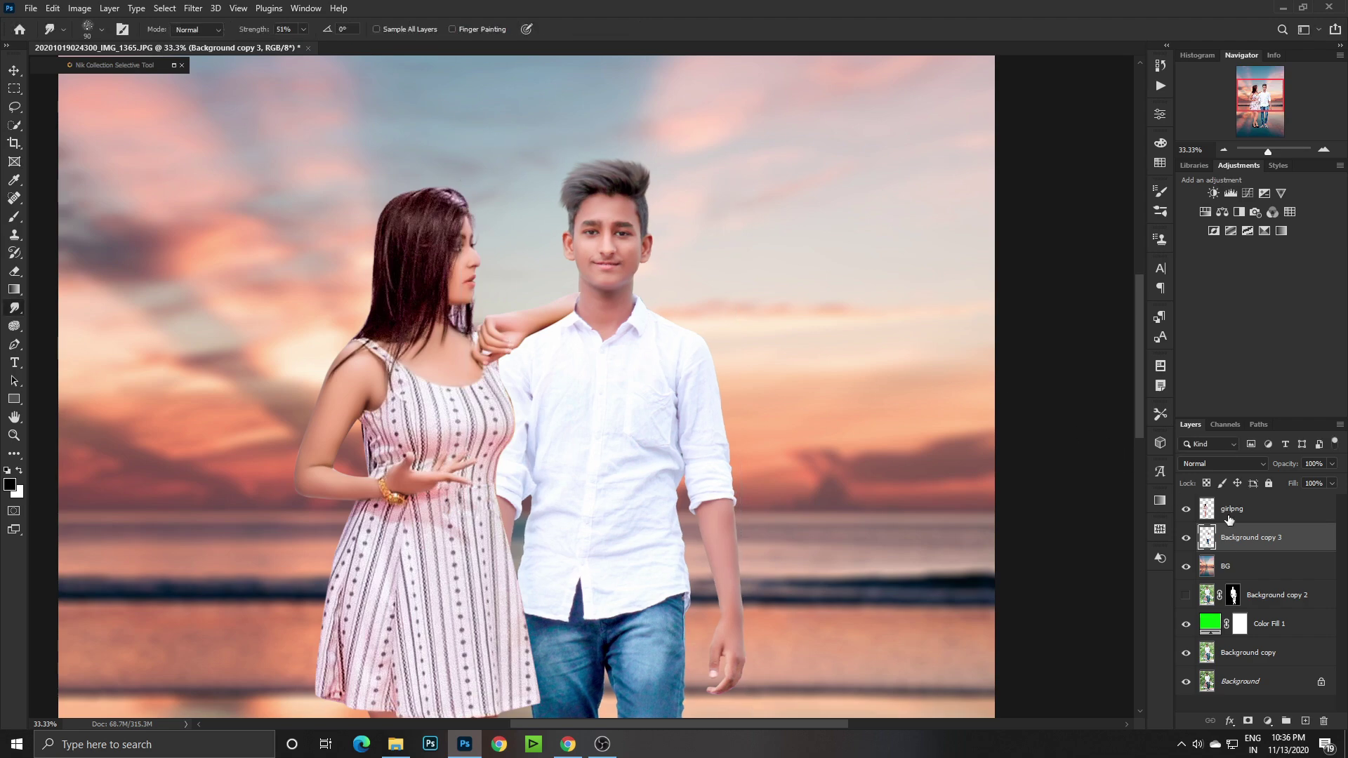
drag(1229, 520, 1229, 555)
scroll(590, 414, down, 1)
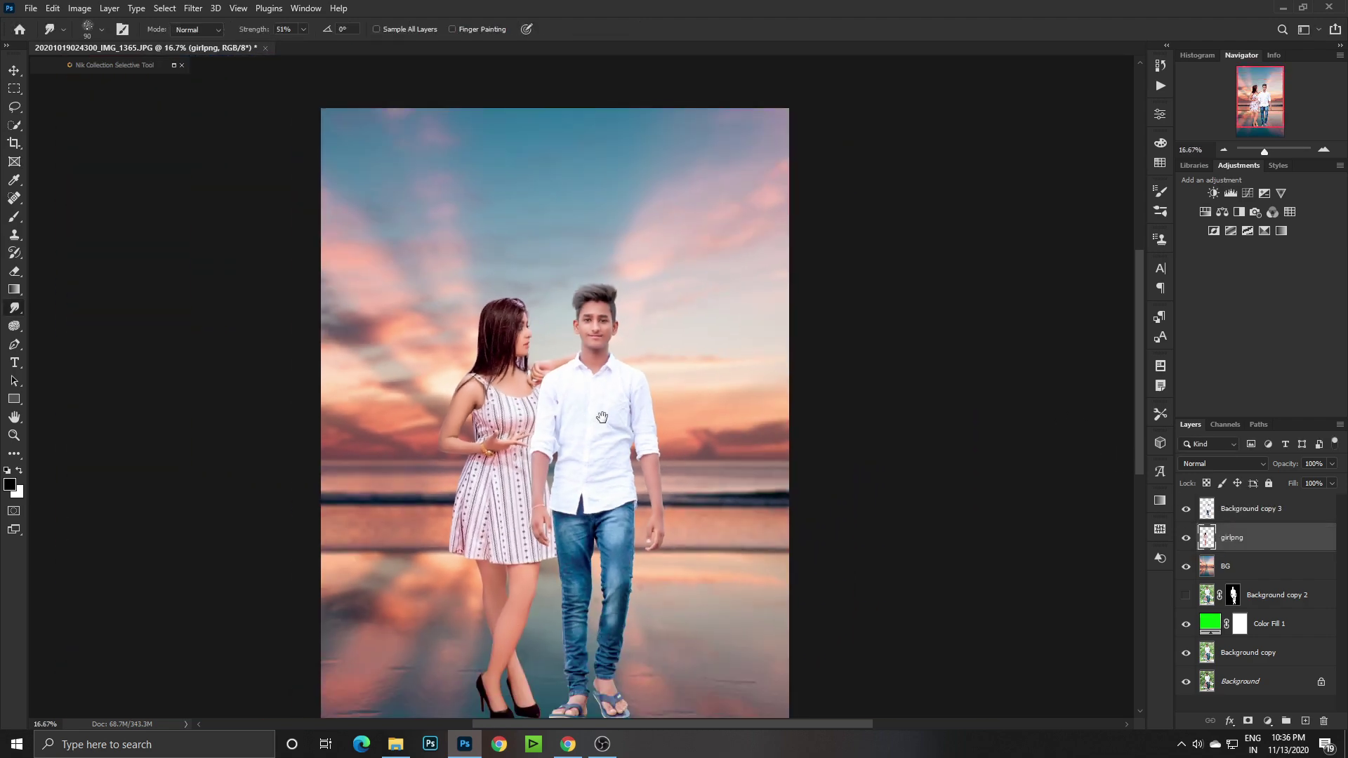
drag(601, 417, 602, 368)
scroll(600, 389, down, 1)
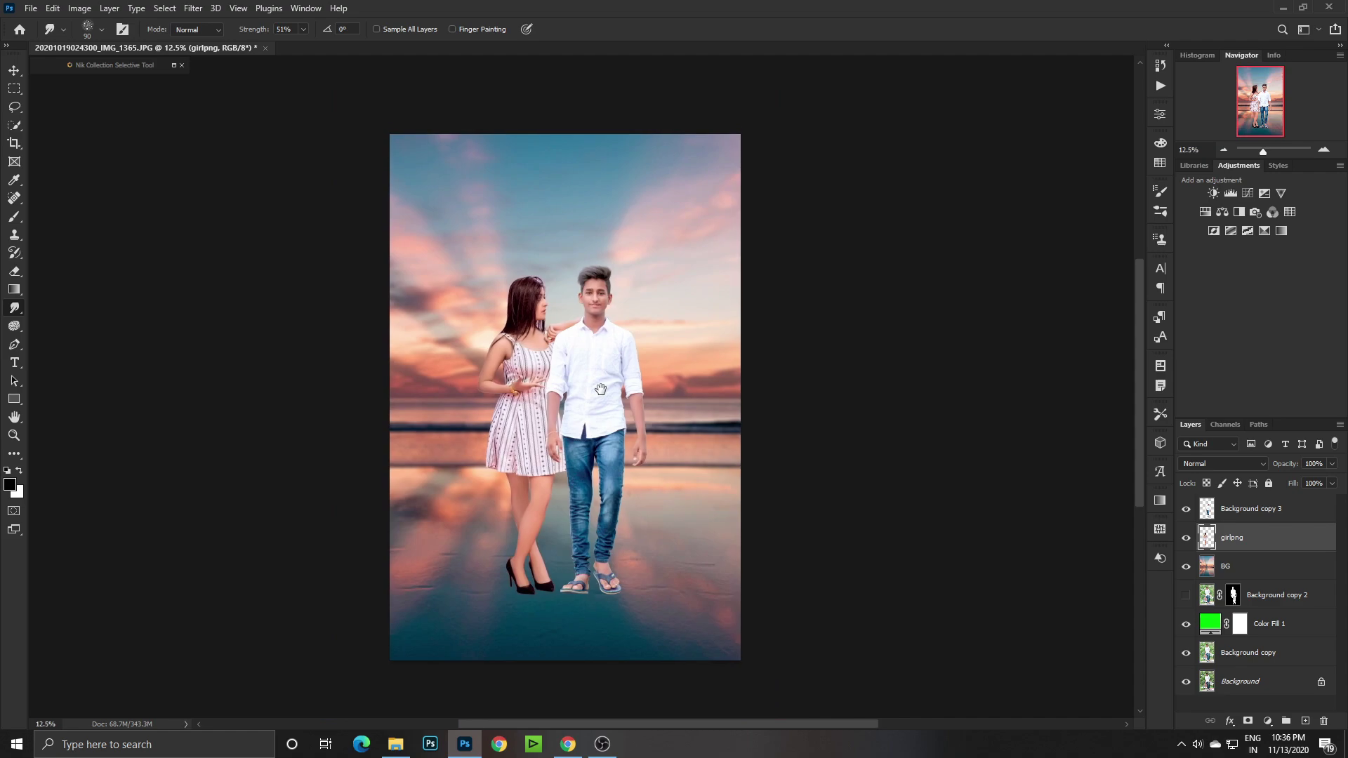
On a new layer above BG, paint a soft black shadow under the right sandal.
click(1252, 568)
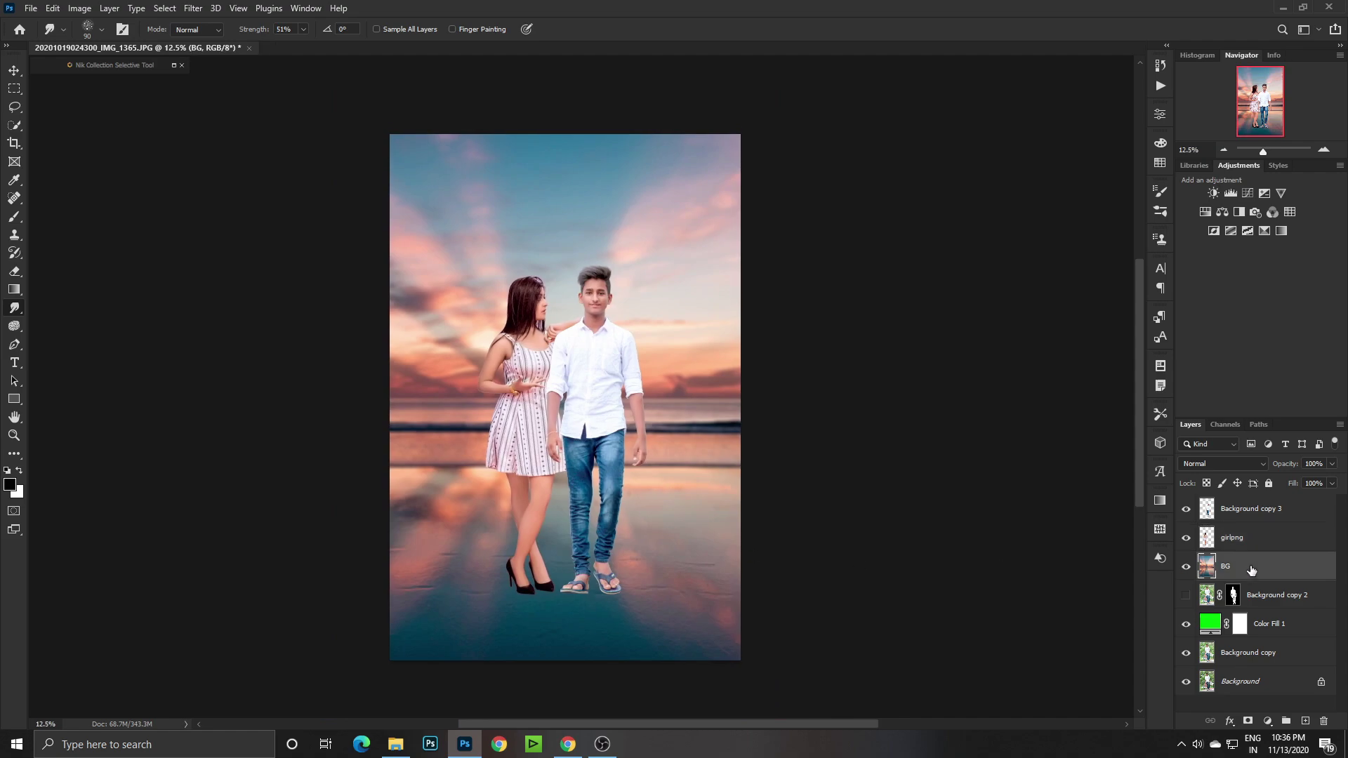
click(1306, 720)
key(b)
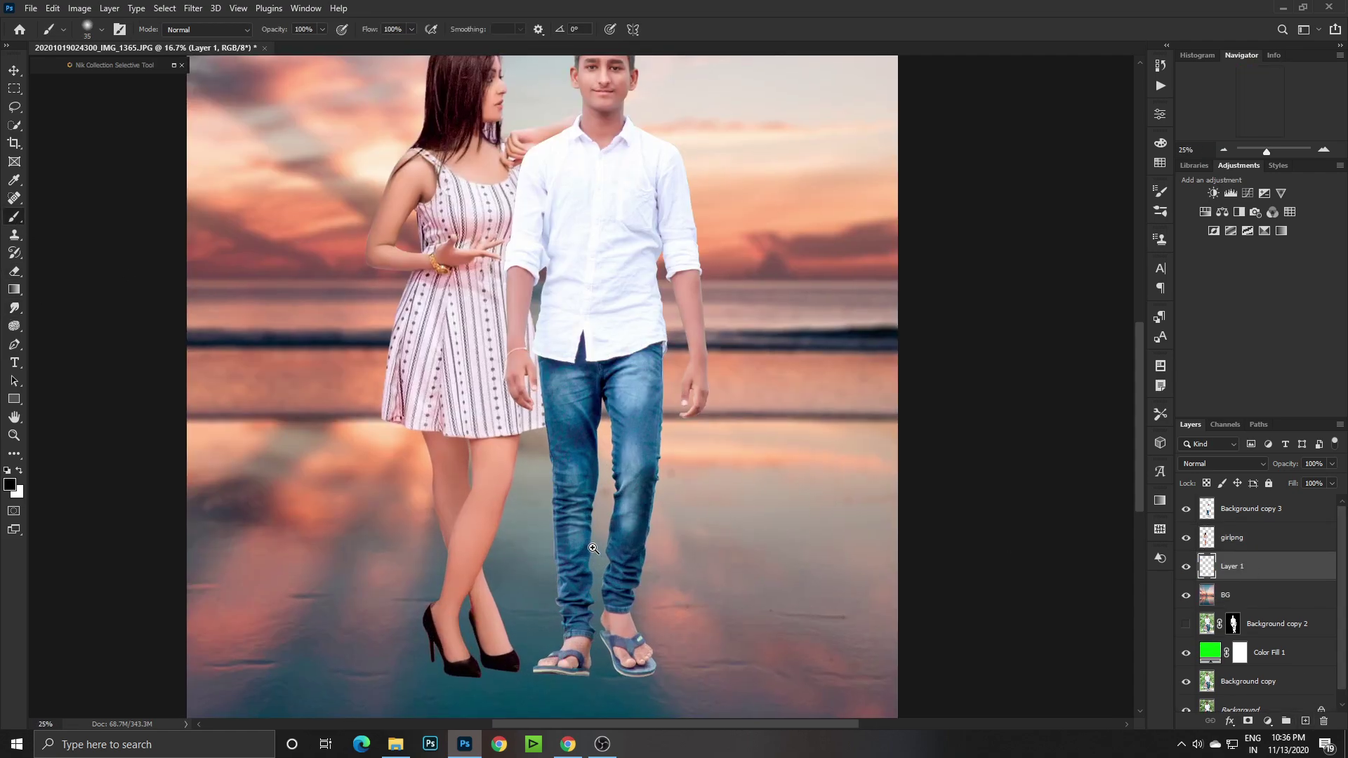
mouse_move(589, 546)
mouse_down()
mouse_move(653, 561)
mouse_move(617, 480)
mouse_up()
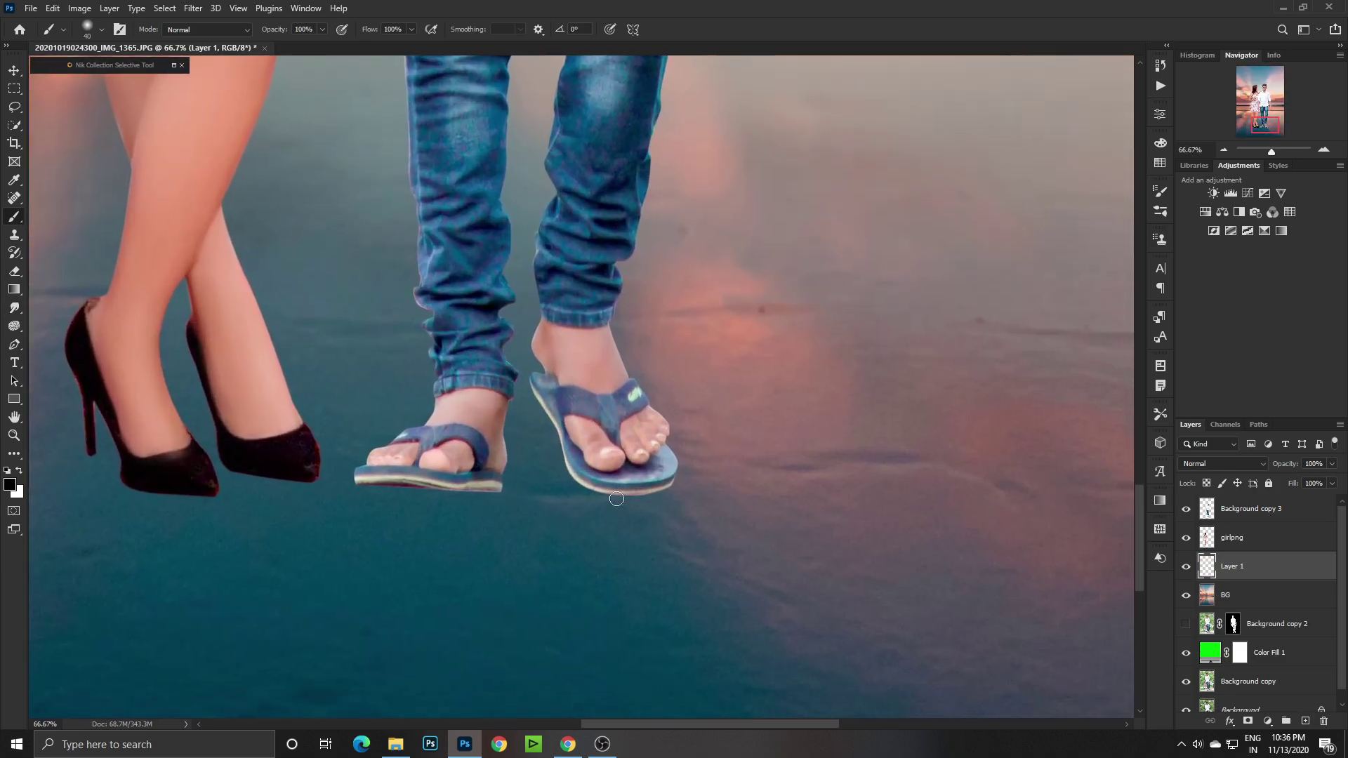
key(bracketright)
click(627, 487)
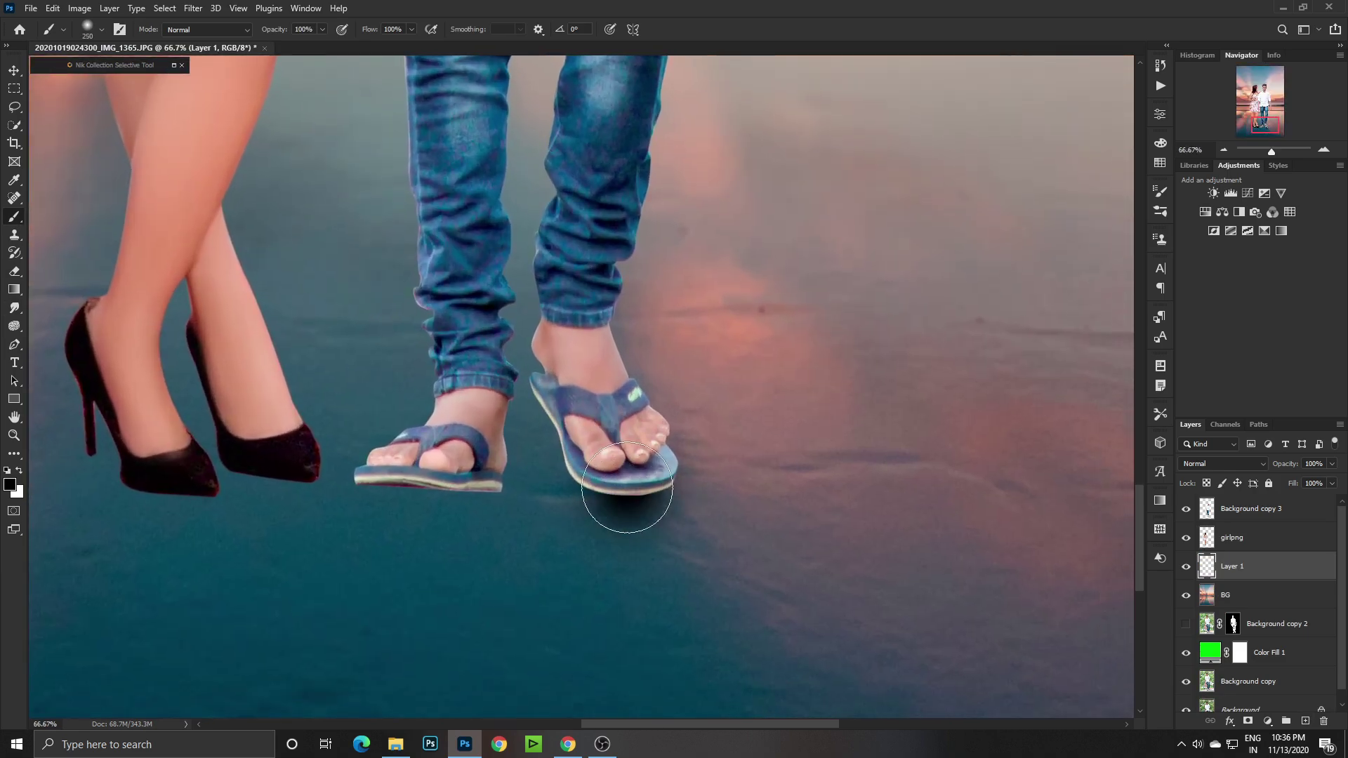
Duplicate the shadow and flatten the copy under the left sandal.
key(ctrl+j)
key(ctrl+t)
mouse_move(626, 583)
mouse_down()
mouse_move(627, 505)
mouse_move(451, 500)
mouse_move(602, 509)
mouse_up()
key(Return)
Duplicate and widen shadow copies under the woman's heels.
key(ctrl+j)
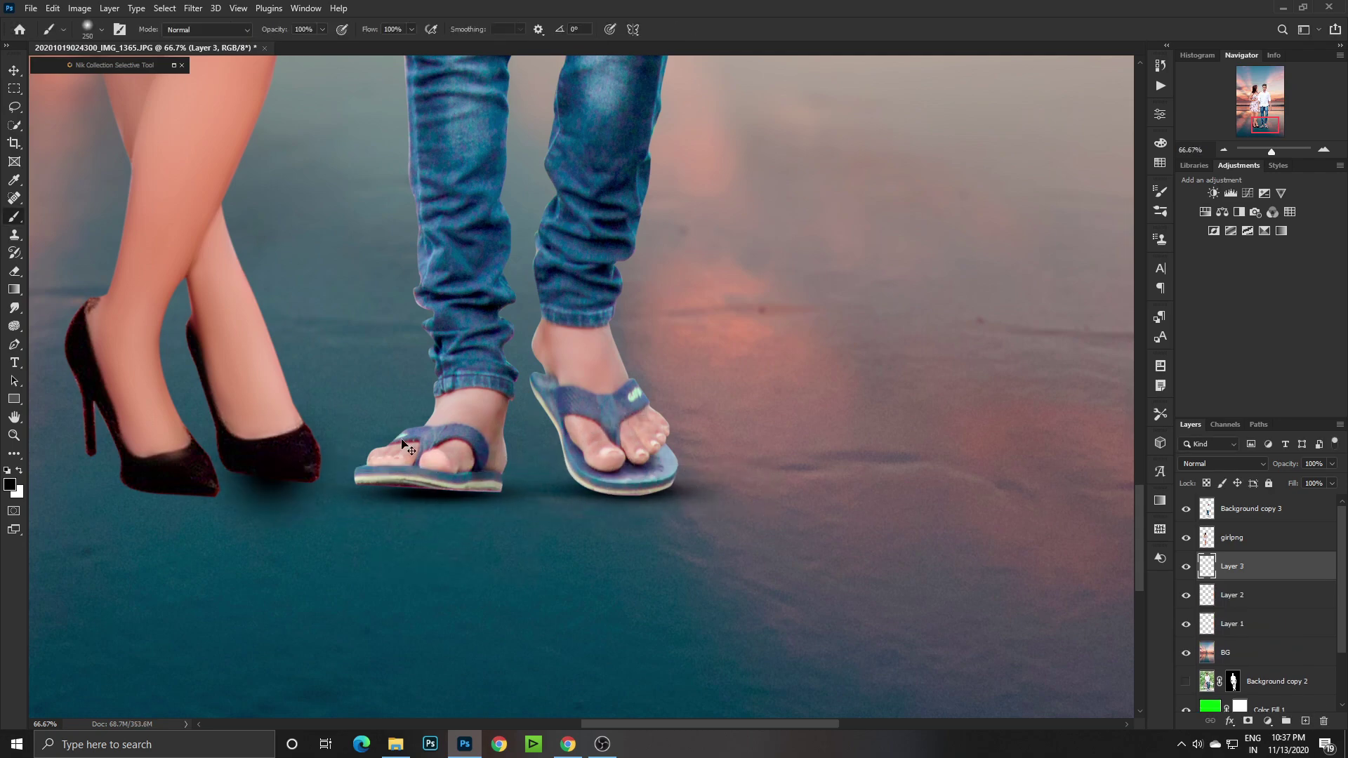
key(ctrl+t)
drag(449, 495, 358, 466)
key(Return)
key(ctrl+j)
key(ctrl+t)
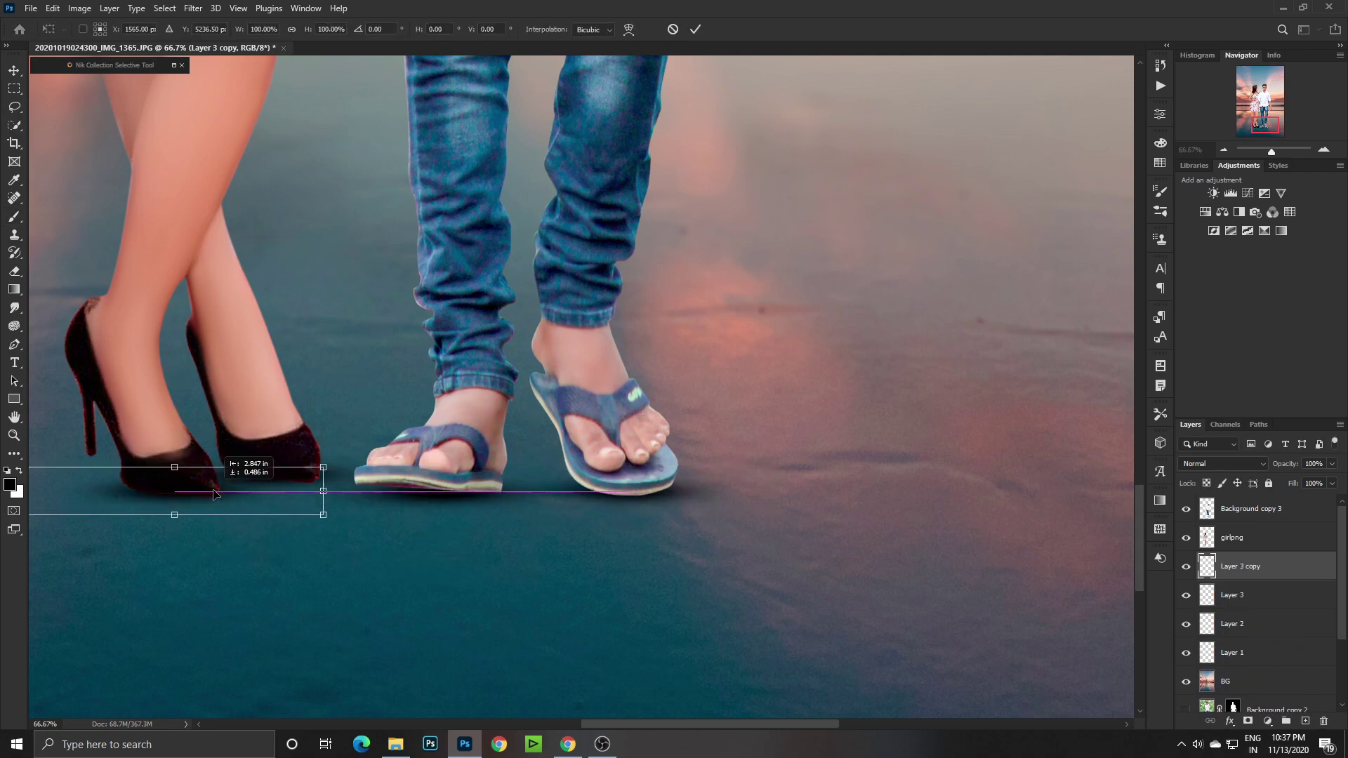
key(Return)
Select Background copy 3 and zoom out to the whole image.
click(1253, 517)
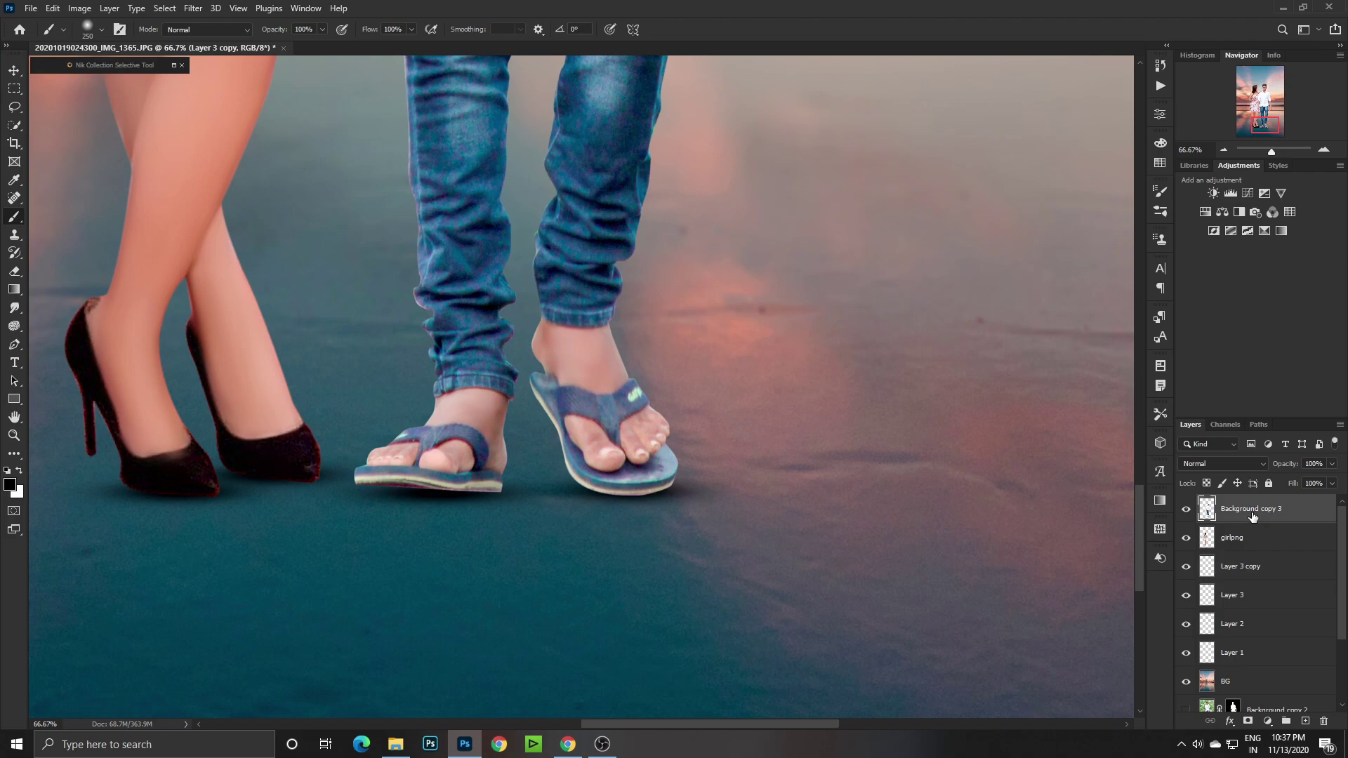
alt+click(539, 334)
alt+click(534, 351)
alt+click(526, 372)
alt+click(506, 407)
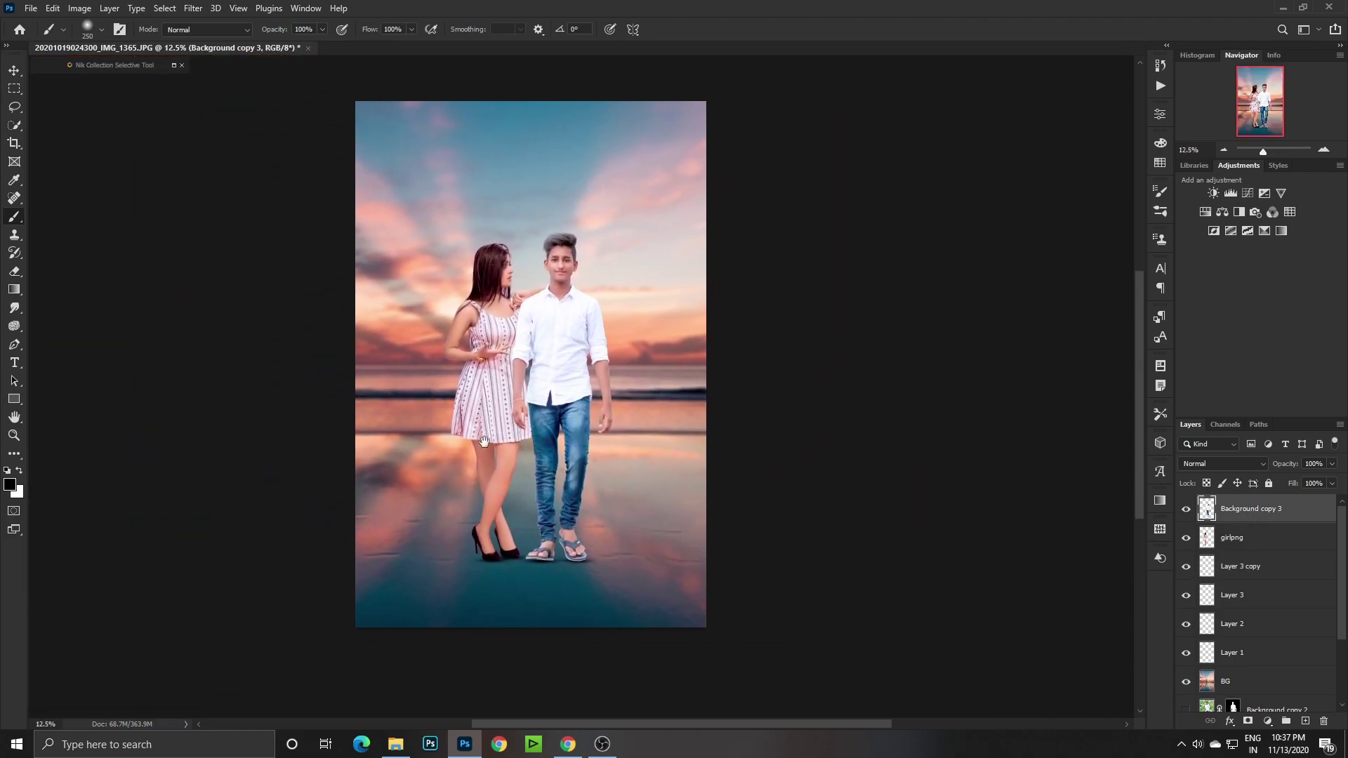
Burn the man's jeans and nearby ground with the Burn tool at 23% Shadows exposure.
right_click(15, 327)
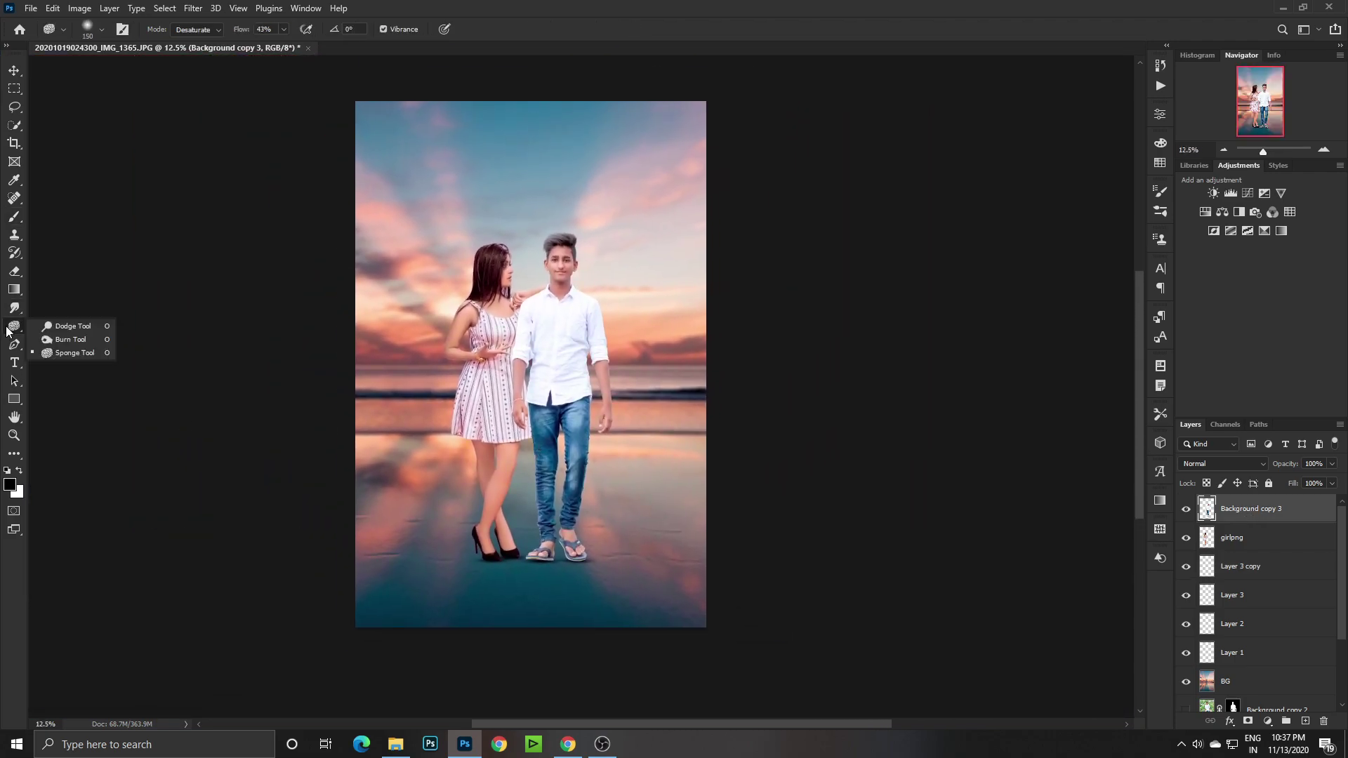
click(48, 340)
key(shift+o)
key(shift+o)
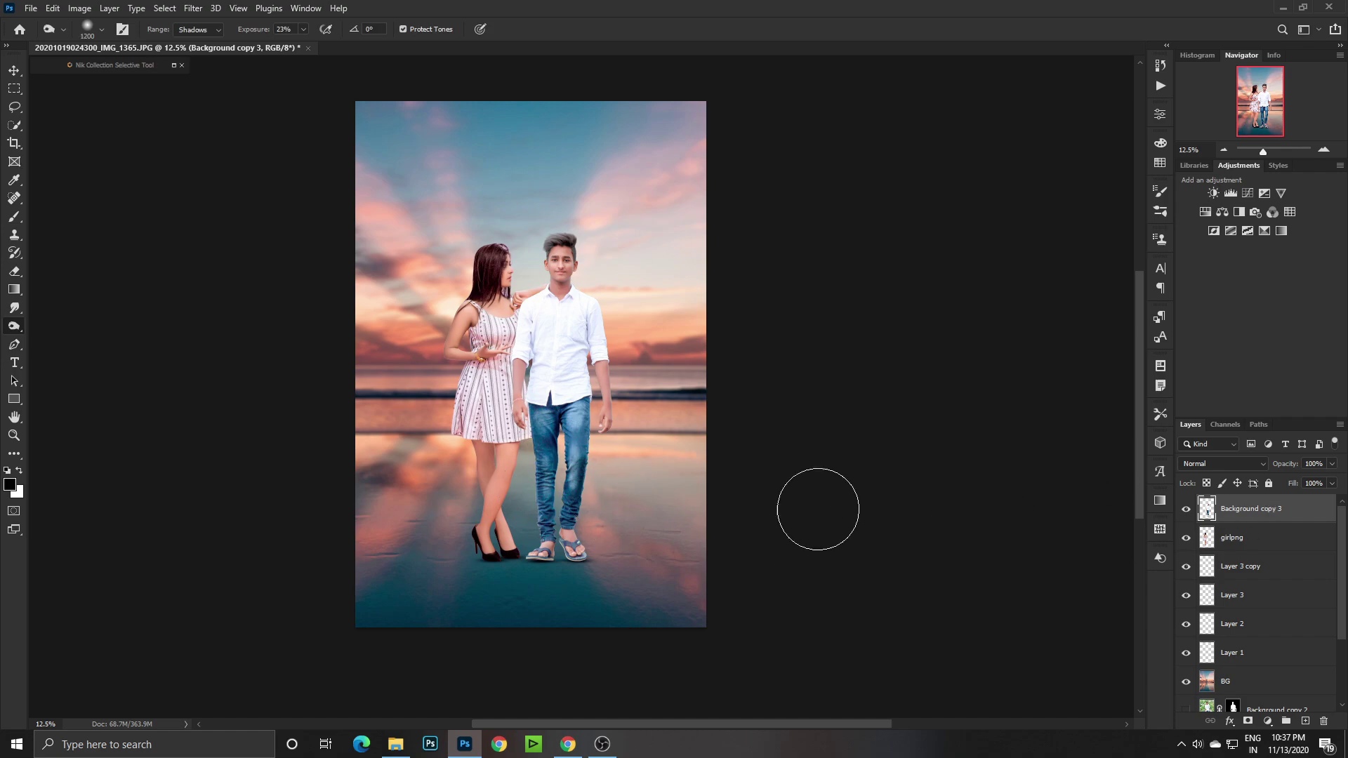
drag(586, 539, 551, 492)
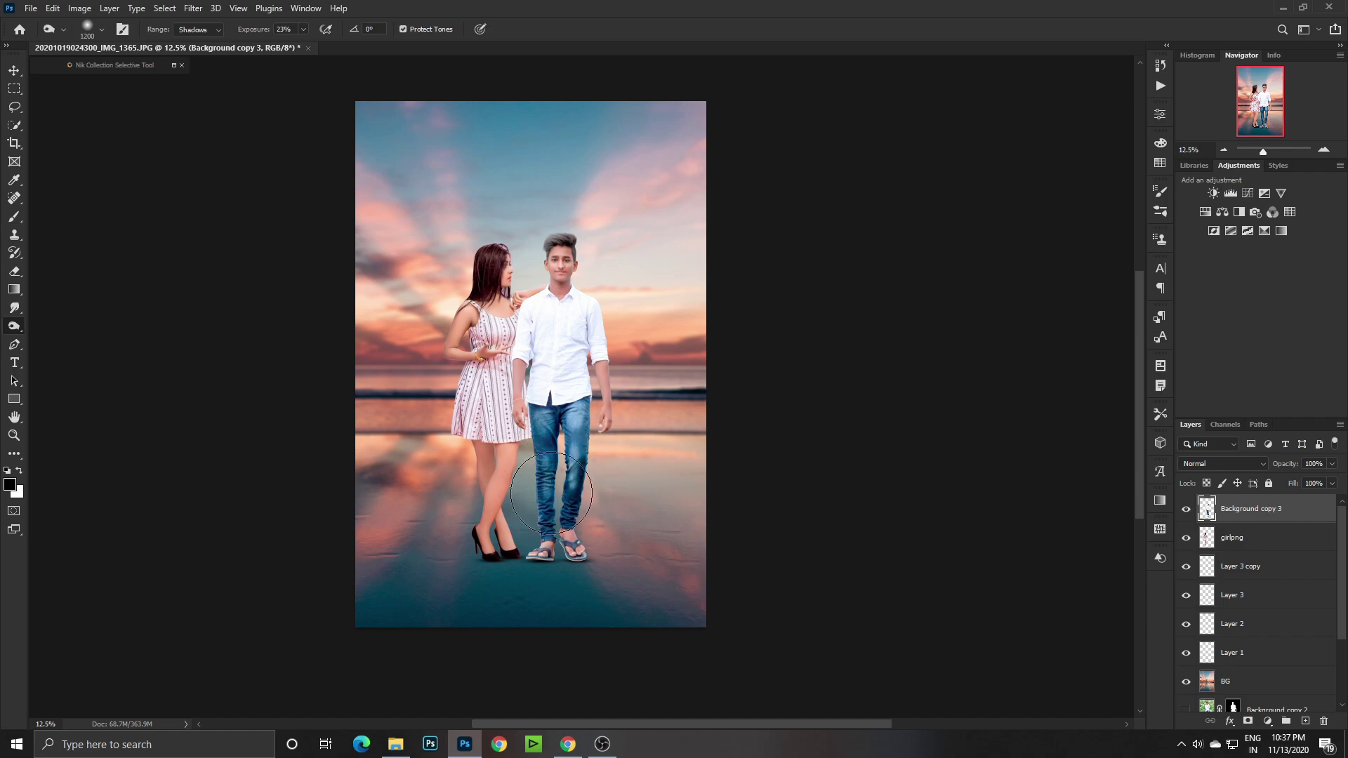
click(1288, 538)
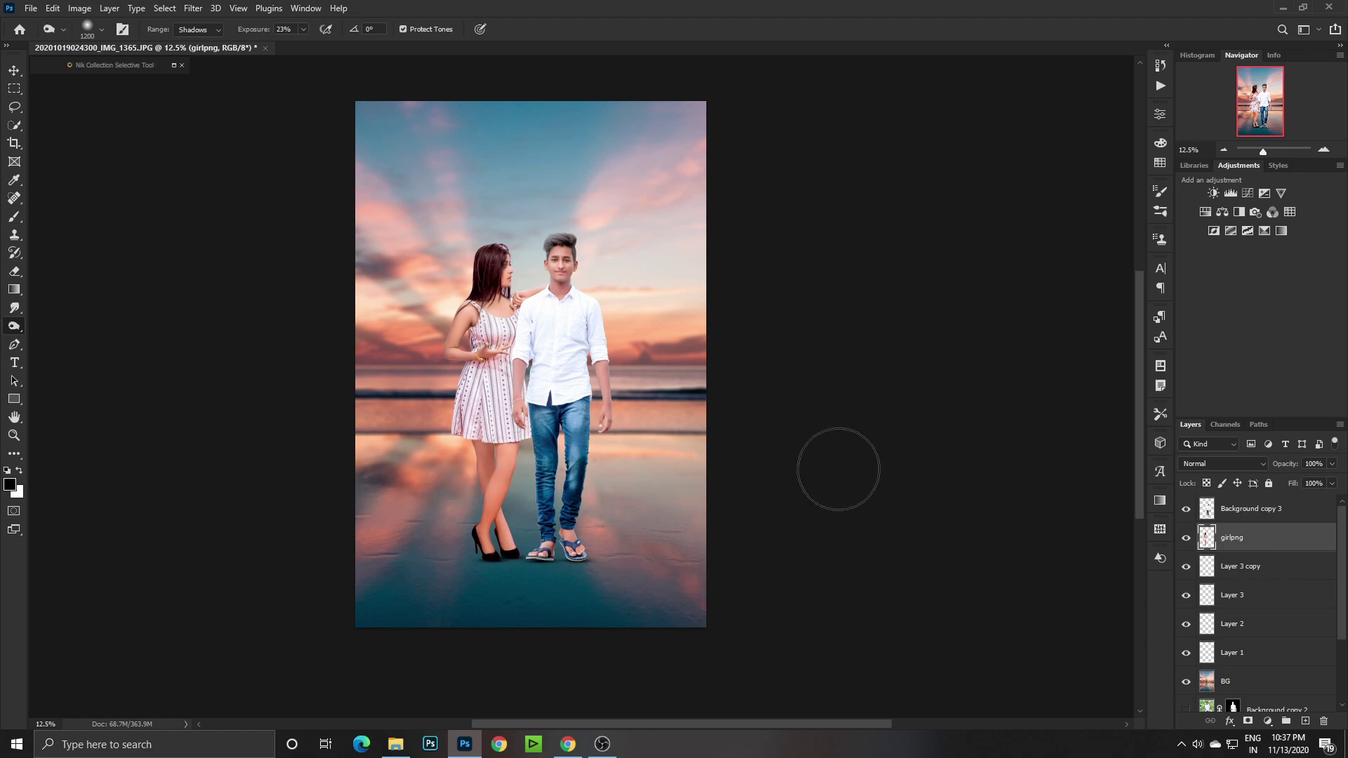
click(1250, 684)
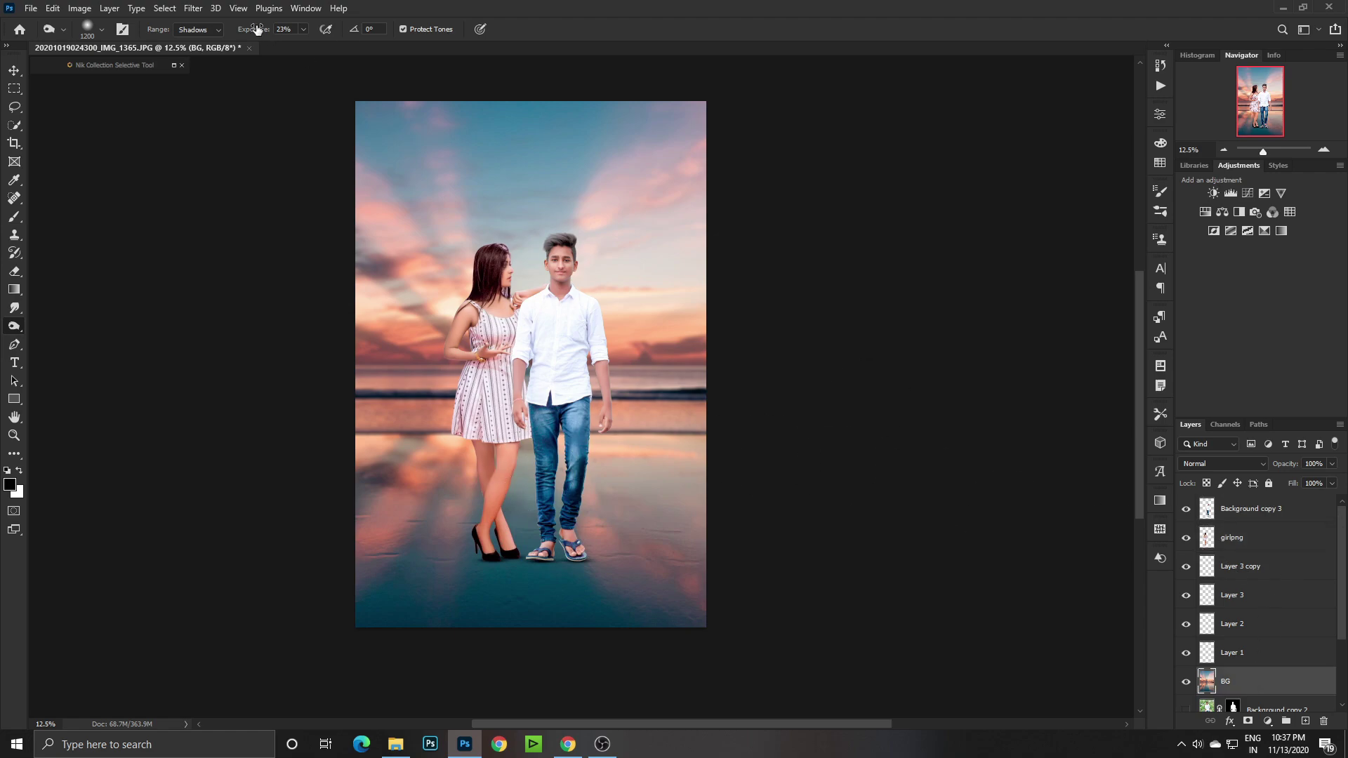
Apply a 32 px Tilt-Shift blur to BG with the focus band at the couple's feet.
click(193, 8)
mouse_move(215, 200)
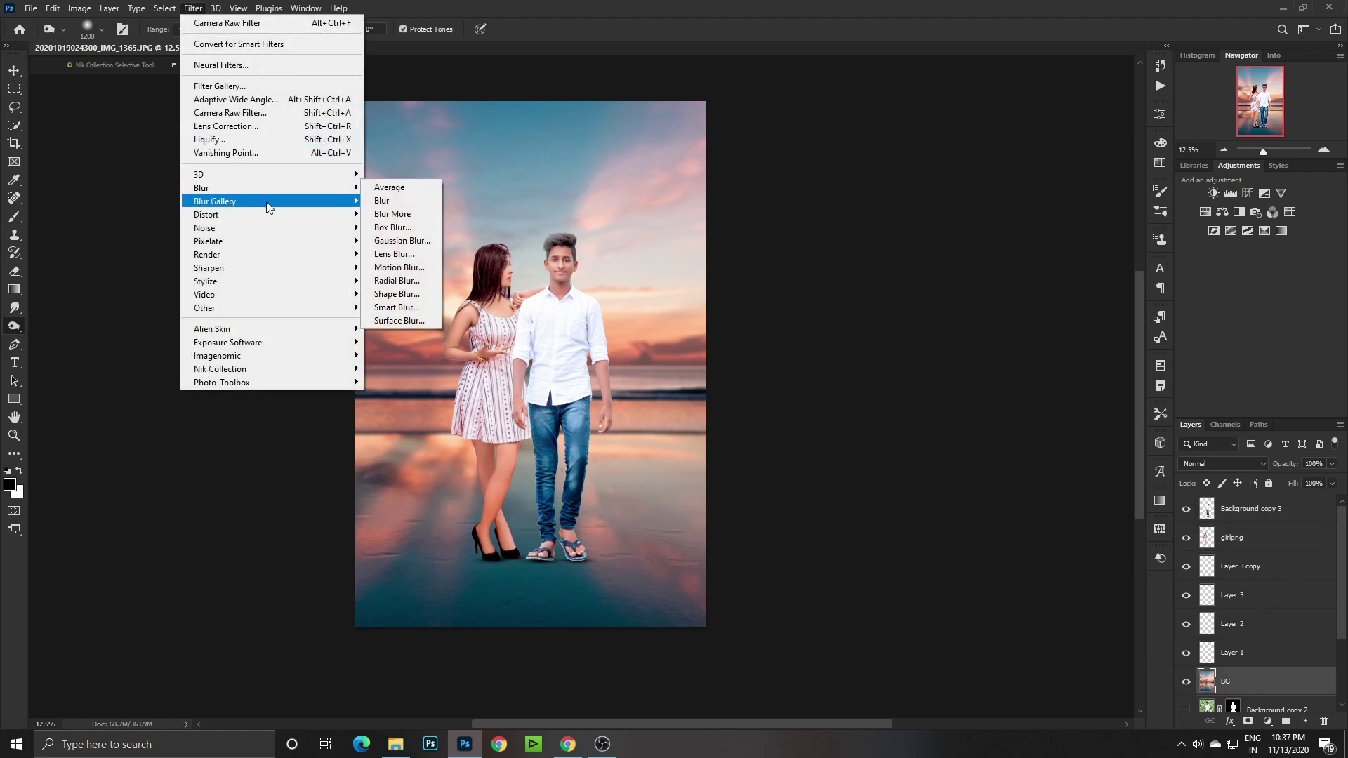
click(391, 226)
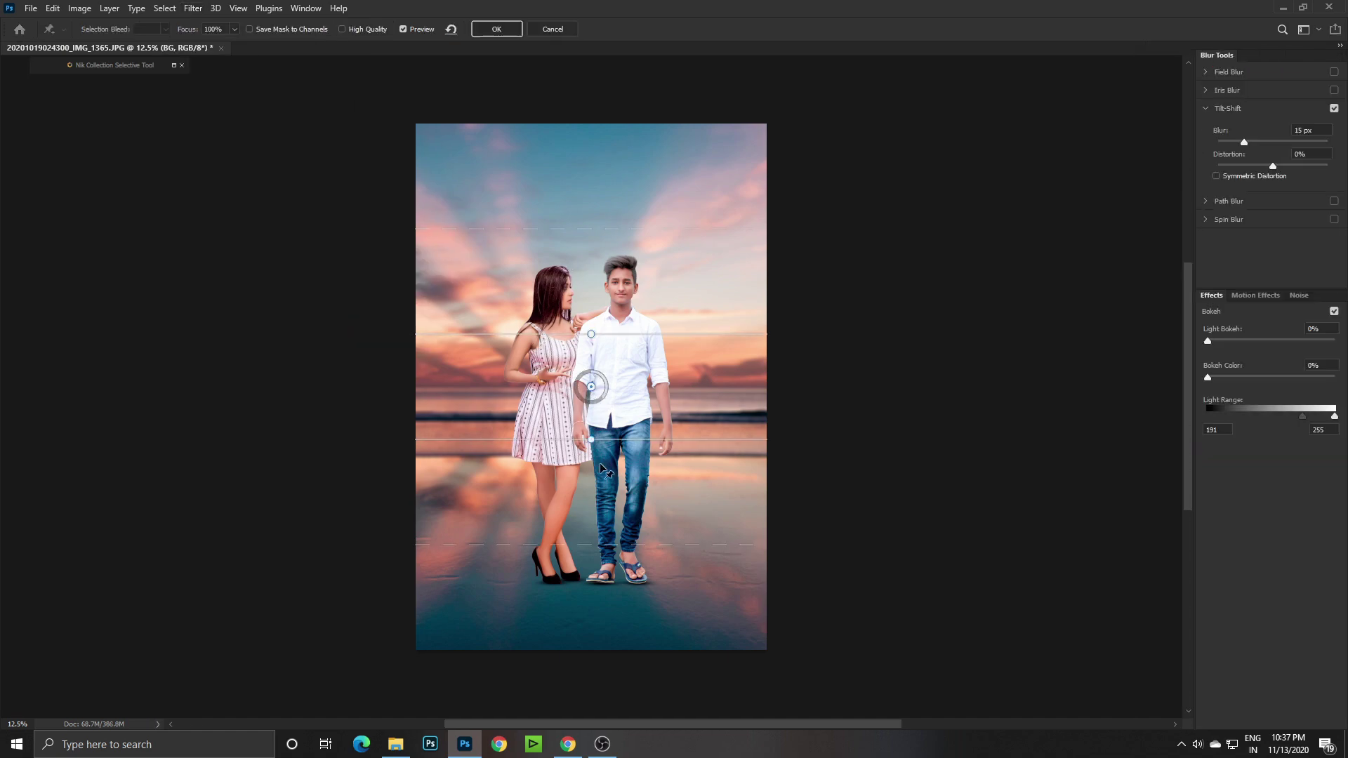
drag(591, 386, 603, 623)
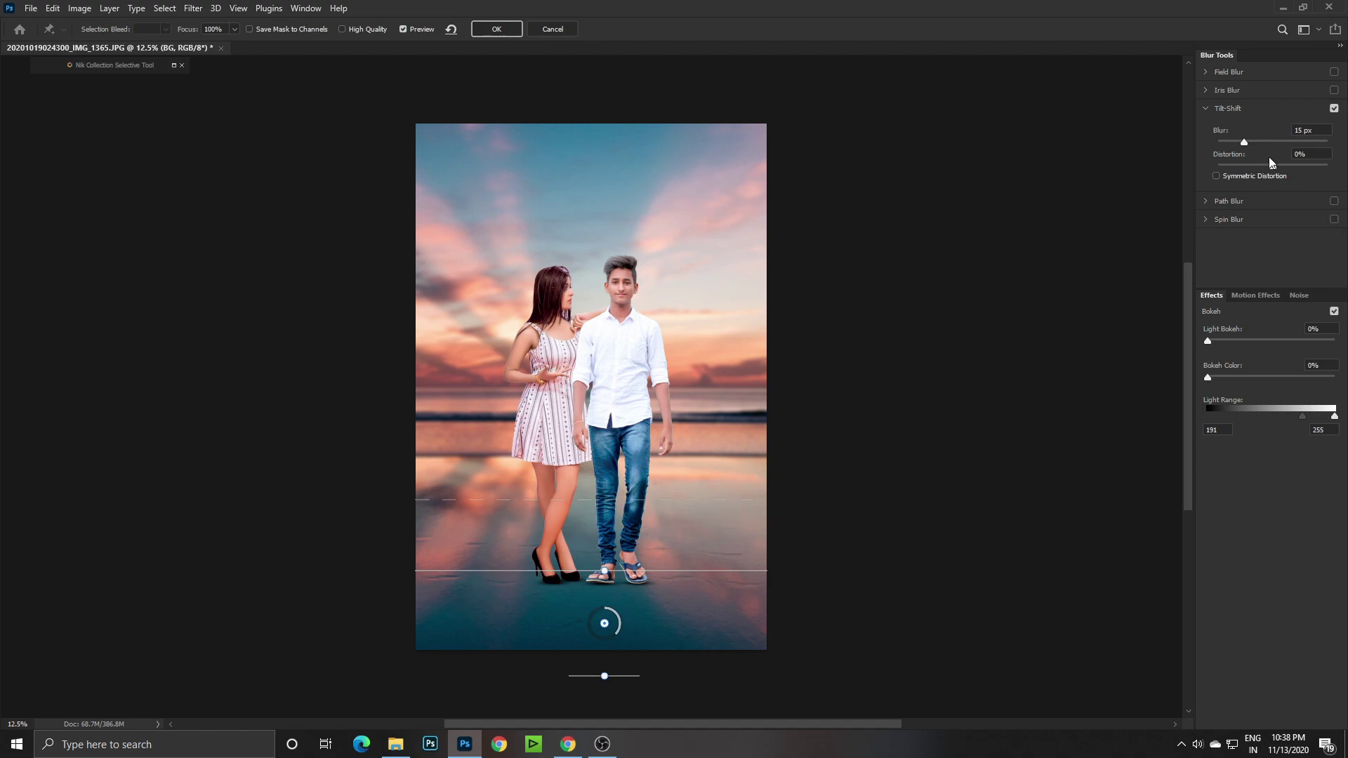
click(1259, 142)
click(497, 29)
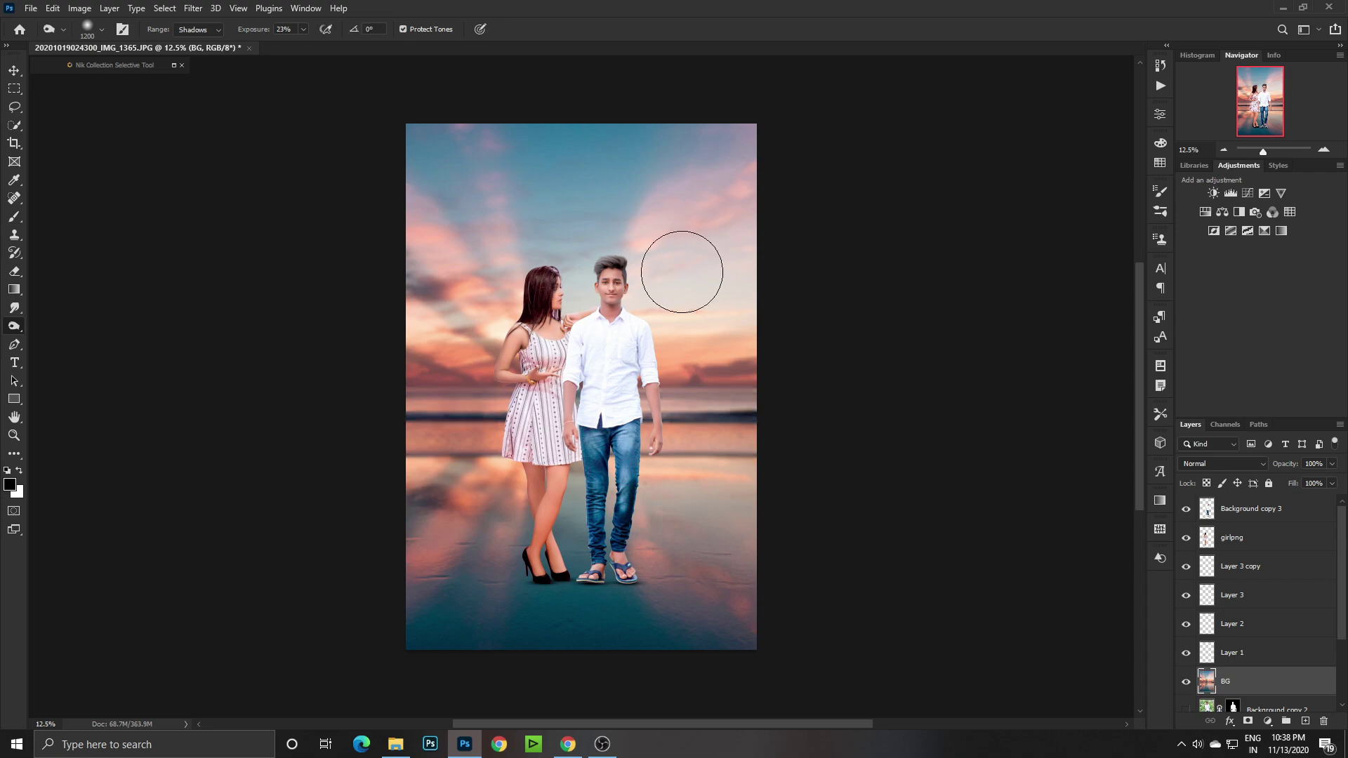
Deepen the sky beside the man's head and select the couple and shadow layers.
drag(681, 272, 635, 245)
click(1247, 522)
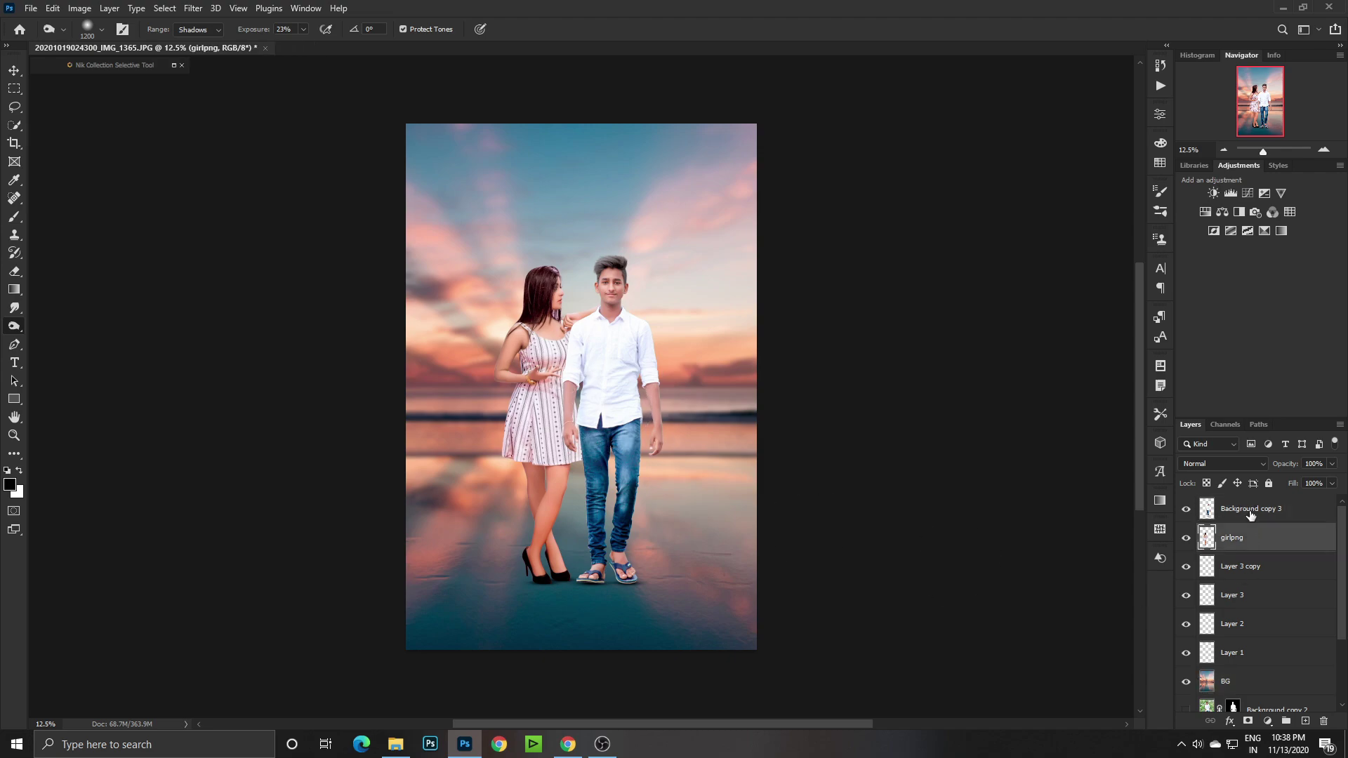
shift+click(1250, 516)
key(ctrl+t)
ctrl+click(1250, 621)
shift+click(1249, 652)
Enlarge the couple with their shadows and re-centre them in the frame.
key(ctrl+t)
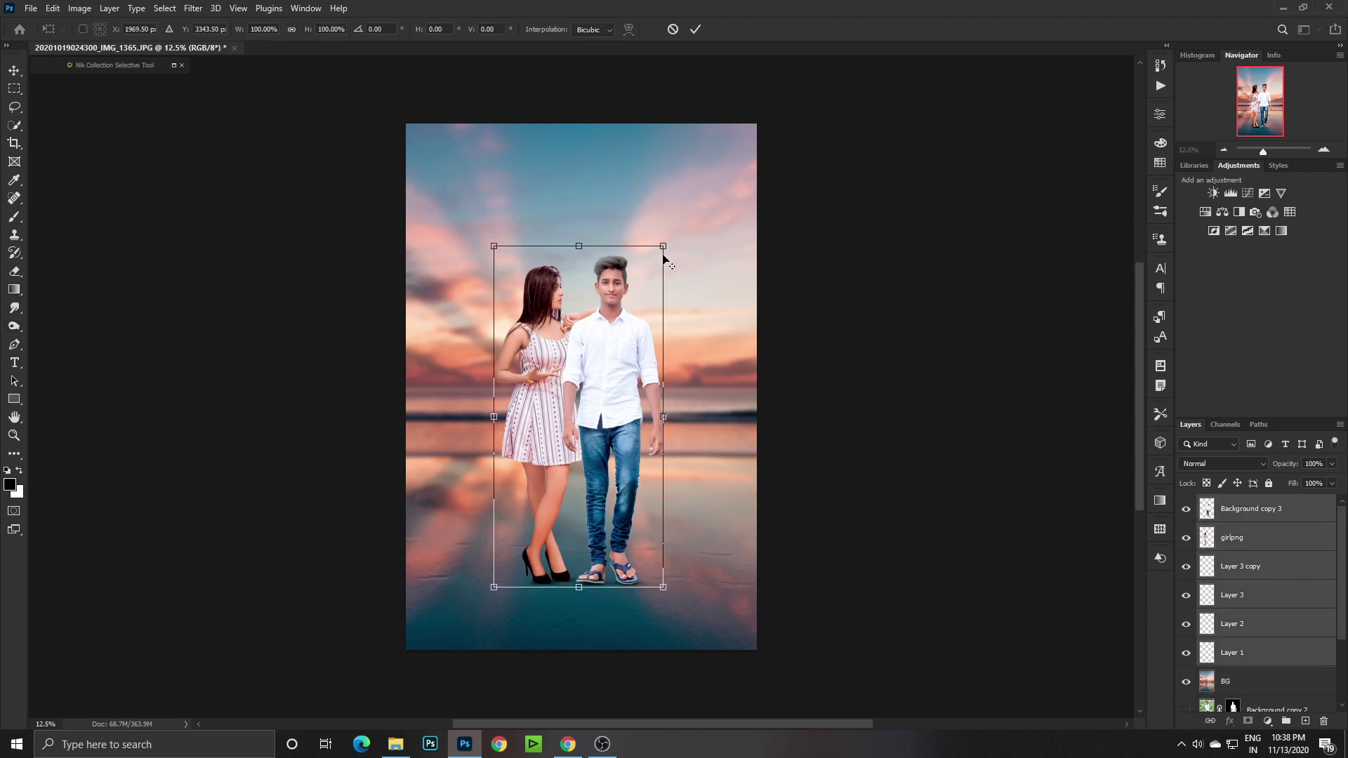
drag(664, 260, 686, 241)
drag(655, 309, 655, 337)
key(Return)
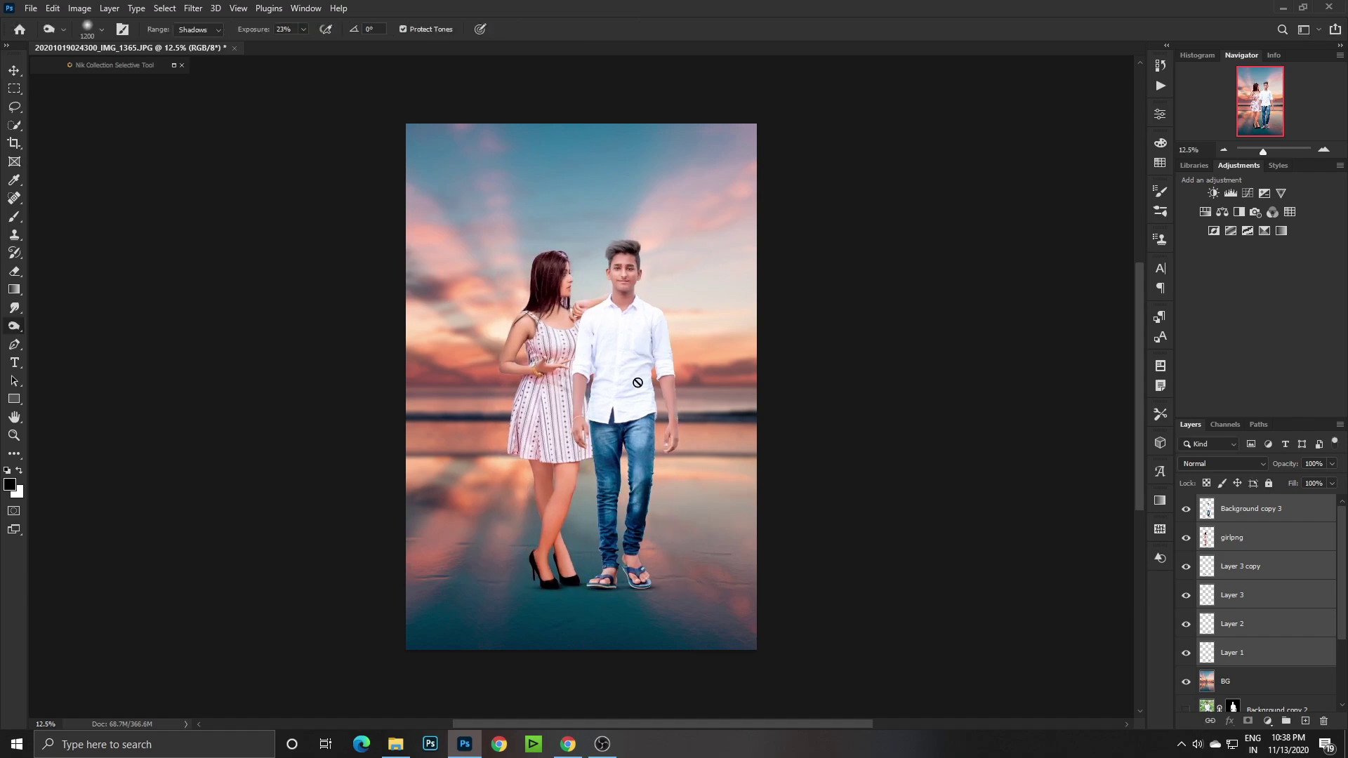
key(ctrl+t)
drag(638, 383, 629, 380)
key(Return)
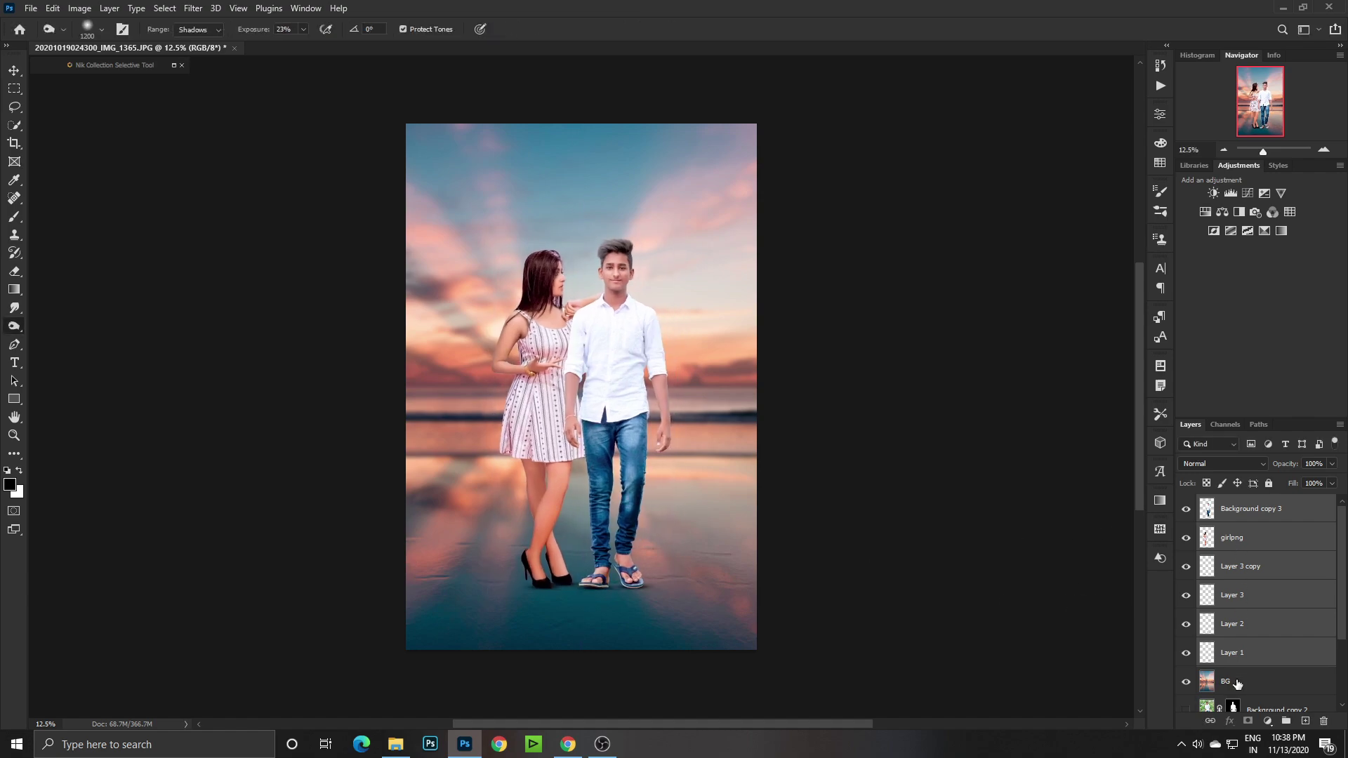
Duplicate Background copy 3 and girlpng into Background copy 4 and girlpng copy.
click(1237, 684)
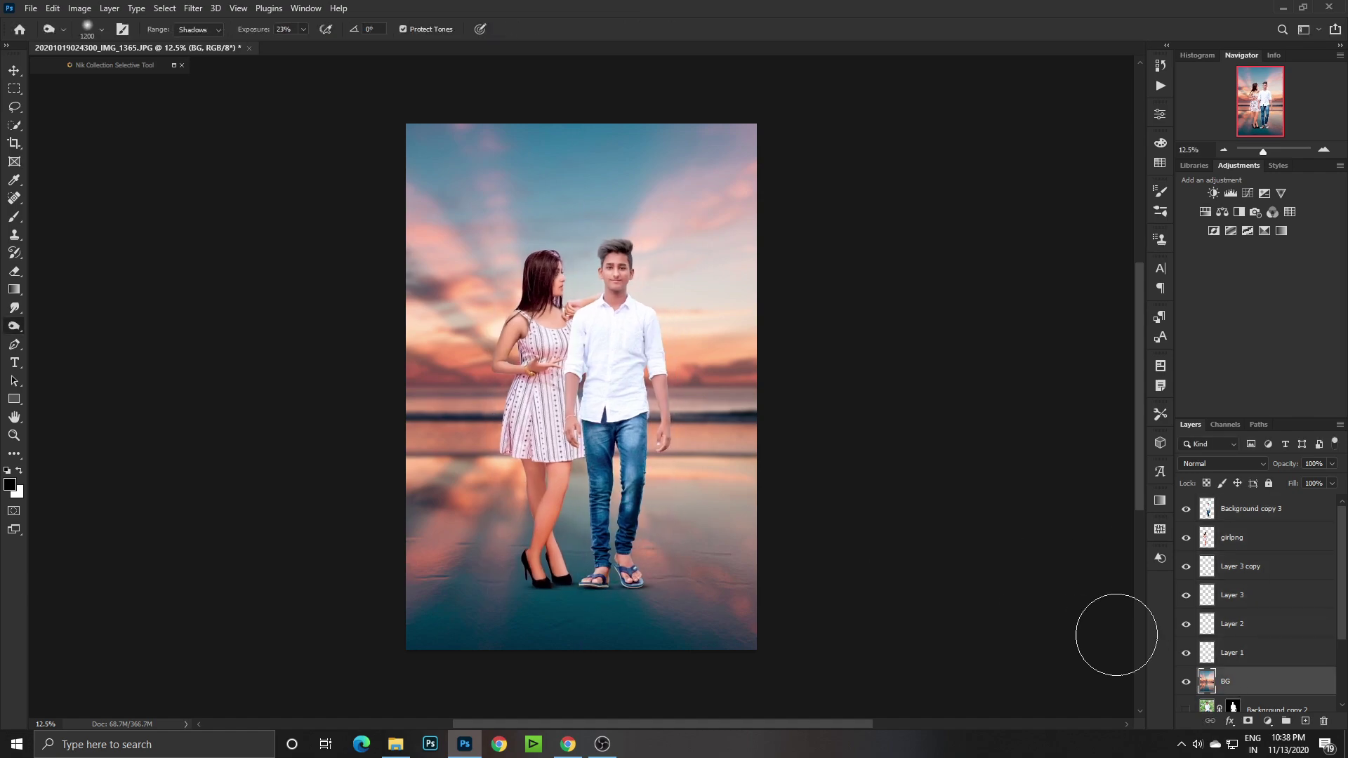
click(1257, 510)
shift+click(1259, 535)
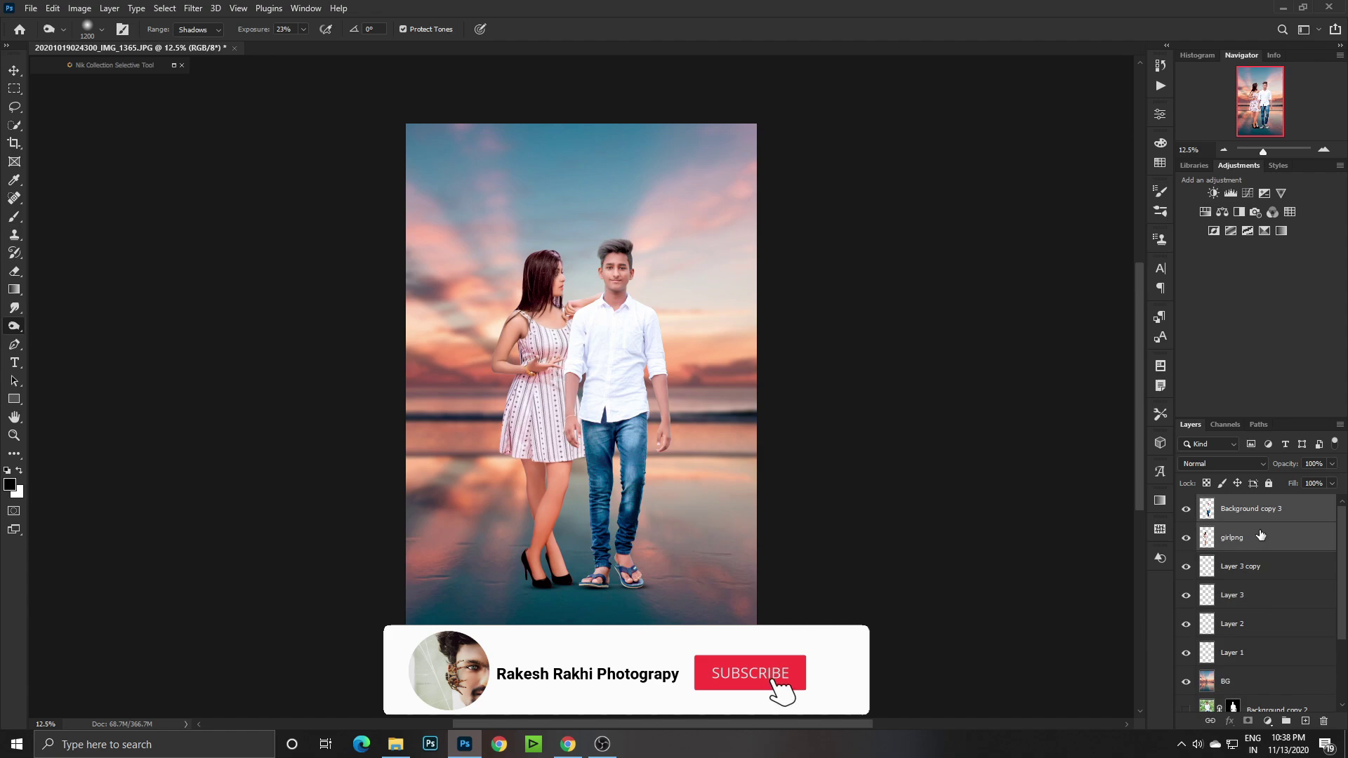
key(ctrl+j)
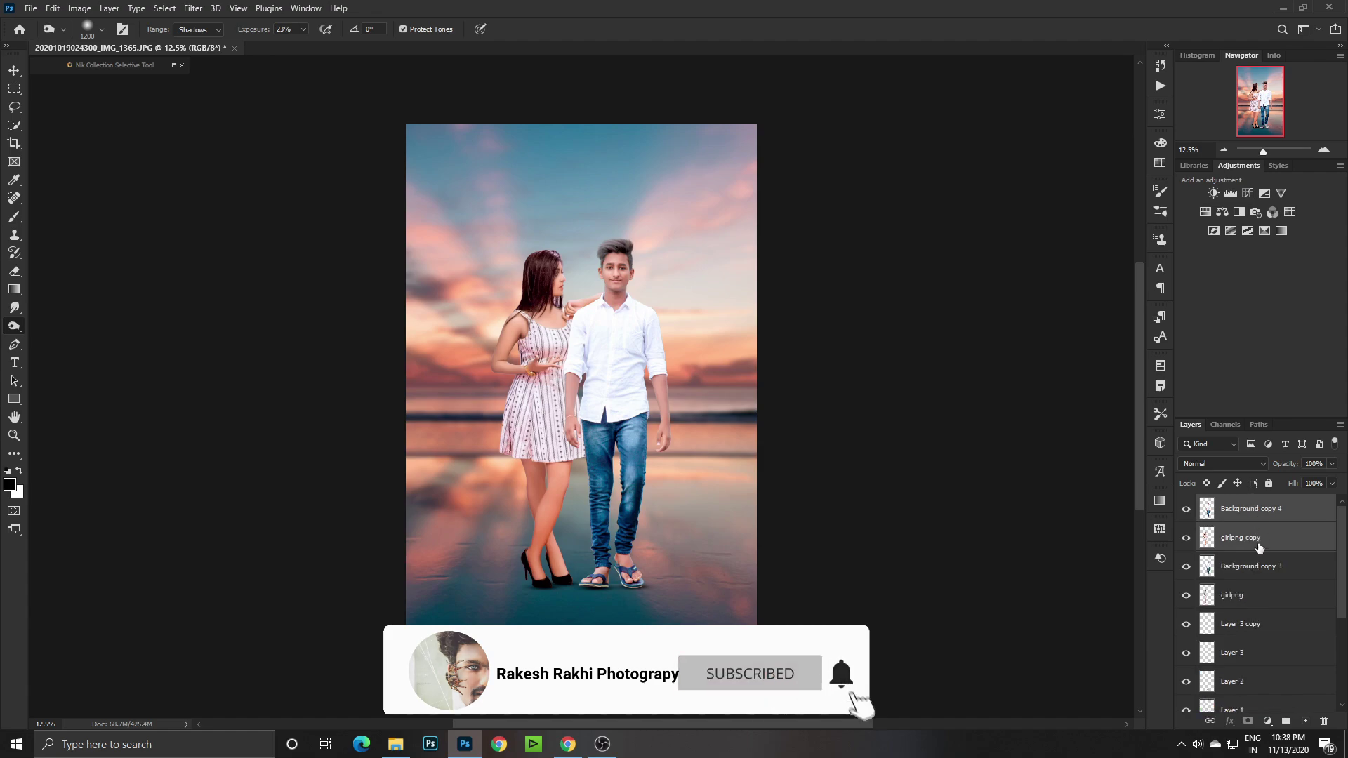
Turn both figure copies into black silhouettes with Hue/Saturation Lightness -100.
click(1249, 507)
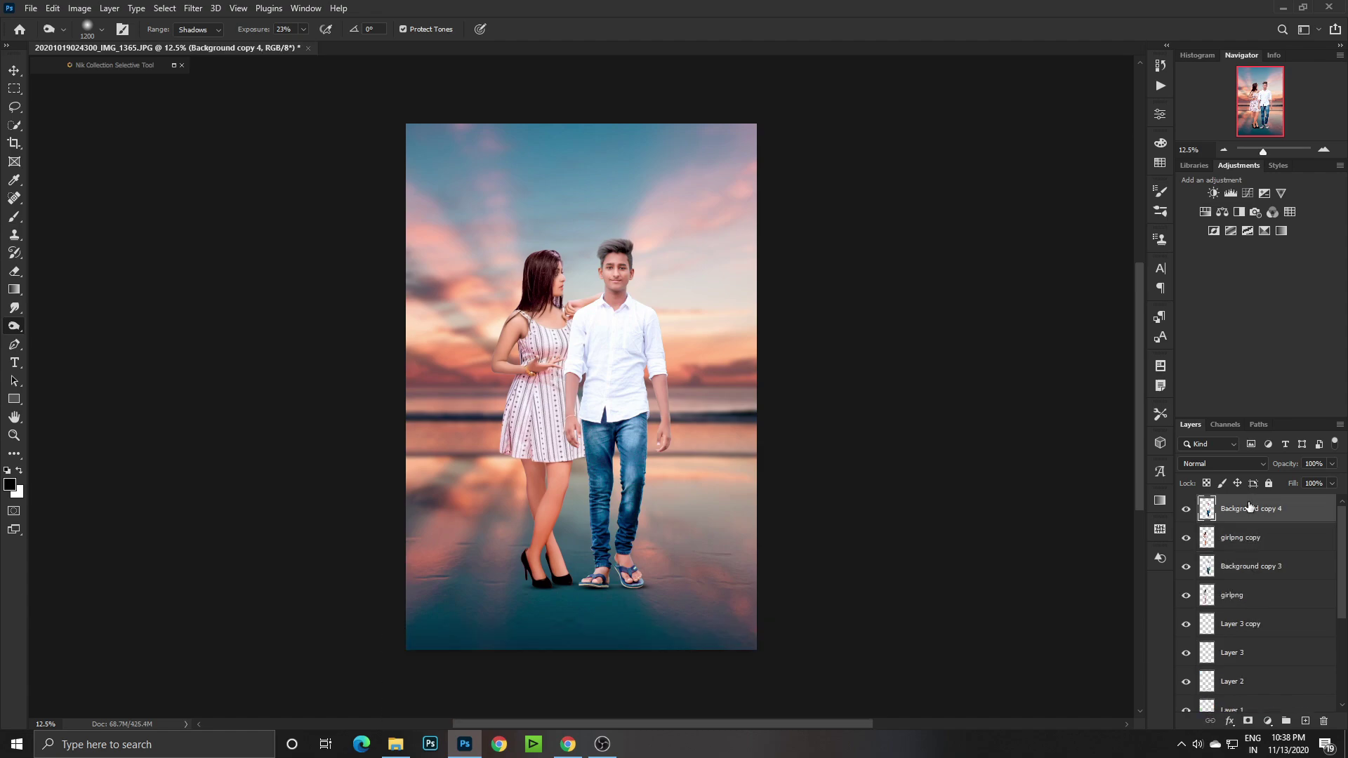
key(ctrl+u)
drag(1106, 358, 1037, 357)
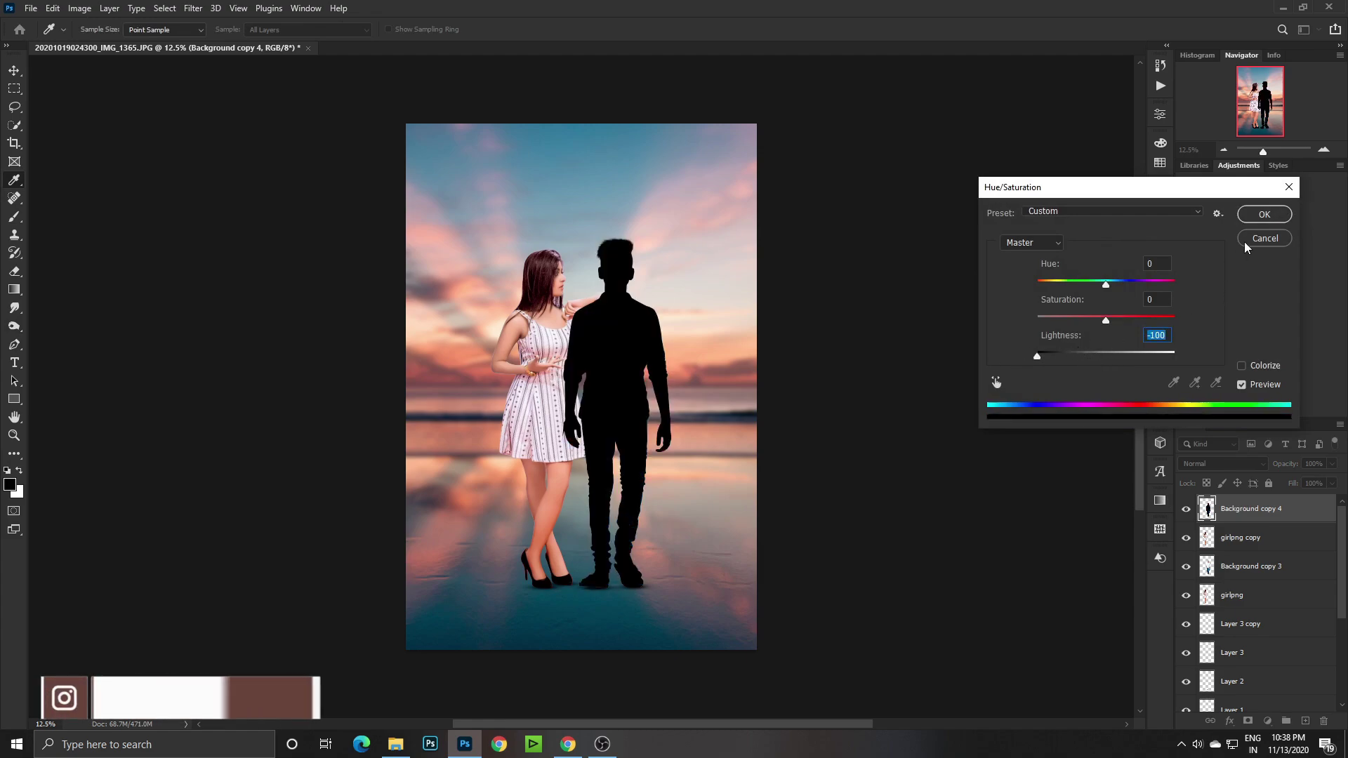
key(Return)
key(alt+bracketleft)
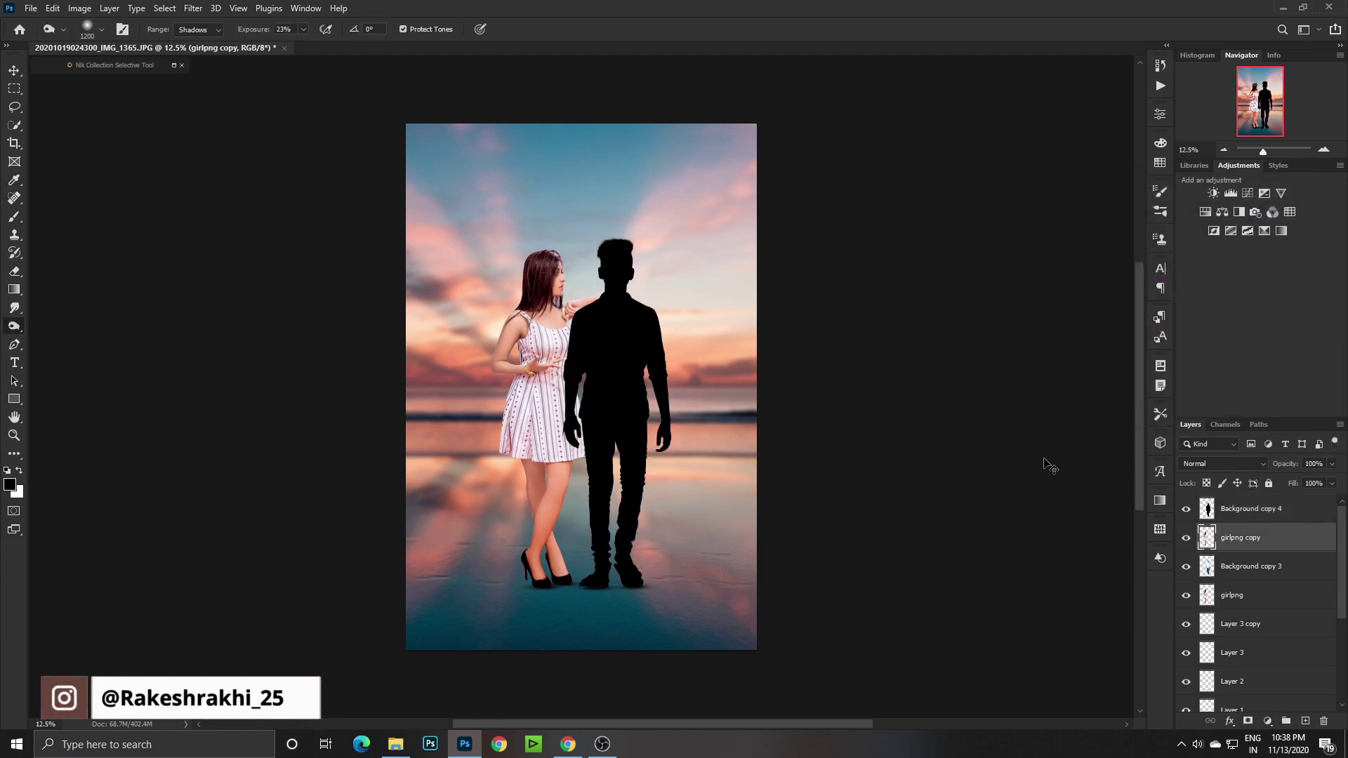
key(ctrl+u)
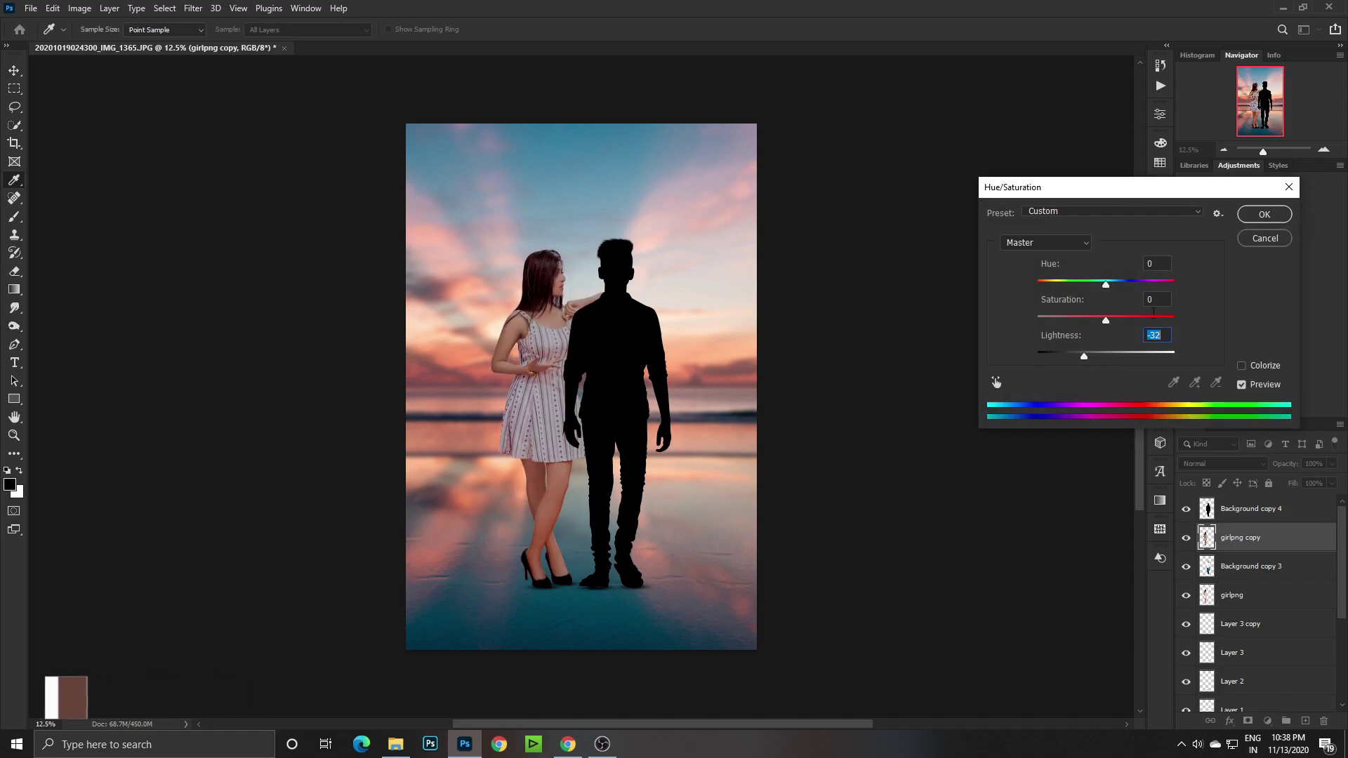
drag(1084, 356, 1025, 358)
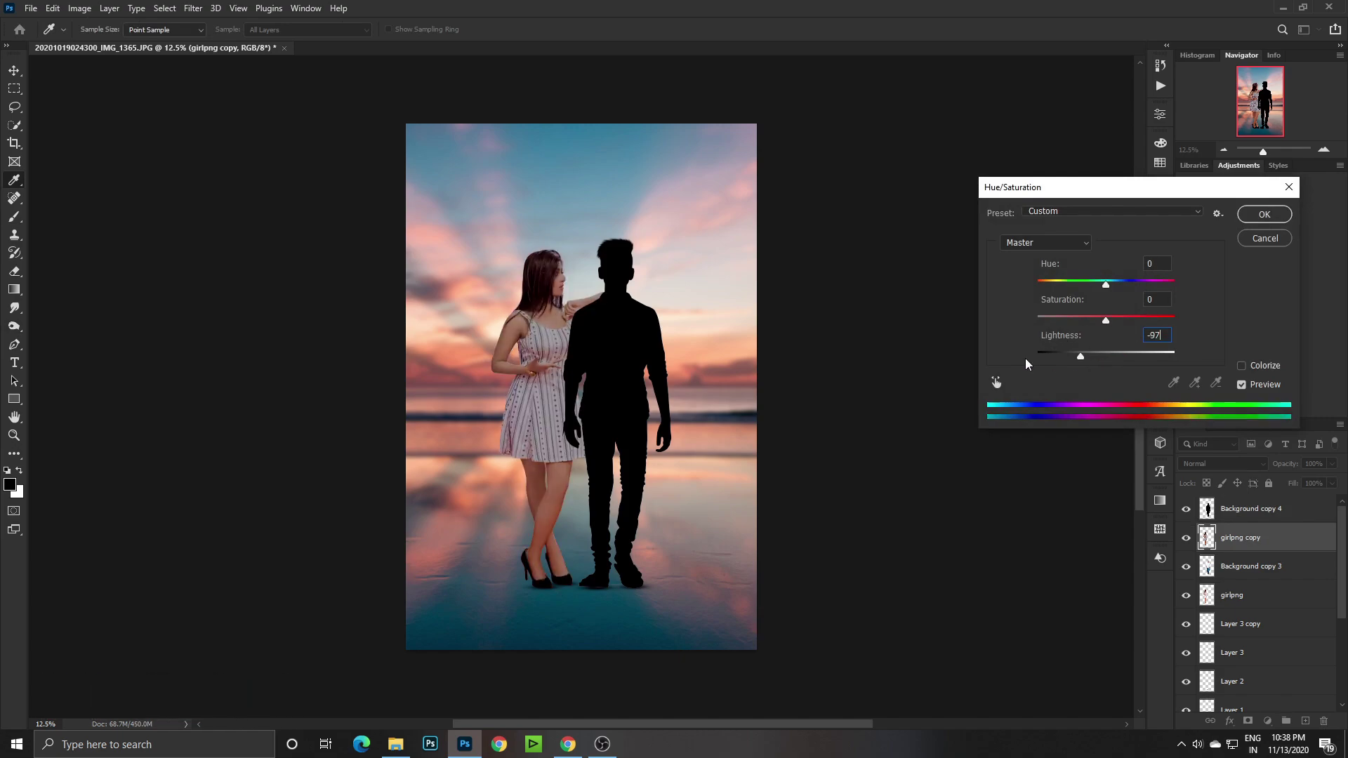
click(1251, 217)
Move the silhouette layers beneath the originals and start transforming them.
shift+click(1257, 510)
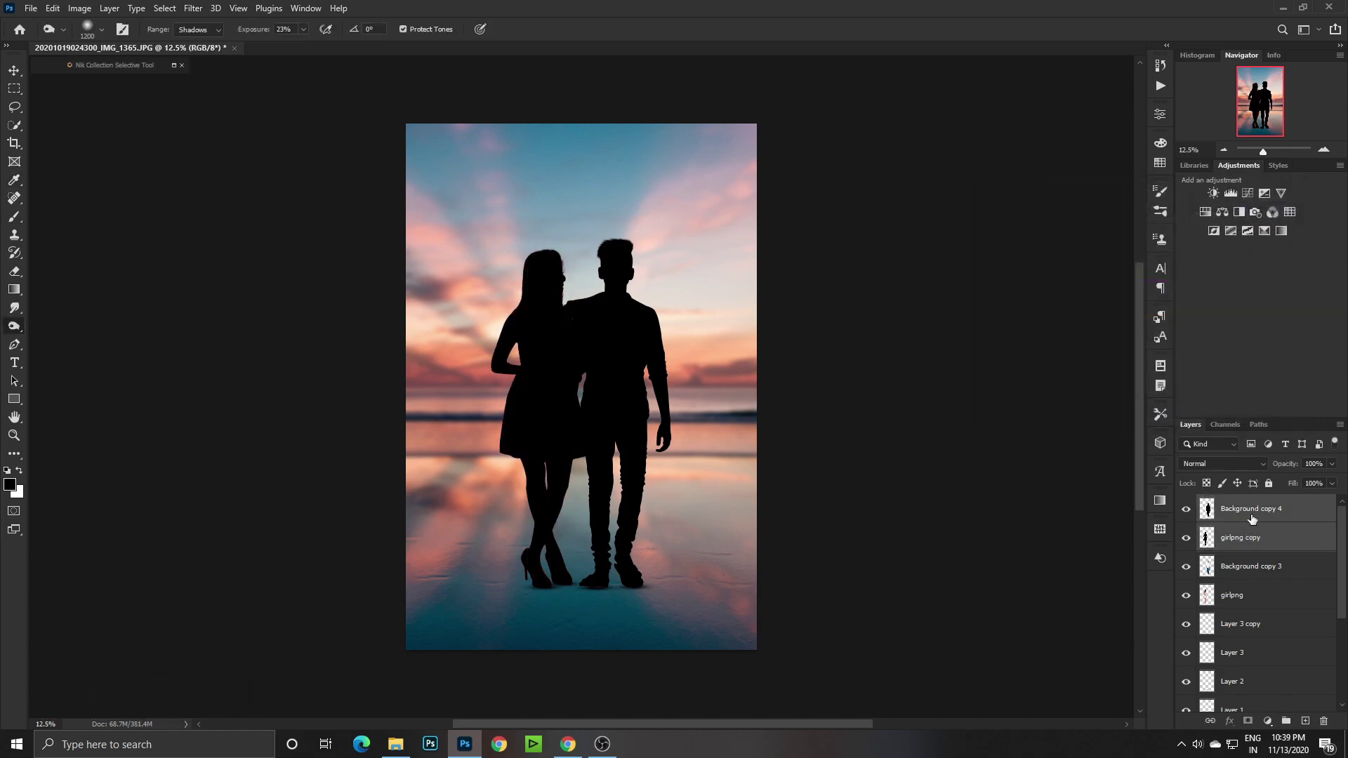
drag(1257, 511, 1241, 605)
key(ctrl+t)
Flip and skew the couple's silhouettes into a slanted shadow below their feet.
drag(619, 226, 620, 421)
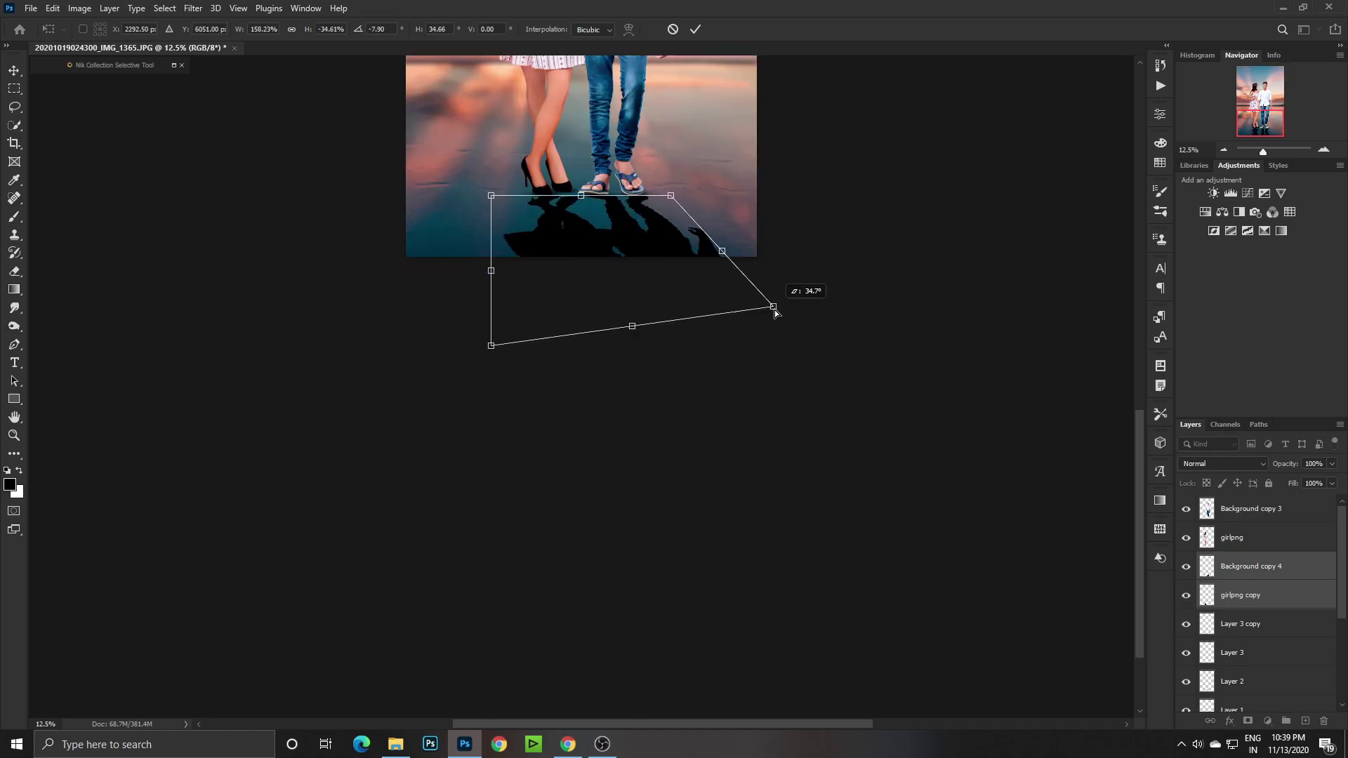
drag(777, 300, 758, 474)
key(Return)
key(ctrl+t)
key(ctrl+plus)
key(ctrl+plus)
key(ctrl+plus)
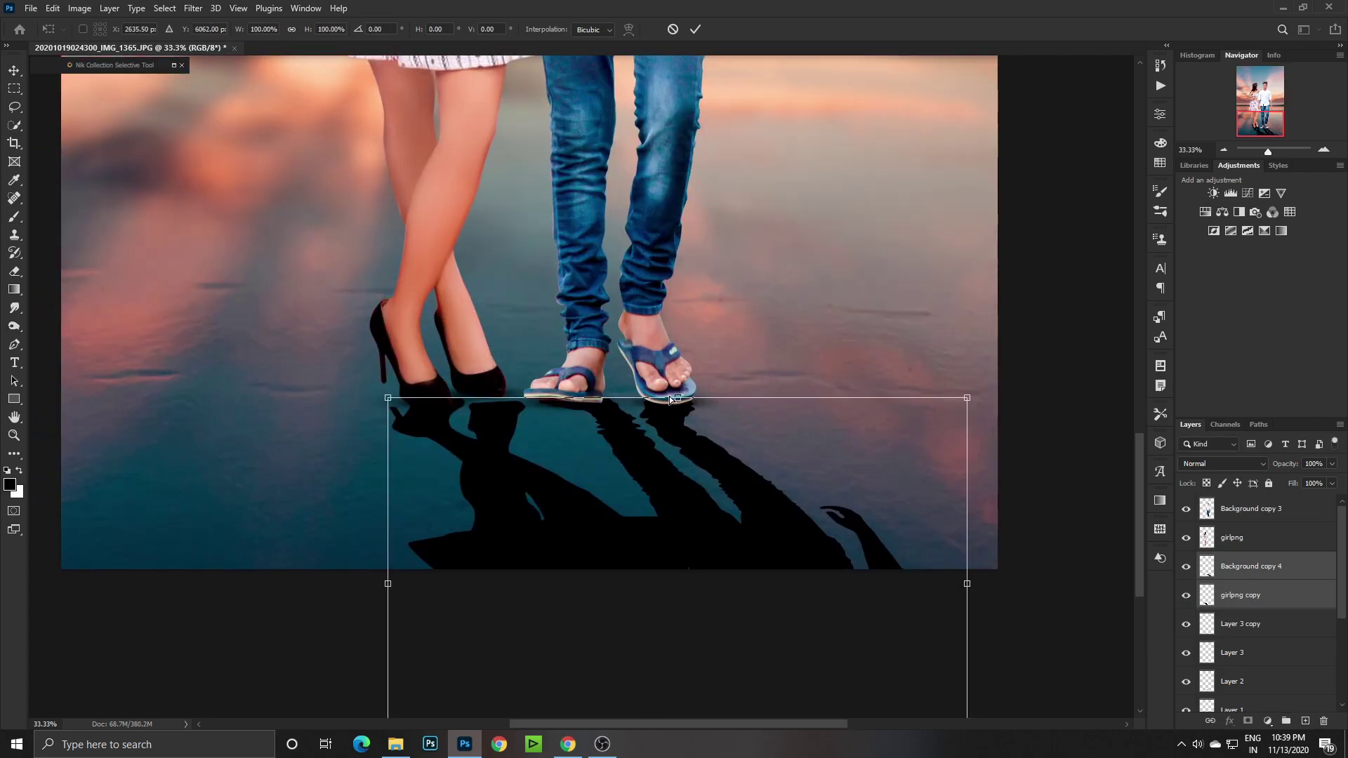
key(Return)
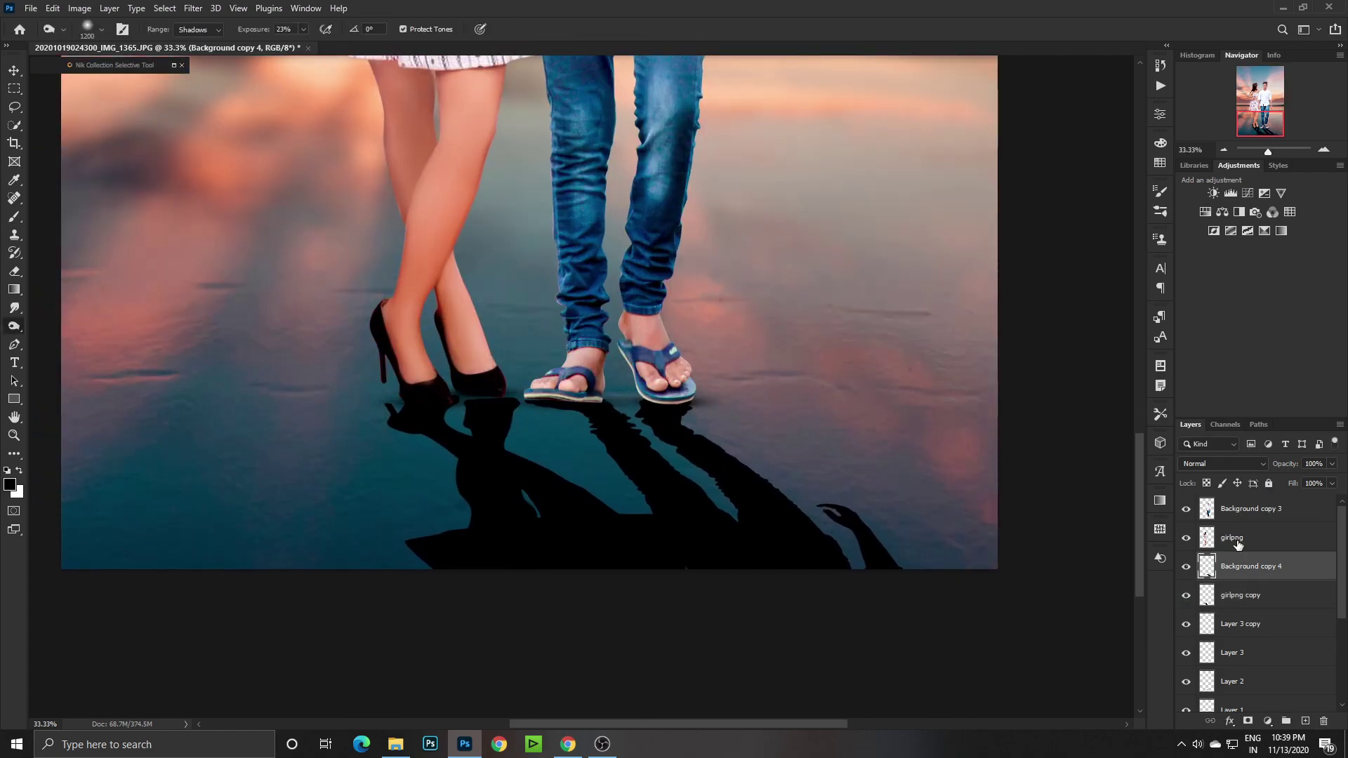
Warp the girlpng copy shadow so it meets the girl's heels.
click(1241, 595)
key(ctrl+t)
click(628, 29)
drag(385, 392, 379, 390)
key(Return)
key(e)
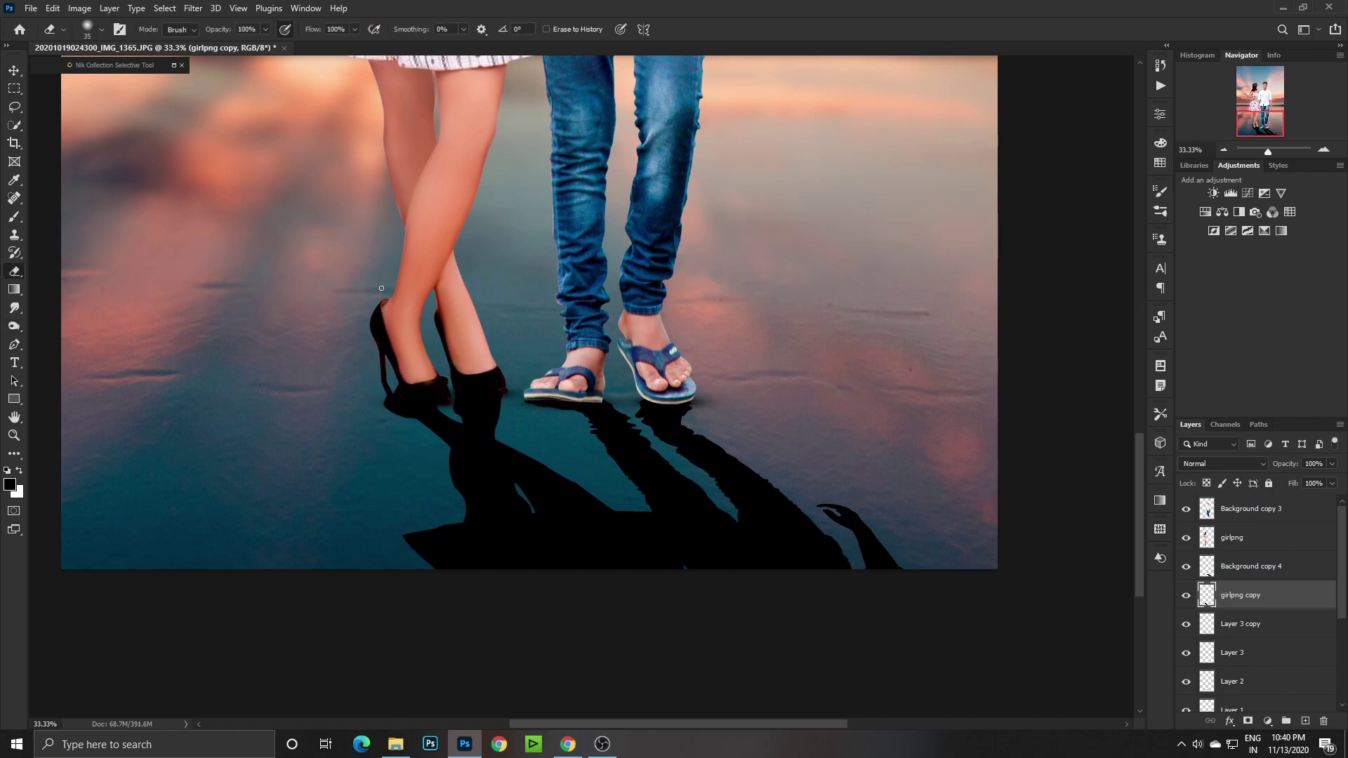
Soften the shadows with a 3.4 px Gaussian Blur and fade them to 12% opacity.
click(1241, 566)
key(ctrl+minus)
key(ctrl+minus)
key(ctrl+minus)
key(ctrl+alt+f)
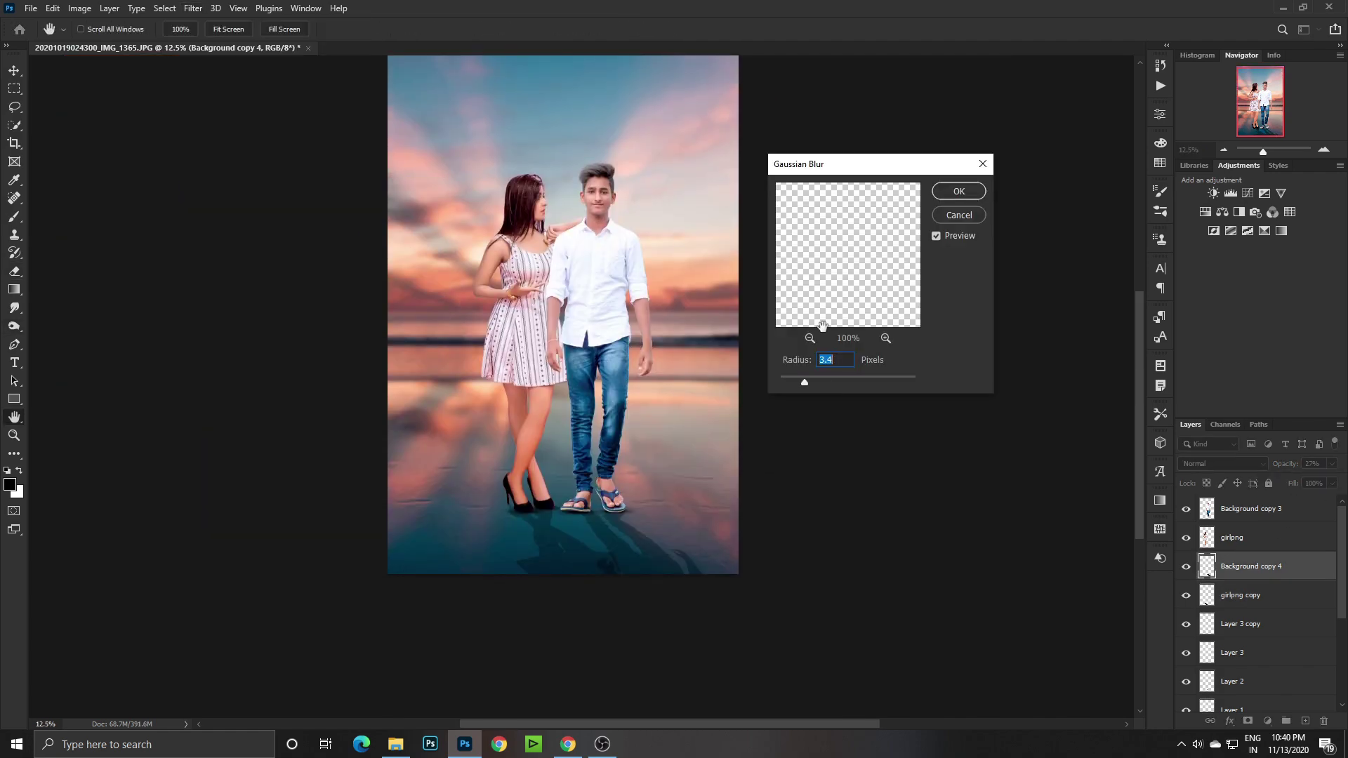
key(Return)
ctrl+click(1287, 576)
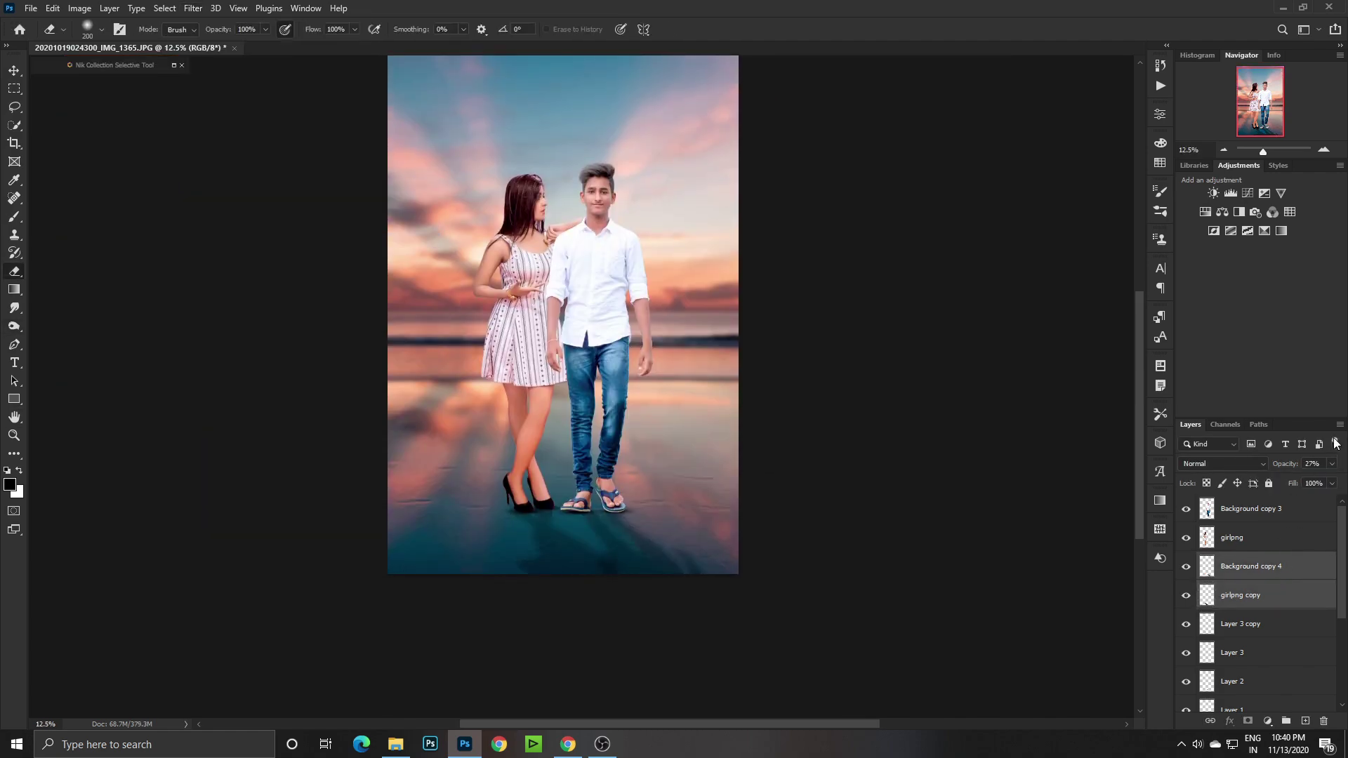
click(1332, 463)
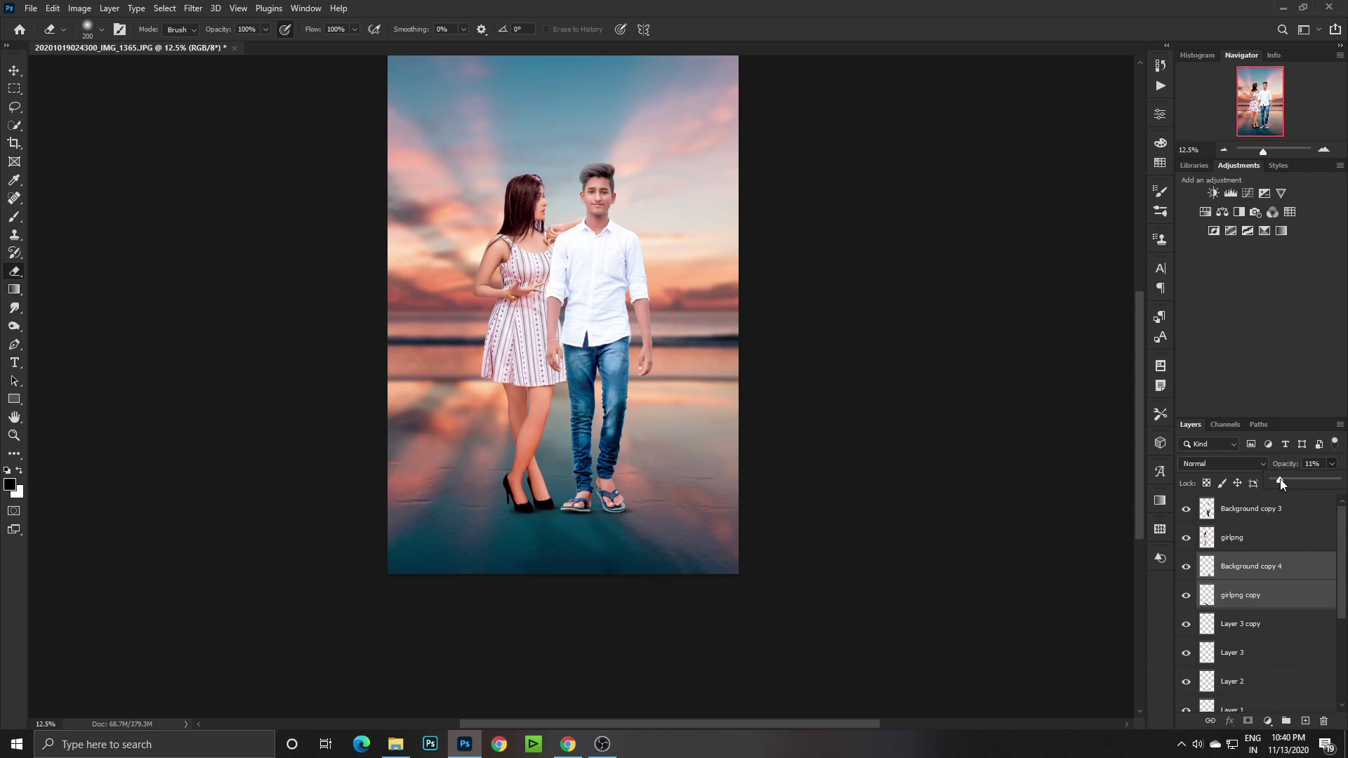
click(1286, 521)
Smudge-touch the edges around the girl's shoulder on Background copy 3, then open the Filter menu.
ctrl+alt+click(596, 320)
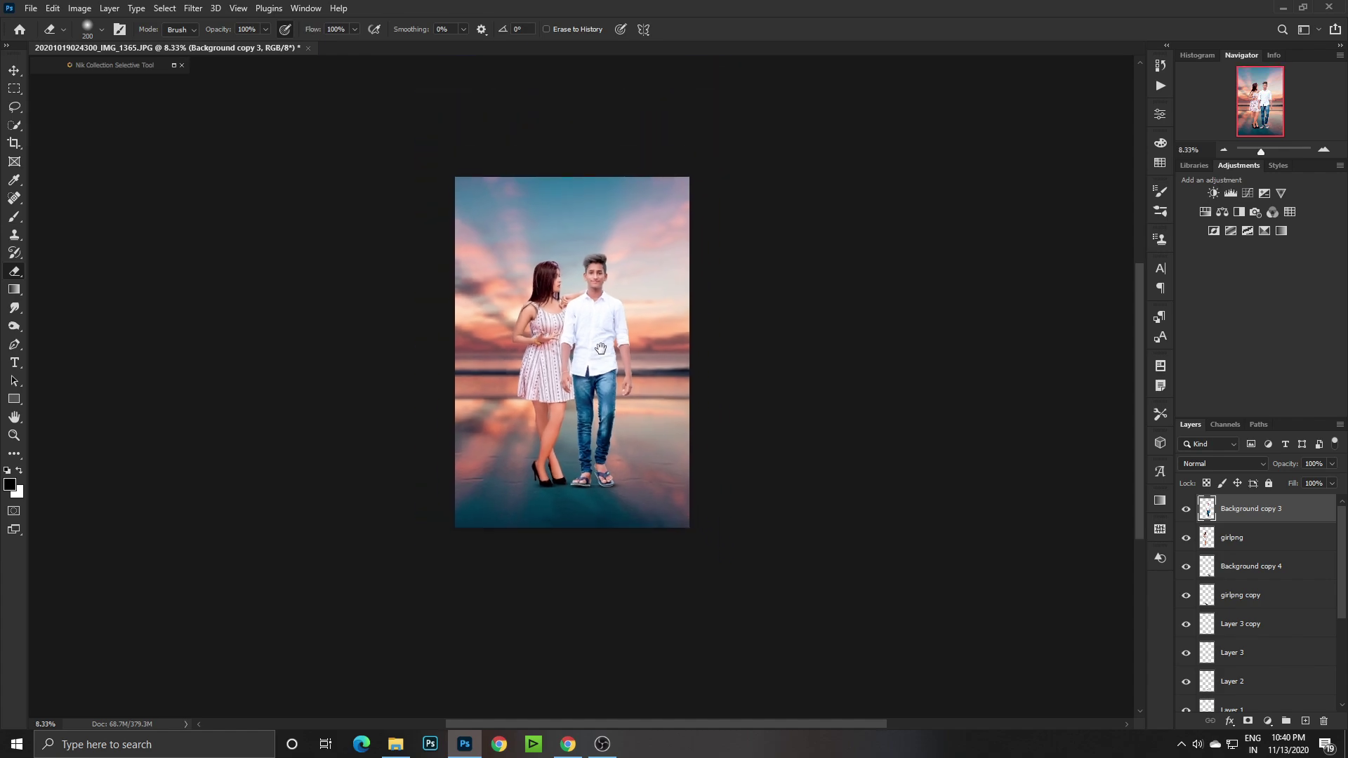
drag(596, 320, 607, 374)
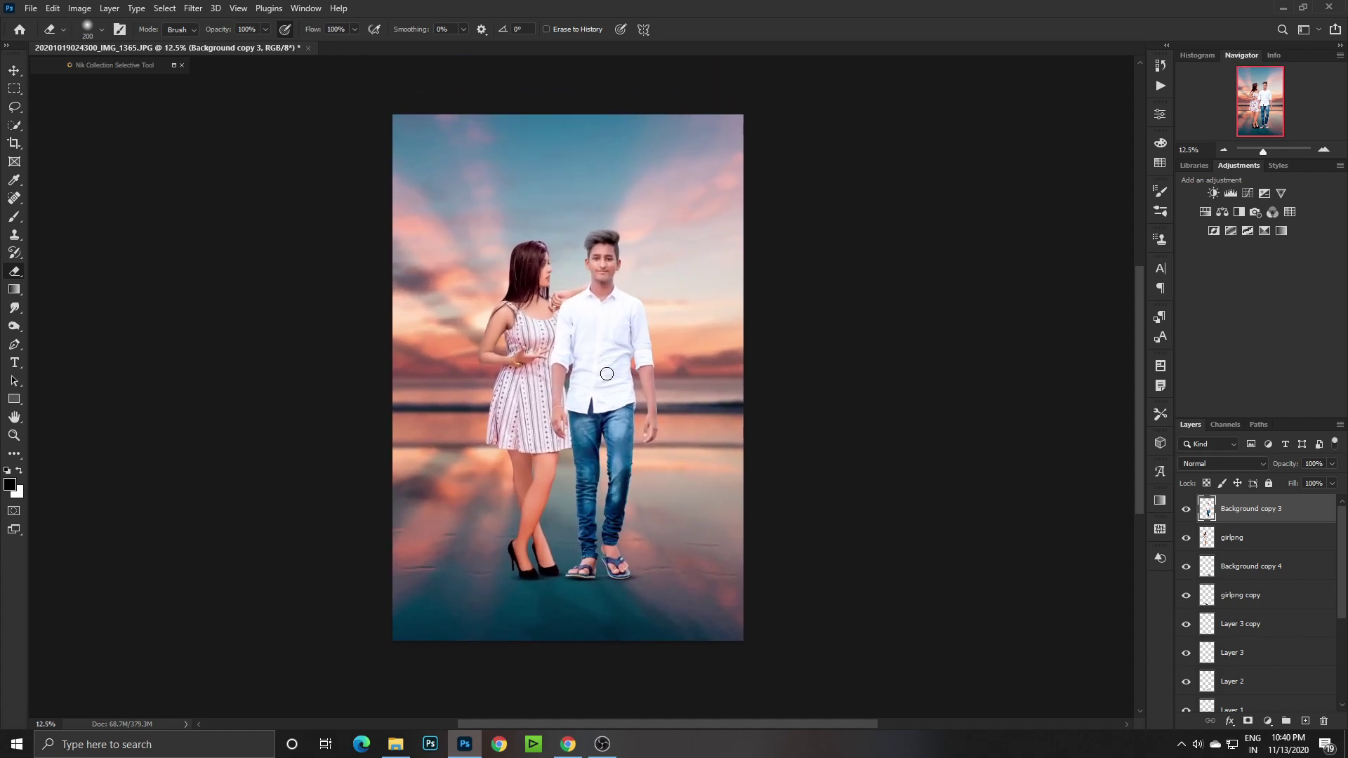
click(14, 308)
ctrl+click(476, 318)
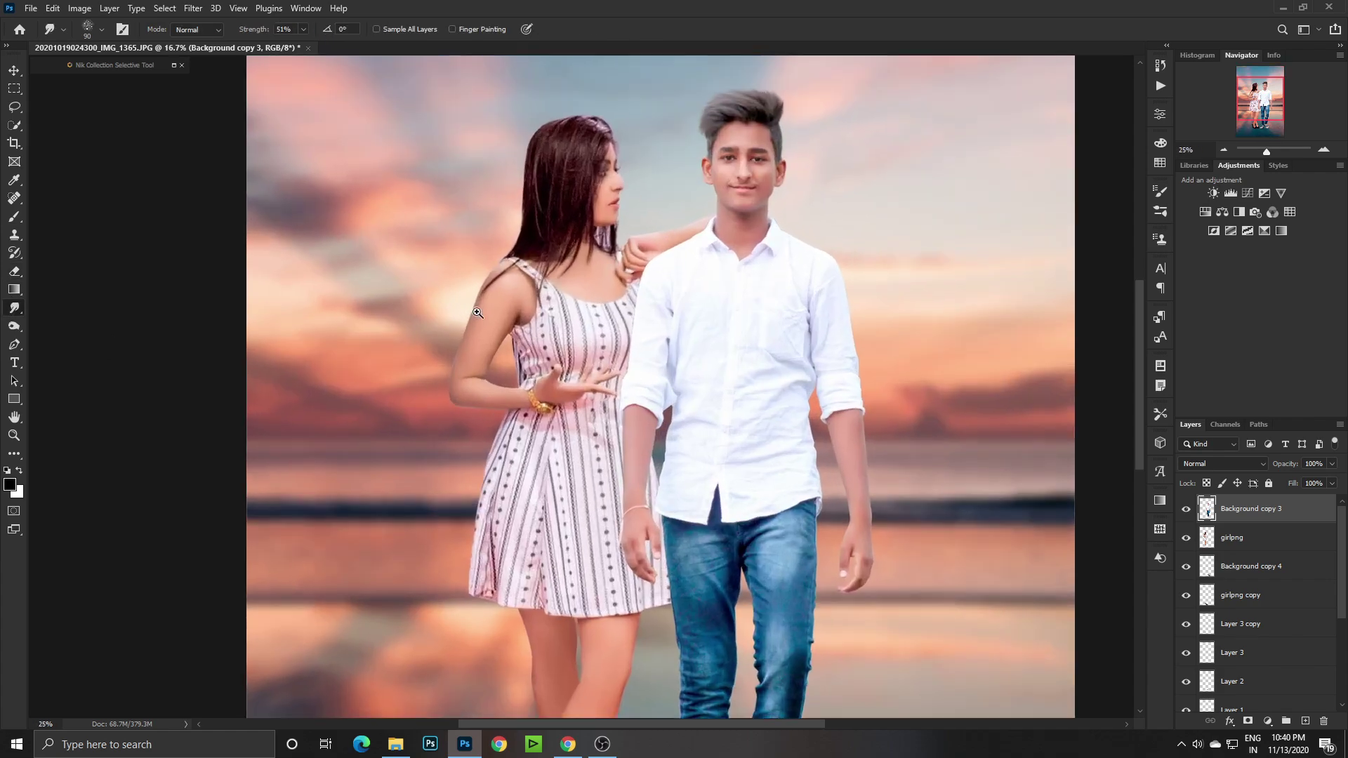
ctrl+alt+click(691, 205)
ctrl+click(635, 366)
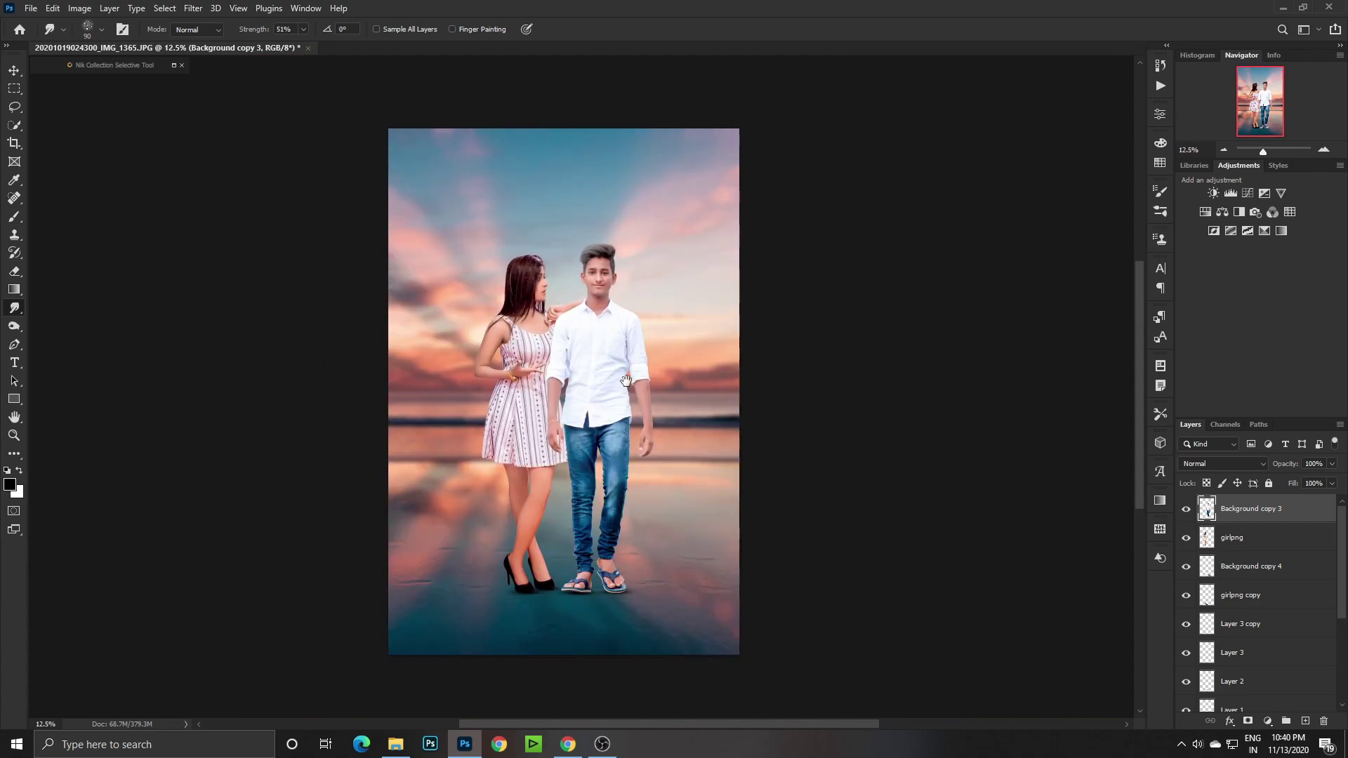
drag(643, 376, 646, 379)
click(193, 7)
mouse_move(221, 382)
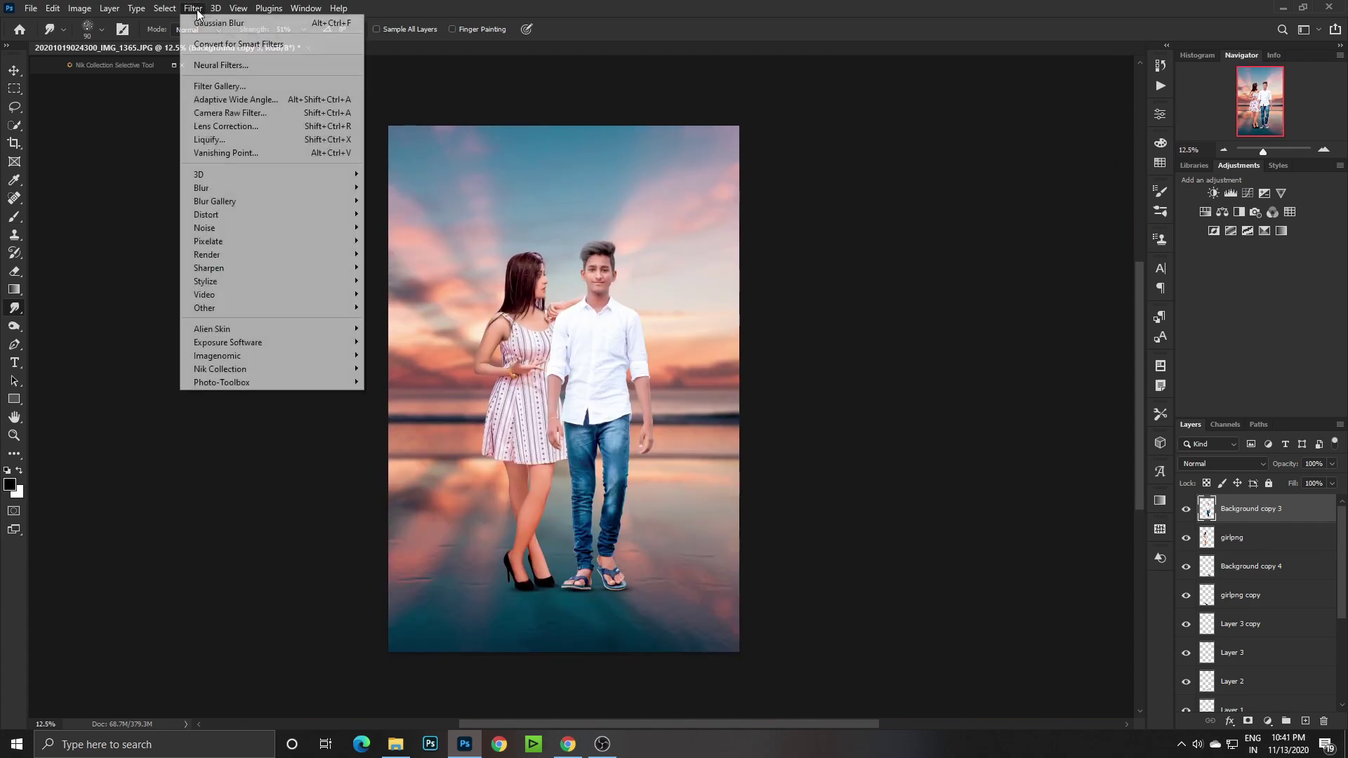
Smooth the boy's skin with SkinFiner at Smoothing Amount 52 and apply it.
click(391, 382)
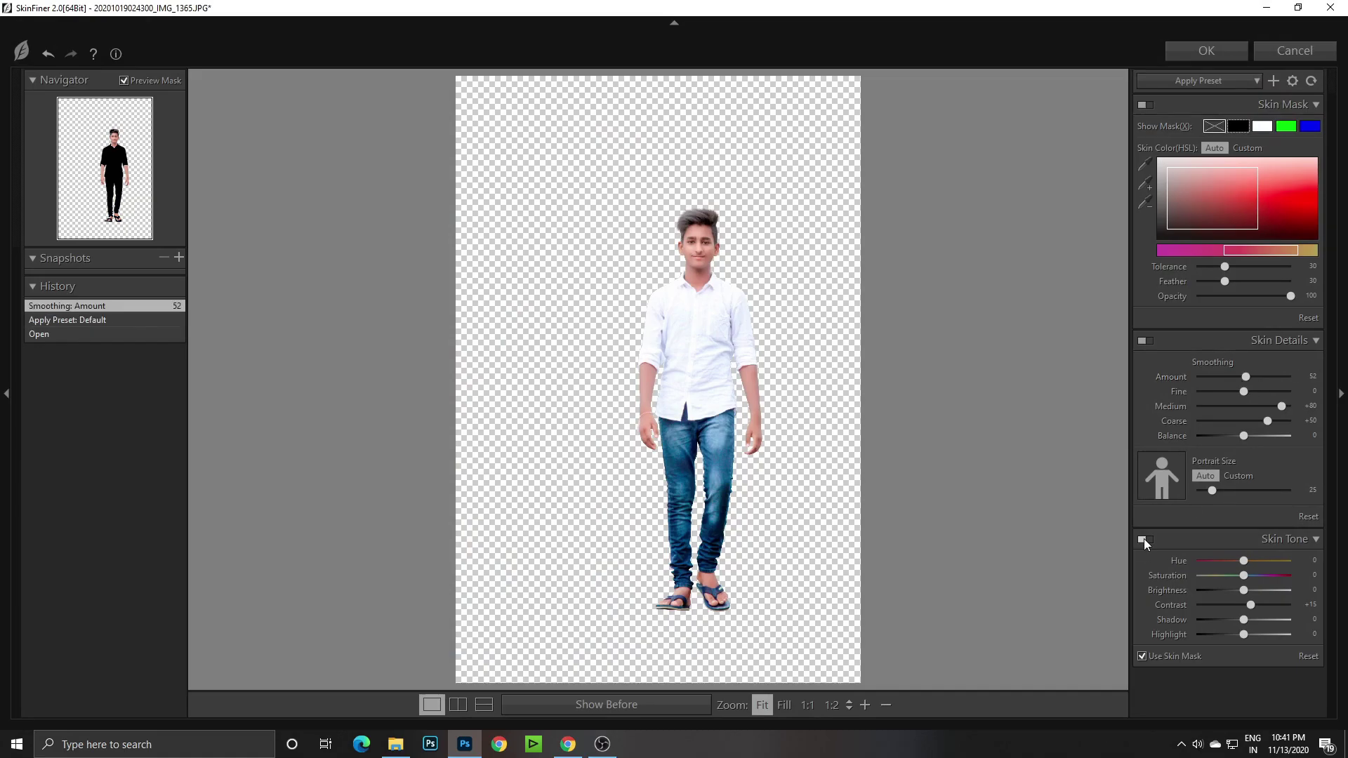
click(1206, 51)
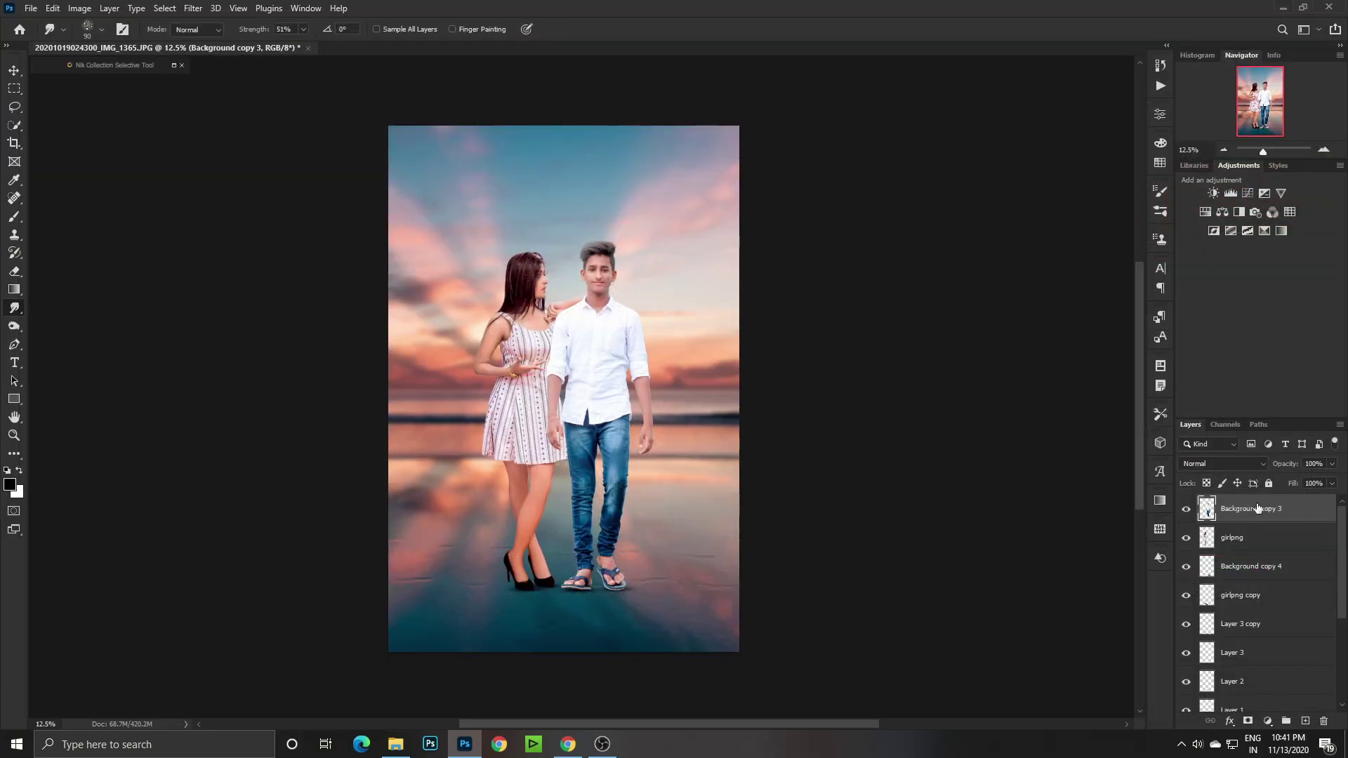
Burn the couple's shadows with a 300 px Burn brush, then stamp visible layers into Layer 4.
right_click(18, 331)
click(60, 340)
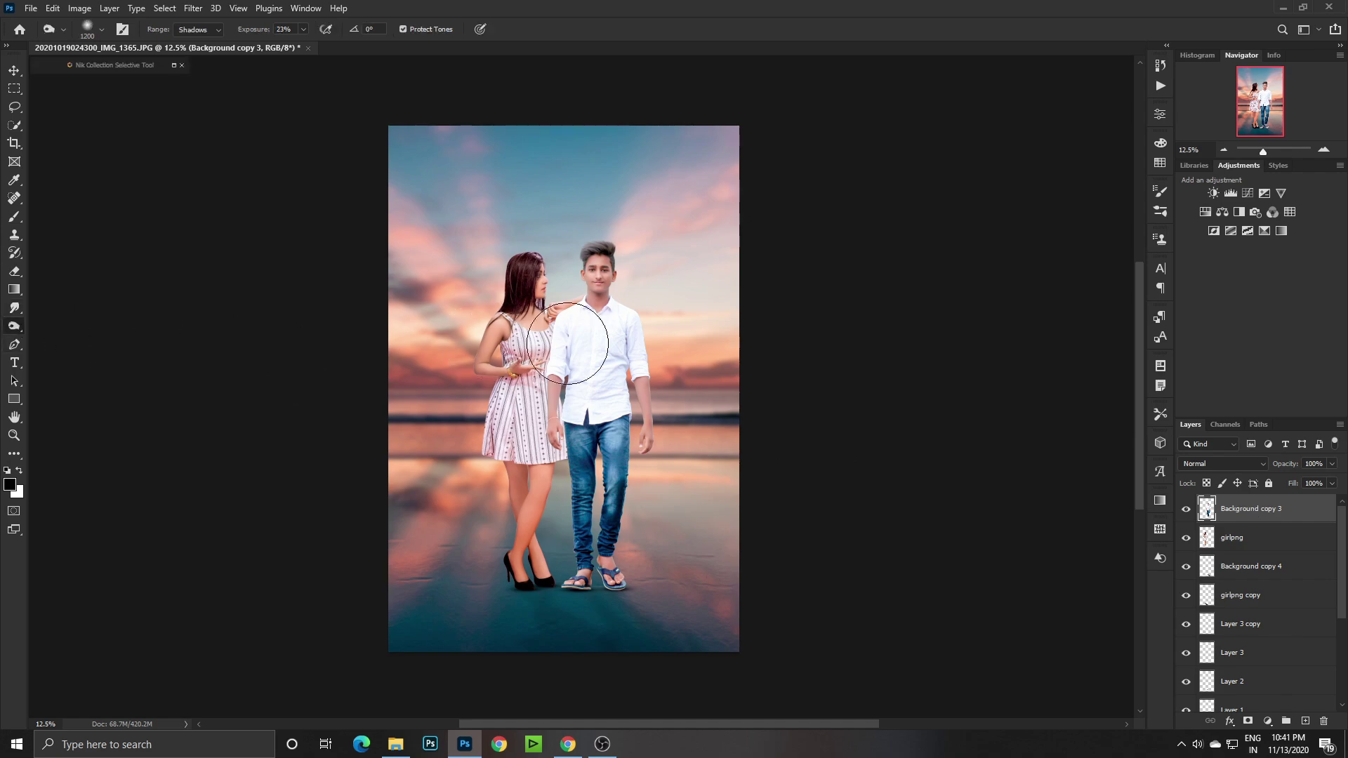
key(bracketleft)
key(bracketleft)
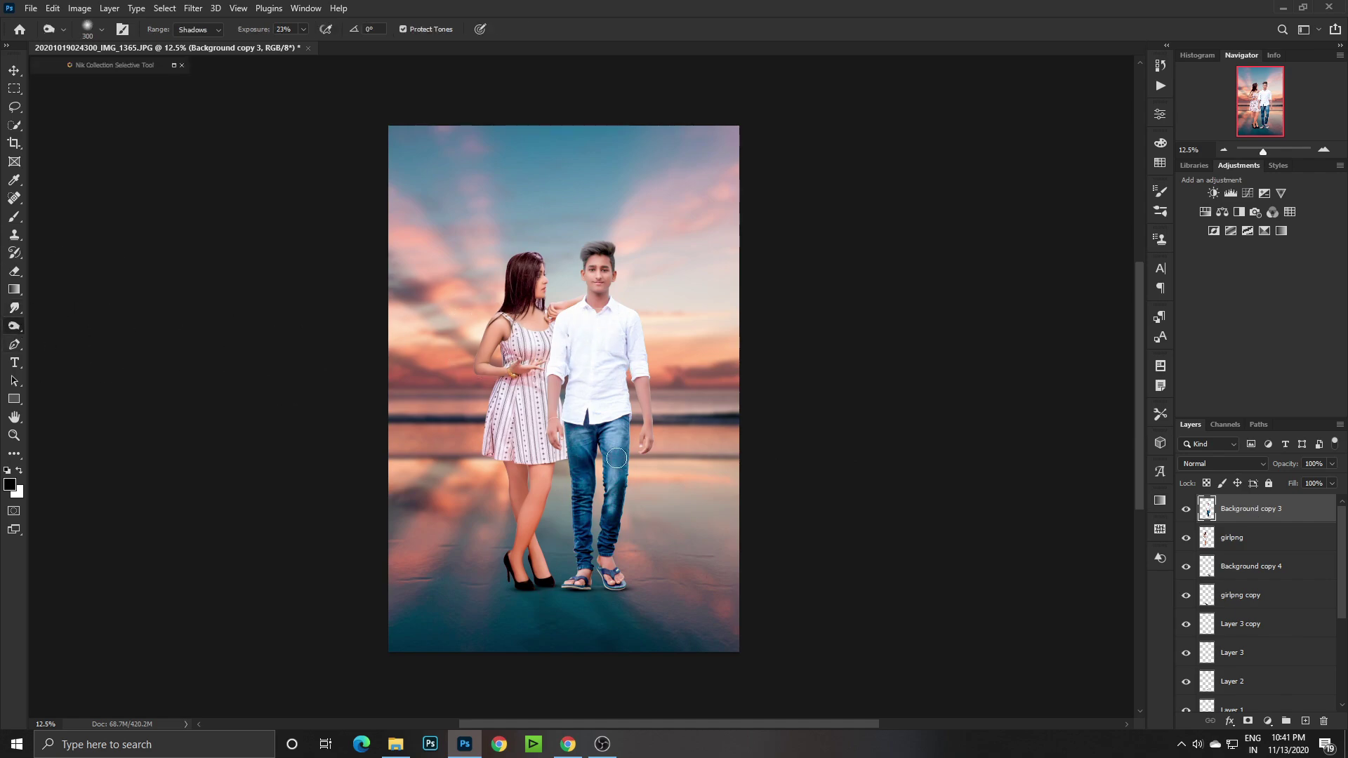
ctrl+click(516, 402)
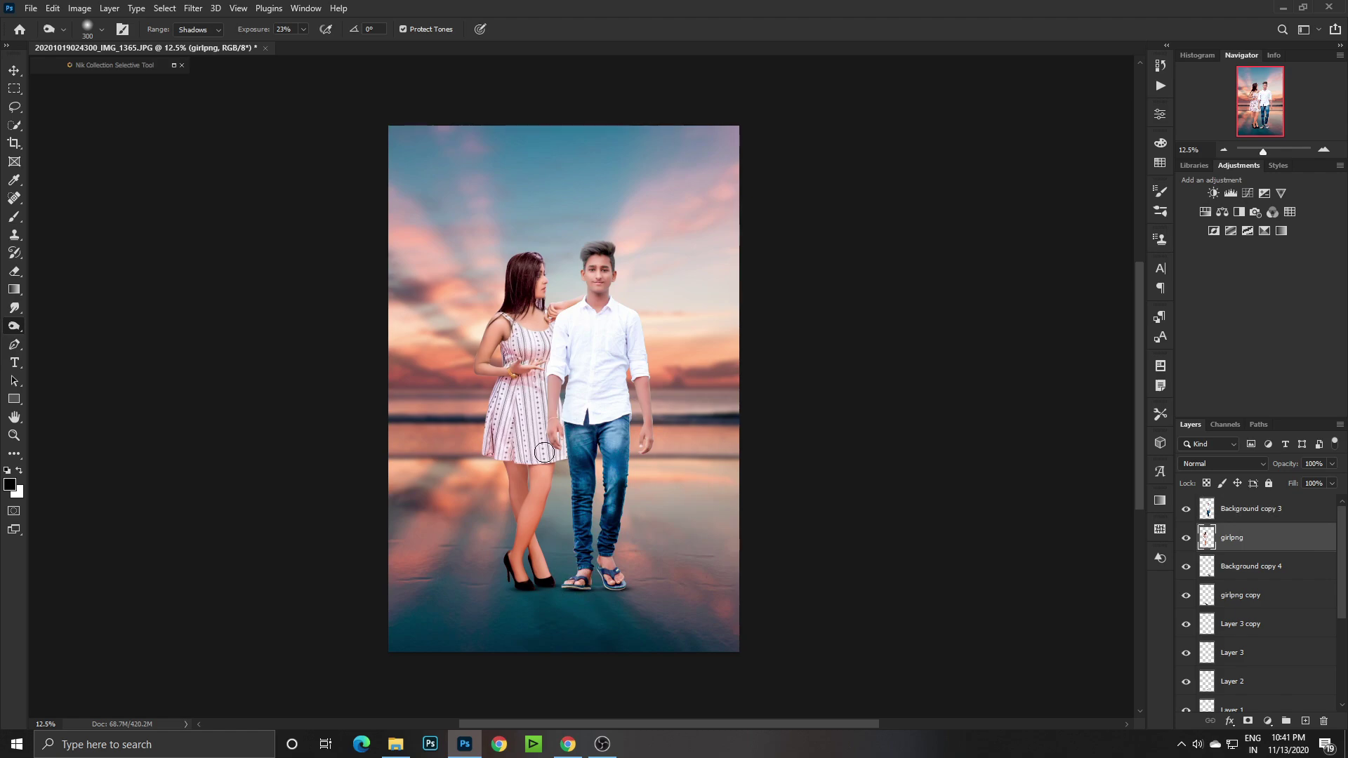
key(ctrl+shift+alt+e)
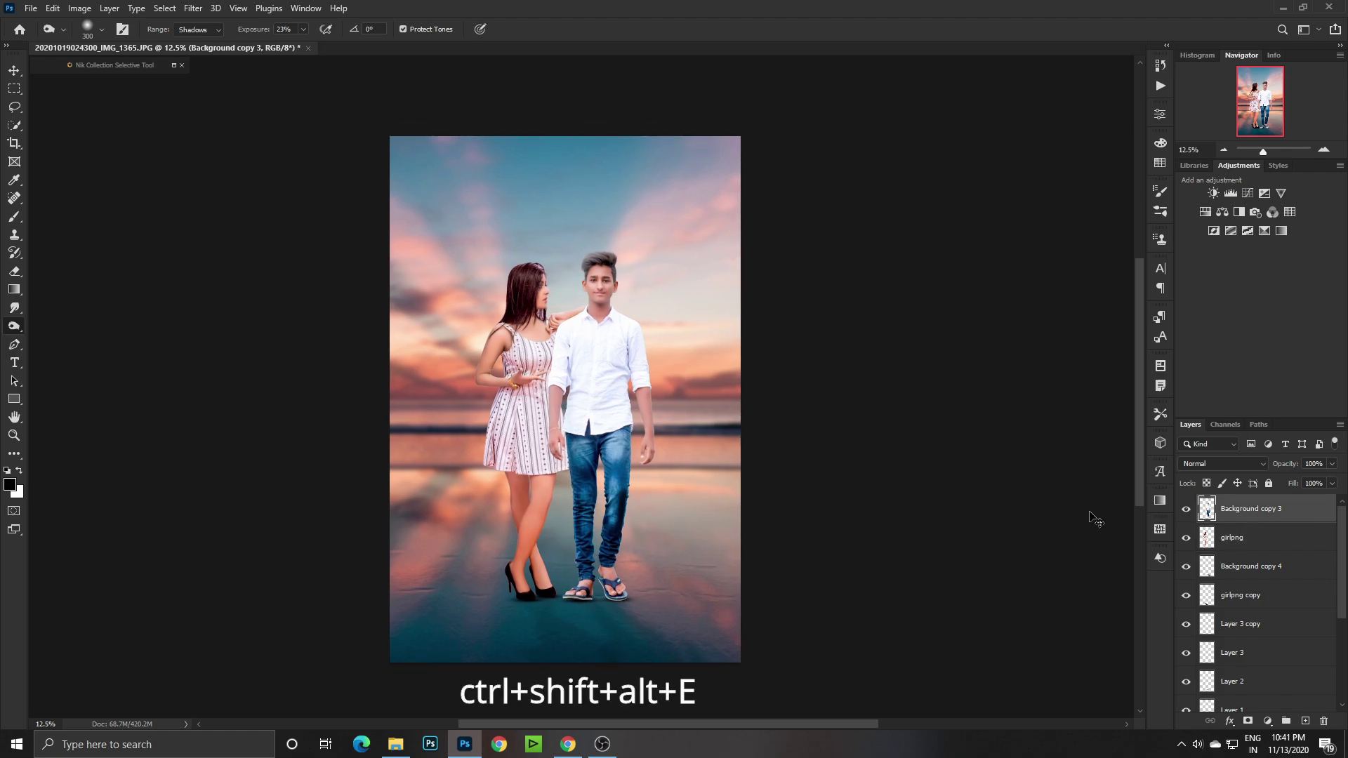
In Camera Raw on Layer 4, set Exposure +0.35, Contrast +5 and Shadows +10.
click(195, 9)
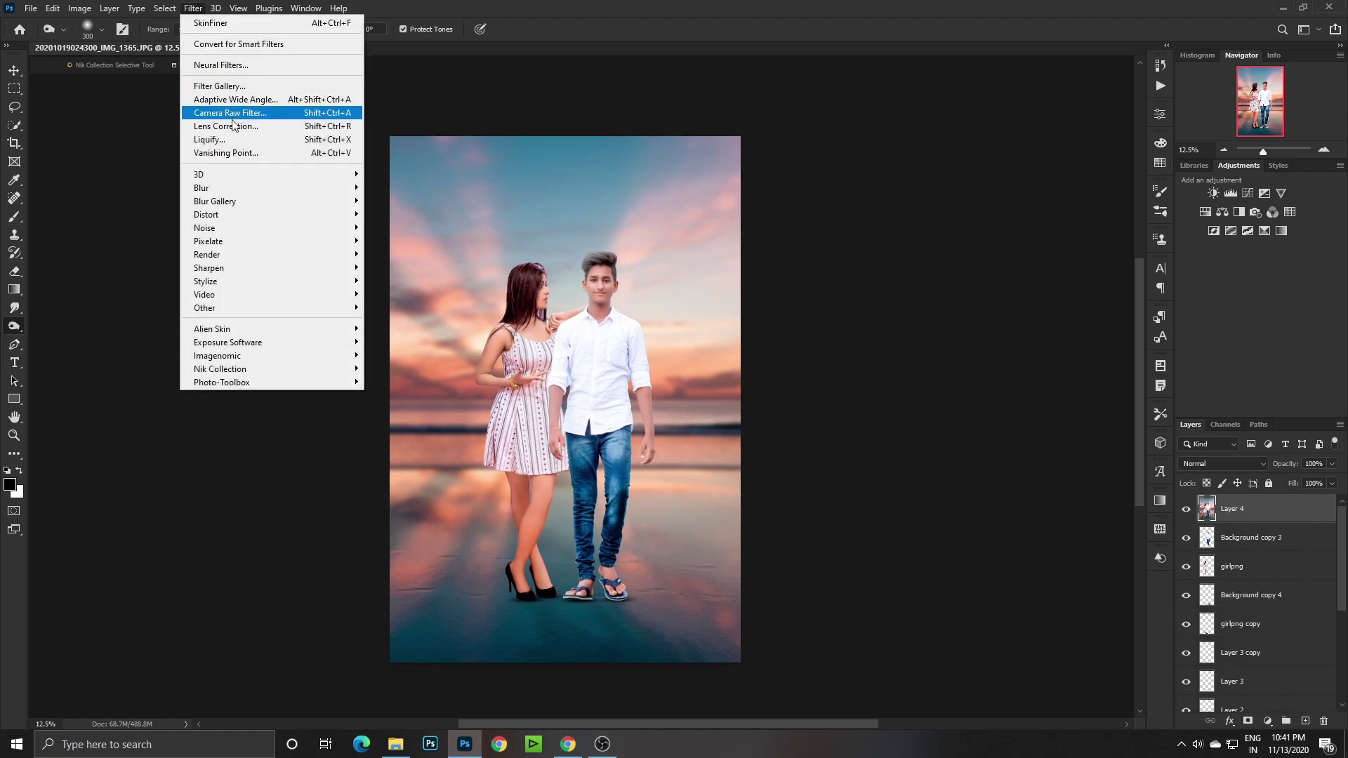
click(240, 113)
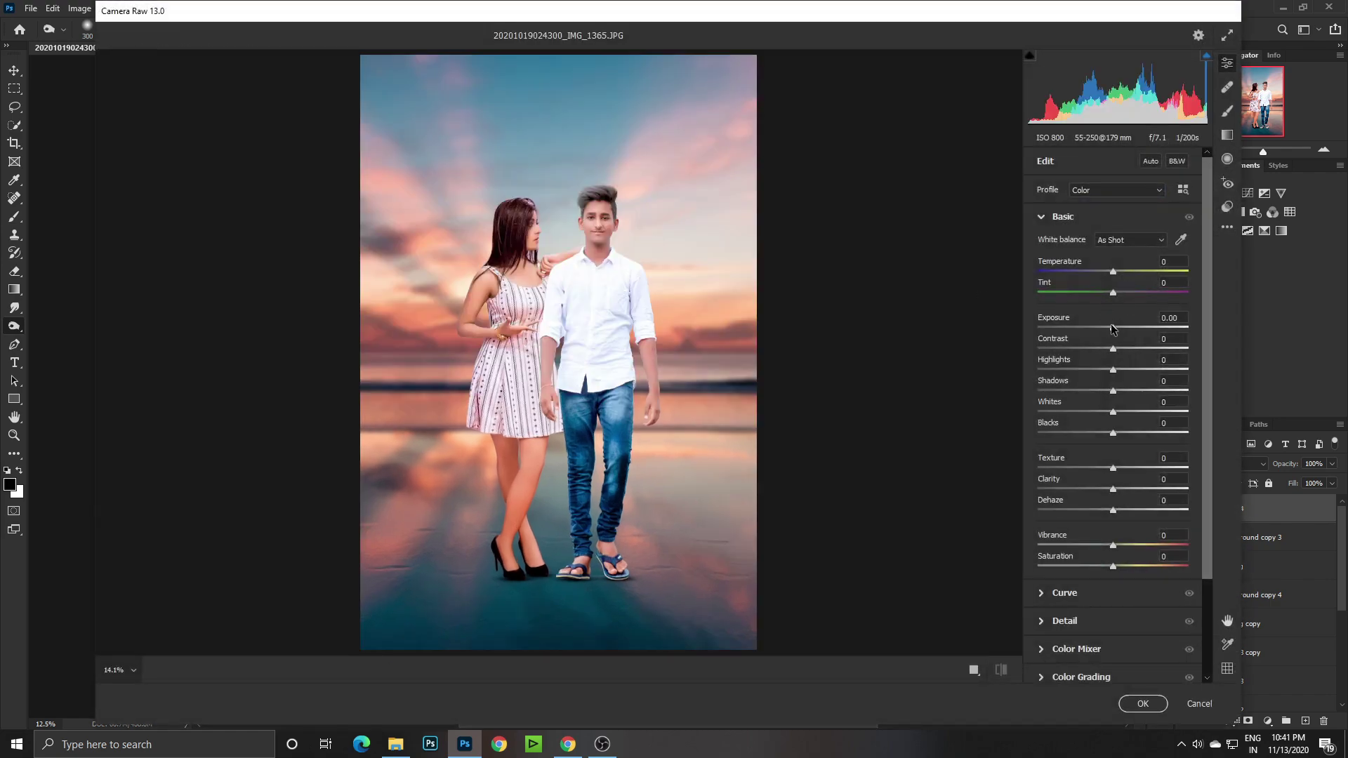
drag(1112, 327, 1116, 329)
click(1116, 349)
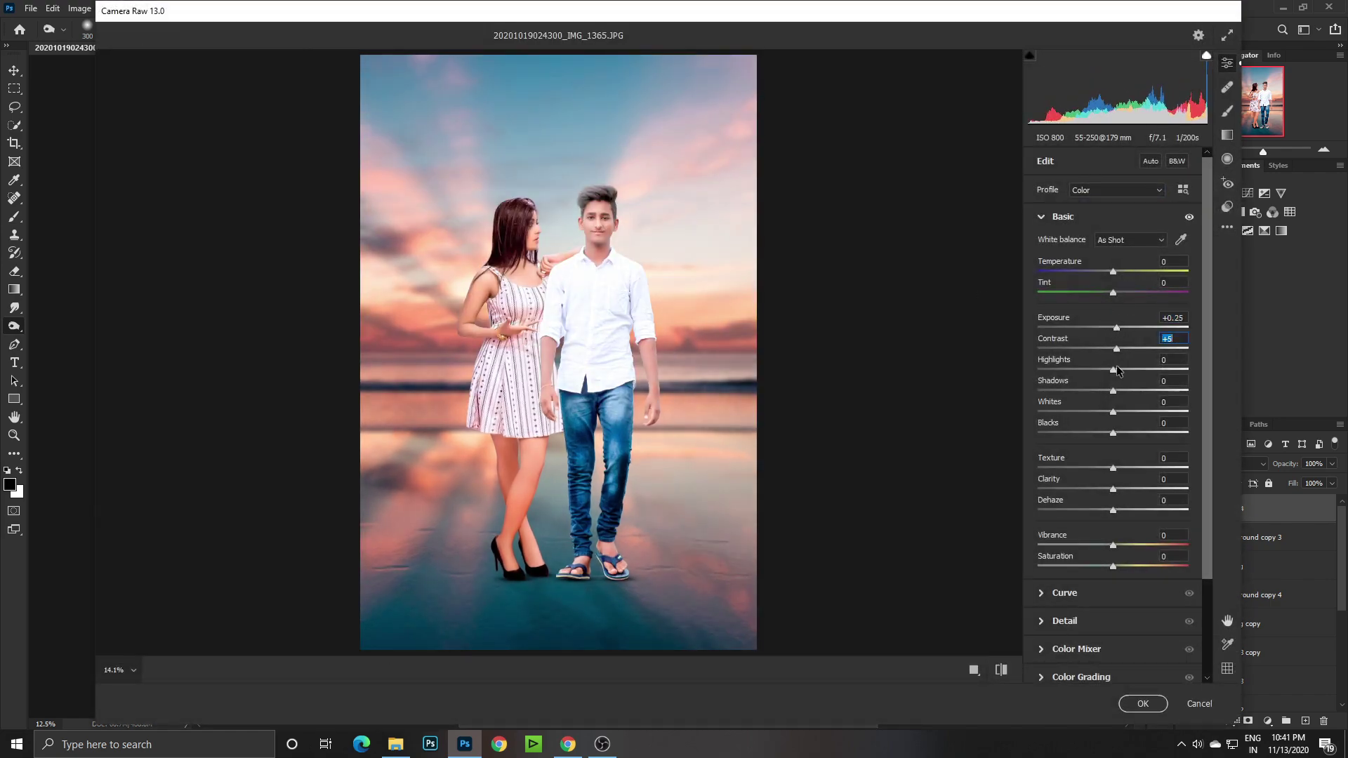
drag(1111, 383, 1122, 404)
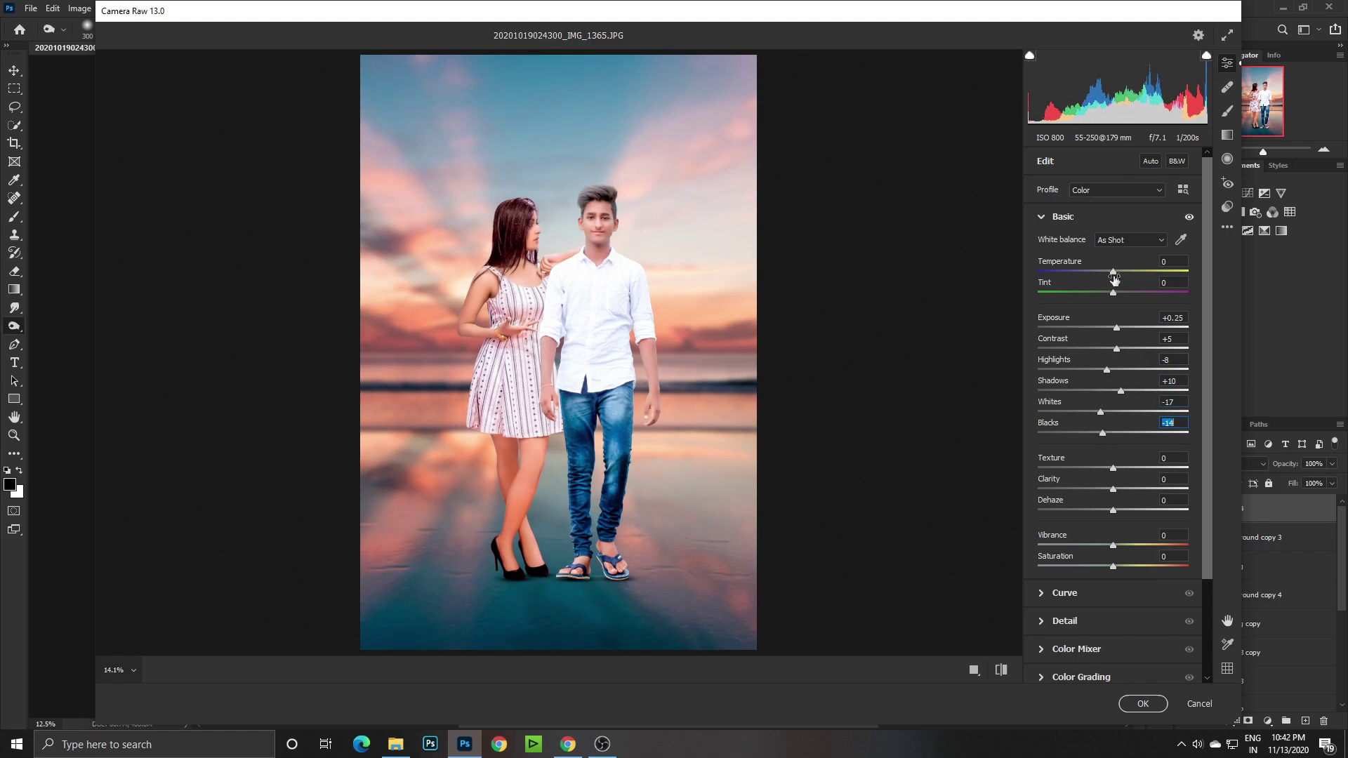
scroll(1106, 519, down, 3)
Add a vignette and a radial filter around the couple darkening the edges, then apply.
click(1084, 639)
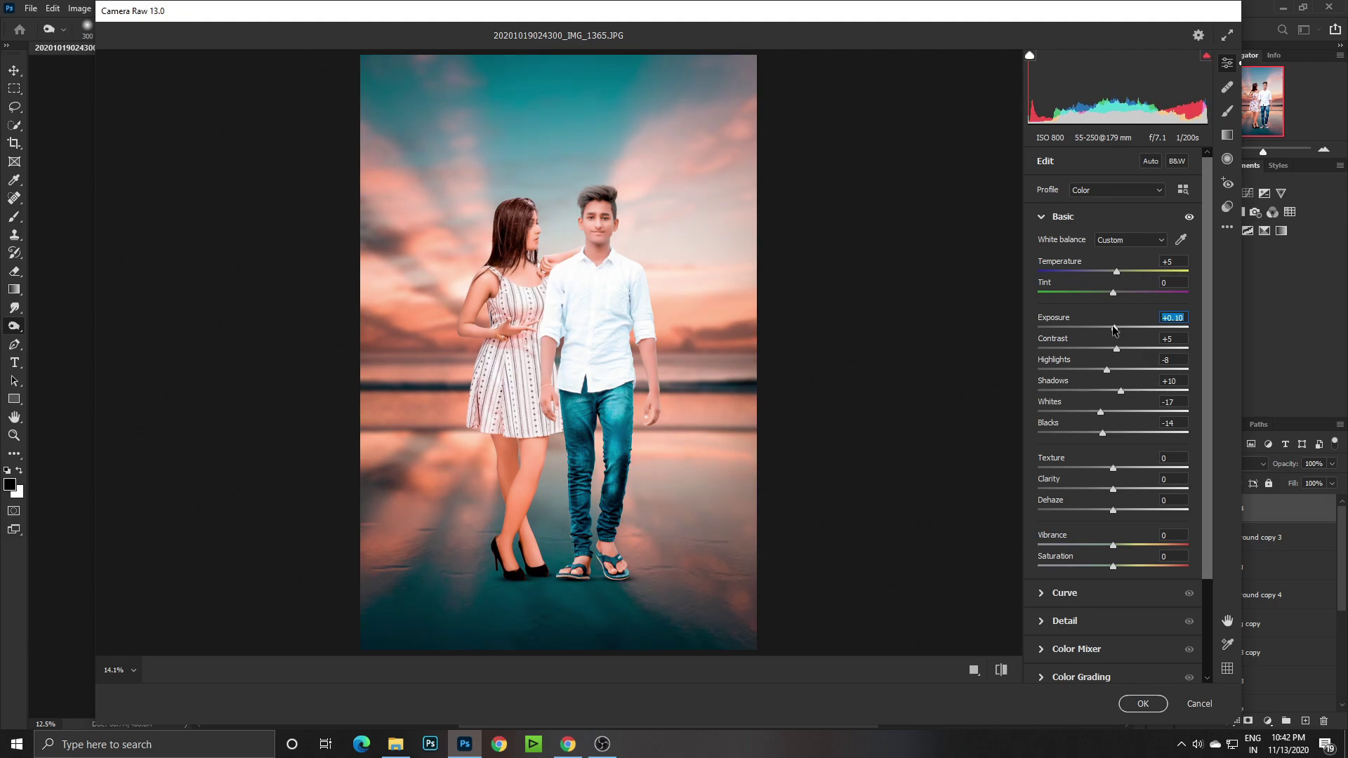
click(1227, 158)
drag(557, 323, 815, 575)
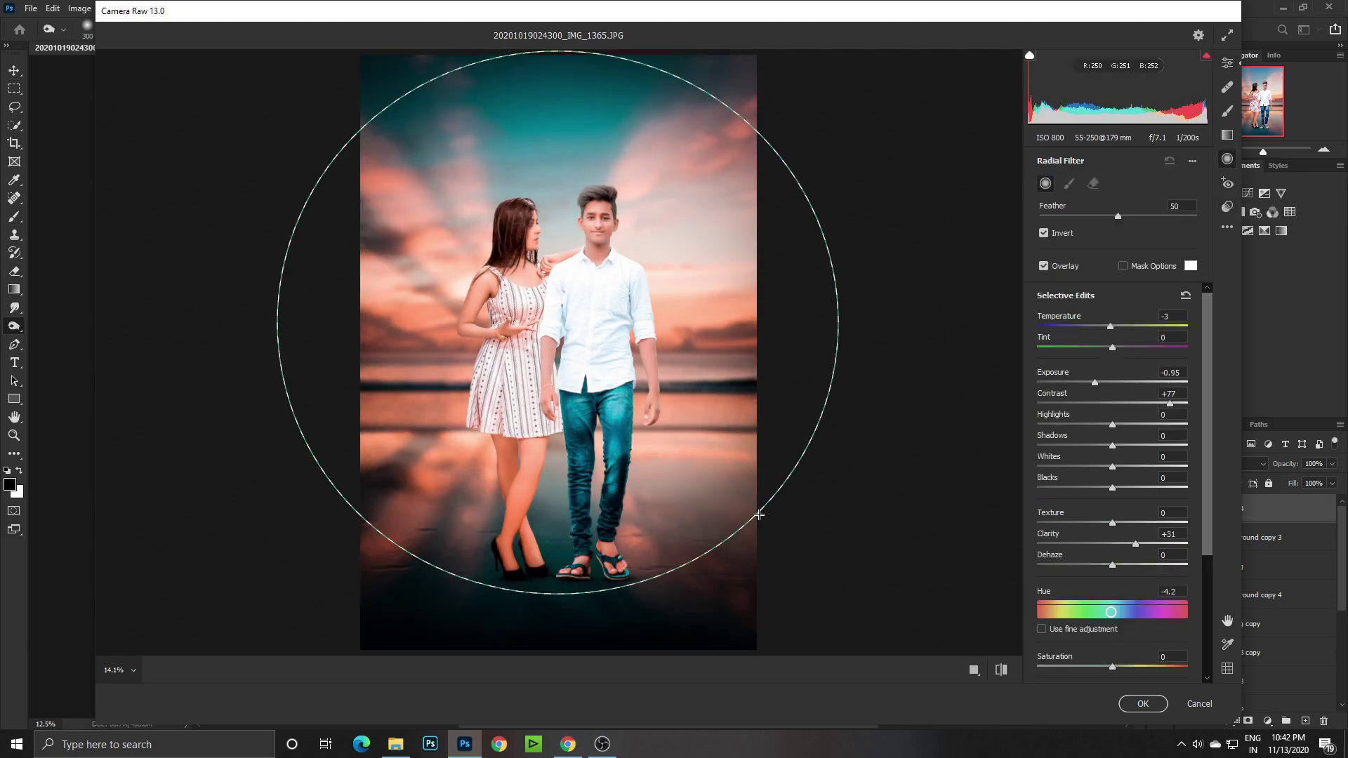
drag(1094, 382, 1106, 382)
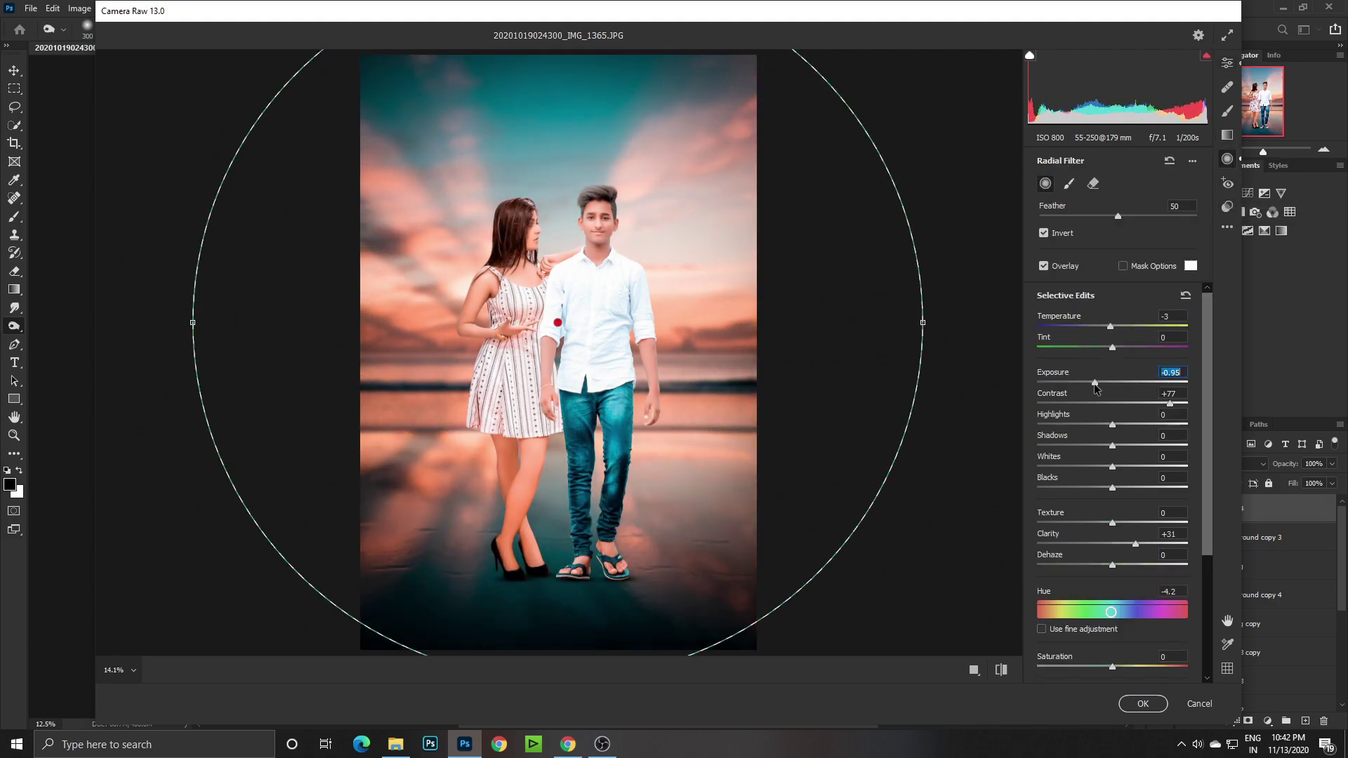
click(1142, 704)
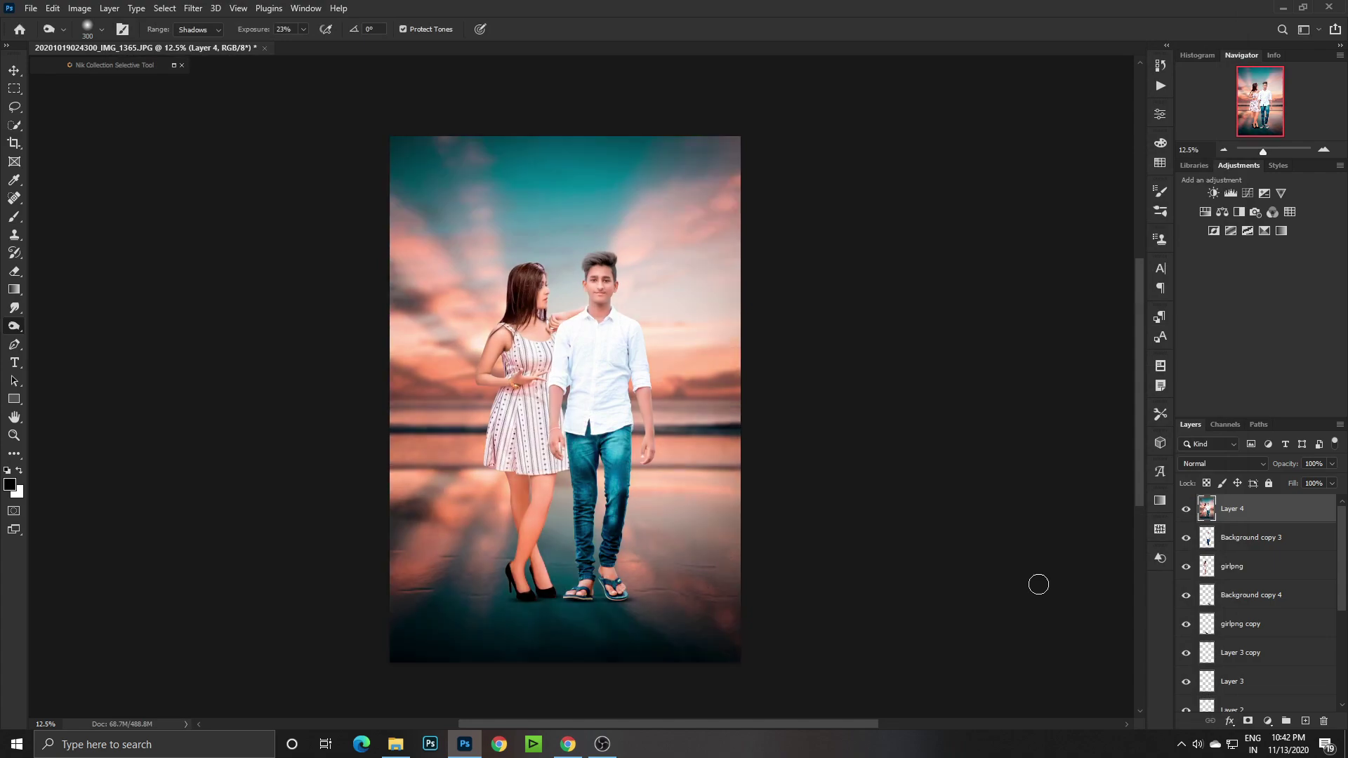
Add a Selective Color adjustment (Blacks and Whites Cyan -17) and merge it into Layer 4.
click(1273, 723)
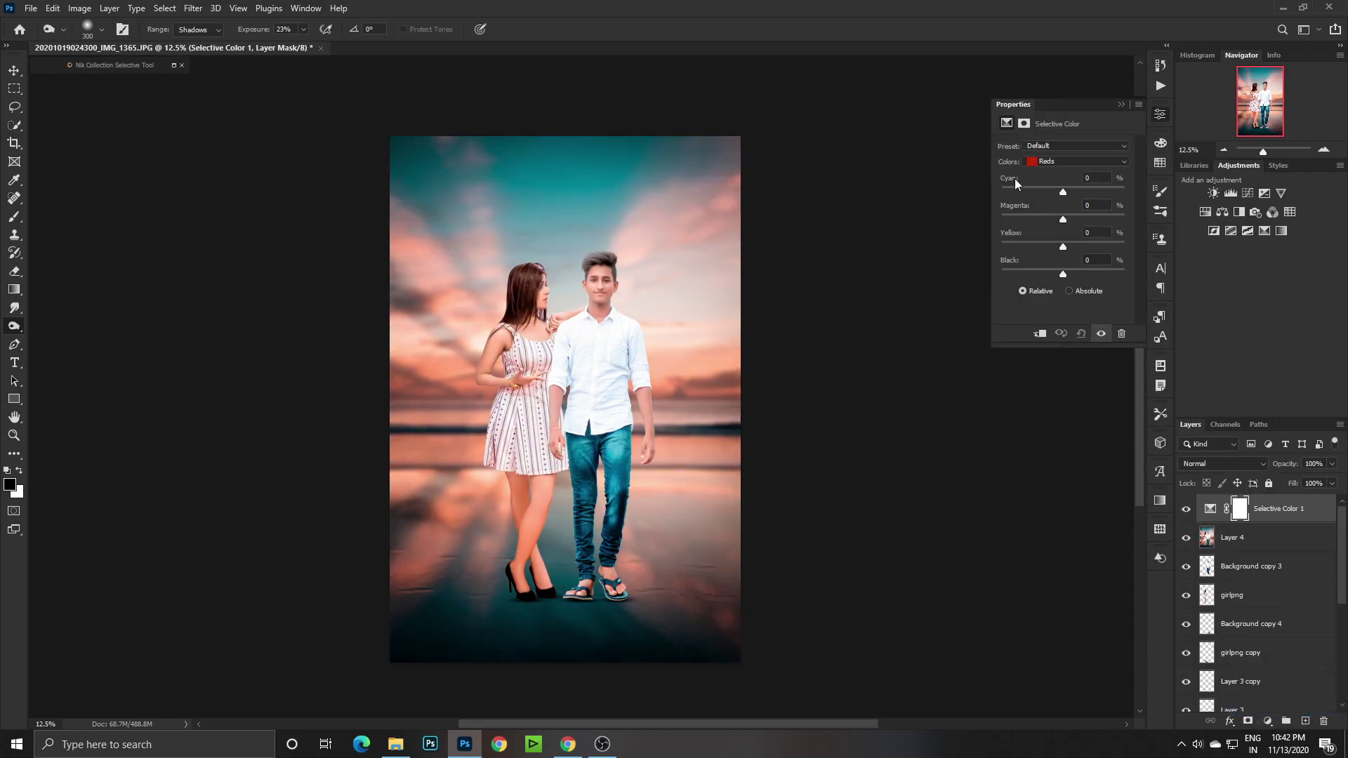
click(1076, 162)
click(1053, 266)
drag(1063, 273, 1063, 277)
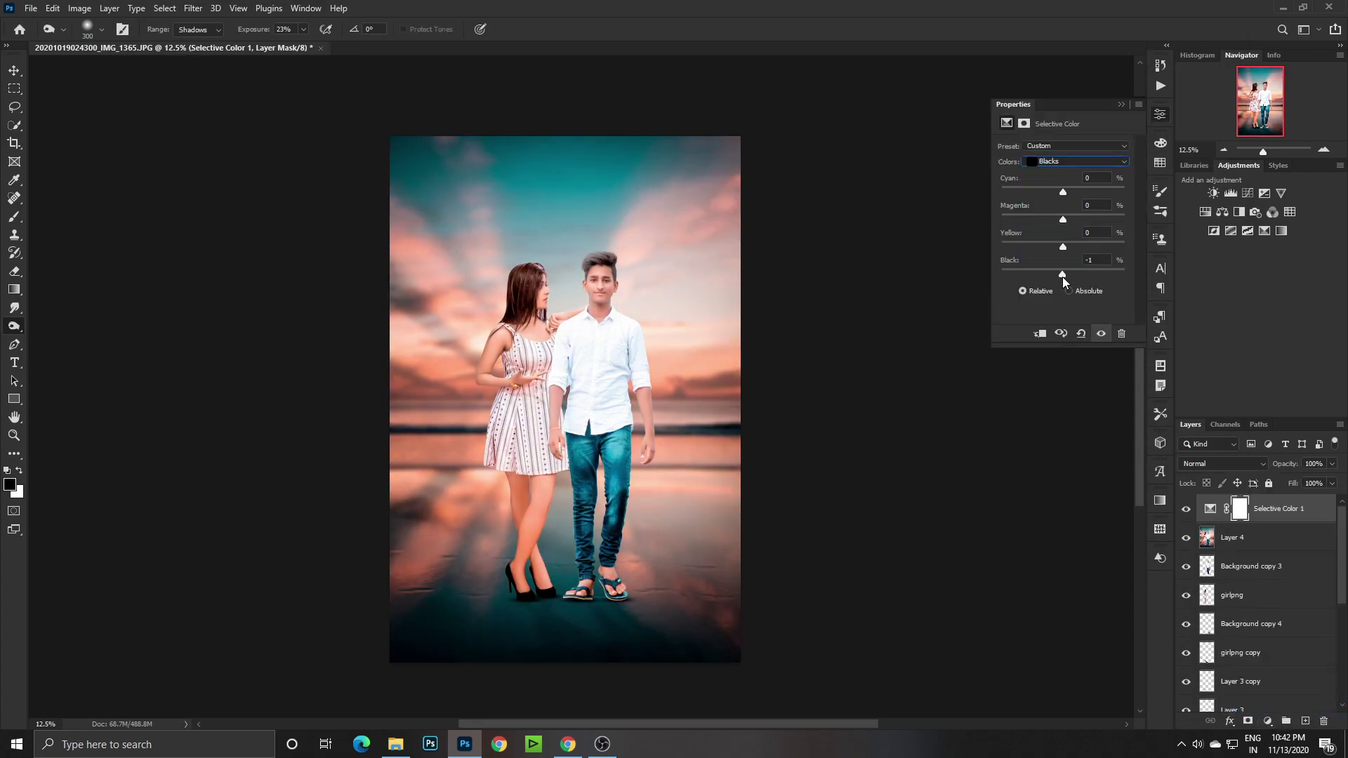
click(1076, 162)
click(1053, 209)
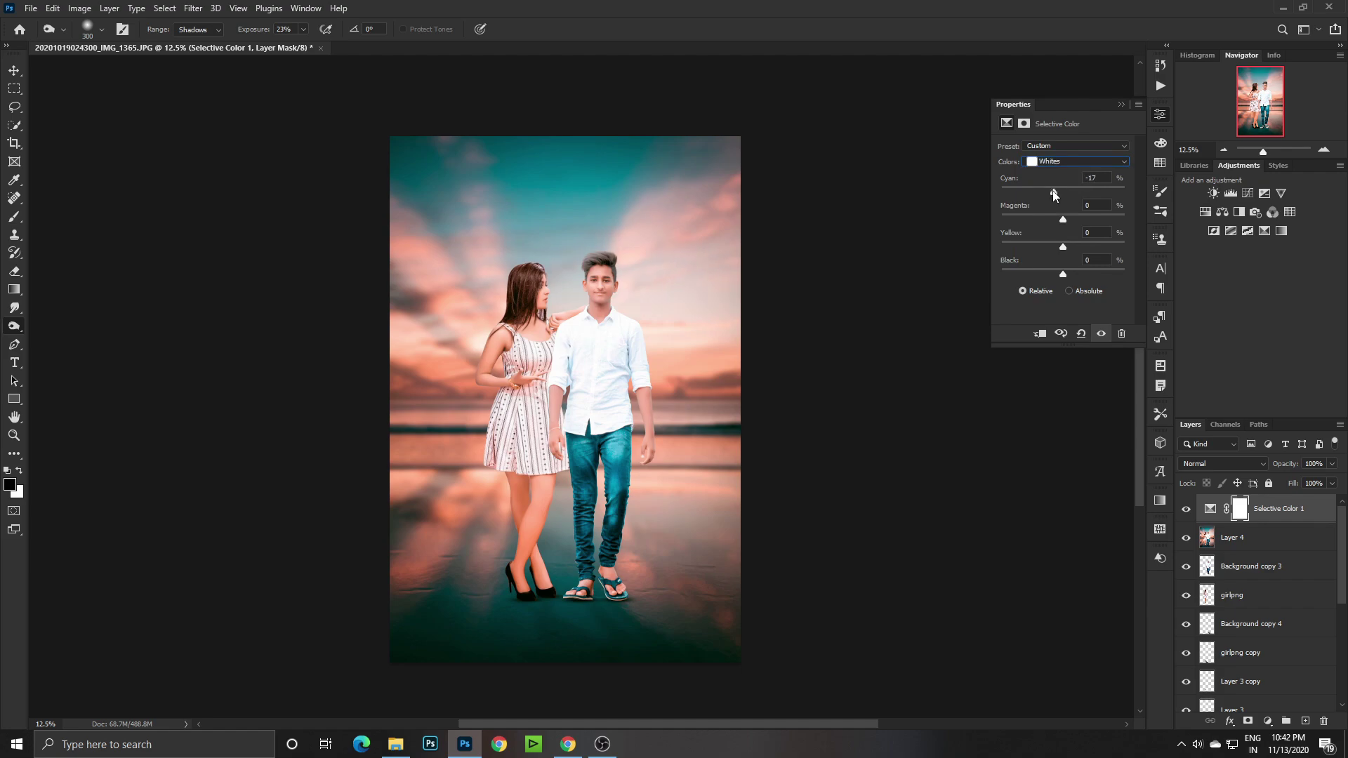
click(1121, 105)
right_click(1292, 508)
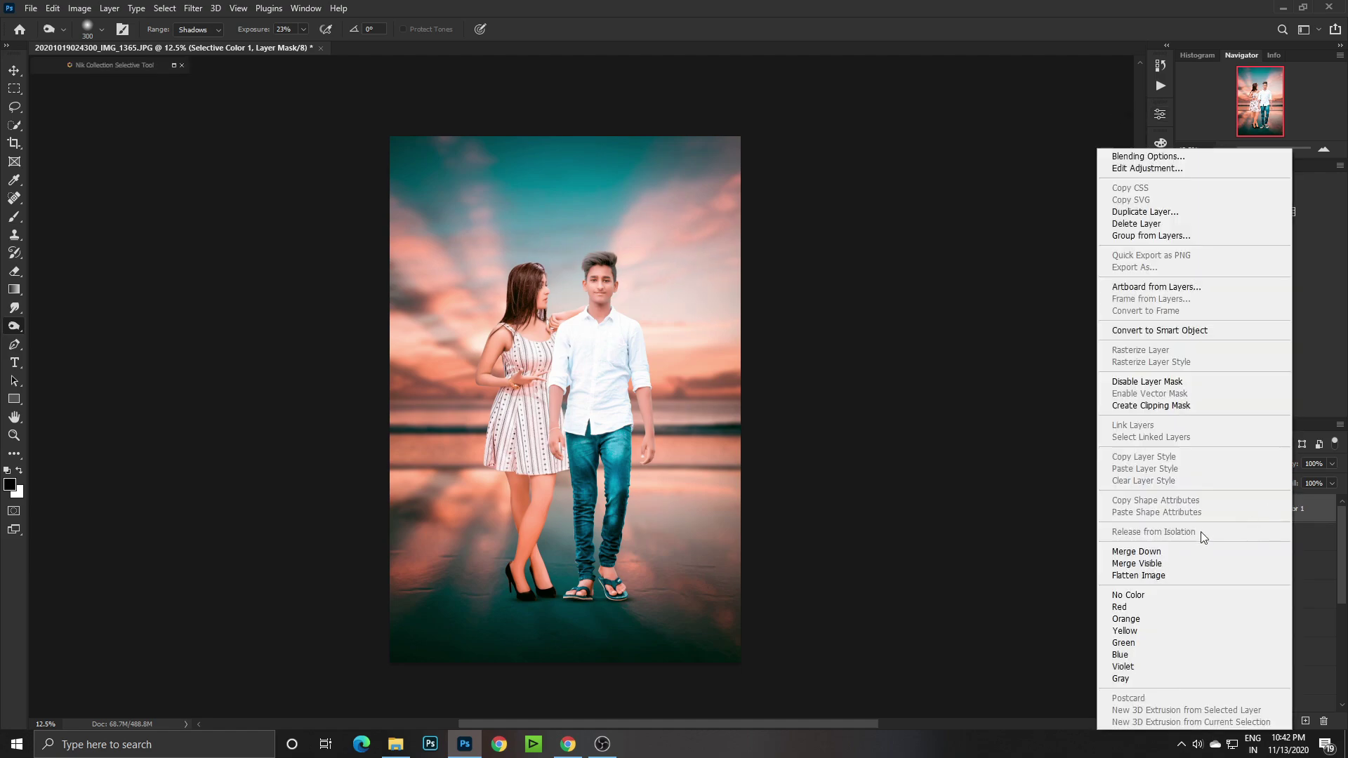
click(1191, 551)
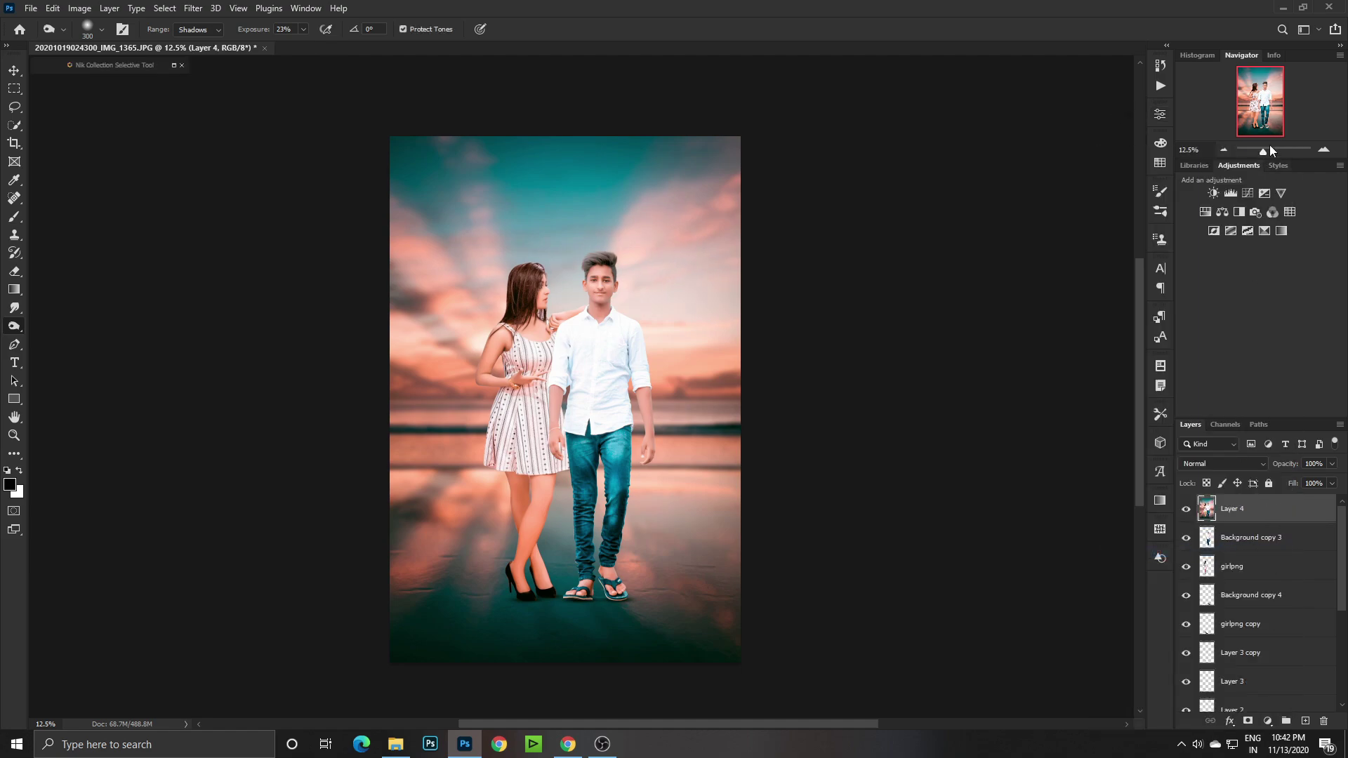
Add a Curves adjustment with its black point reset, ready to merge into Layer 4.
click(1247, 194)
click(1055, 249)
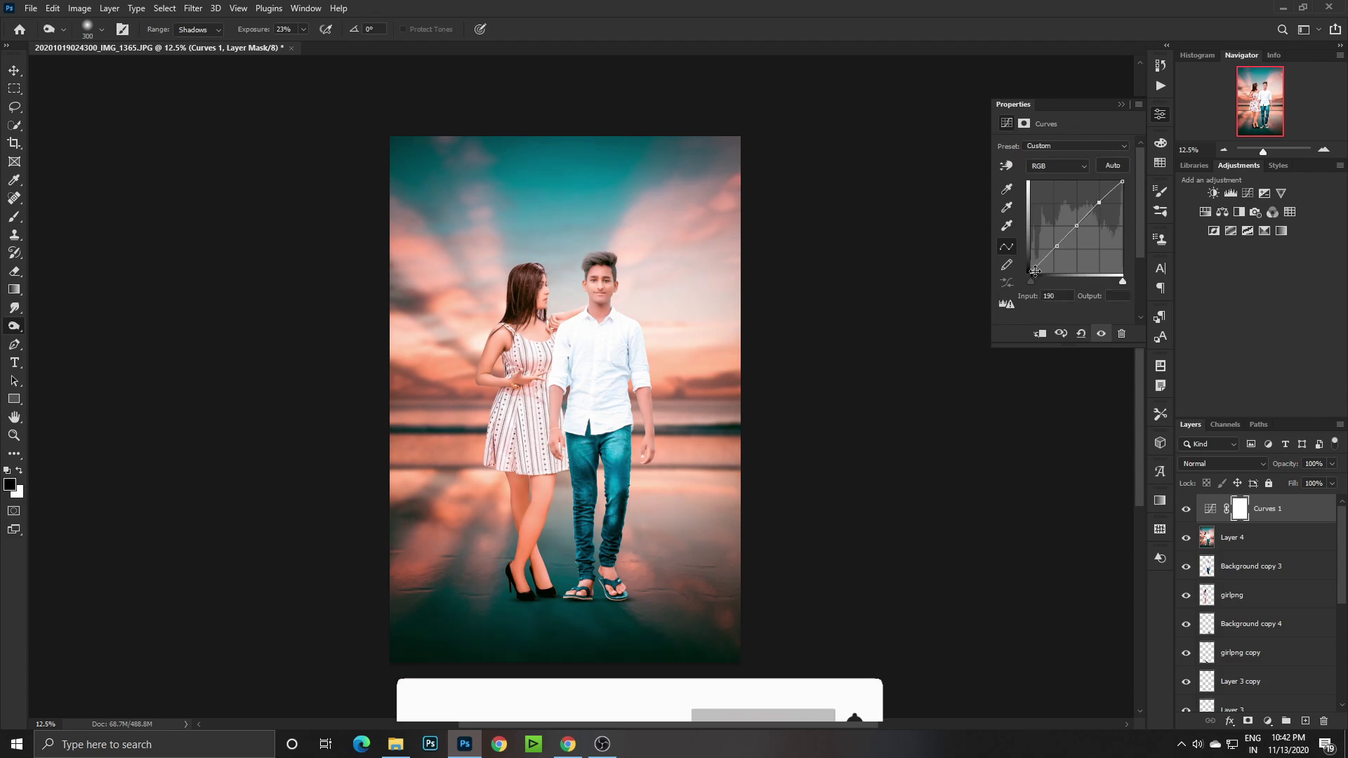
click(1031, 270)
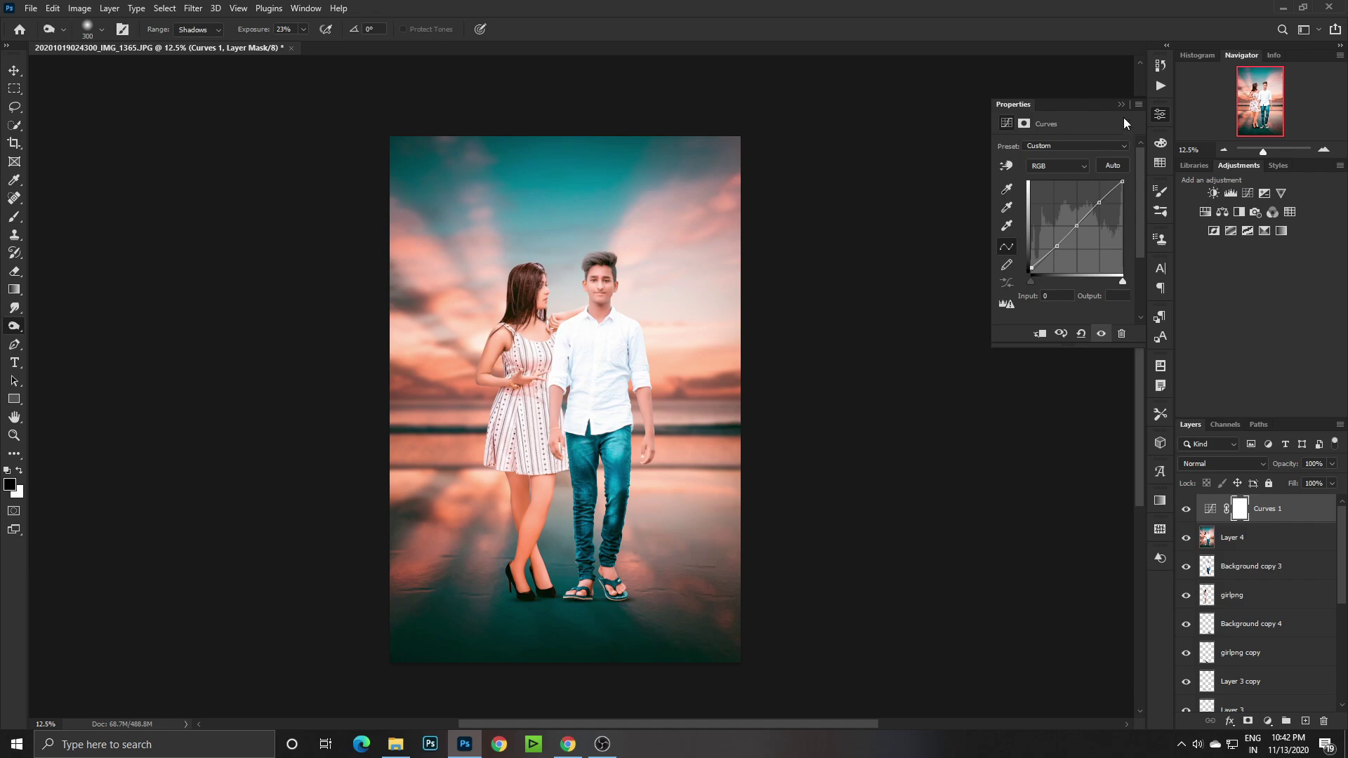
click(1160, 114)
right_click(1317, 507)
Merge Curves 1 into Layer 4, duplicate it, and run High Pass radius 4 on the copy.
click(1194, 229)
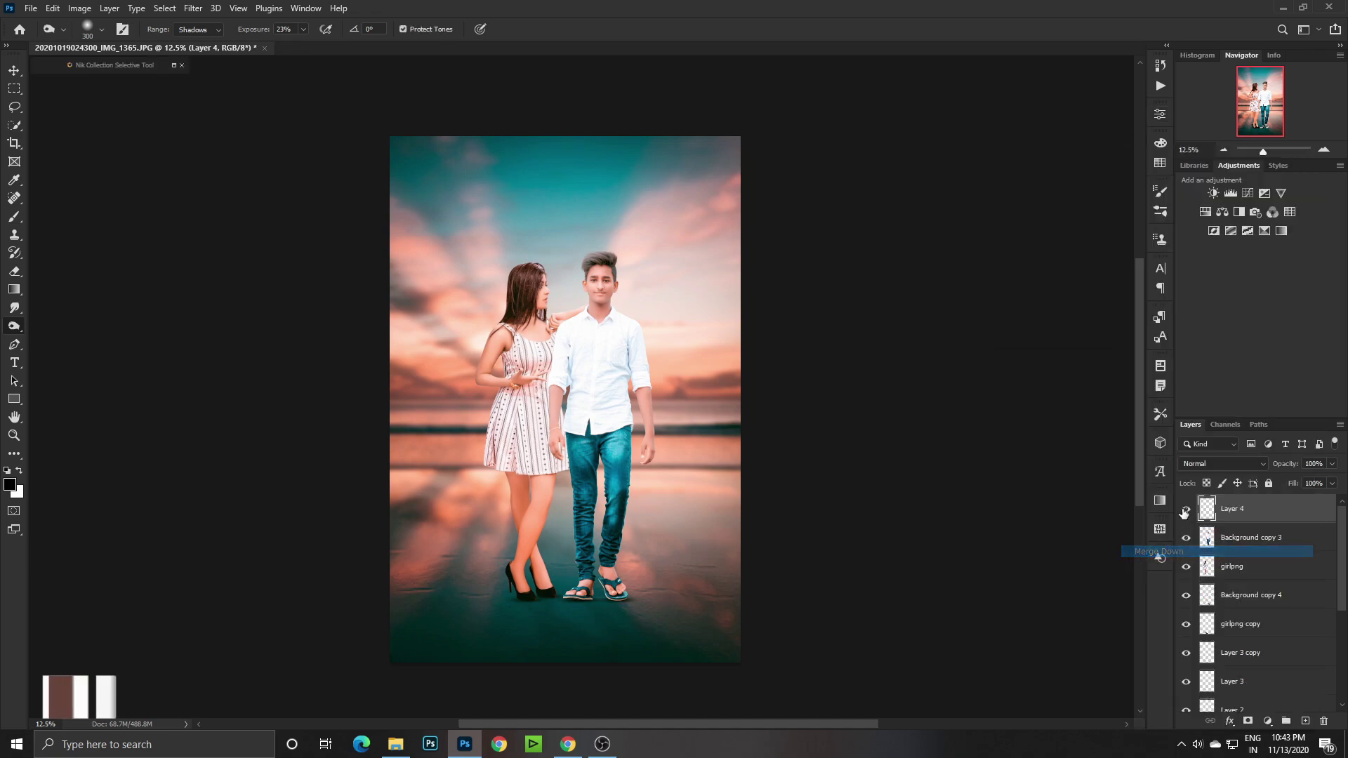
drag(1276, 508, 1305, 721)
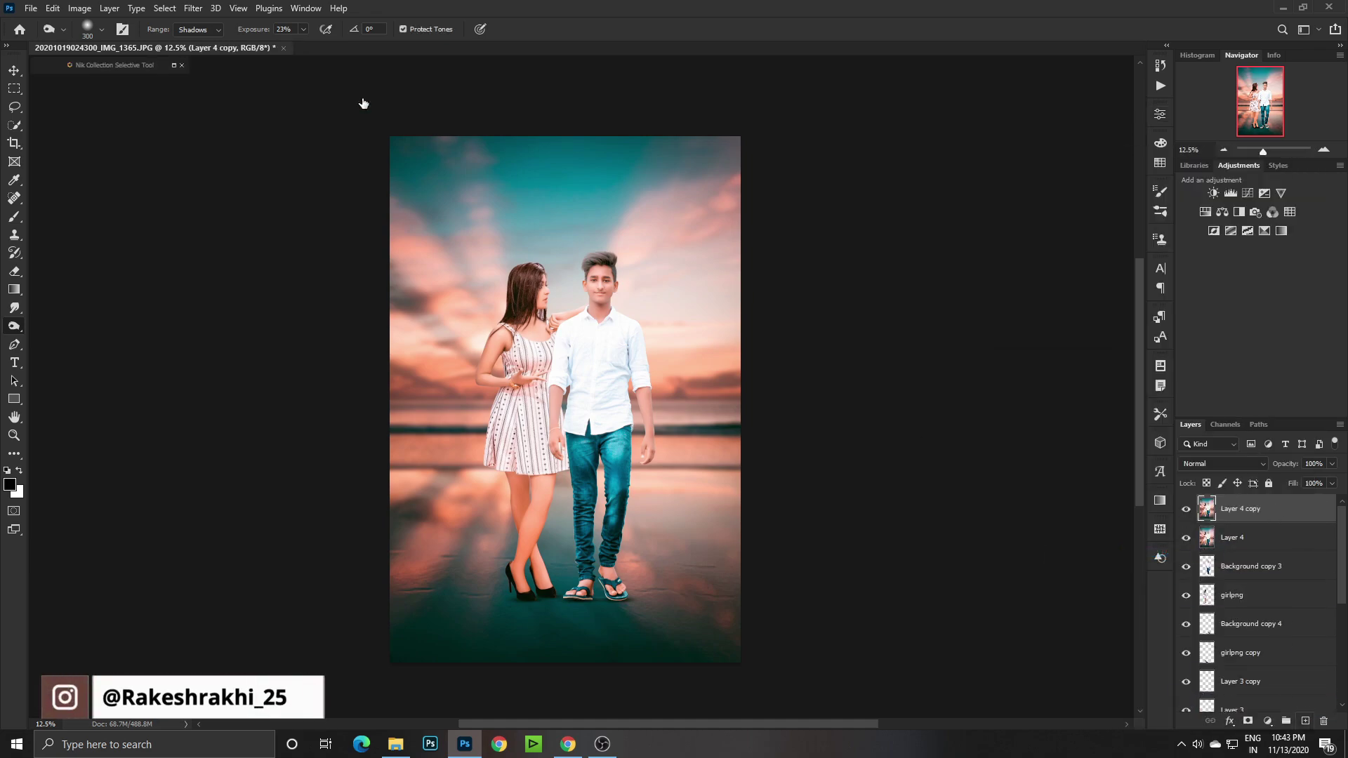
click(200, 8)
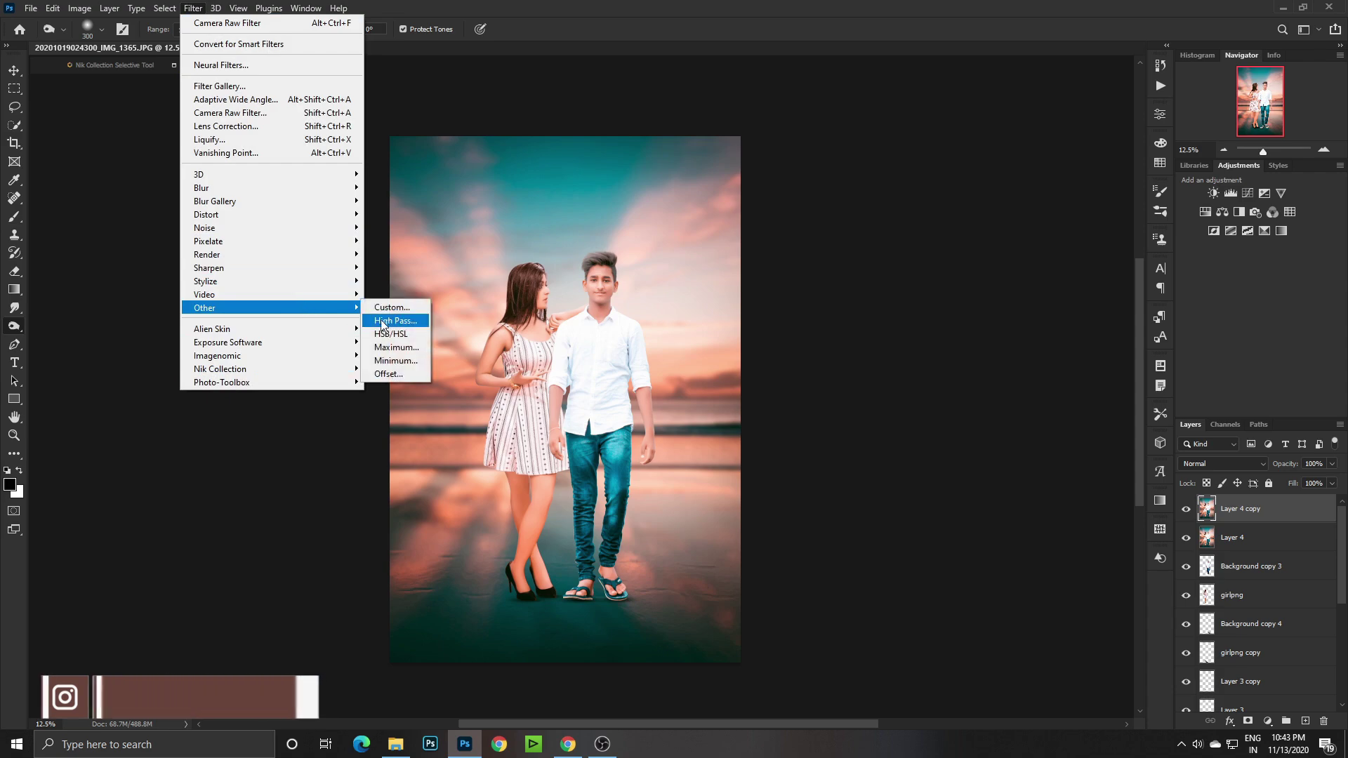
click(395, 320)
text(4)
click(747, 178)
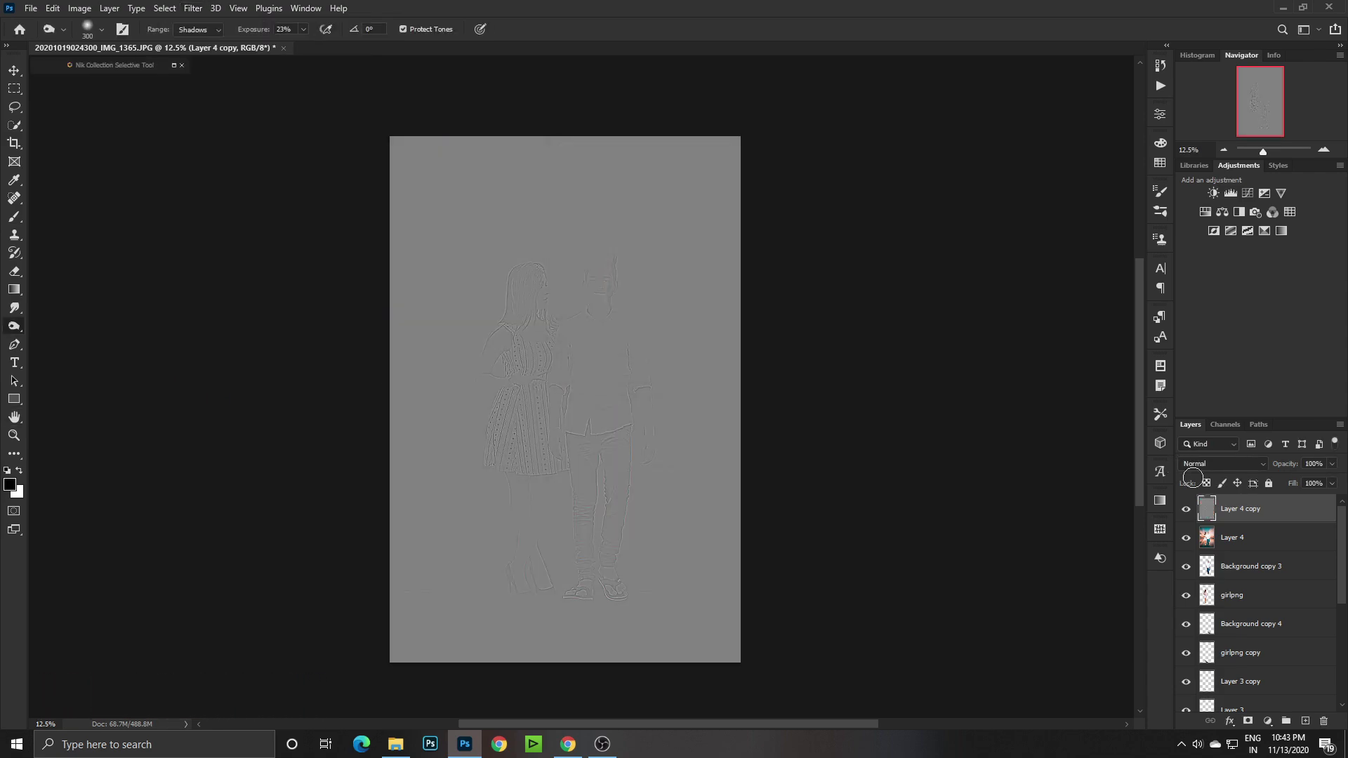
Set the High Pass copy to Overlay at 52% opacity and merge it into Layer 4.
click(1211, 464)
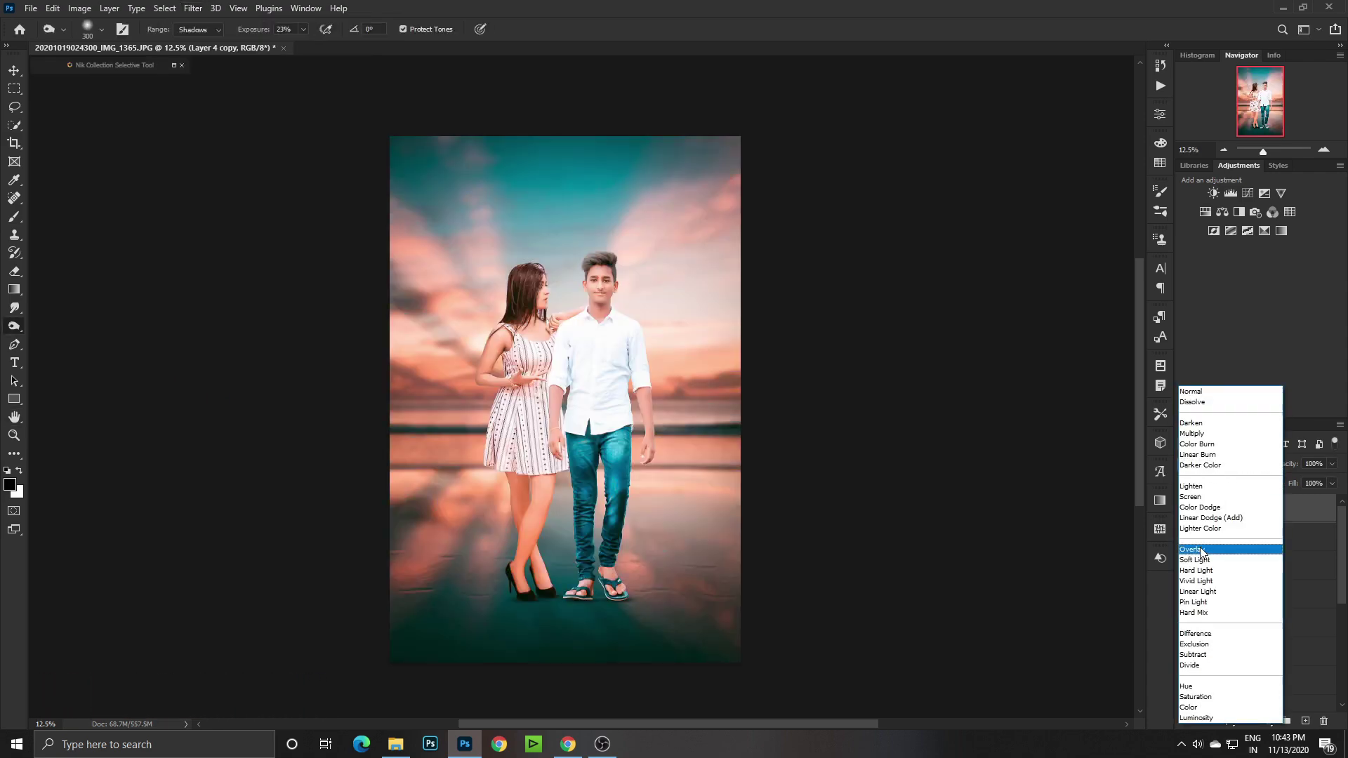
click(1201, 549)
scroll(578, 272, up, 2)
scroll(576, 364, up, 2)
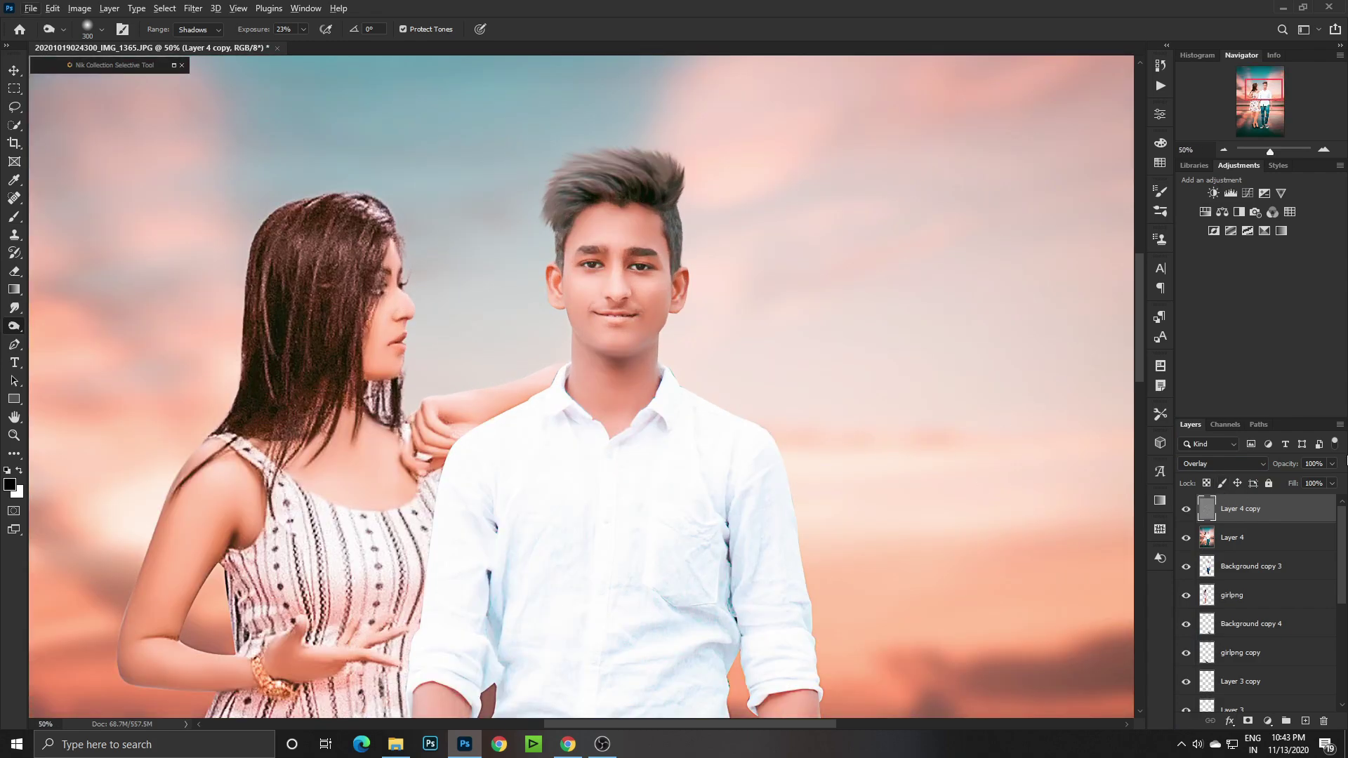
click(1332, 465)
drag(1300, 479, 1303, 479)
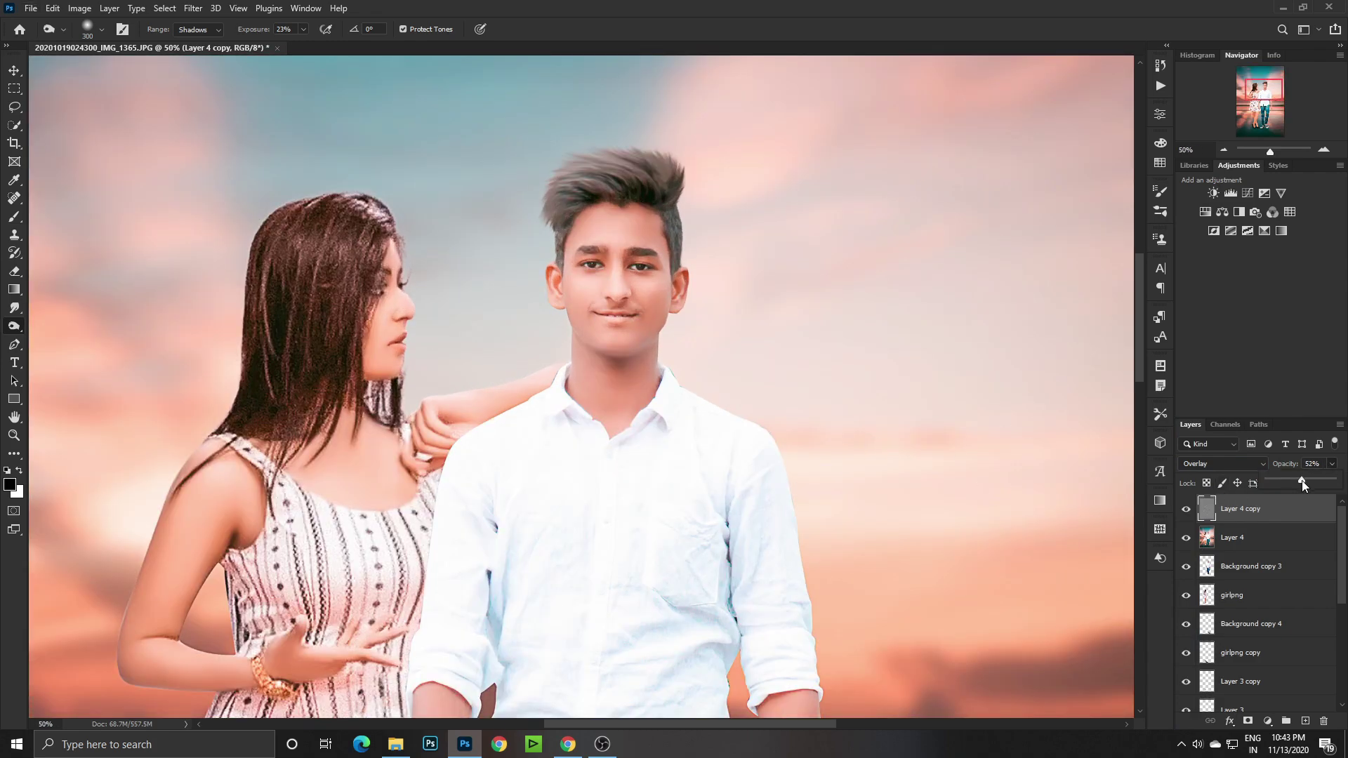
right_click(1270, 513)
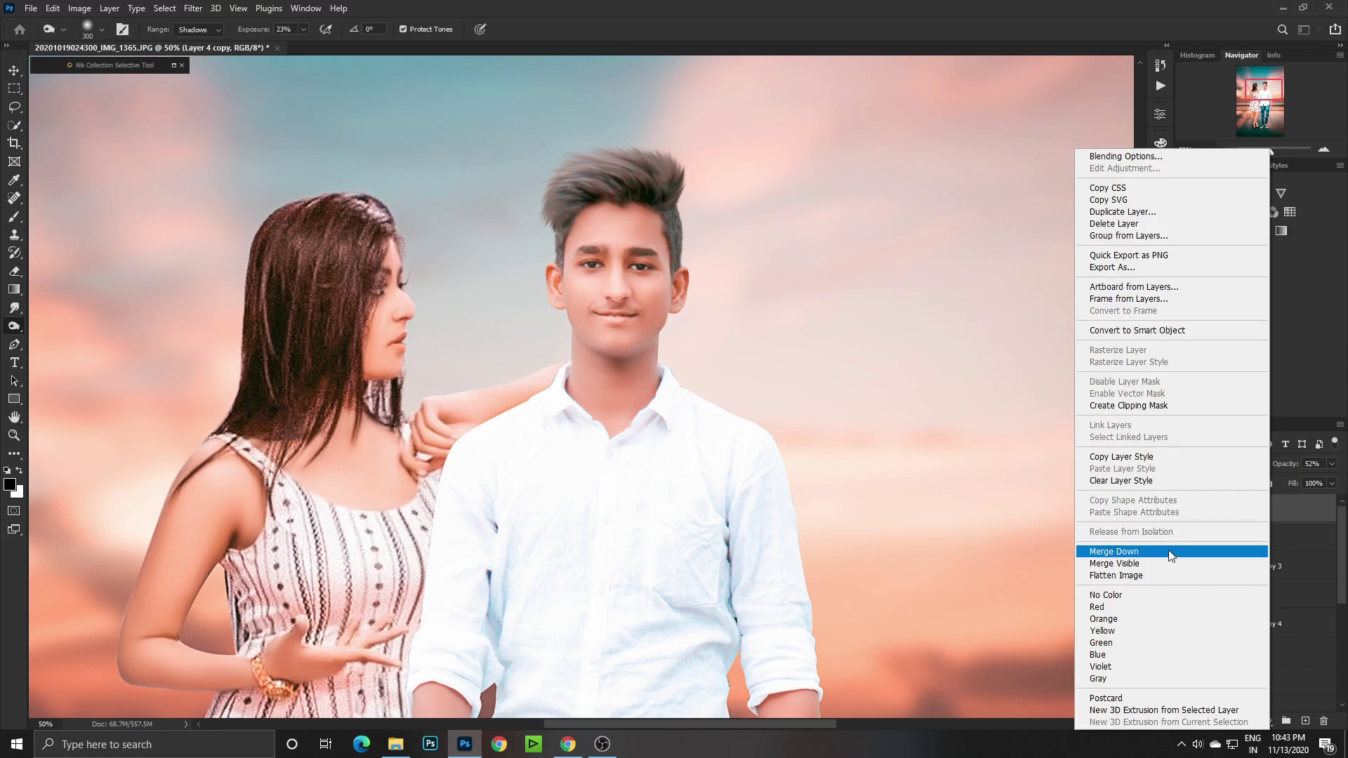
click(1171, 552)
scroll(702, 435, down, 2)
Add a new layer and paint red over the boy's lips with a smaller brush.
scroll(604, 389, down, 2)
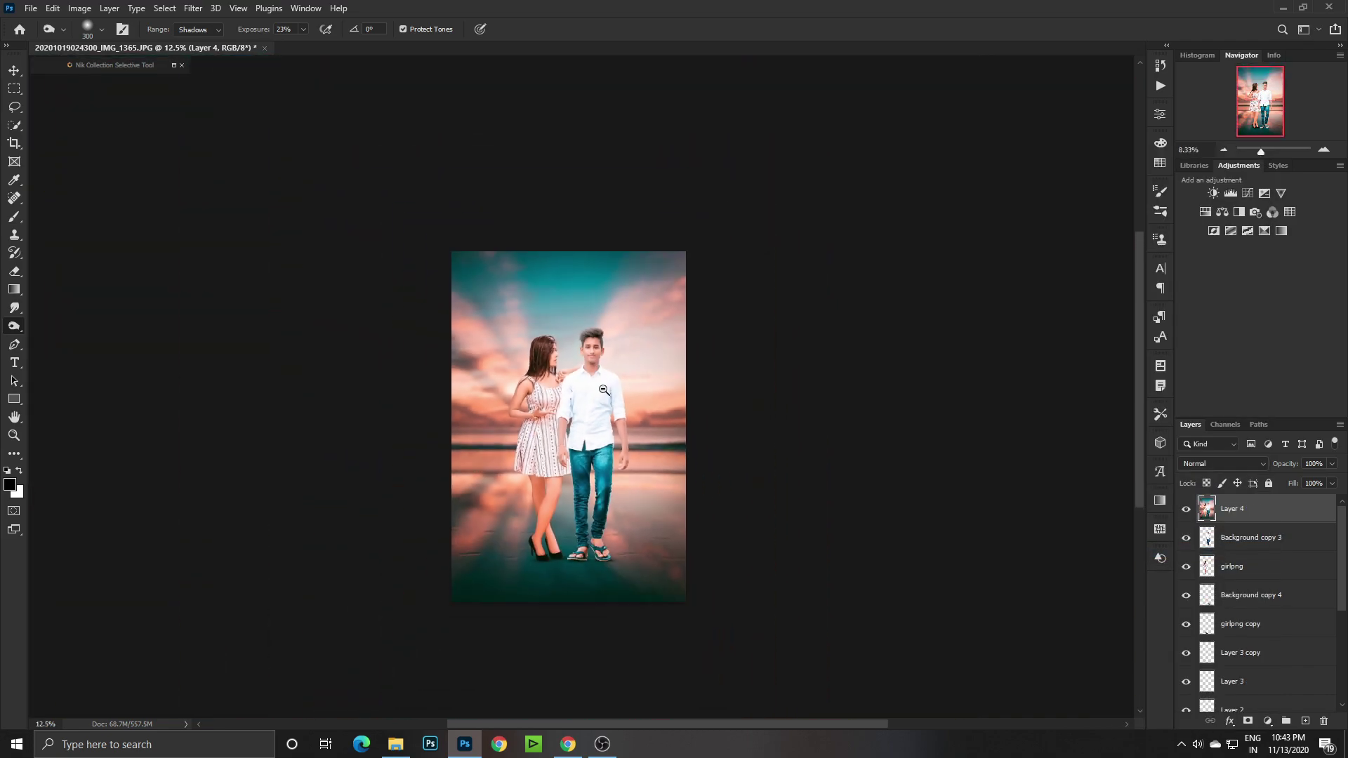
scroll(604, 390, up, 1)
scroll(607, 344, up, 1)
scroll(611, 266, up, 1)
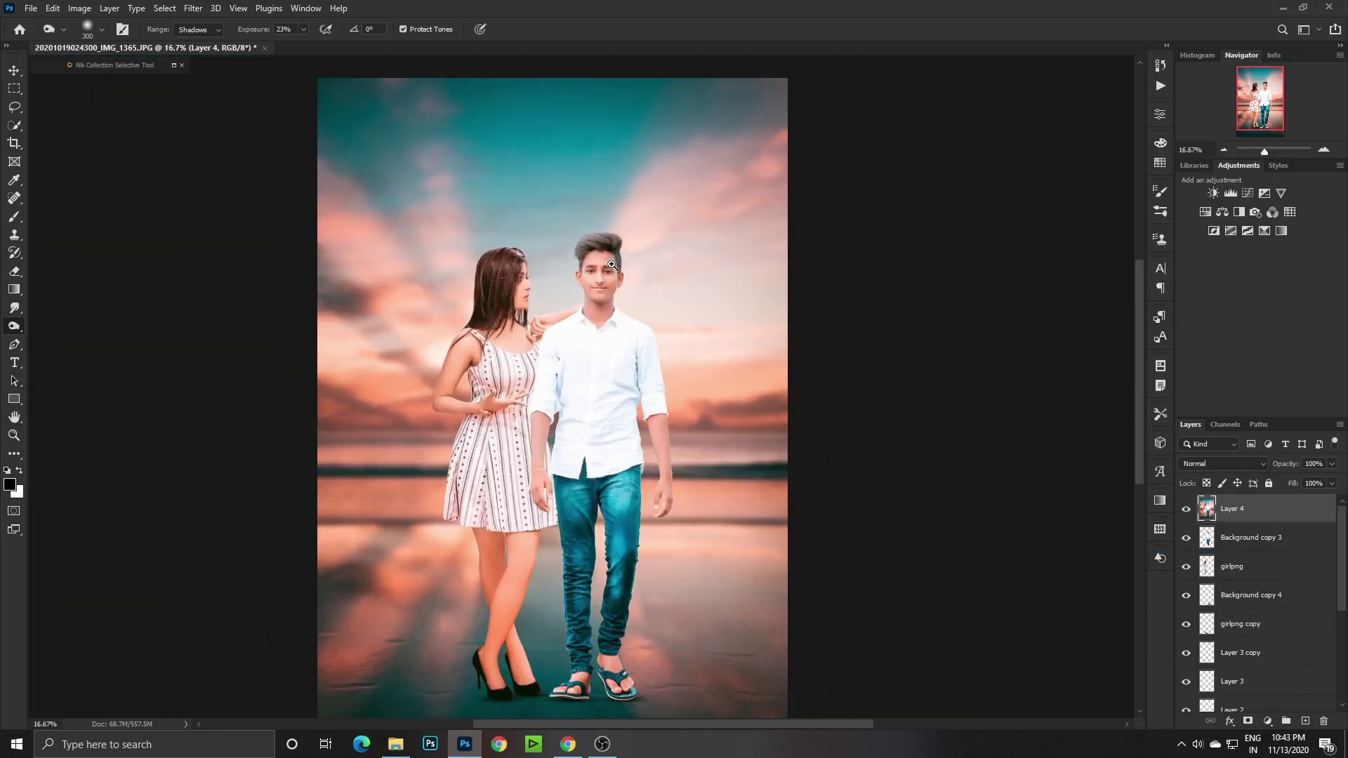
scroll(611, 265, up, 4)
scroll(593, 276, up, 1)
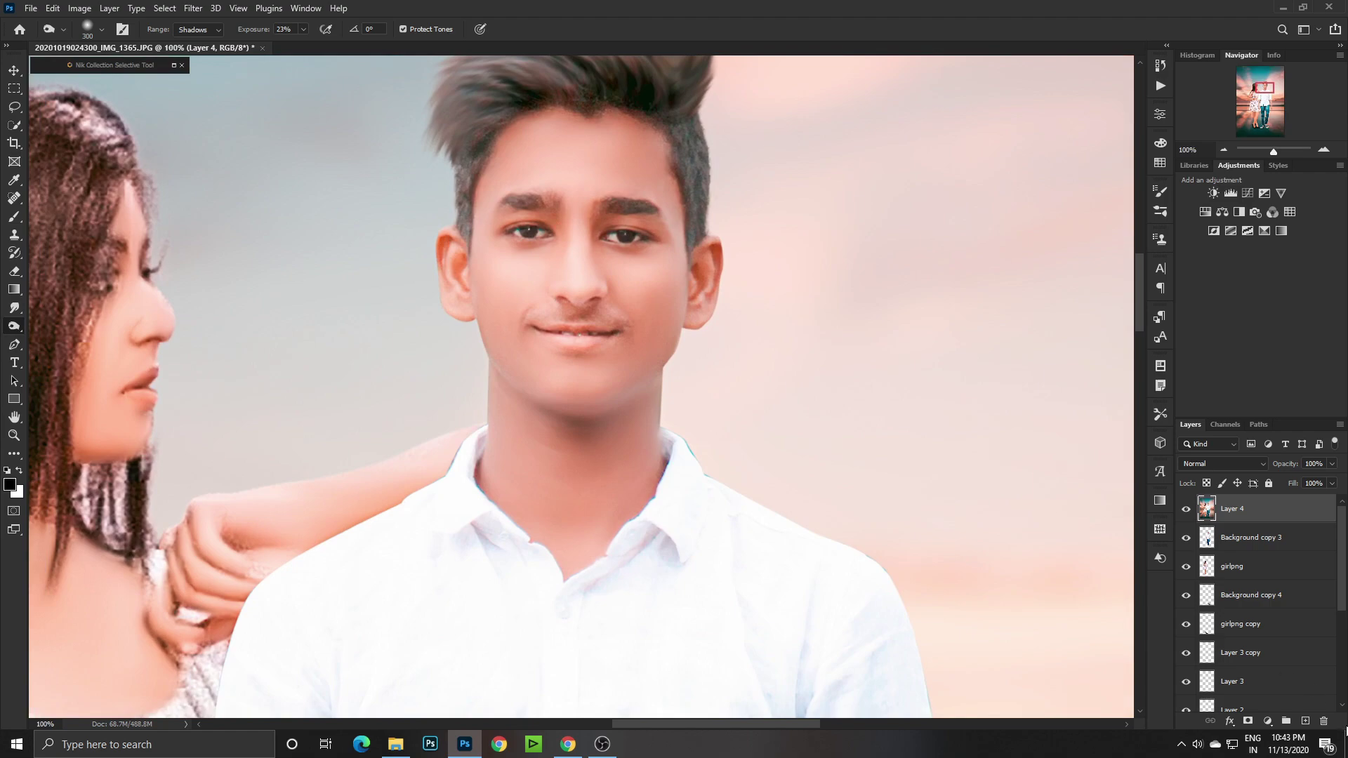
click(1307, 722)
click(14, 216)
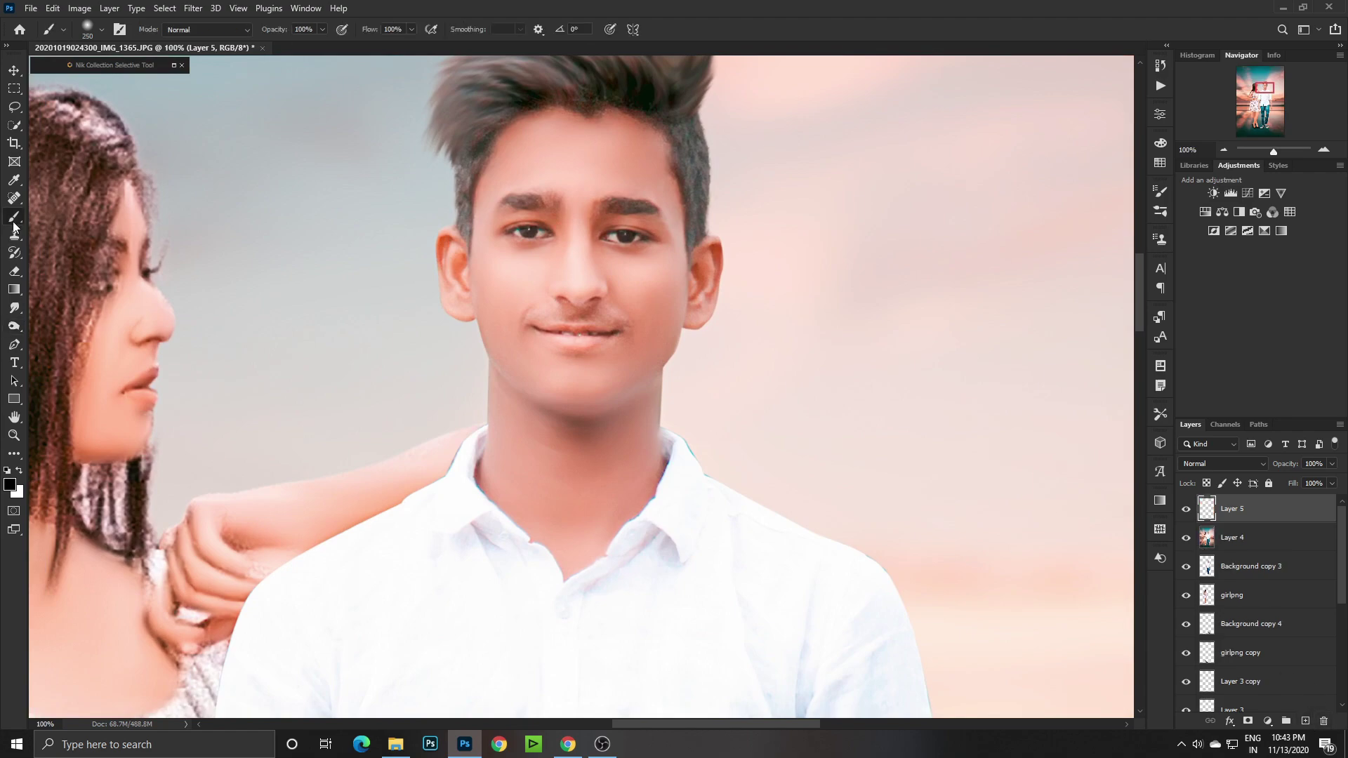
click(9, 484)
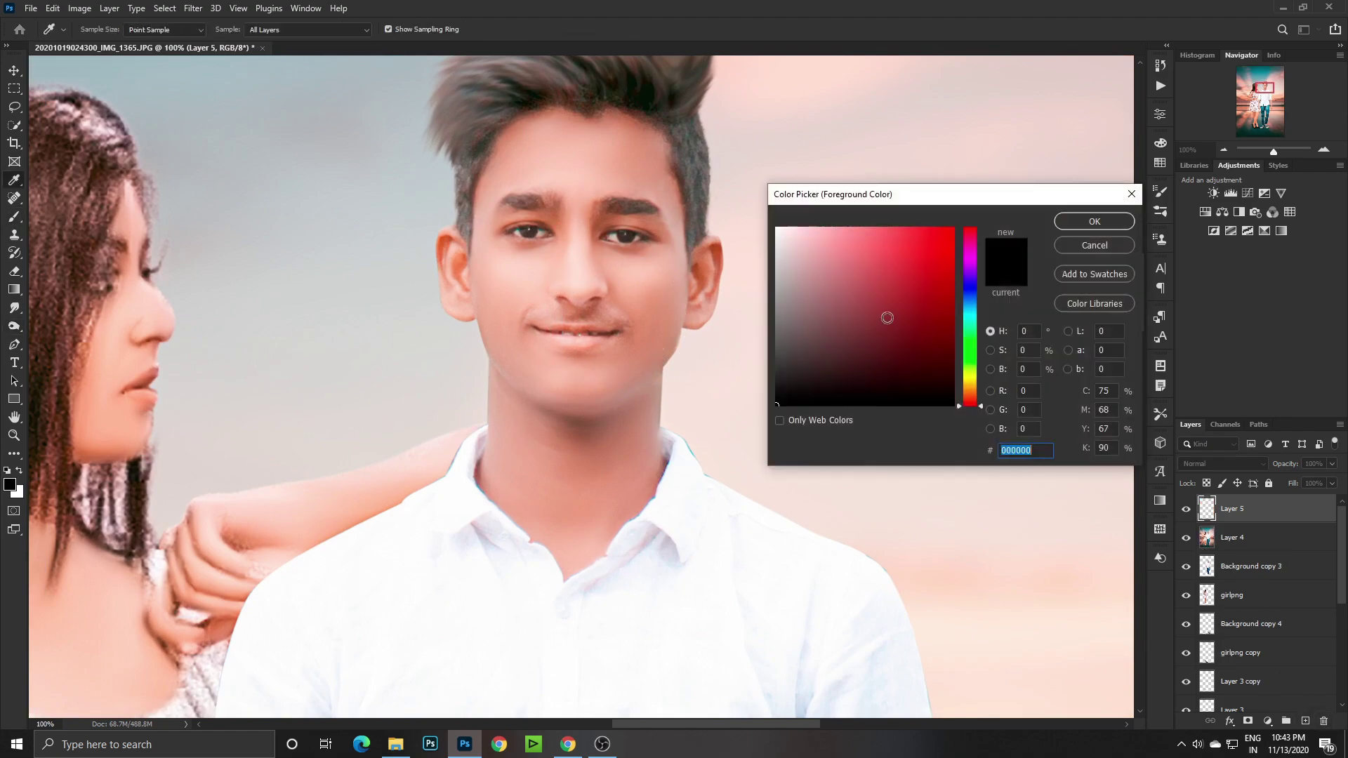
click(948, 232)
click(1092, 220)
key(bracketleft)
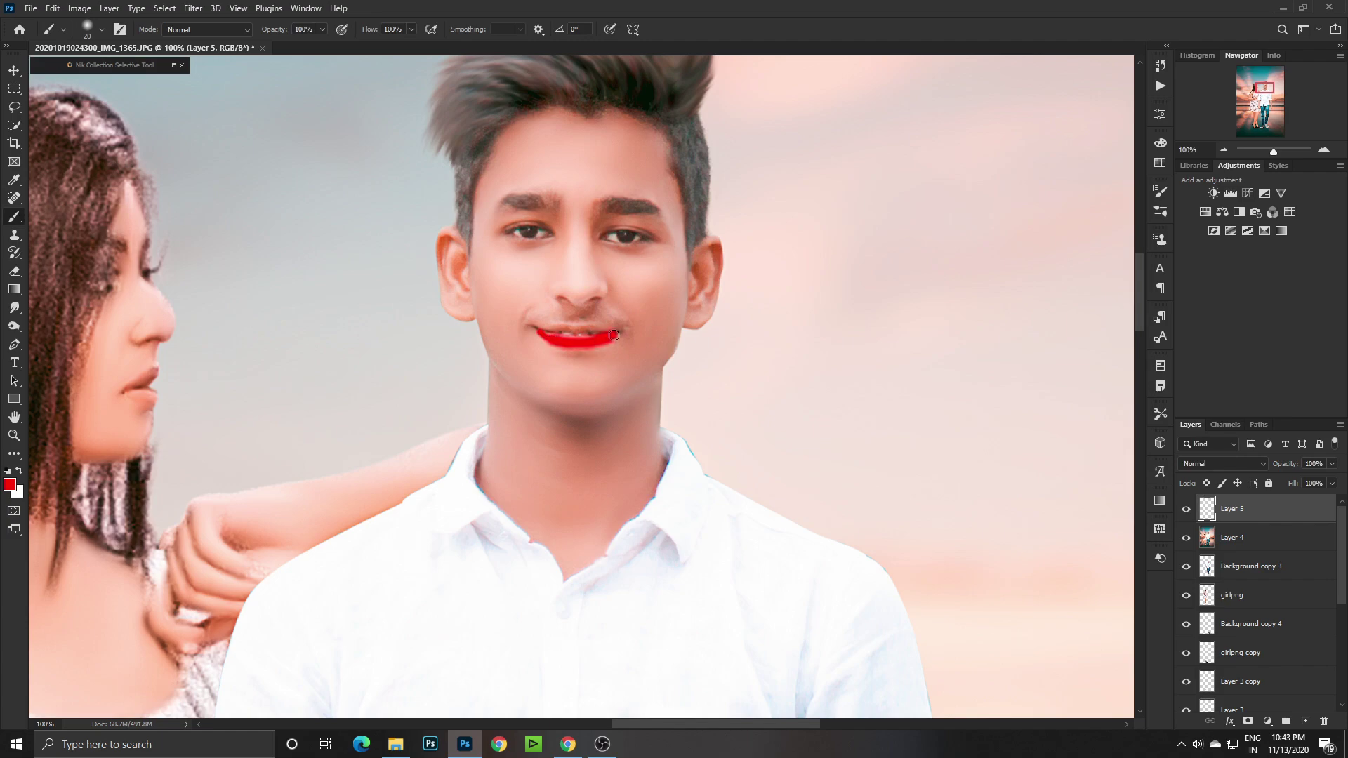
Set the lip tint to Soft Light at about 20% opacity, erase excess, and merge it down.
click(1222, 463)
click(1221, 562)
click(1332, 463)
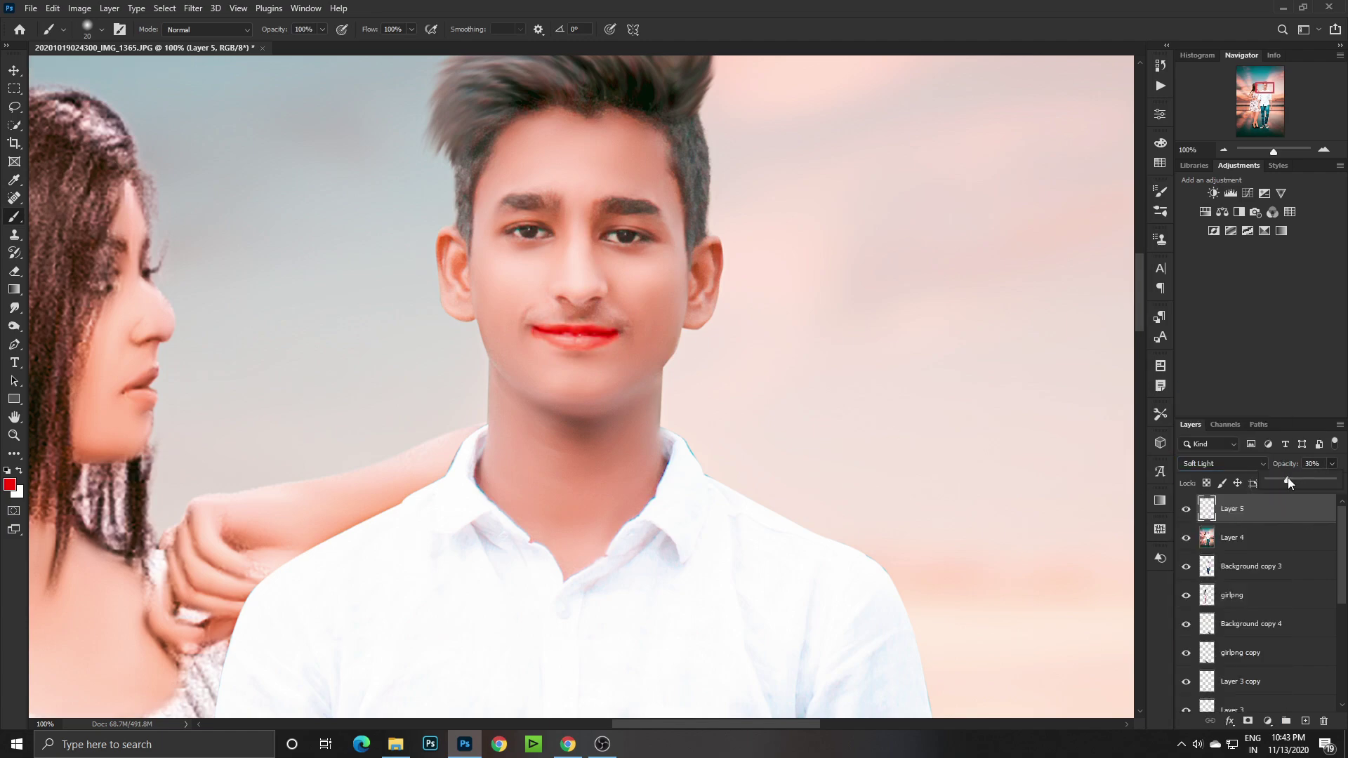
drag(1334, 478, 1282, 482)
click(14, 271)
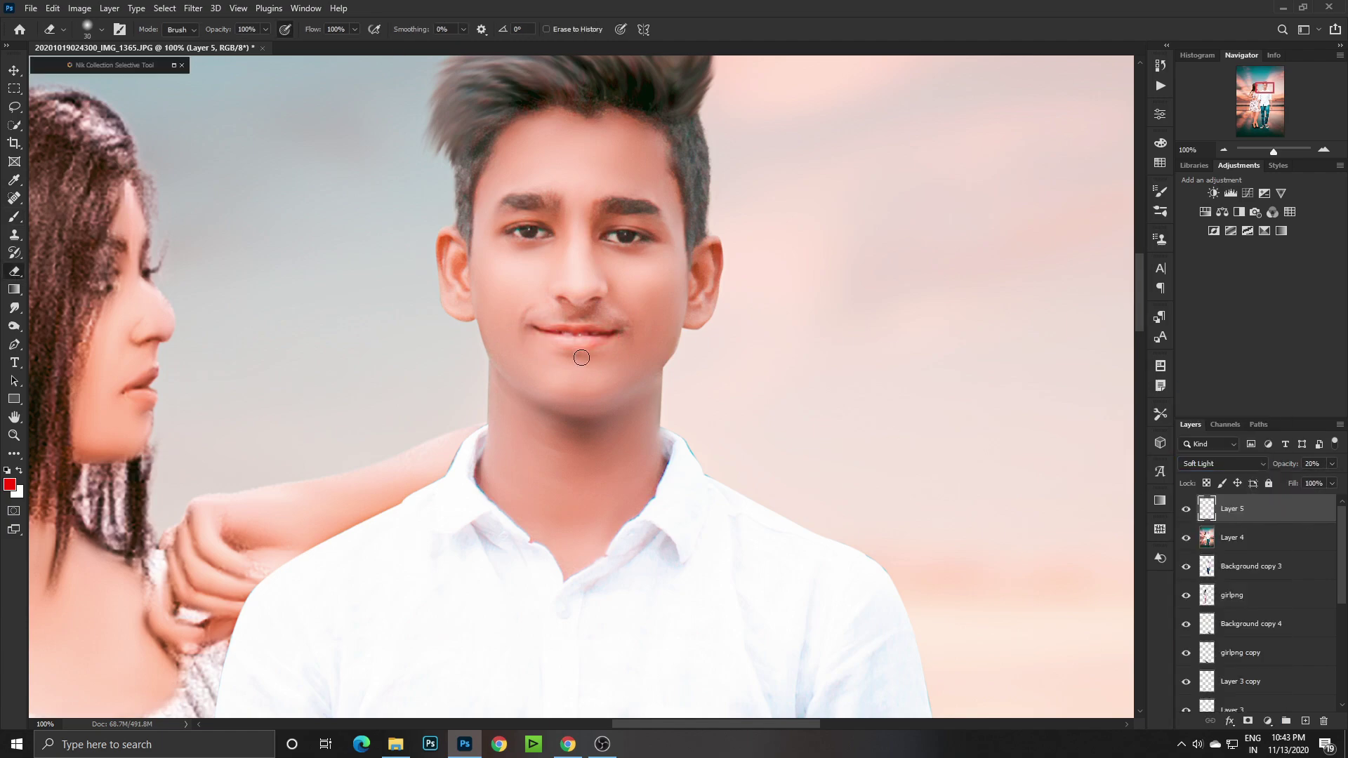
key(ctrl+minus)
key(ctrl+minus)
key(ctrl+minus)
key(ctrl+minus)
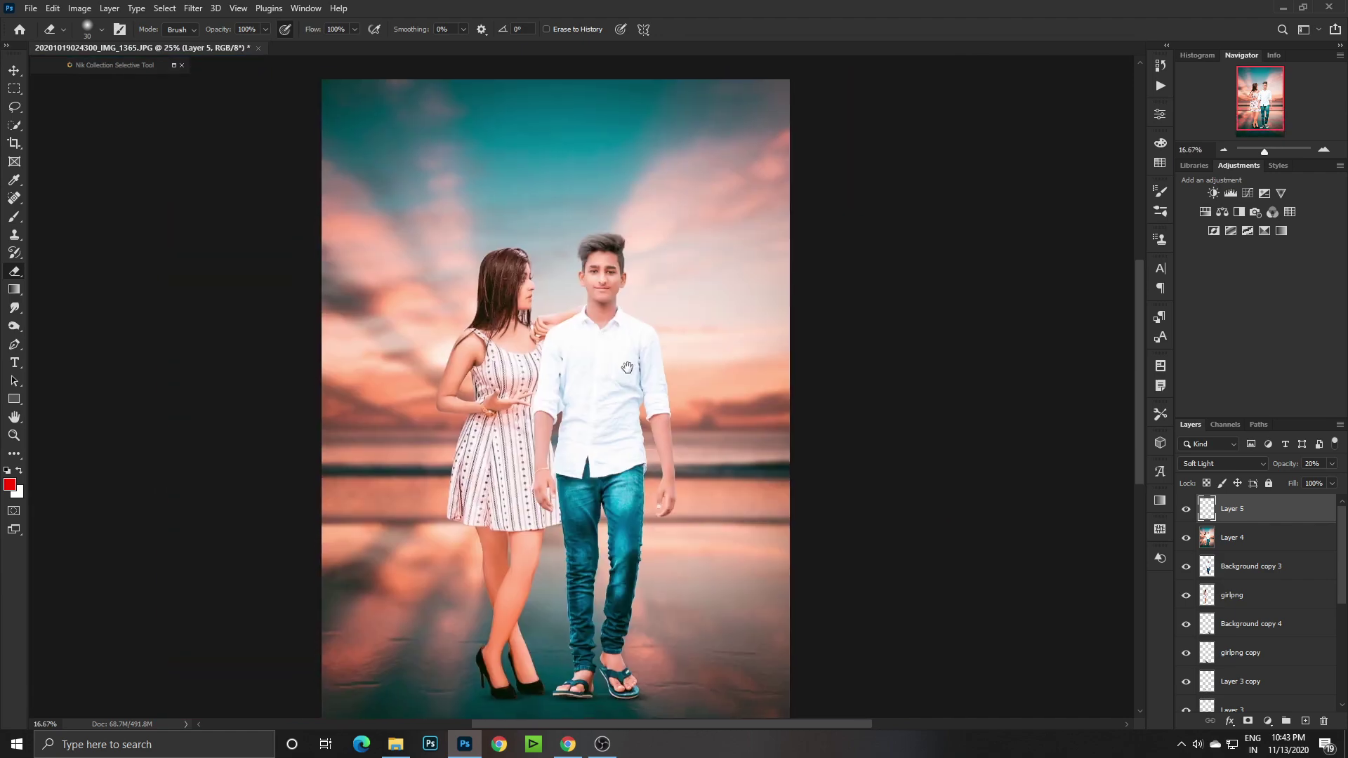
key(ctrl+minus)
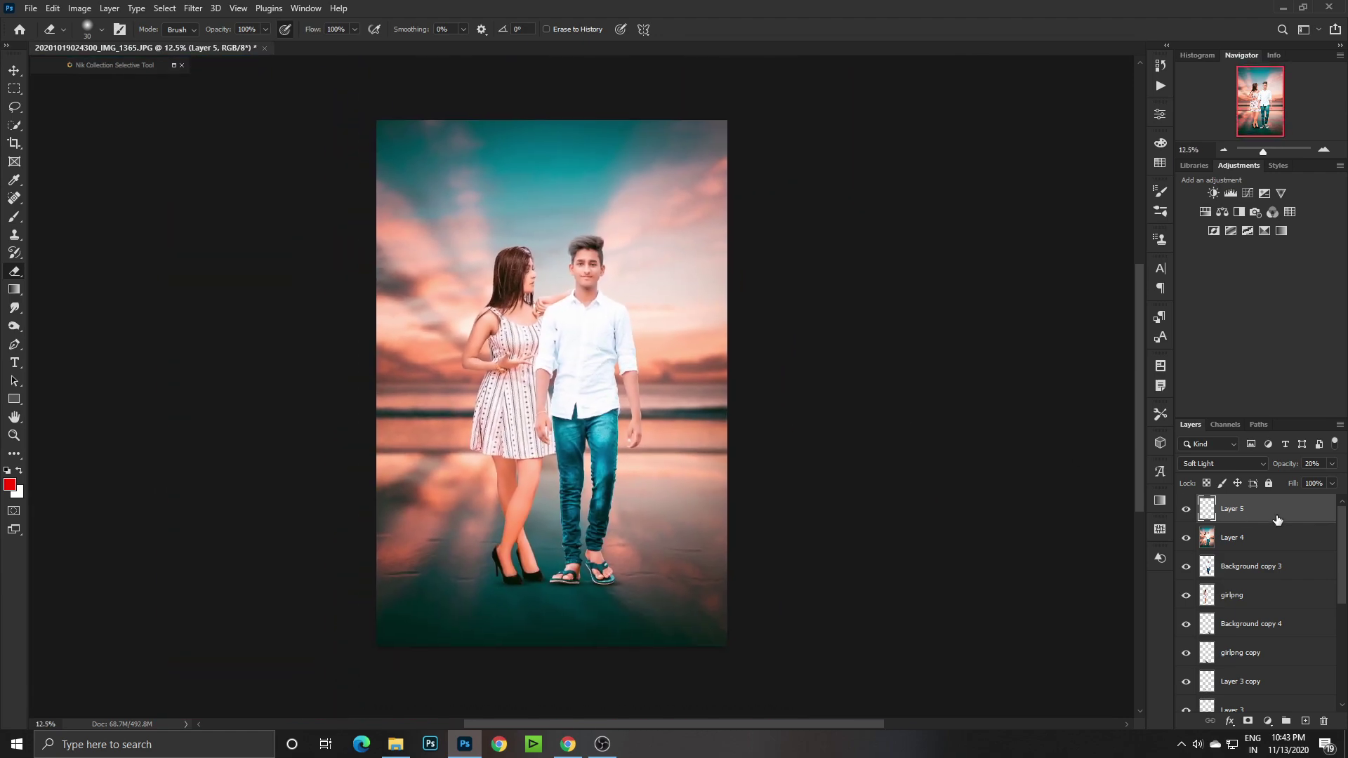
right_click(1277, 519)
click(1173, 553)
drag(555, 447, 580, 448)
Place the CUTE COUPLE title graphic and rasterize its Text RP layer.
click(1304, 723)
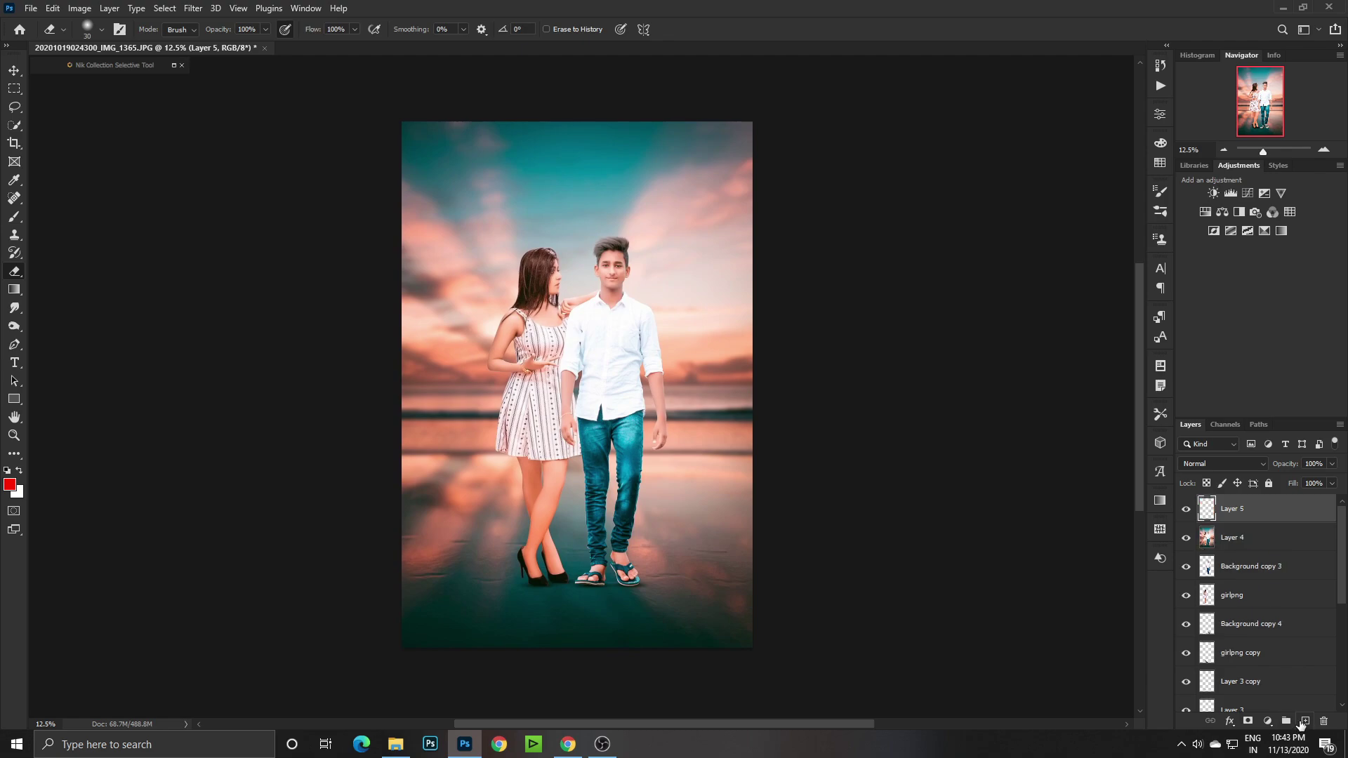
click(31, 8)
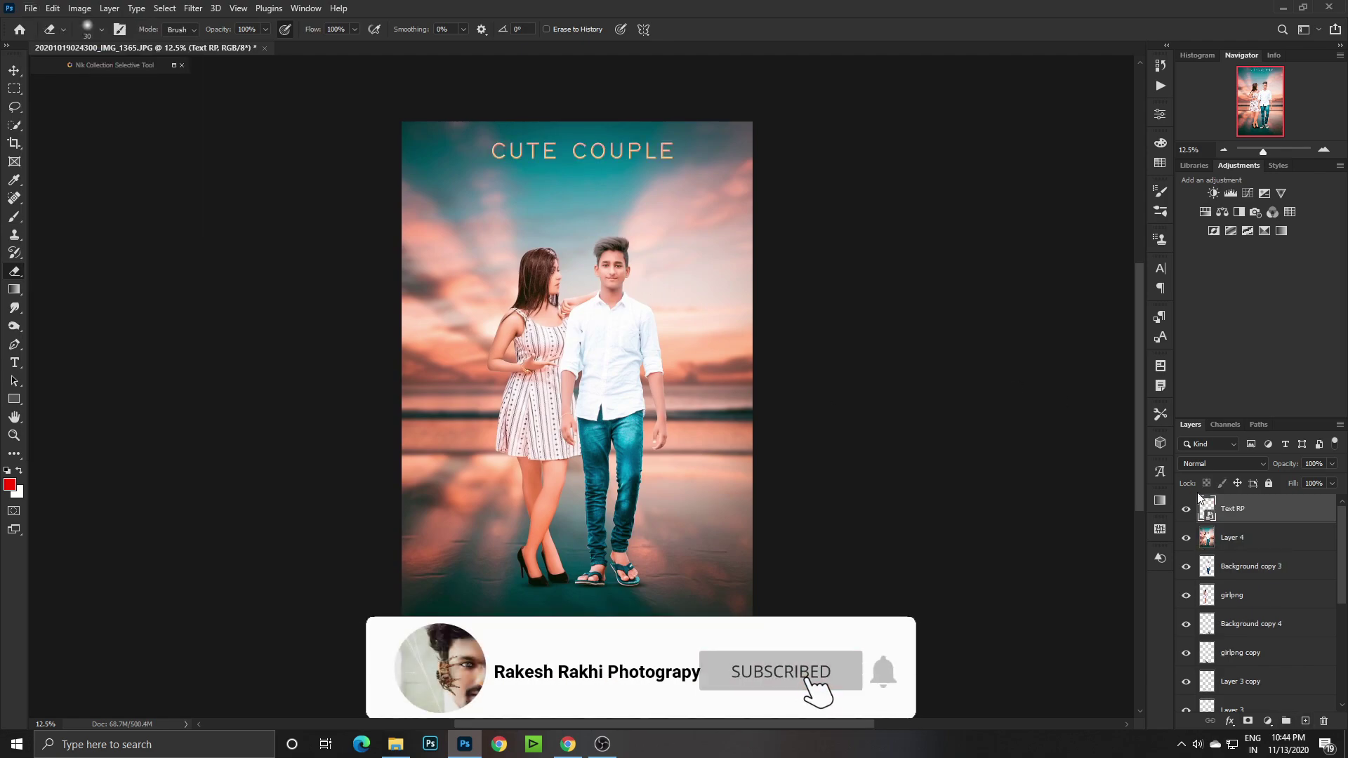
right_click(1254, 518)
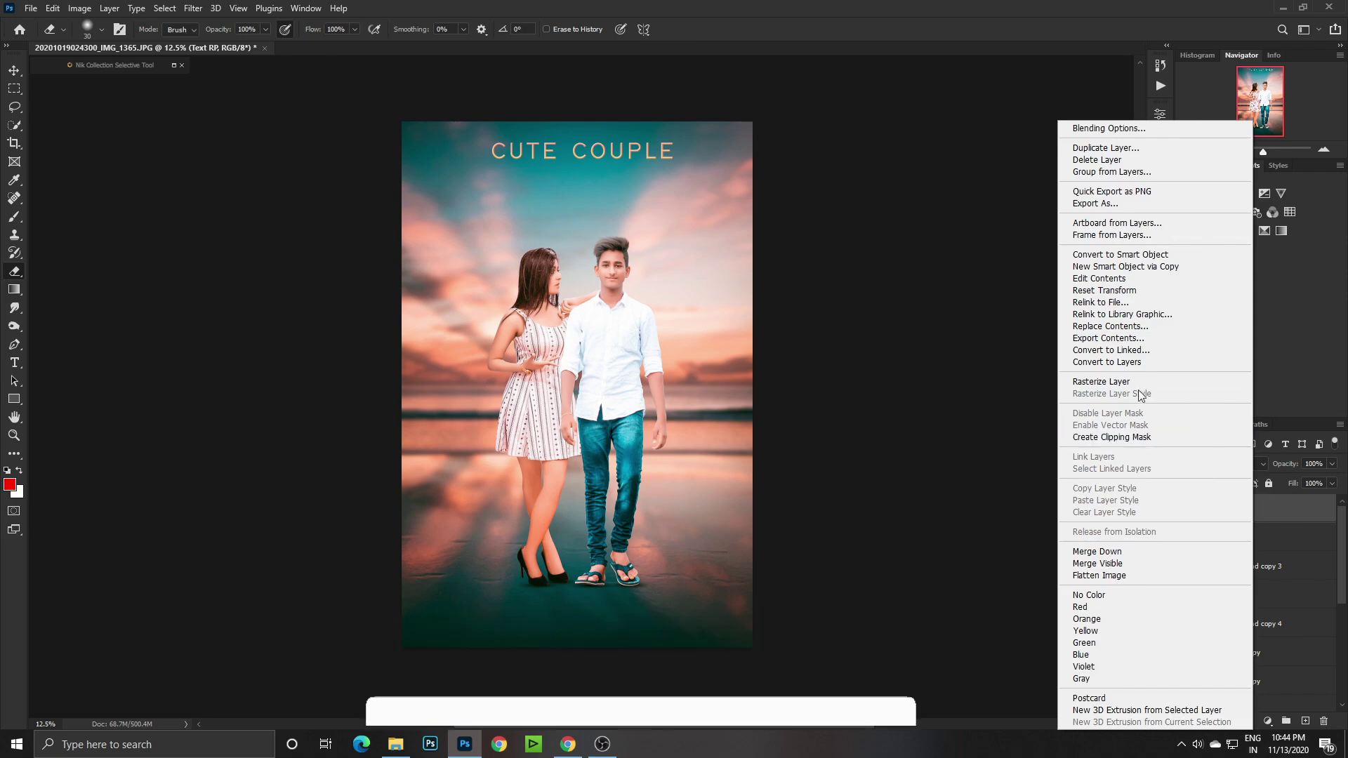
click(1193, 382)
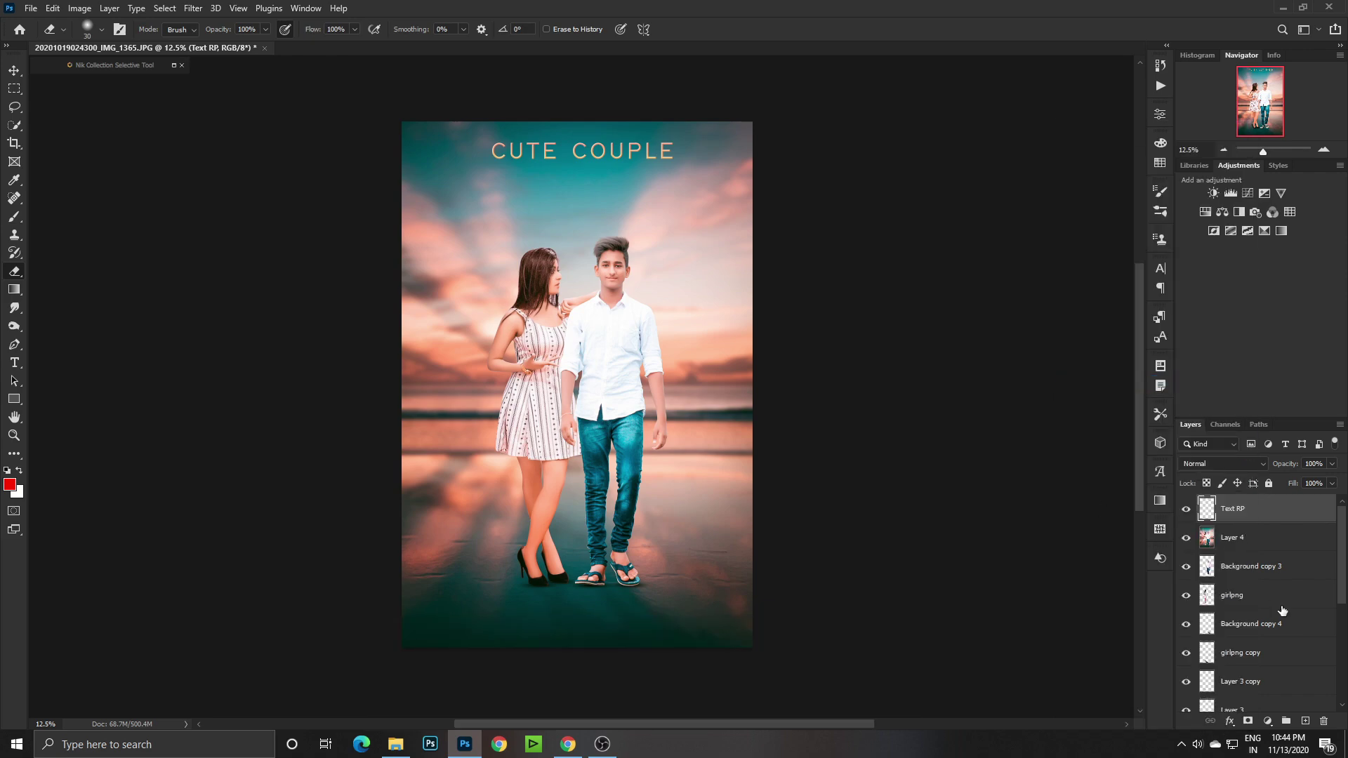
On a new layer, stamp the round logo watermark brush to the right of the boy.
click(1305, 722)
key(b)
right_click(695, 314)
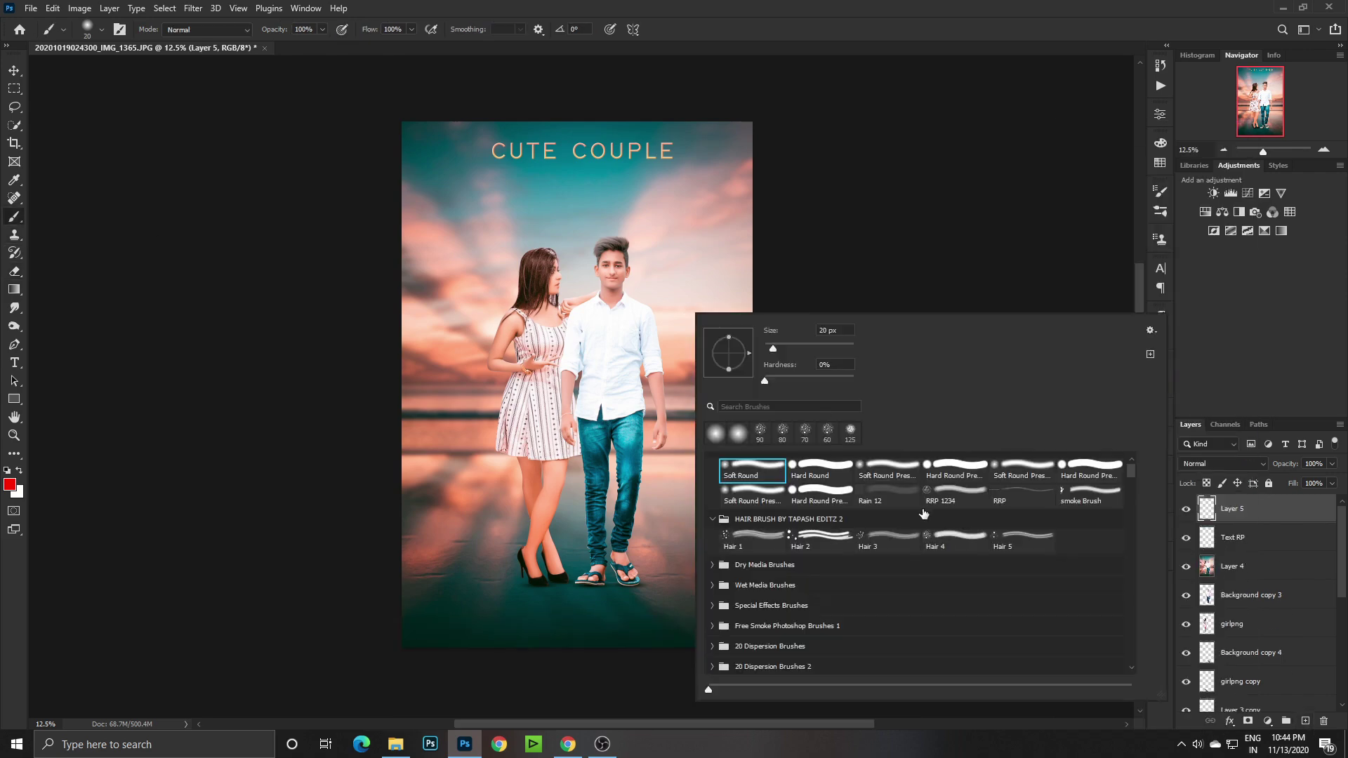
key(d)
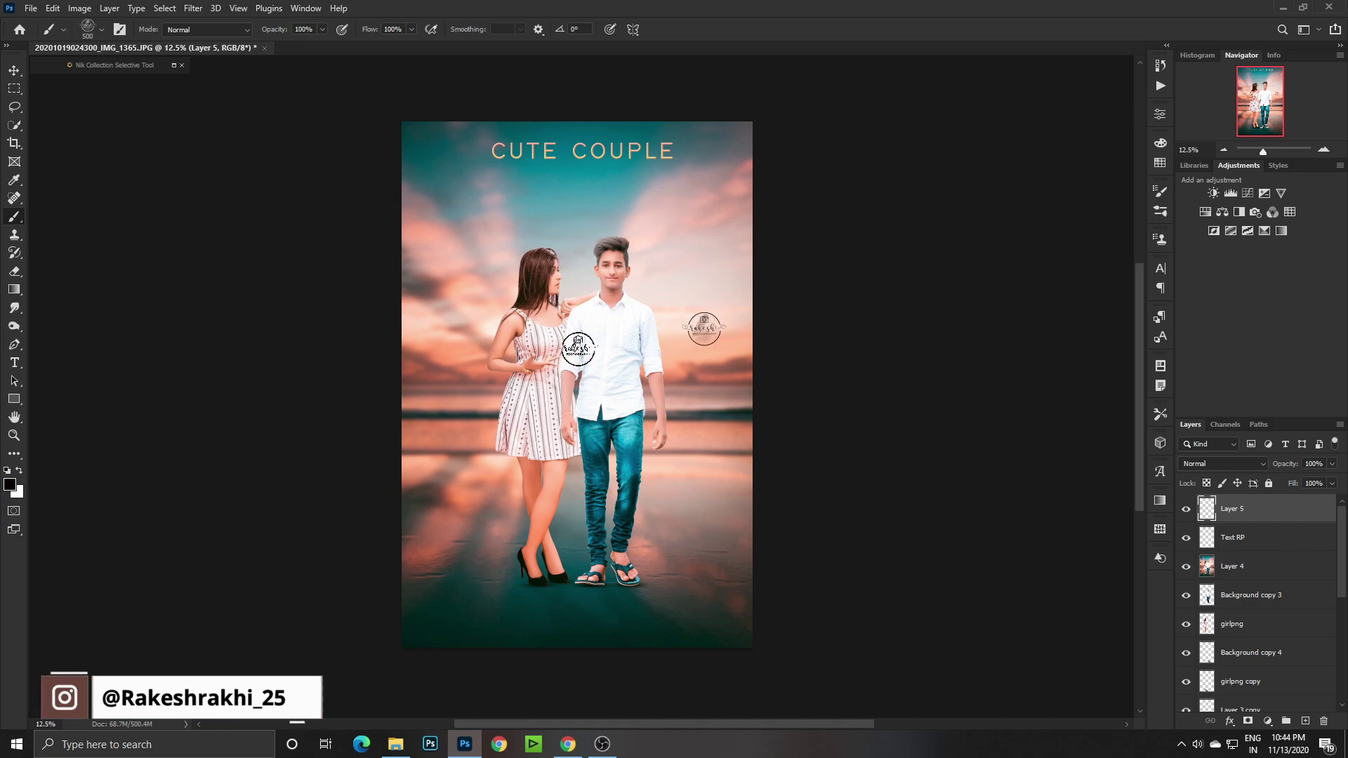
right_click(597, 344)
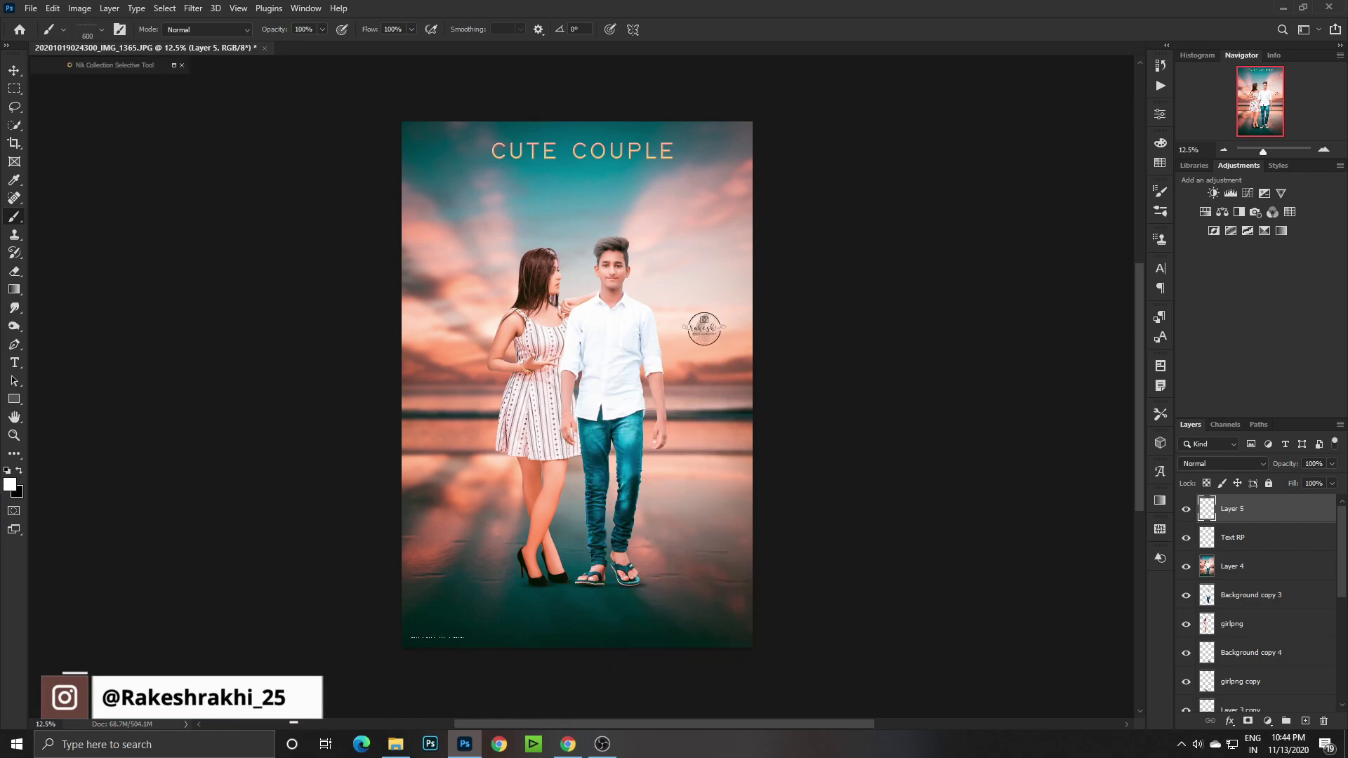
scroll(1257, 602, down, 5)
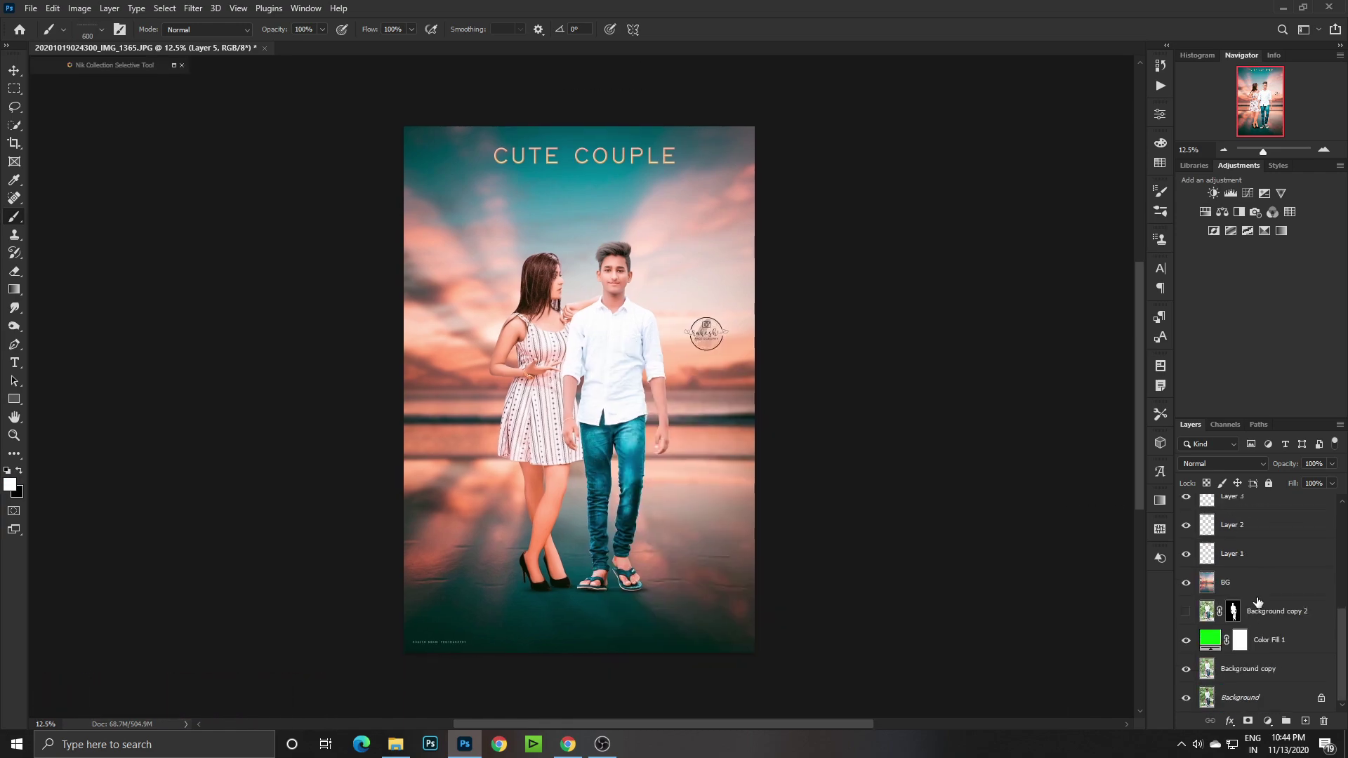
Merge the editing layers from Layer 3 down to BG into a single Layer 5.
shift+click(1257, 590)
right_click(1241, 585)
click(1214, 547)
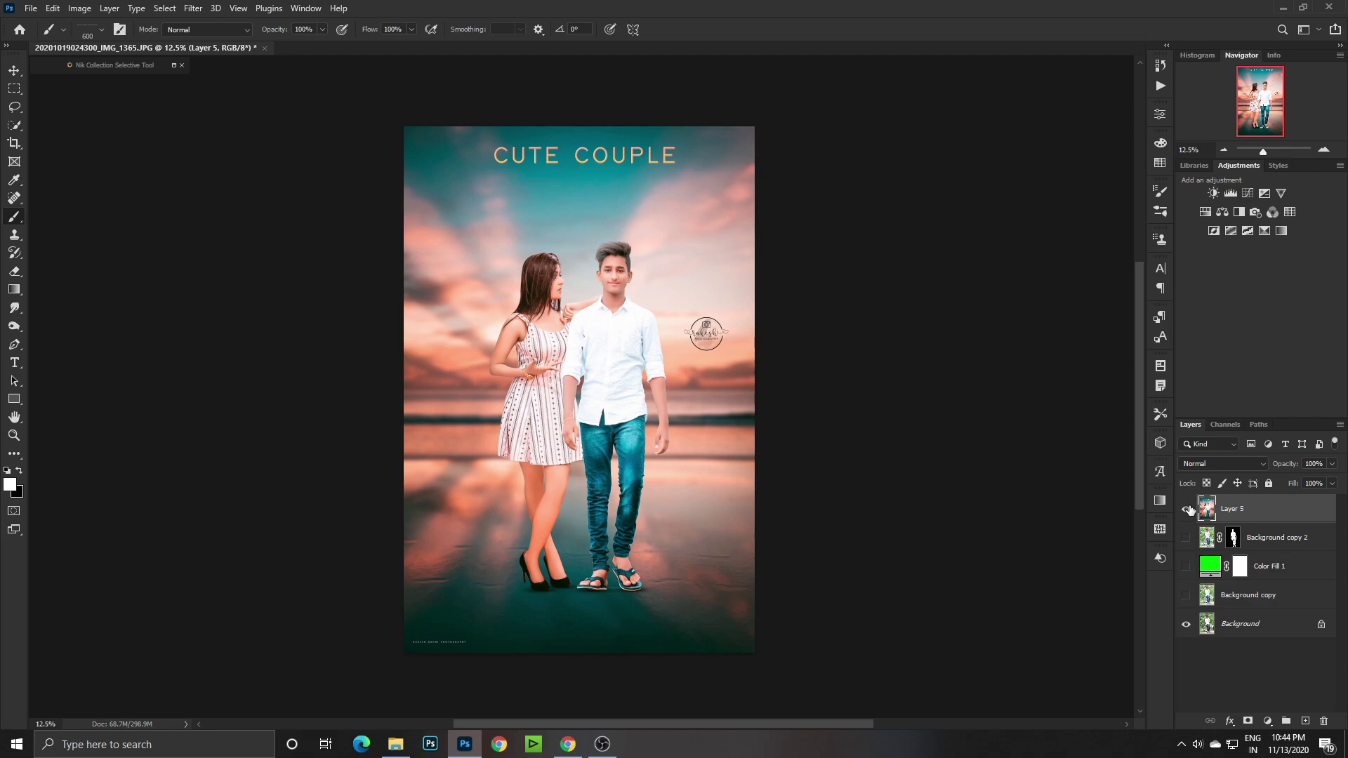
Toggle Layer 5's visibility to compare the finished edit with the original photo.
click(1186, 508)
click(1186, 508)
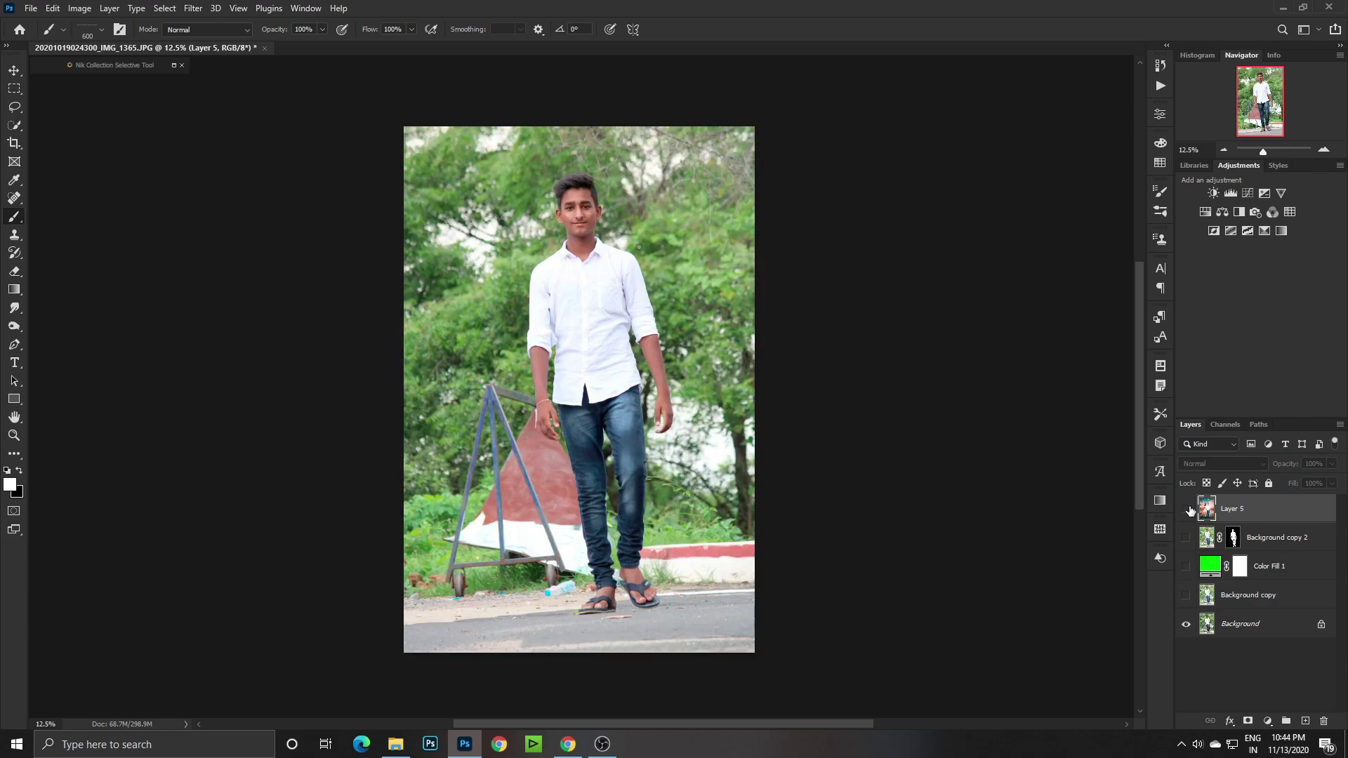
click(1187, 508)
click(1187, 508)
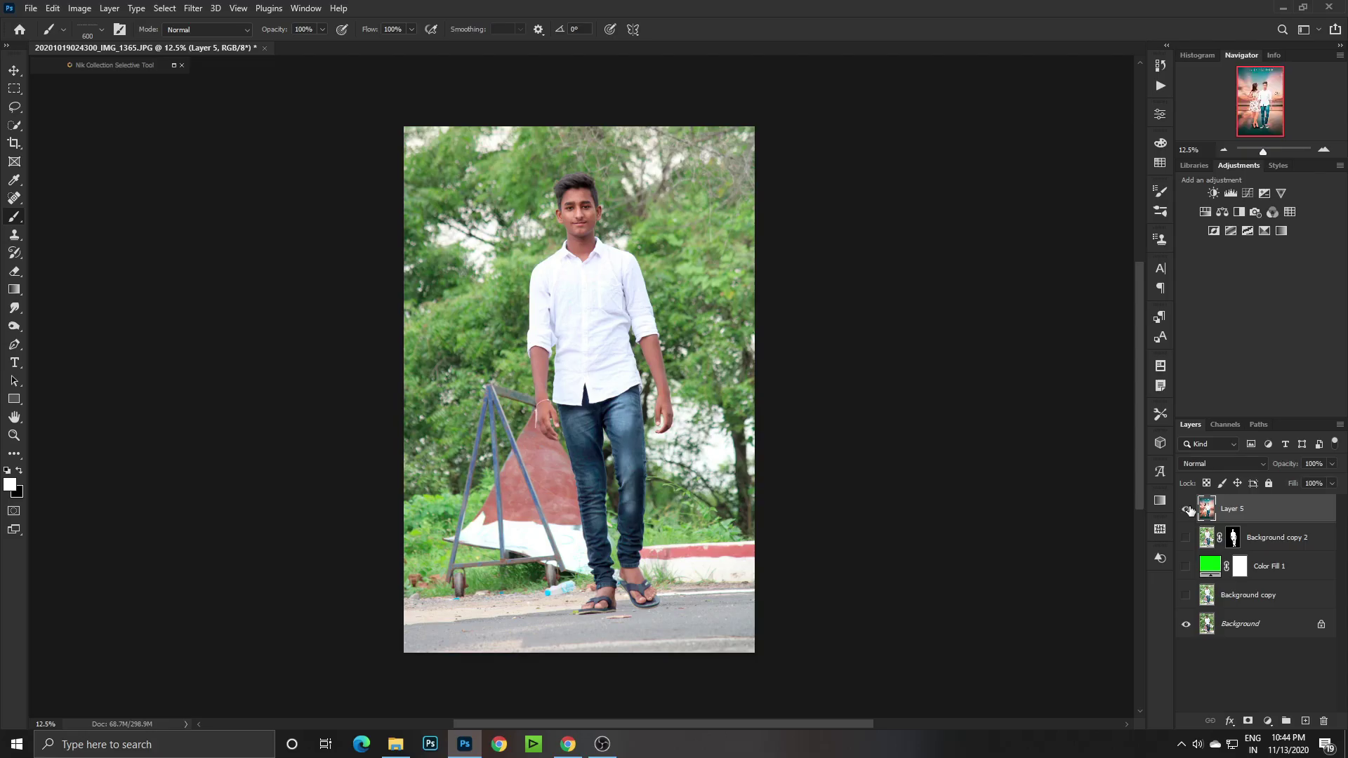